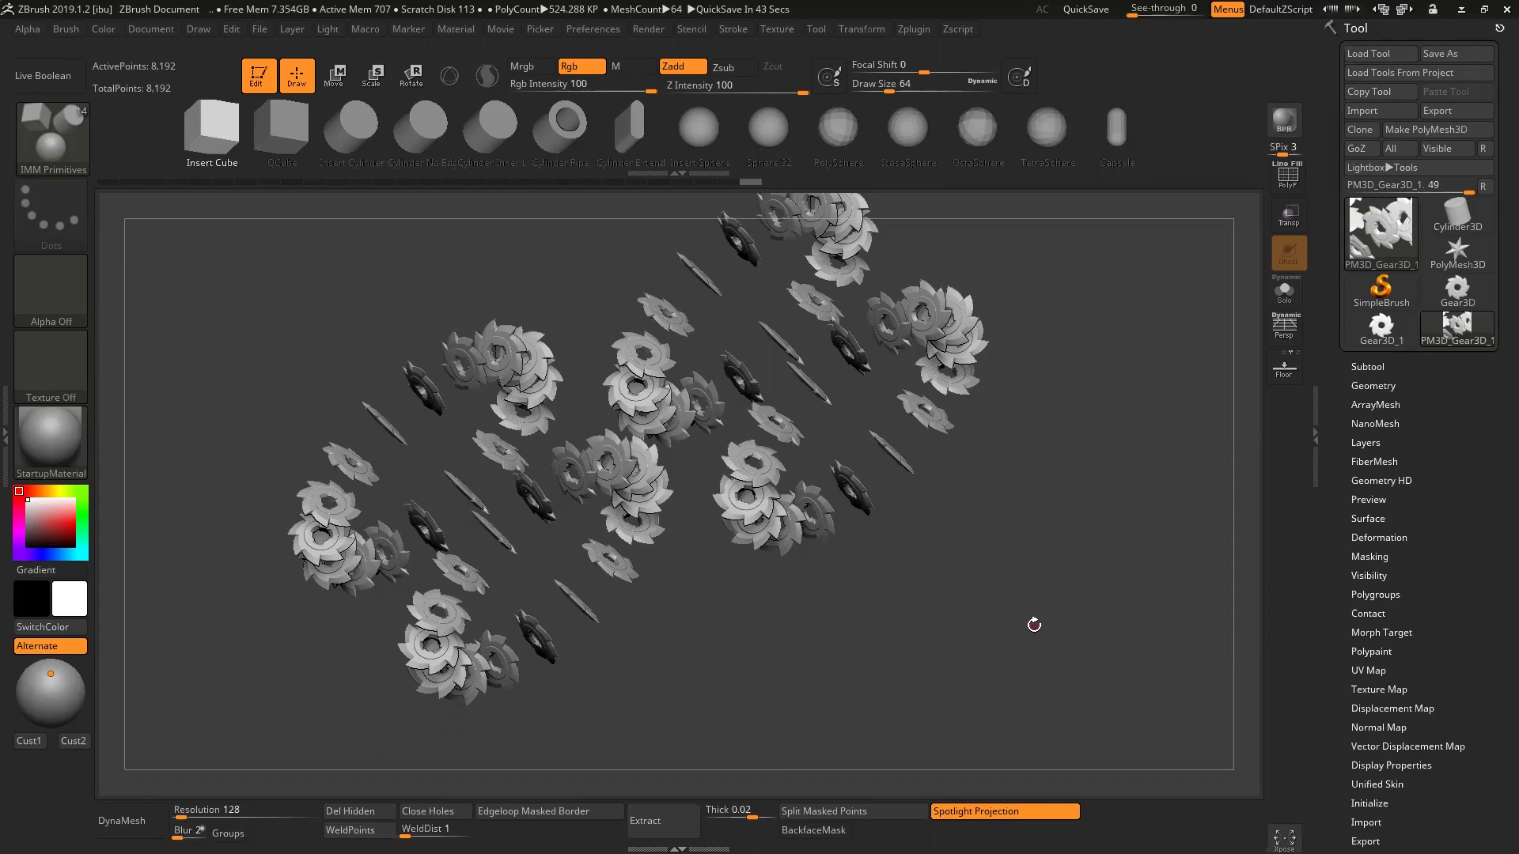
# - Expand and collapse the ArrayMesh settings panel a few times
pyautogui.click(1374, 405)
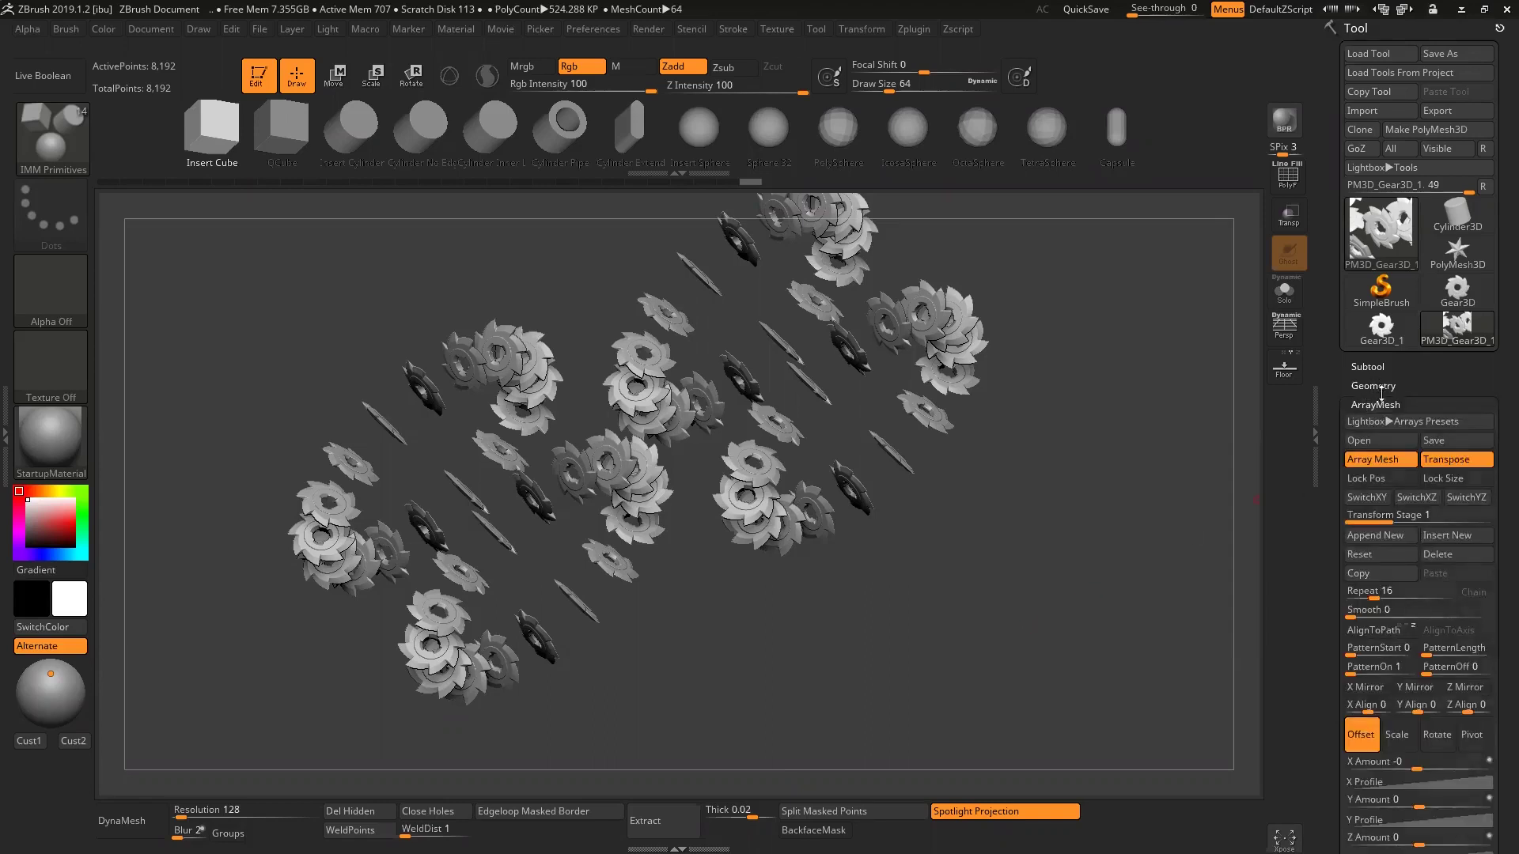
pyautogui.click(1375, 405)
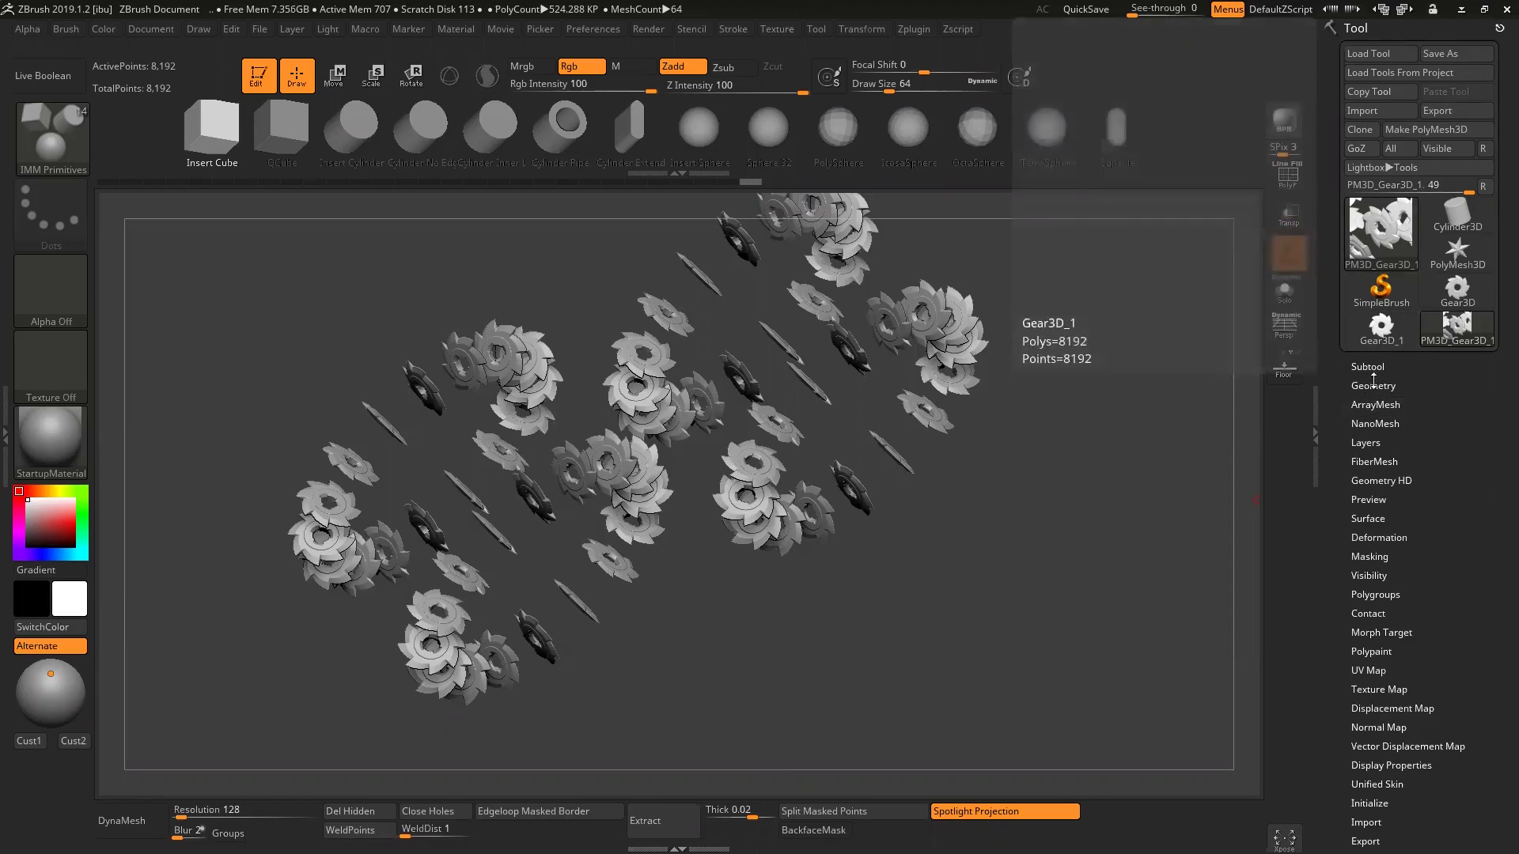
pyautogui.click(1364, 405)
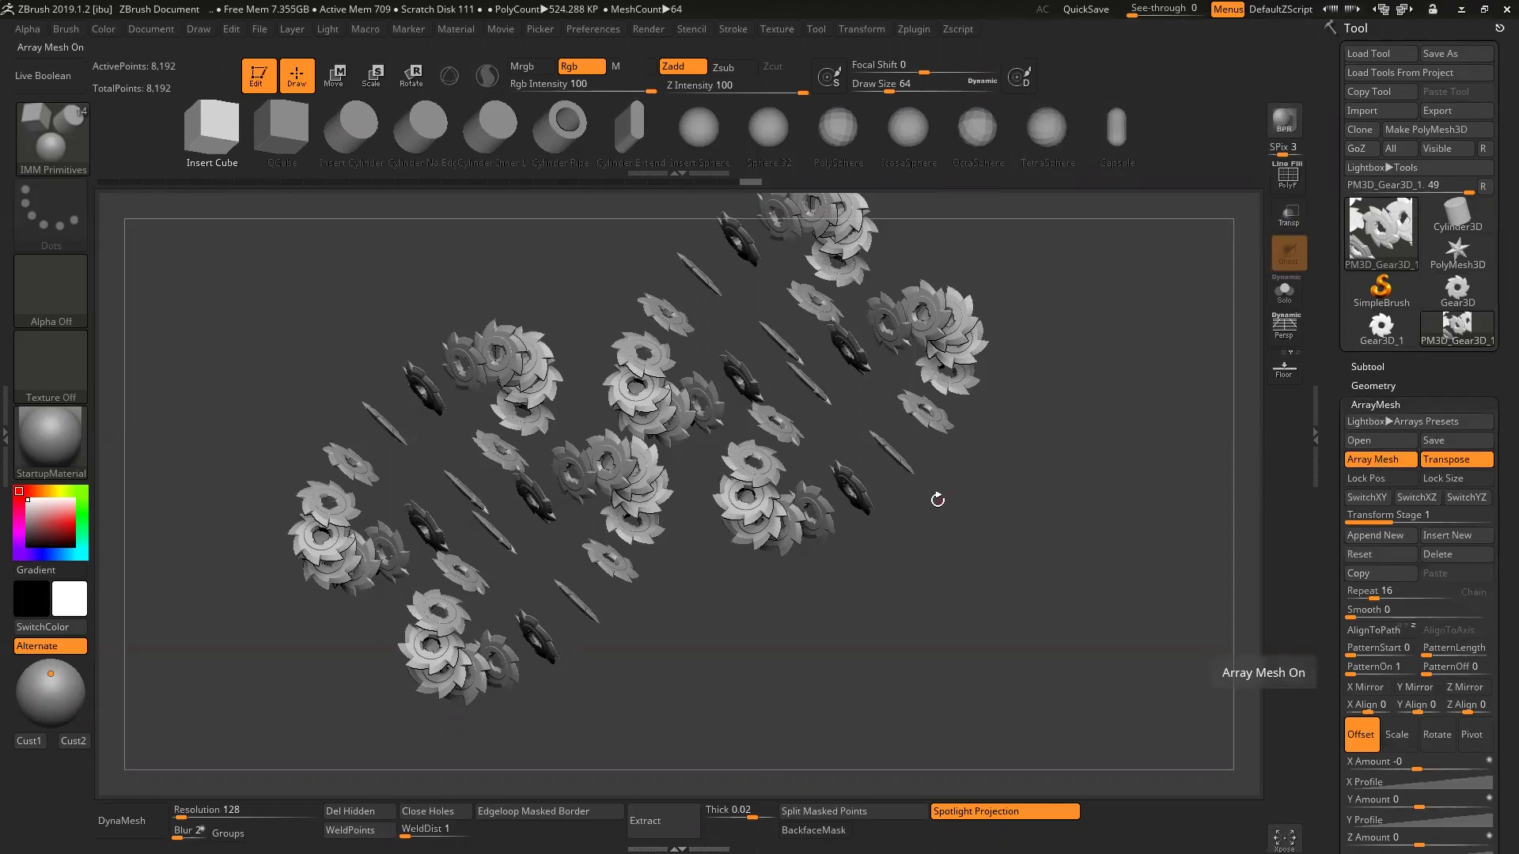
pyautogui.click(1400, 404)
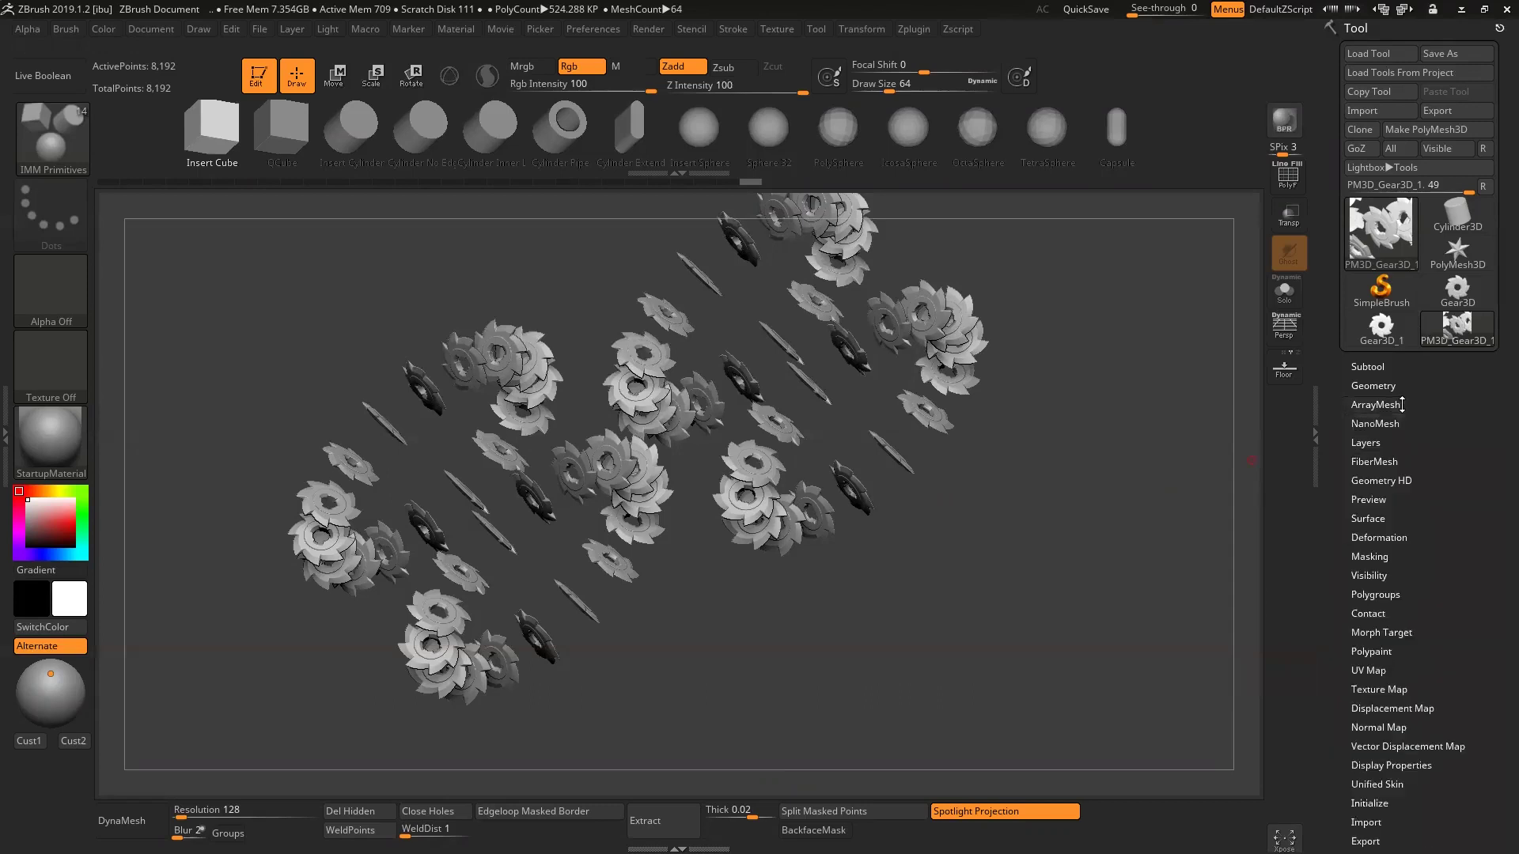
# - View the gears top-down as two 16-copy rings, pan them up, and reopen ArrayMesh
pyautogui.keyDown('shift'); pyautogui.moveTo(958, 506); pyautogui.dragTo(956, 498); pyautogui.keyUp('shift')
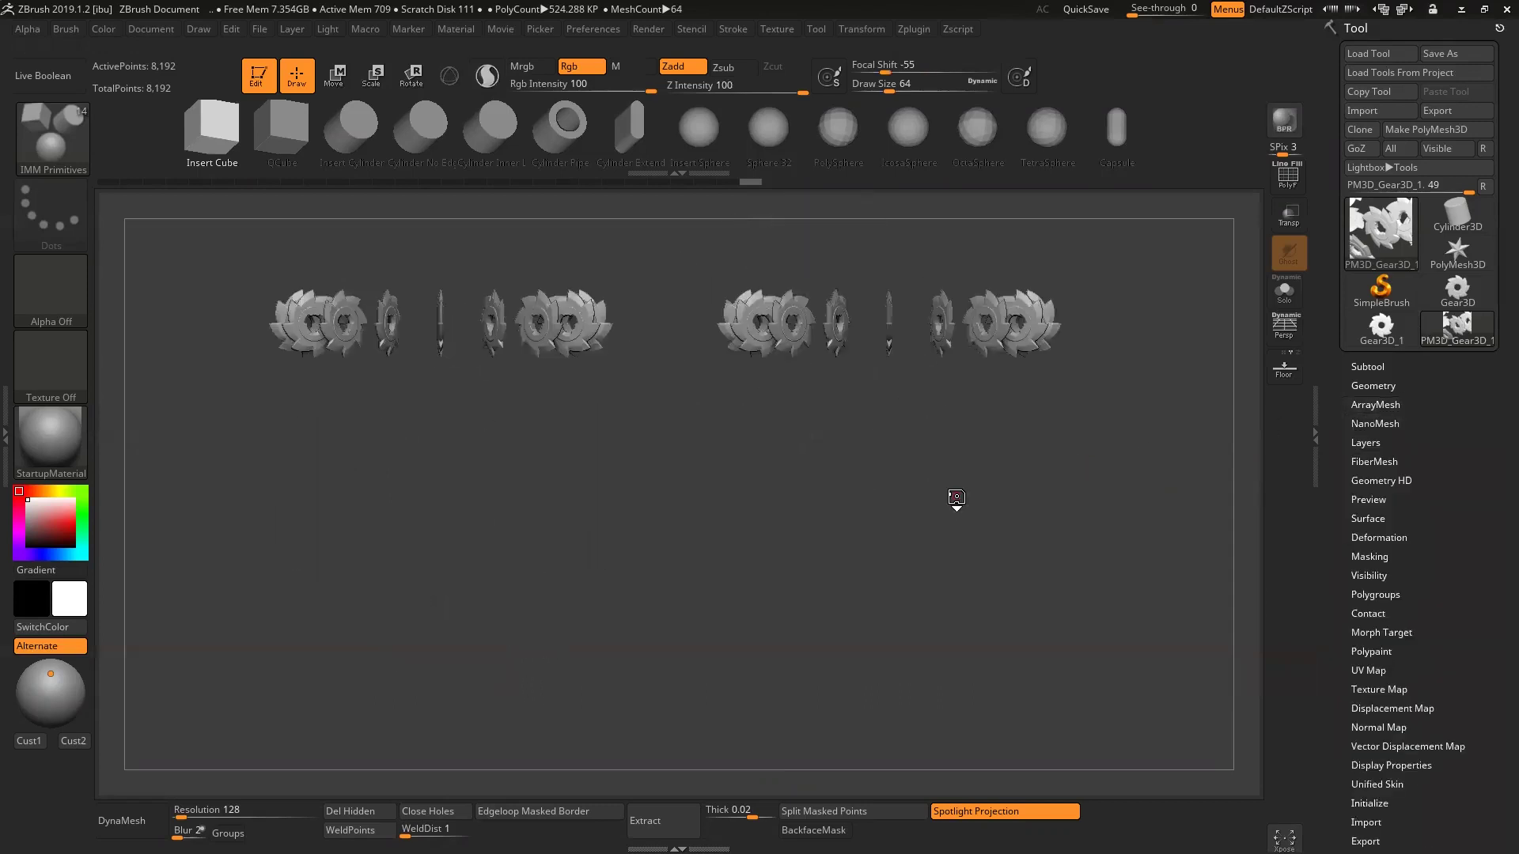
pyautogui.keyDown('shift'); pyautogui.moveTo(757, 506); pyautogui.dragTo(752, 588); pyautogui.keyUp('shift')
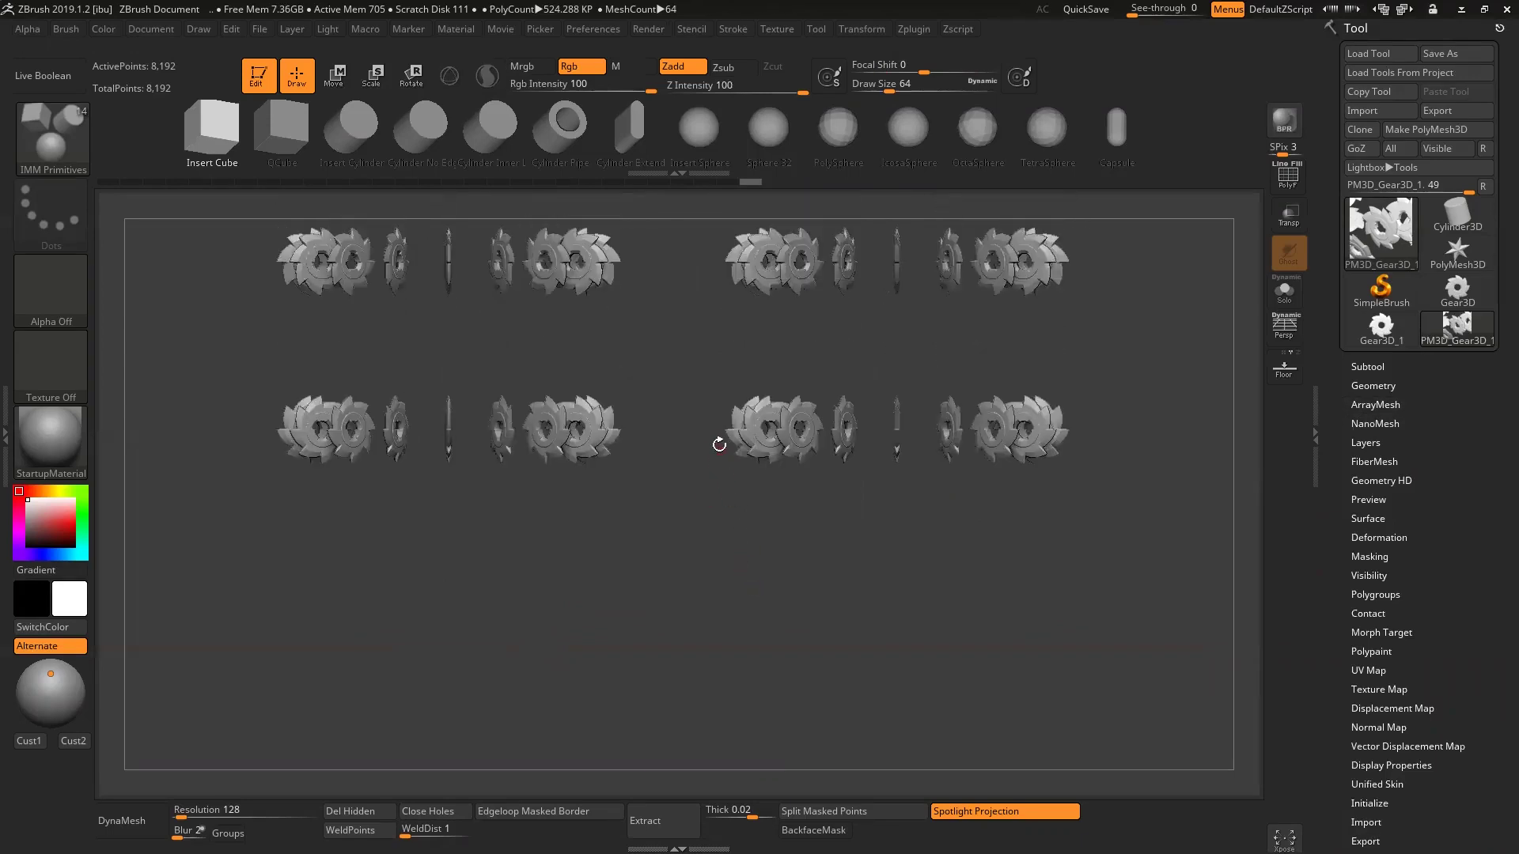
pyautogui.keyDown('shift'); pyautogui.moveTo(711, 576); pyautogui.dragTo(705, 400); pyautogui.keyUp('shift')
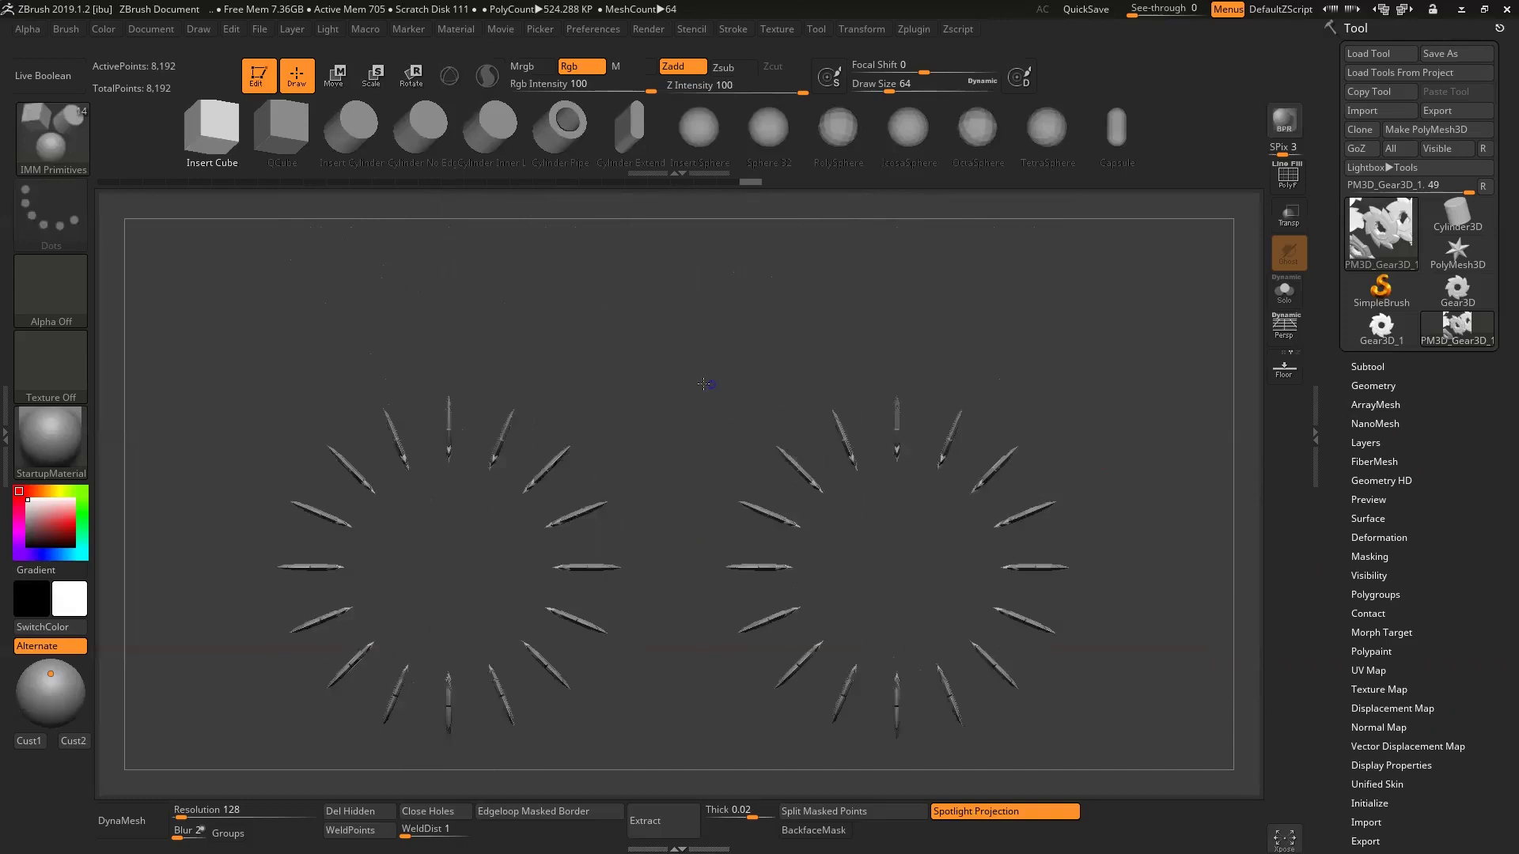
pyautogui.keyDown('alt'); pyautogui.moveTo(681, 541); pyautogui.dragTo(710, 467); pyautogui.keyUp('alt')
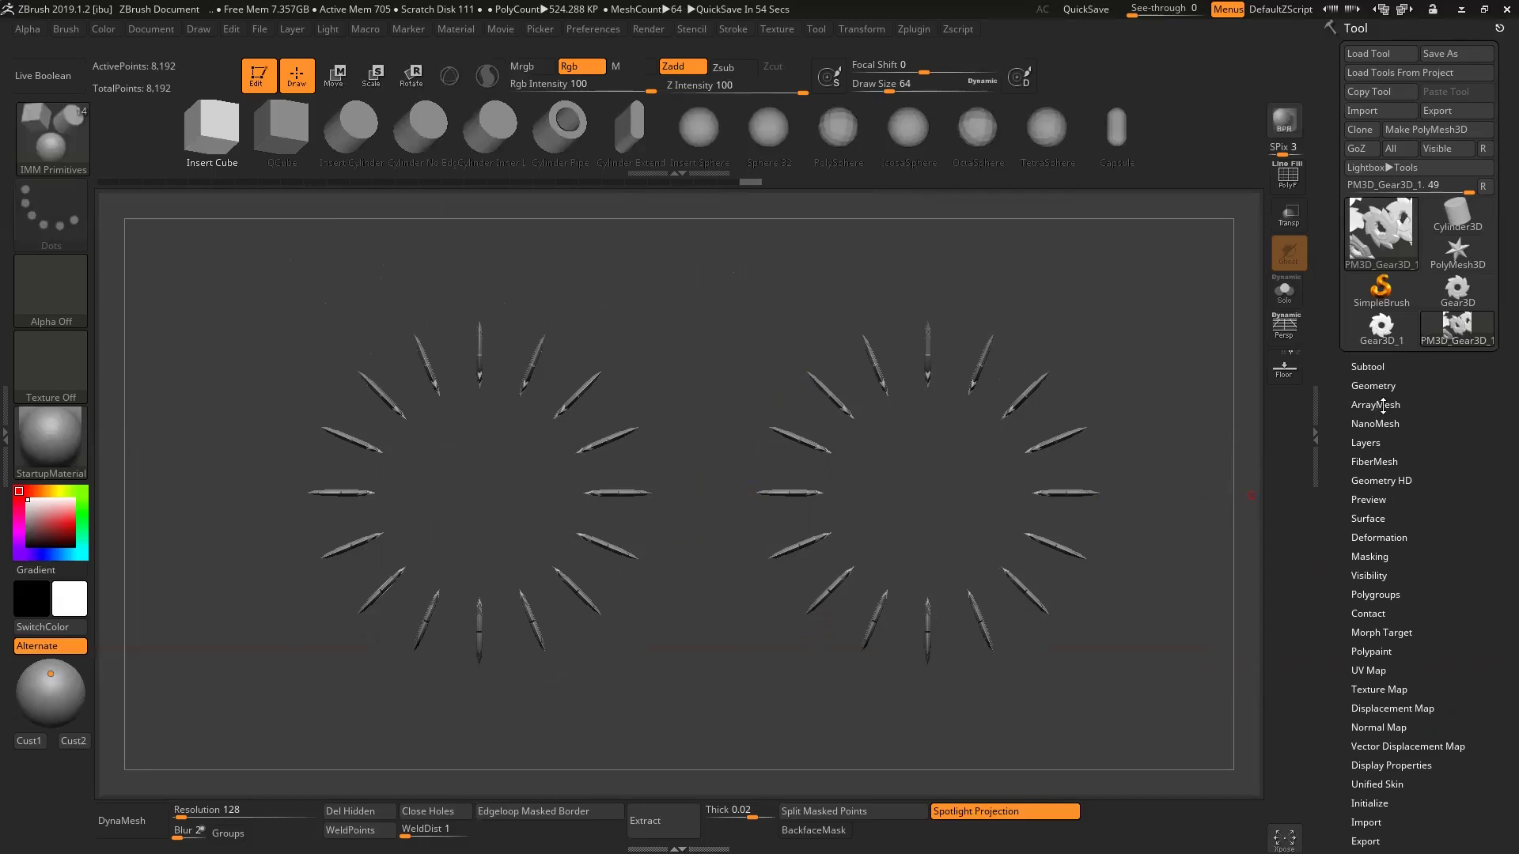
pyautogui.click(1382, 405)
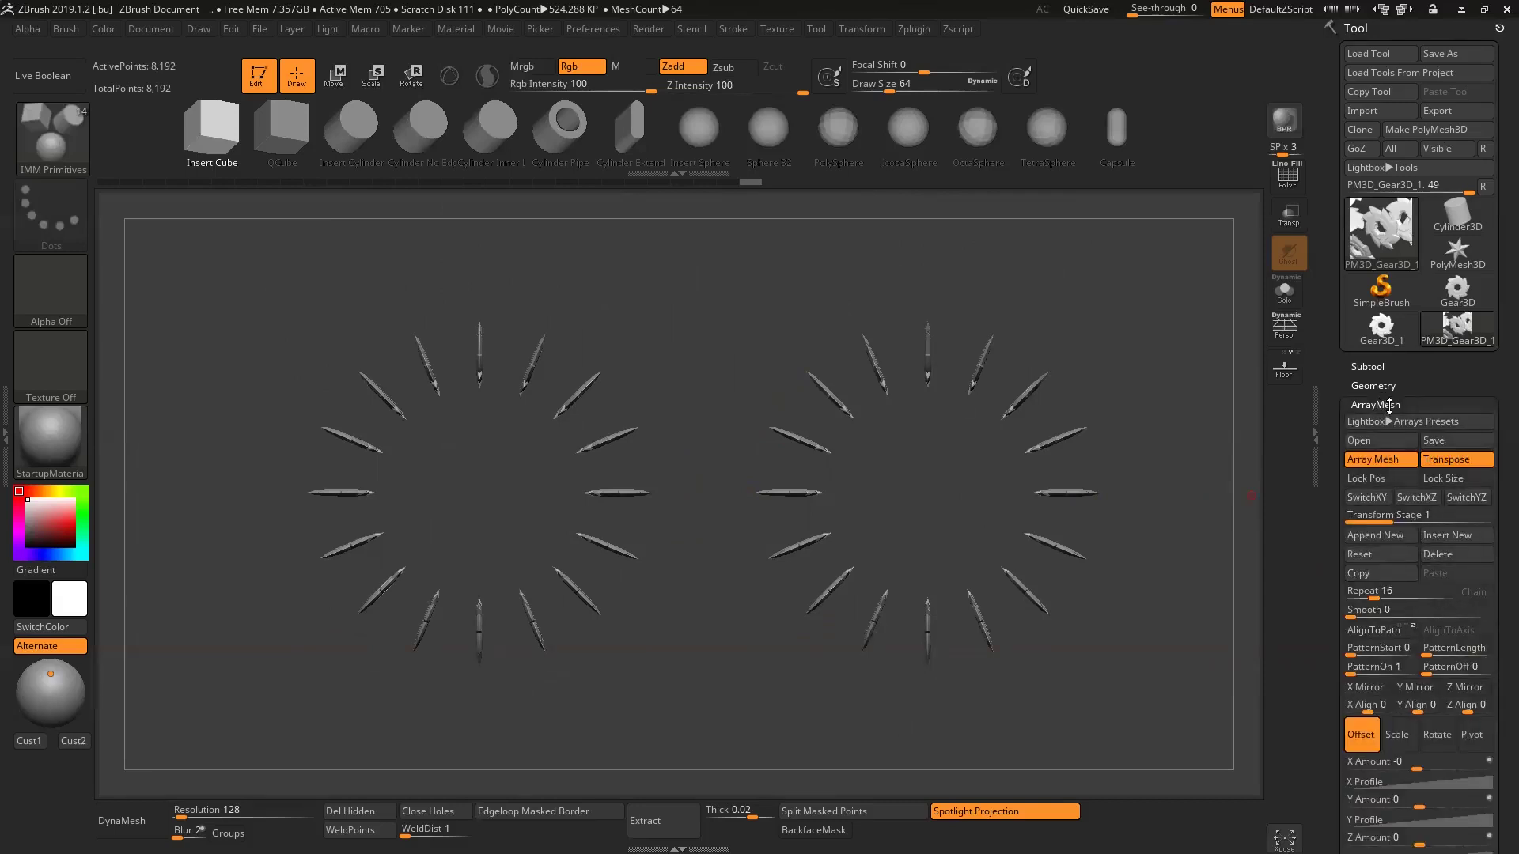
pyautogui.click(1390, 406)
# - Switch the active tool from Cylinder3D to Cube3D and frame it on the canvas
pyautogui.click(1455, 220)
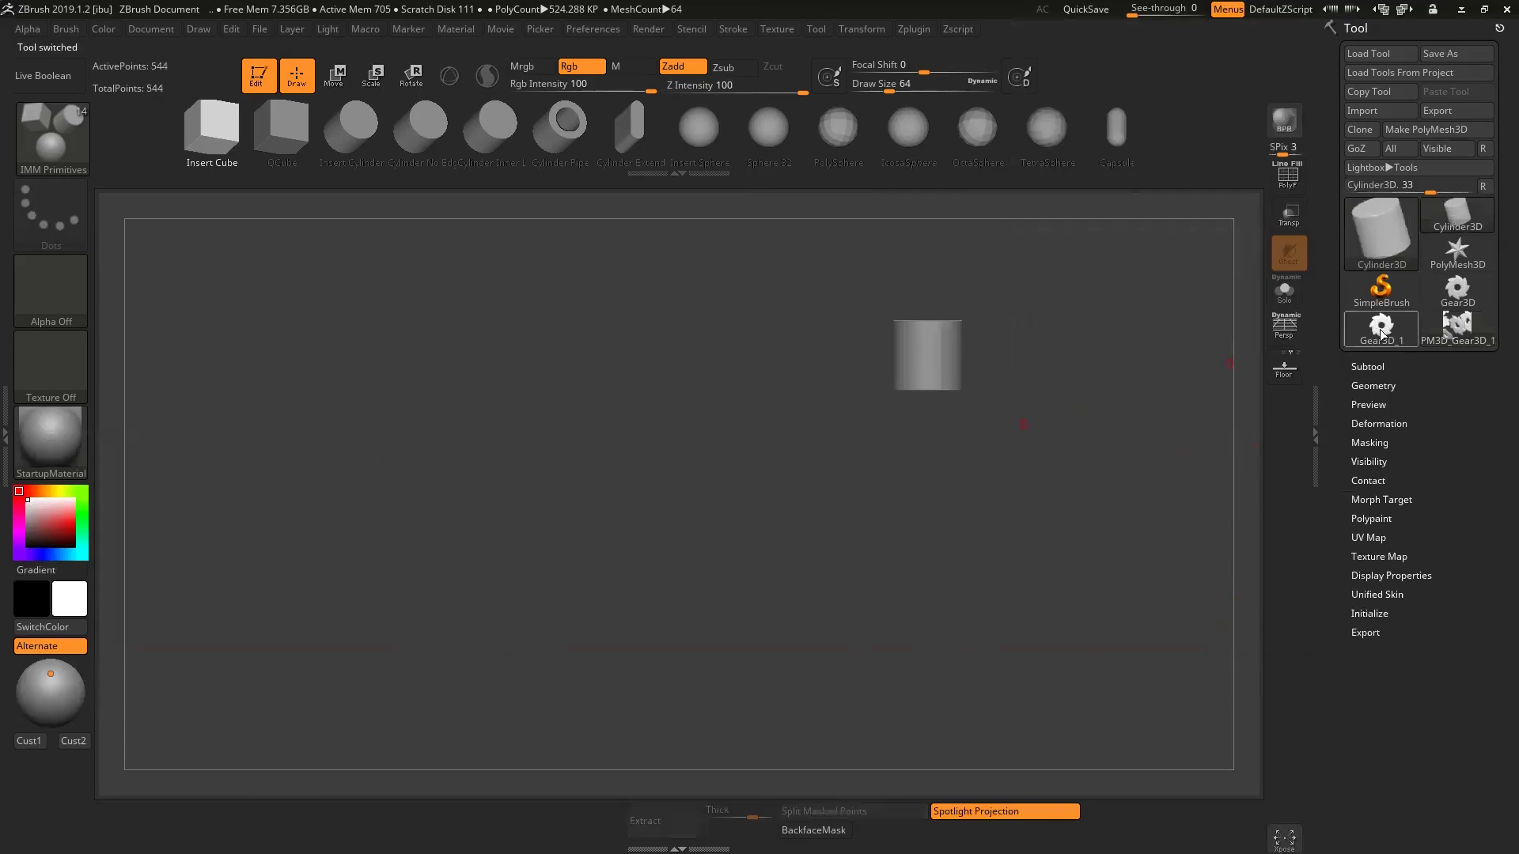
pyautogui.click(1378, 241)
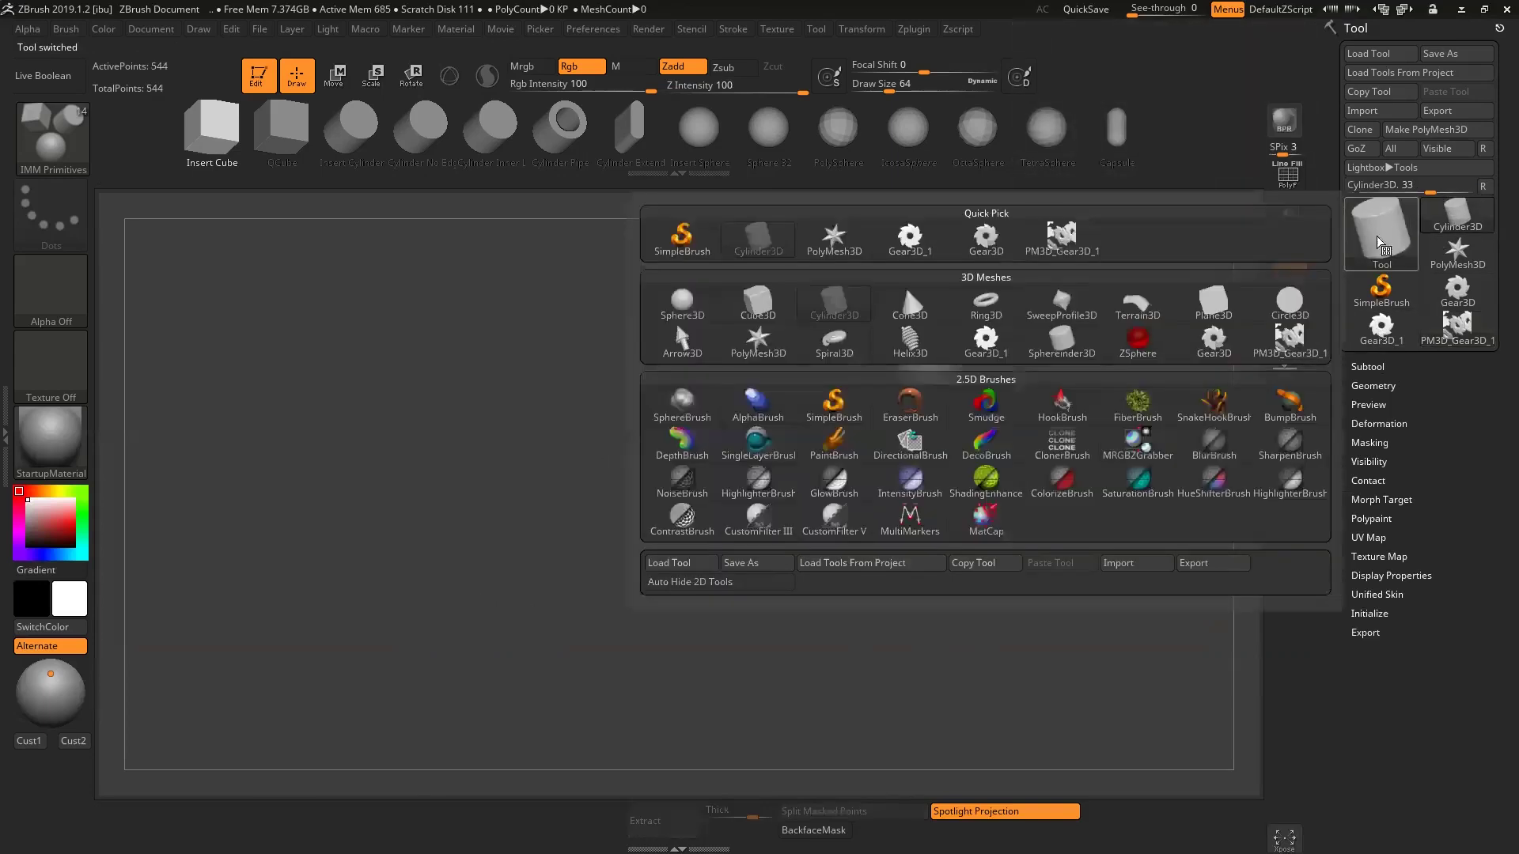
pyautogui.click(756, 312)
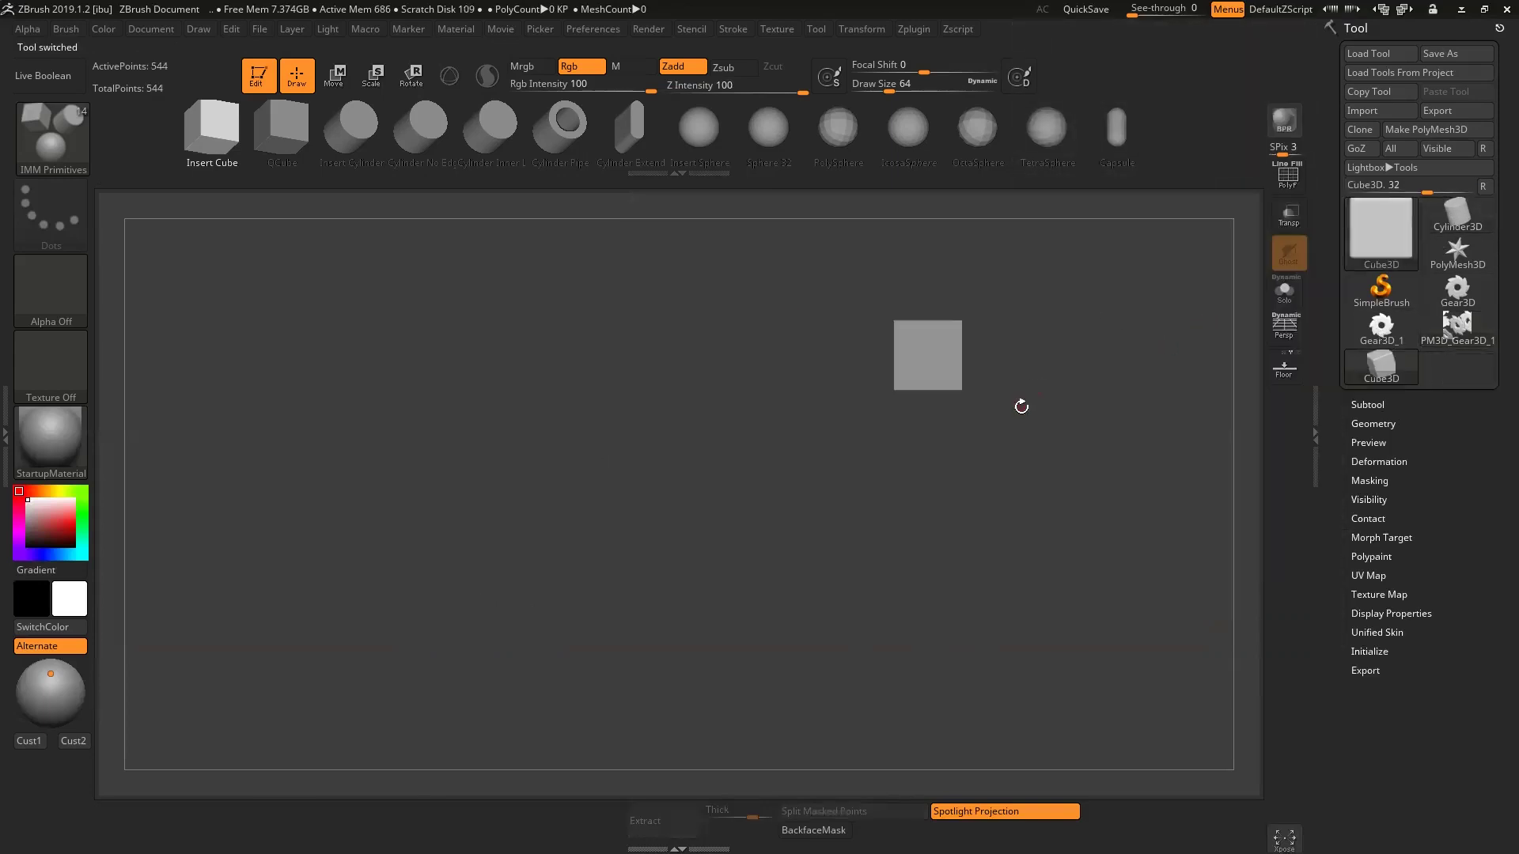
pyautogui.press('f')
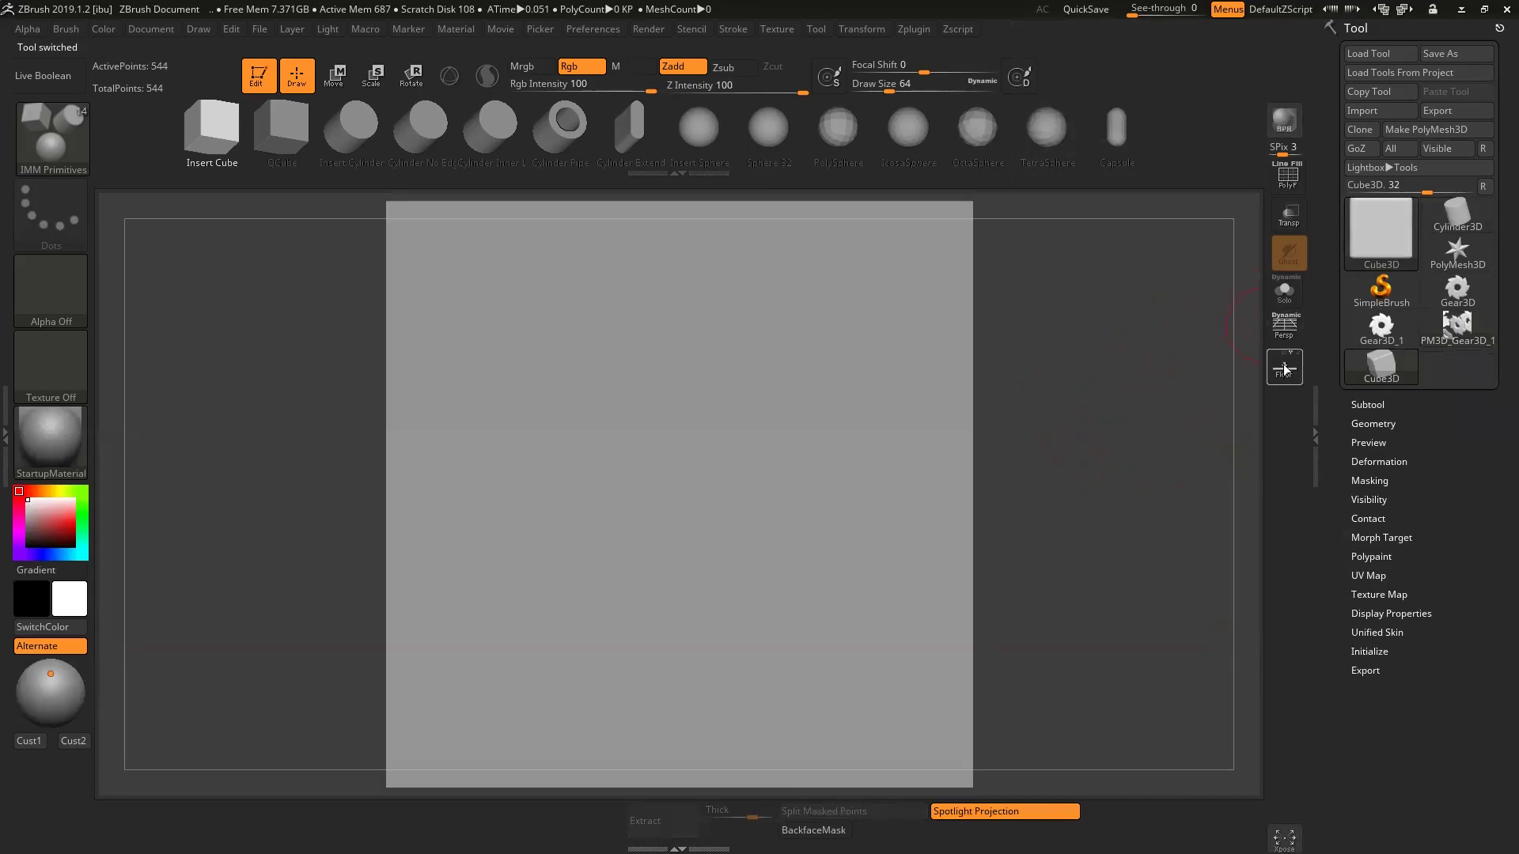
pyautogui.moveTo(1089, 474); pyautogui.dragTo(1092, 537)
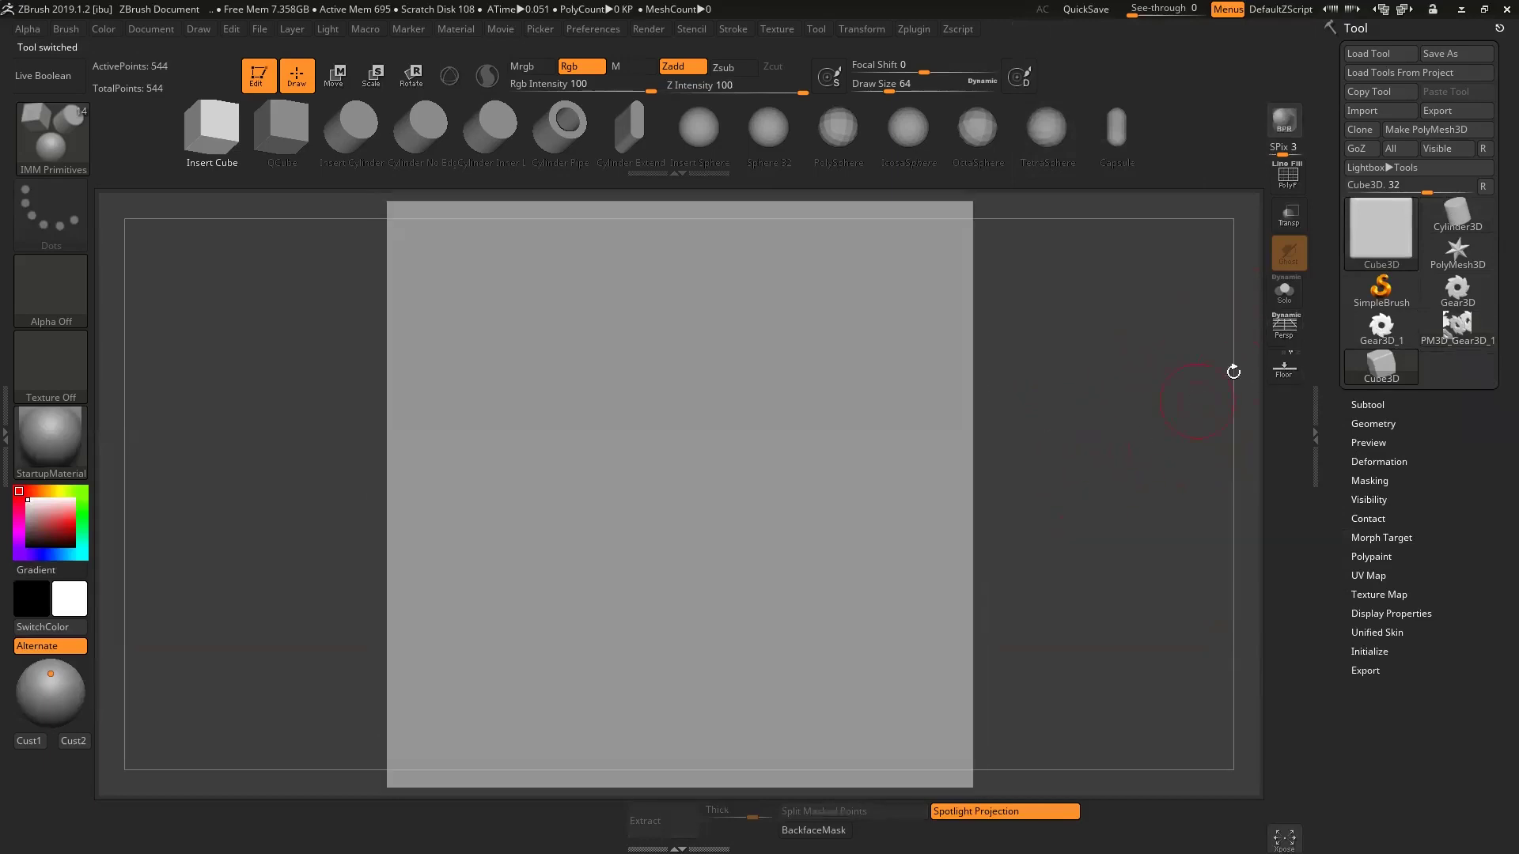
# - Show the cube's PolyF wireframe, zoom out, and turn on the Floor grid
pyautogui.click(1287, 176)
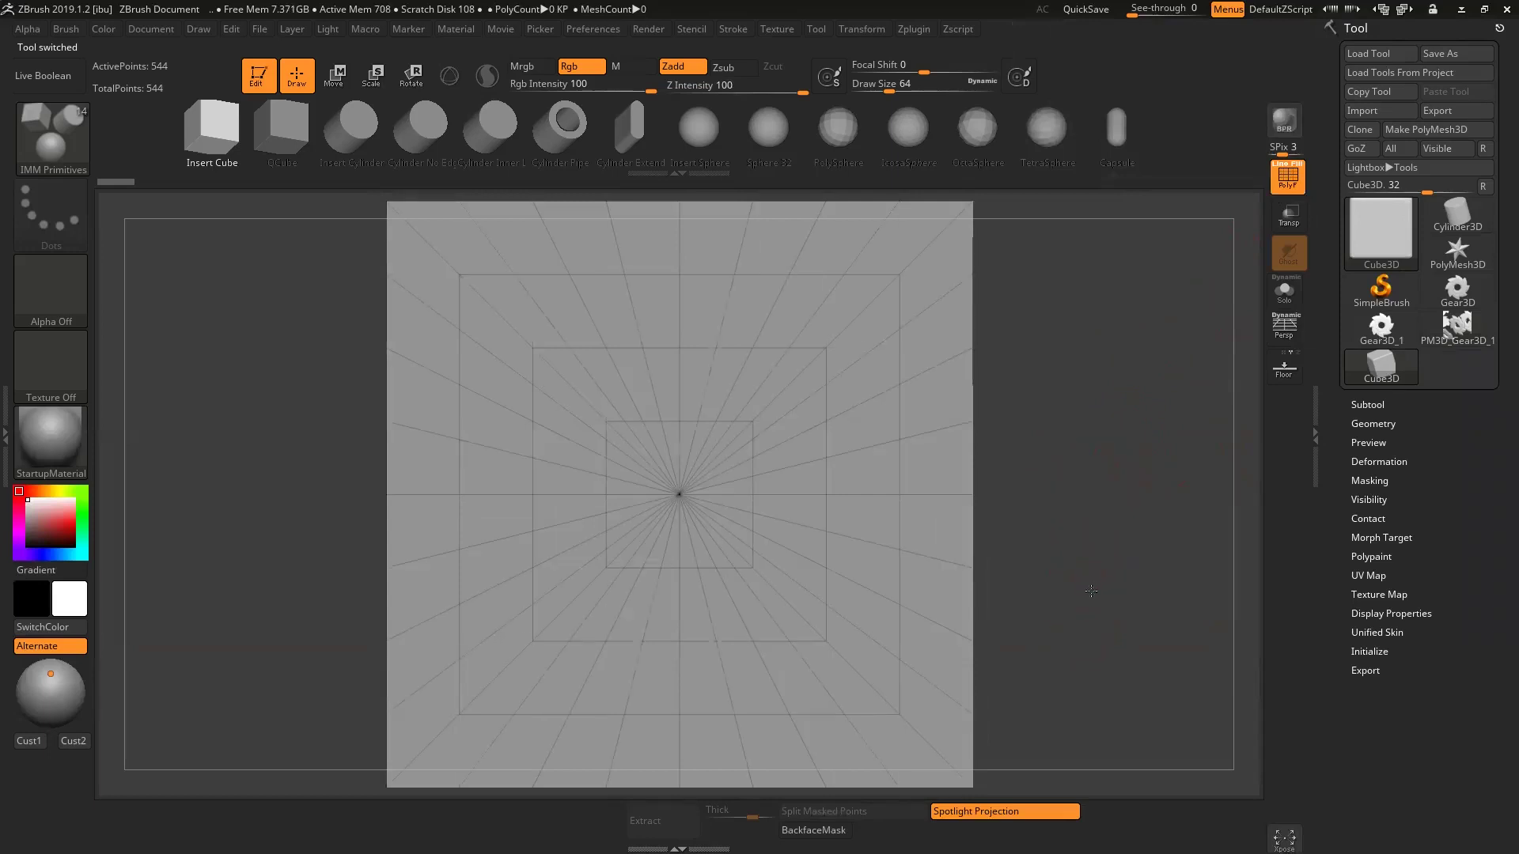
pyautogui.moveTo(1091, 591); pyautogui.dragTo(1091, 633)
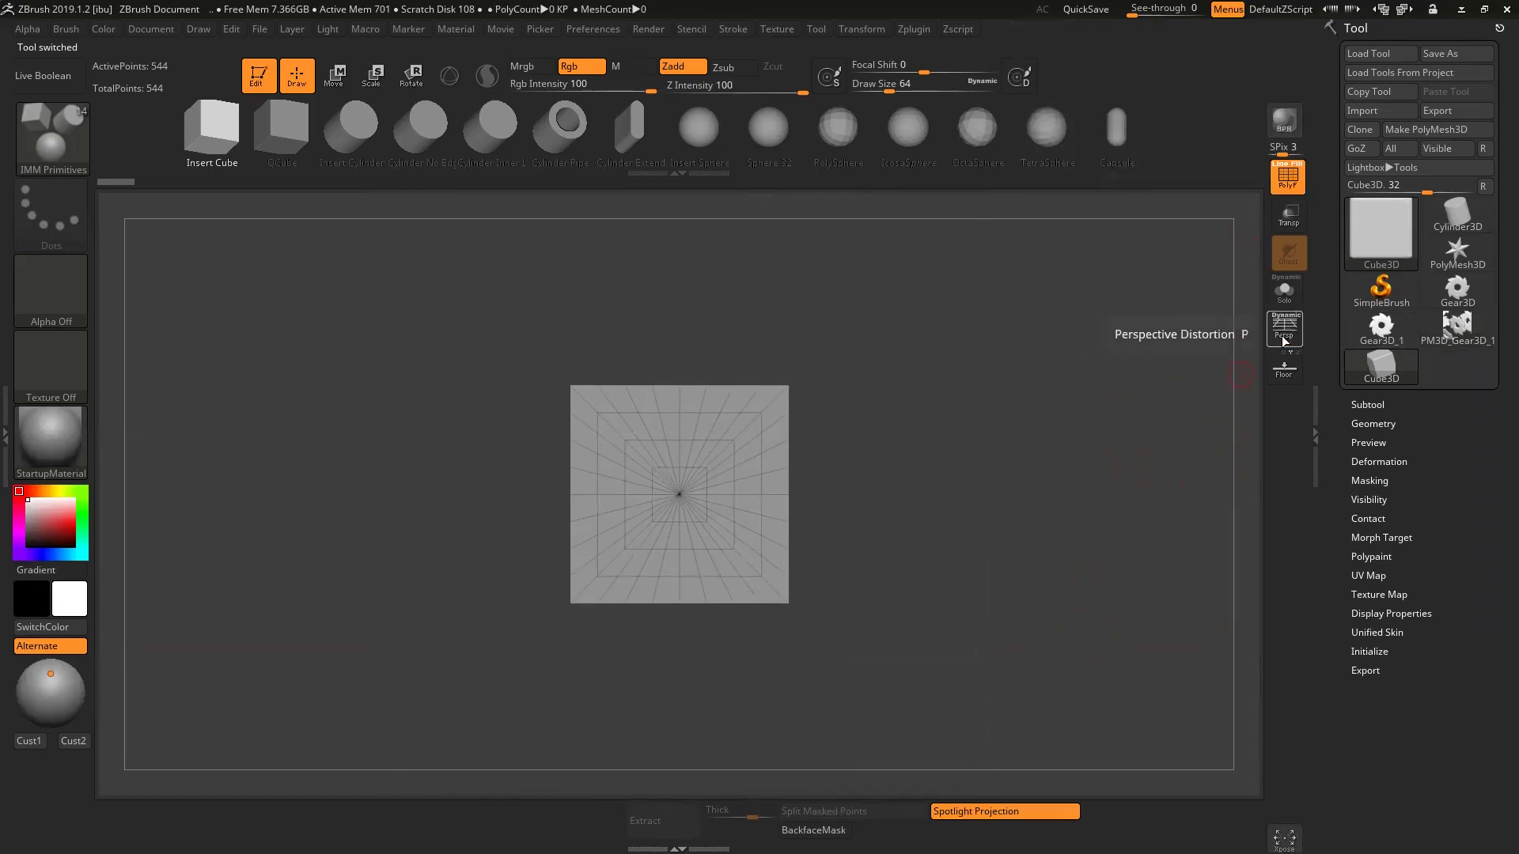
pyautogui.click(1283, 367)
pyautogui.moveTo(1112, 525); pyautogui.dragTo(1113, 461)
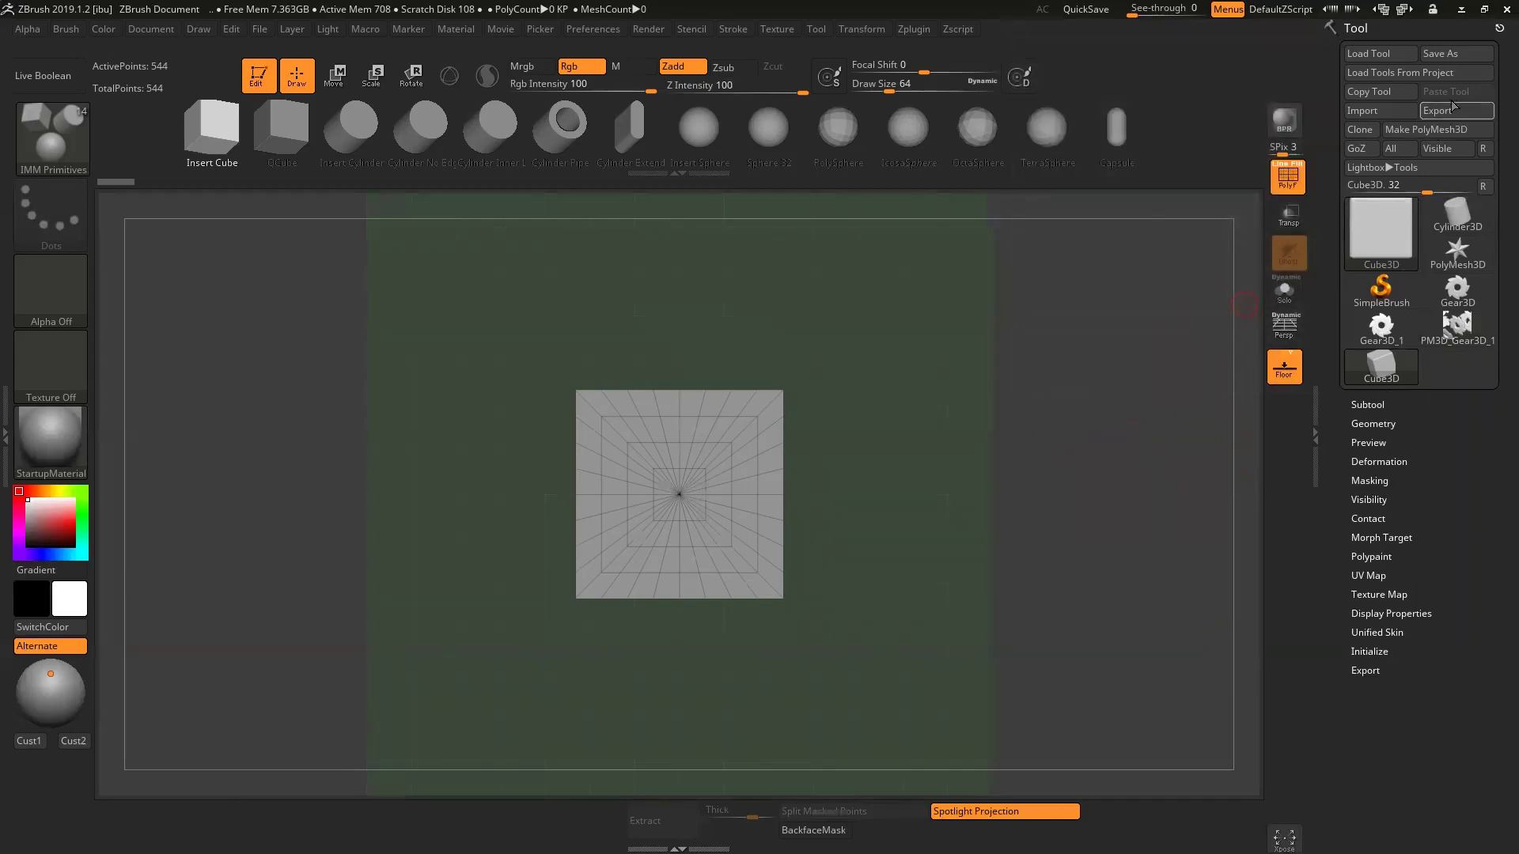
# - Convert the cube to a PM3D_Cube3D polymesh and enable ArrayMesh at Repeat 2
pyautogui.click(1433, 129)
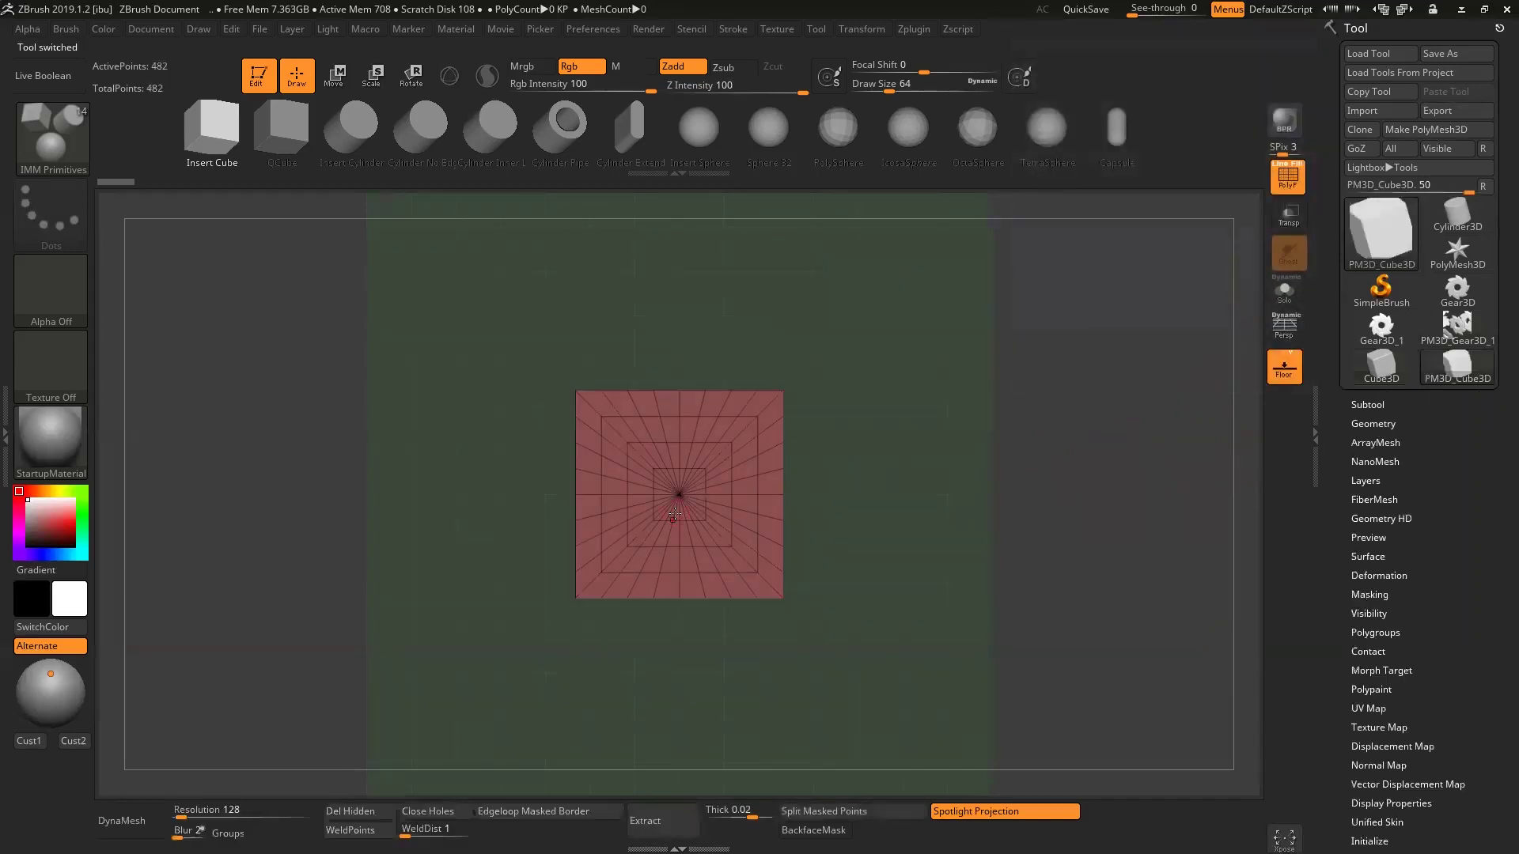
pyautogui.moveTo(1183, 563)
pyautogui.mouseDown()
pyautogui.moveTo(1165, 405)
pyautogui.moveTo(795, 498)
pyautogui.mouseUp()
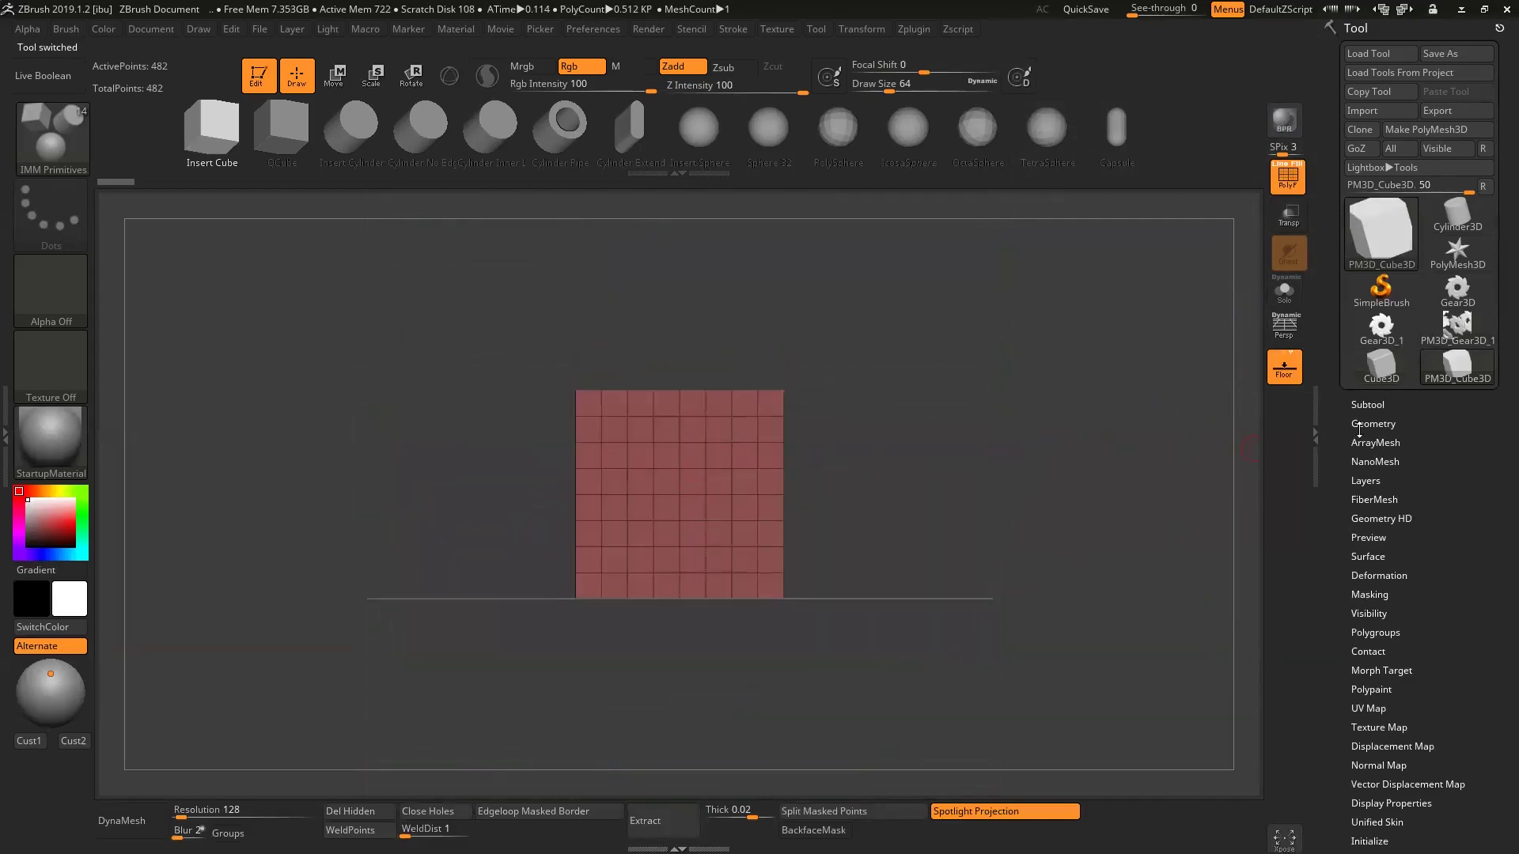
pyautogui.click(1392, 440)
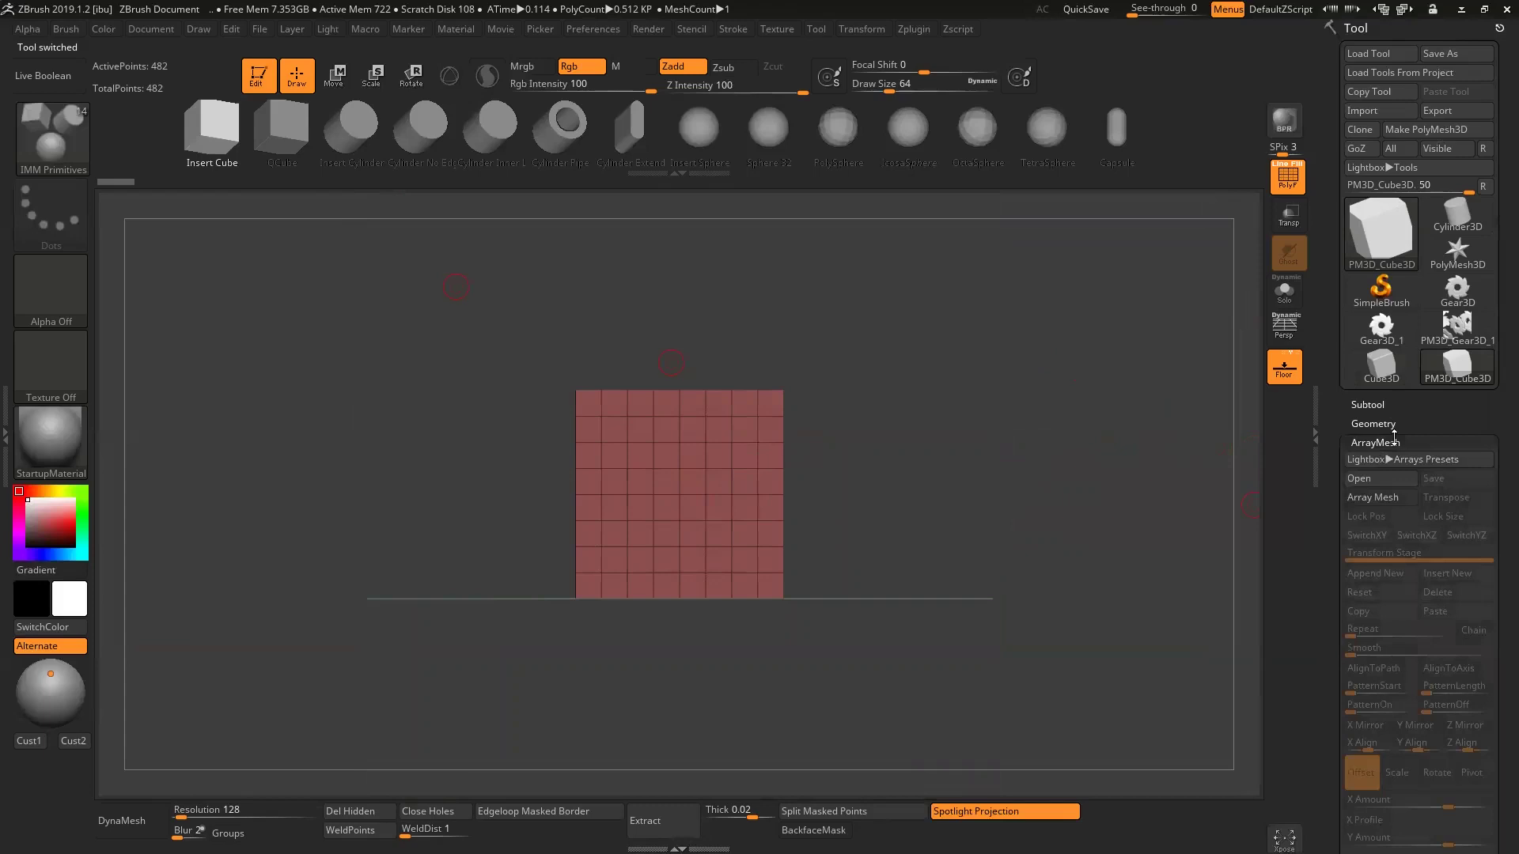
pyautogui.click(1382, 501)
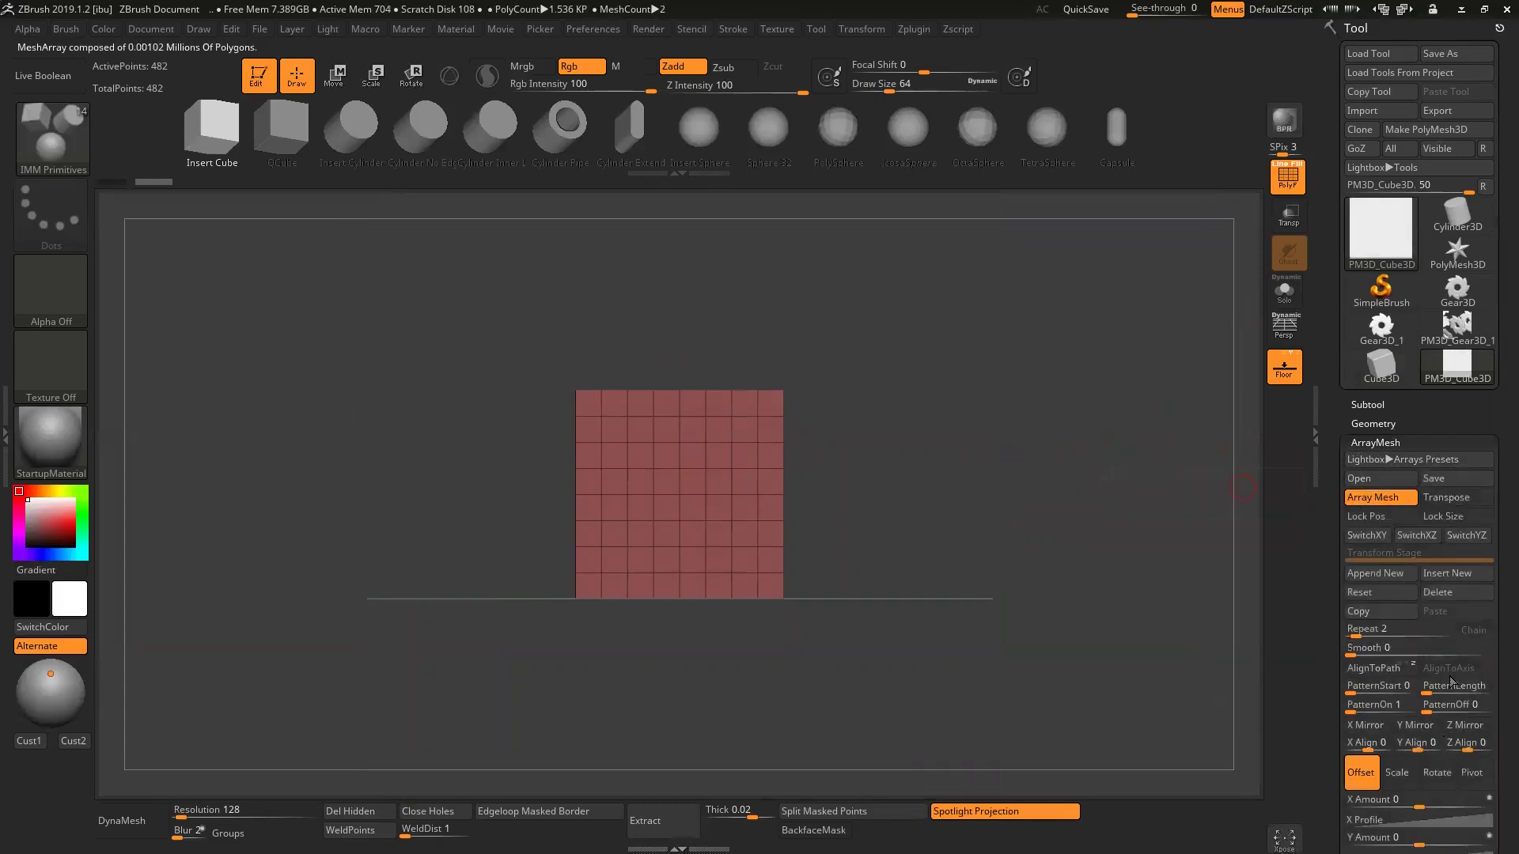
pyautogui.moveTo(968, 465)
pyautogui.mouseDown()
pyautogui.moveTo(958, 513)
pyautogui.moveTo(1015, 535)
pyautogui.mouseUp()
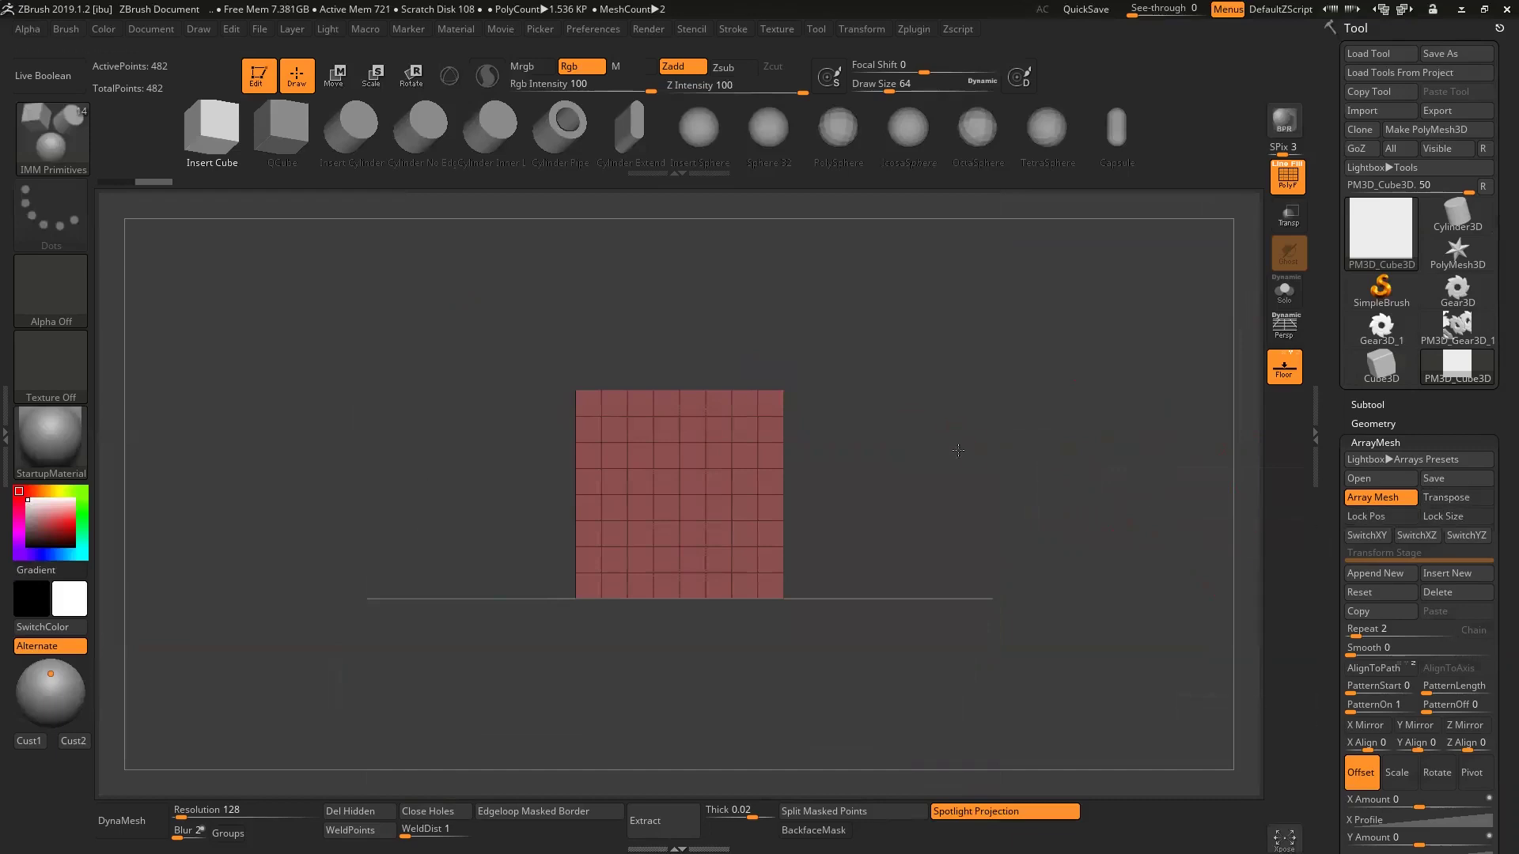
pyautogui.moveTo(958, 450); pyautogui.dragTo(980, 559)
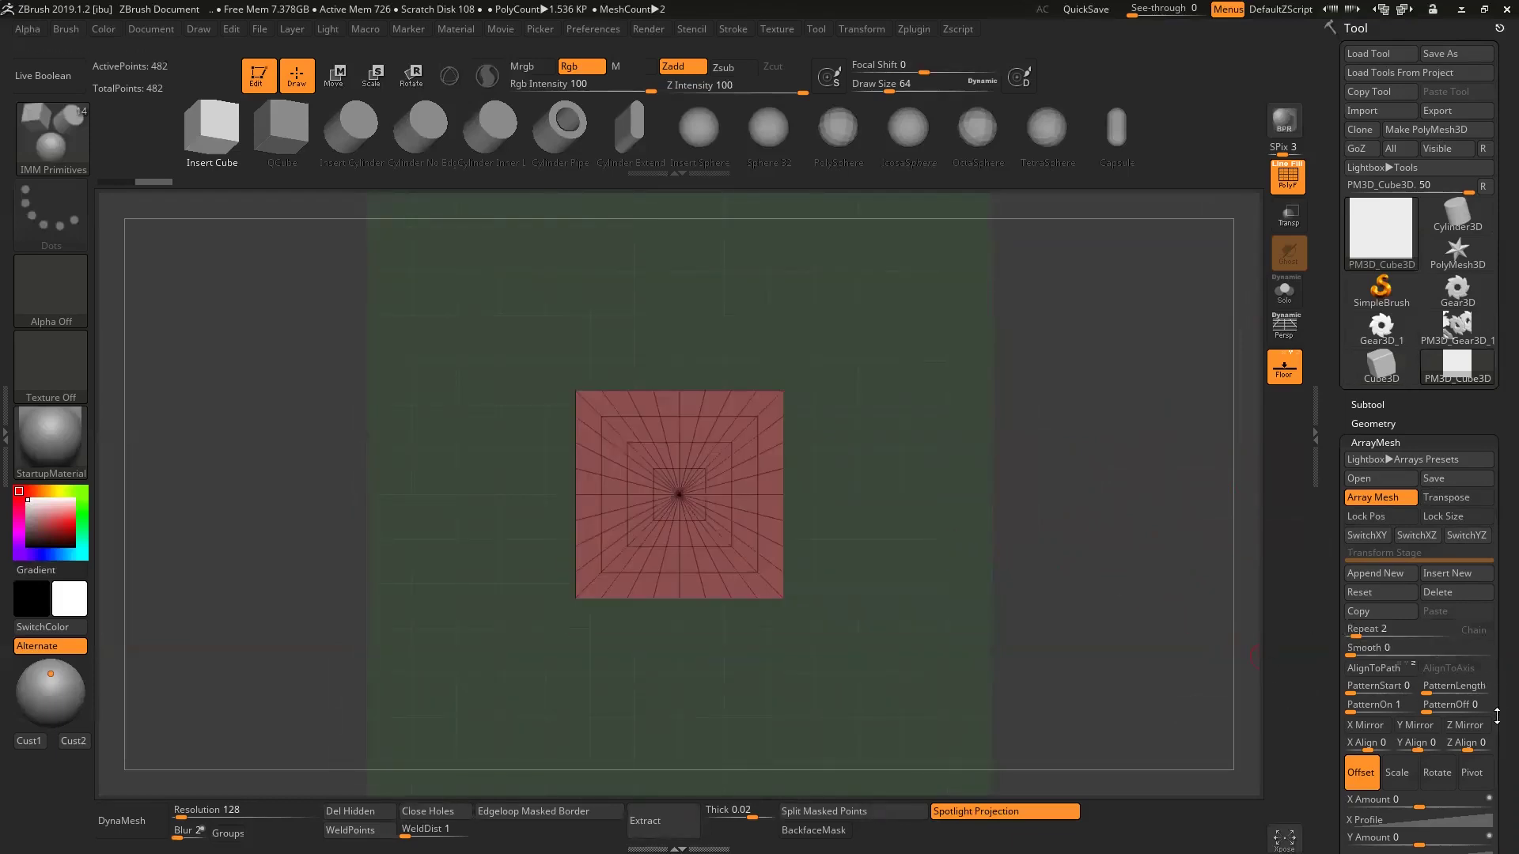
# - Set the ArrayMesh Offset X Amount to 2.52924 so the cube copy sits apart
pyautogui.scroll(-2, 1497, 659)
pyautogui.scroll(-3, 1497, 659)
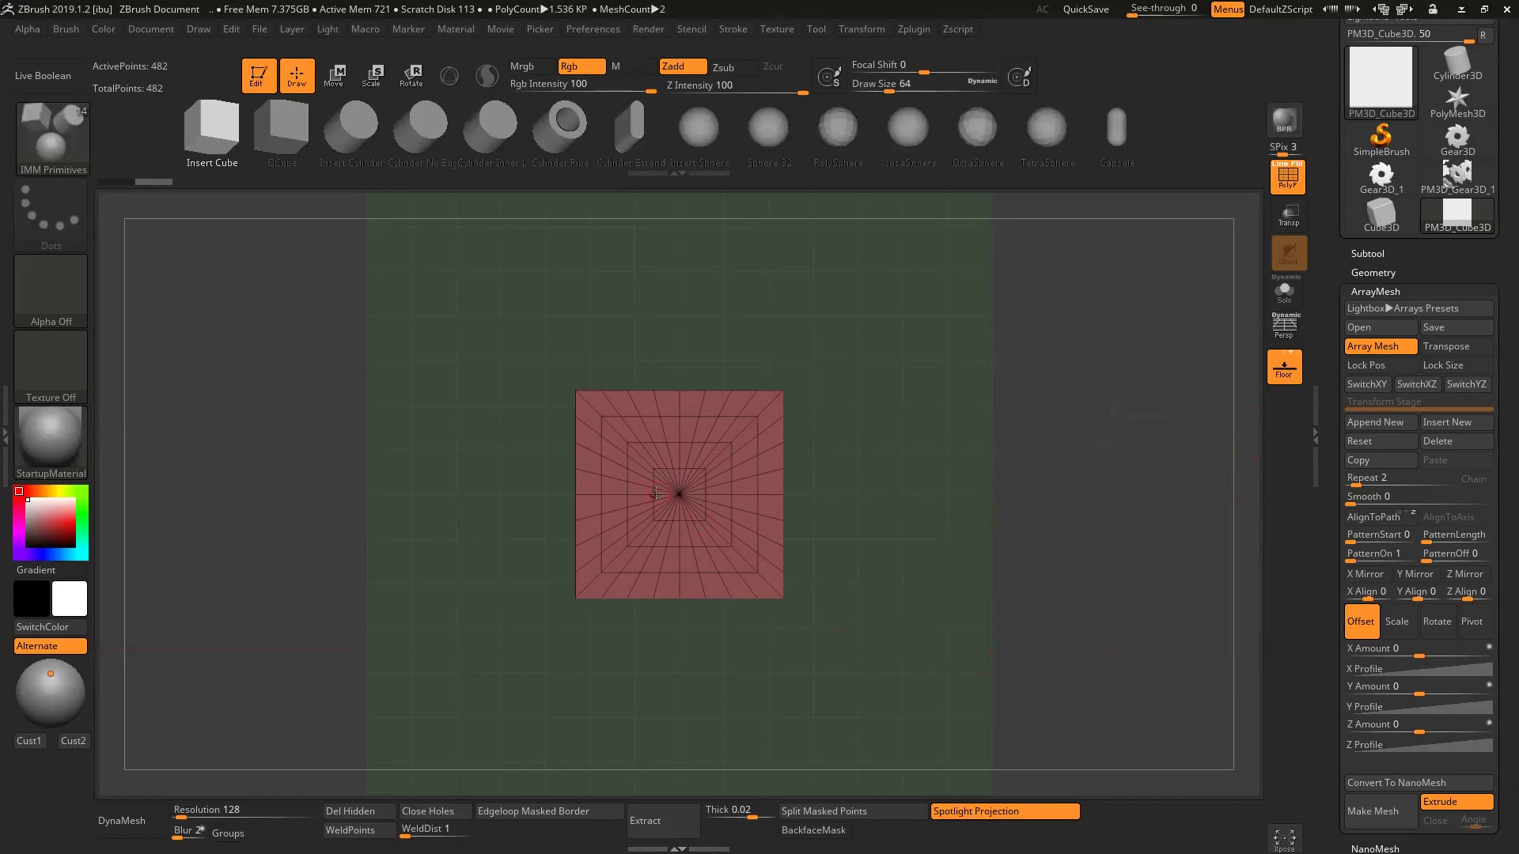
pyautogui.moveTo(1419, 653); pyautogui.dragTo(1453, 653)
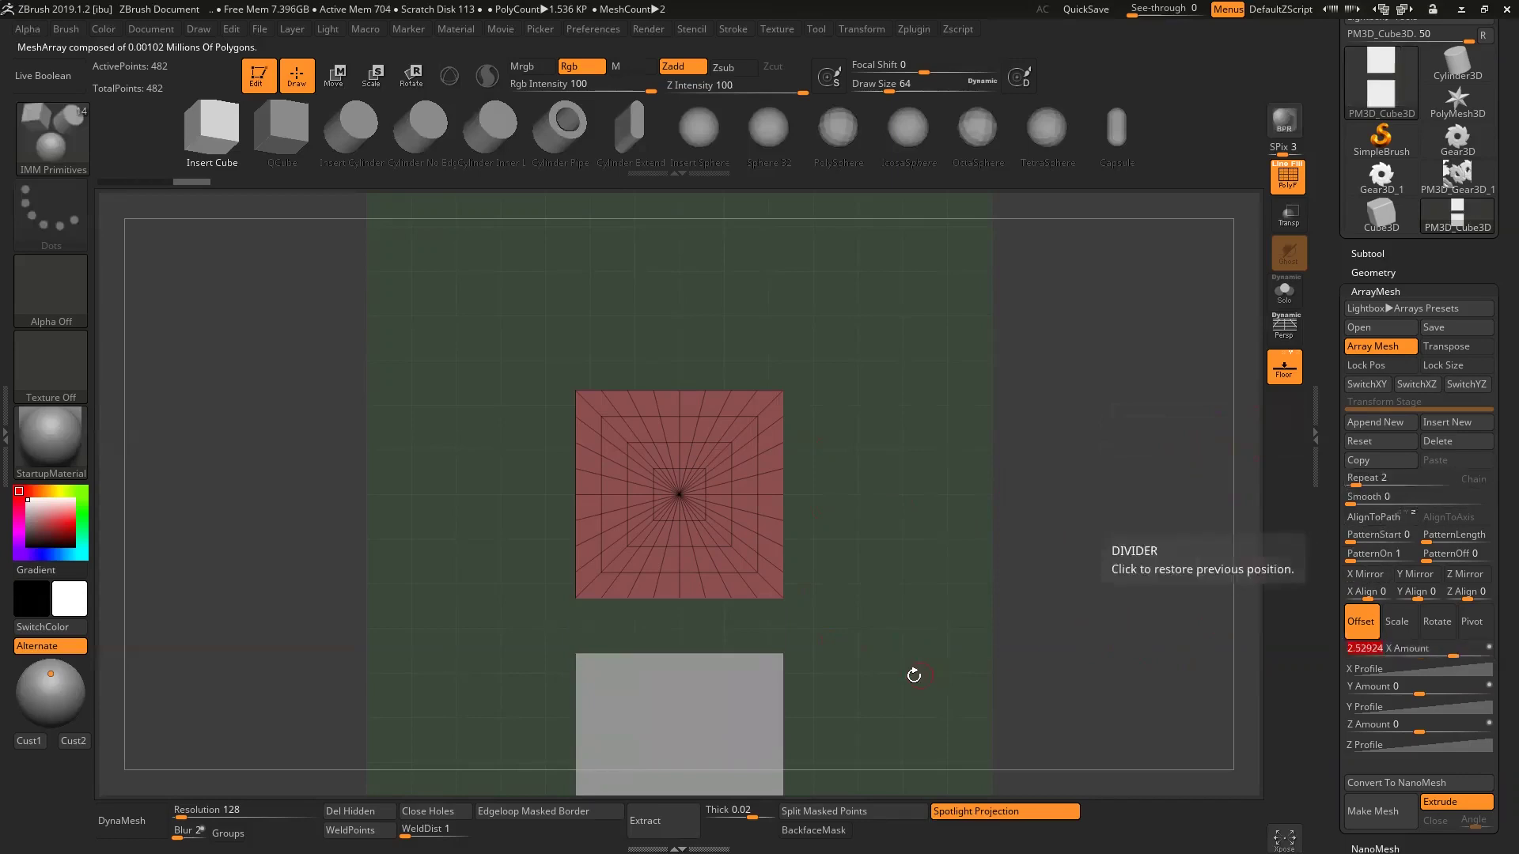
# - Frame the array and raise its Repeat count to 29
pyautogui.press('f')
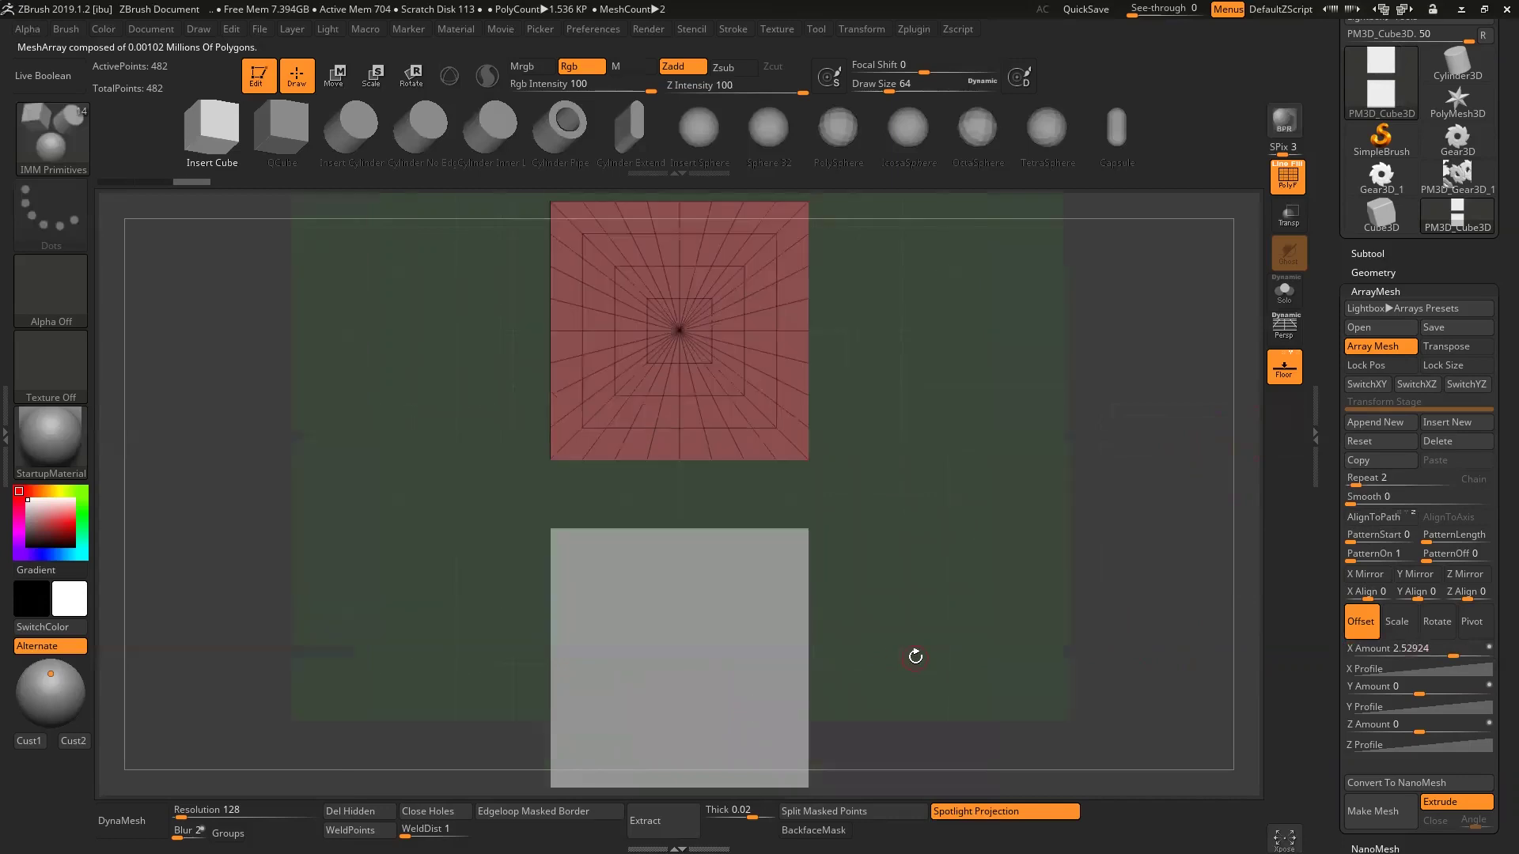
pyautogui.keyDown('alt'); pyautogui.moveTo(978, 694); pyautogui.dragTo(976, 593); pyautogui.keyUp('alt')
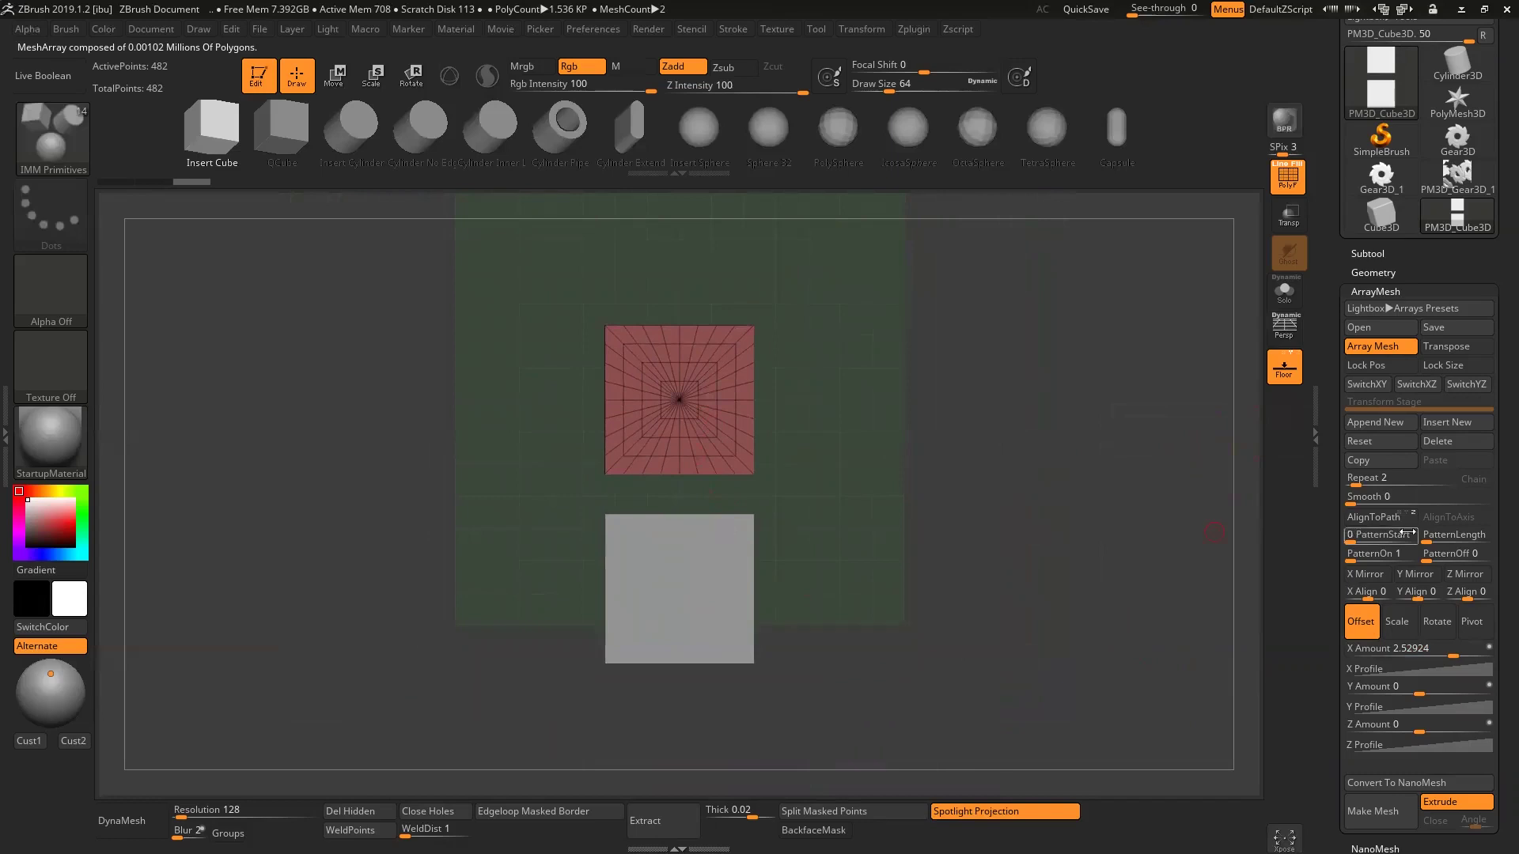
pyautogui.moveTo(1350, 484); pyautogui.dragTo(1383, 484)
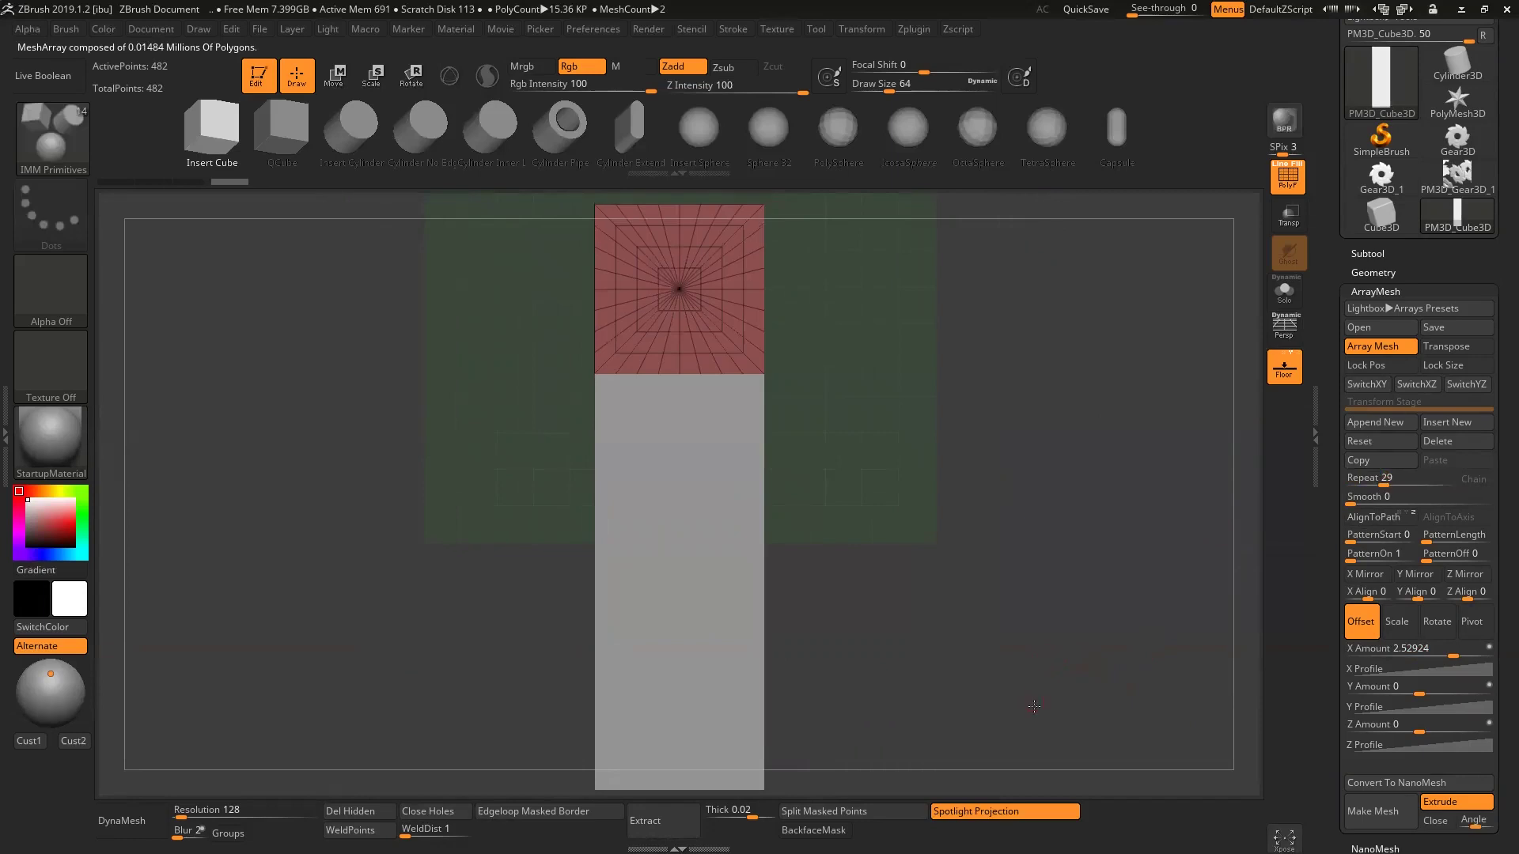
pyautogui.moveTo(1037, 680); pyautogui.dragTo(1035, 572)
pyautogui.click(1391, 478)
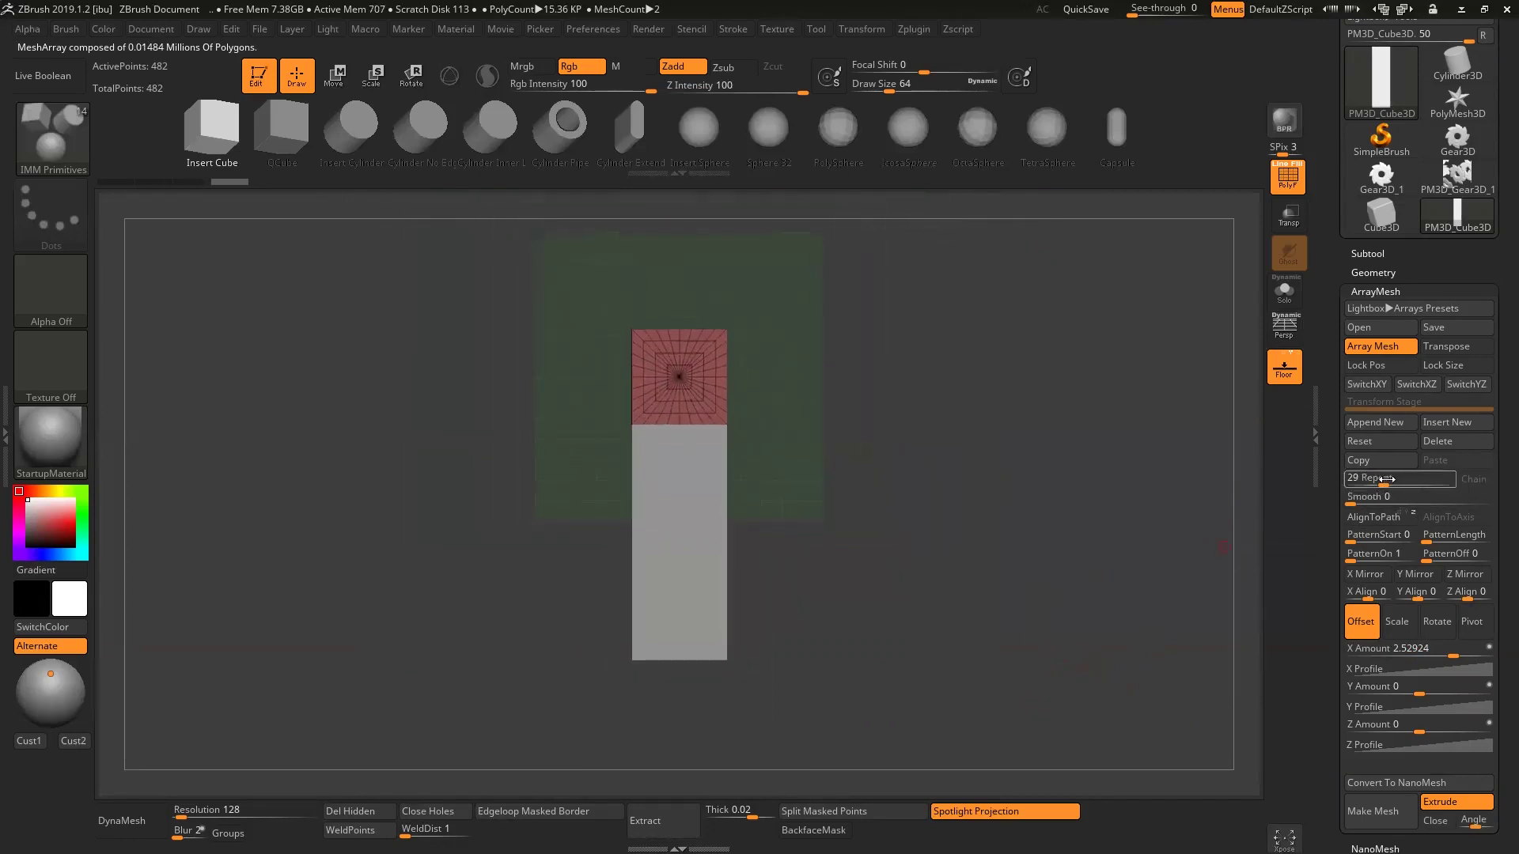
# - Spread the copies apart with an X Amount of 53.27185 and orbit the column
pyautogui.moveTo(1453, 656); pyautogui.dragTo(1487, 656)
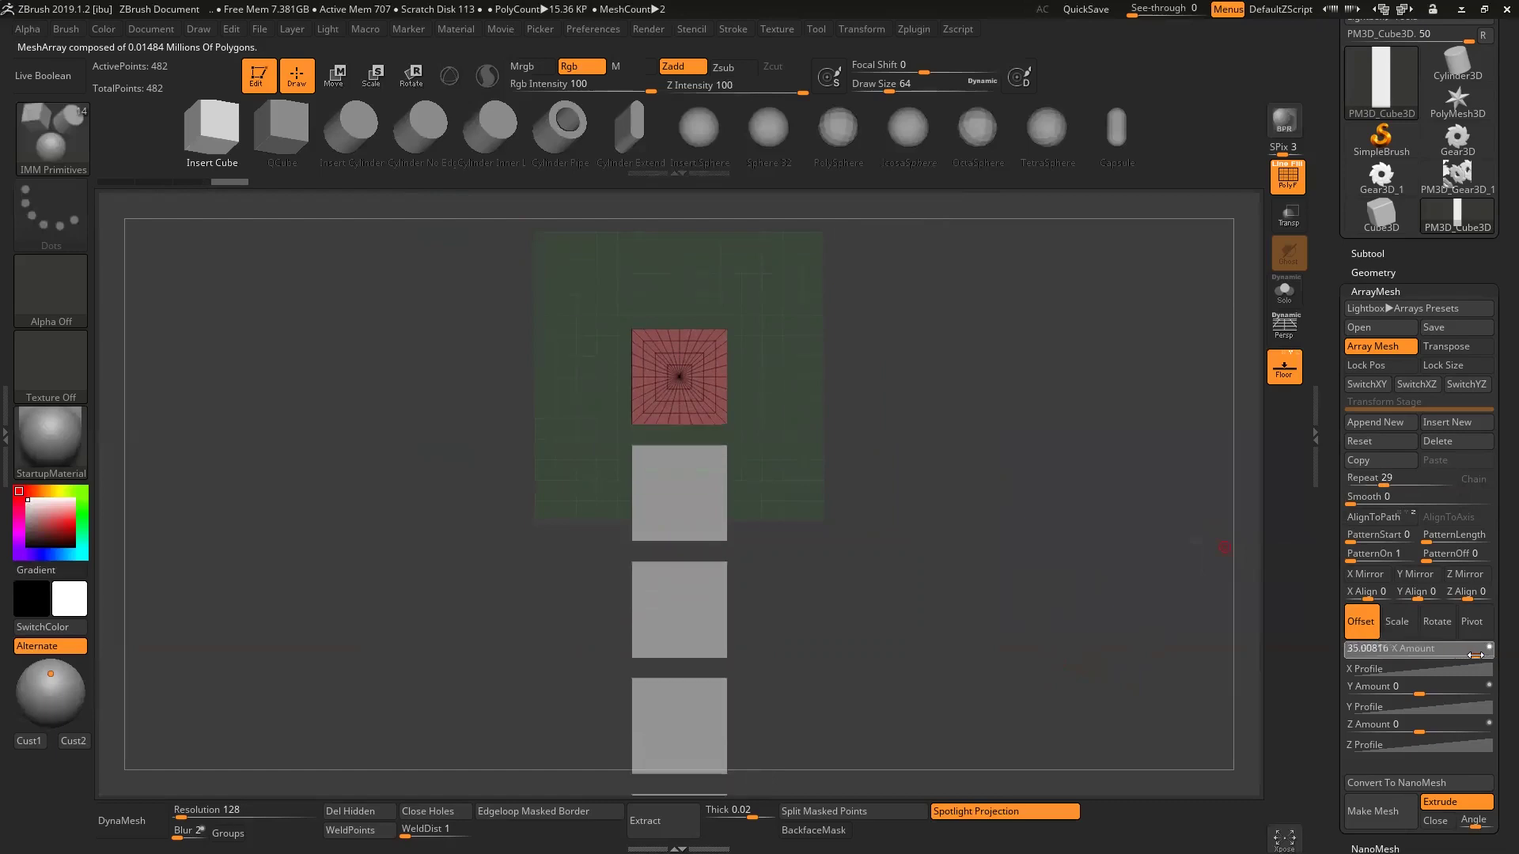
pyautogui.moveTo(1219, 643); pyautogui.dragTo(1064, 596)
pyautogui.moveTo(1019, 641); pyautogui.dragTo(1018, 603)
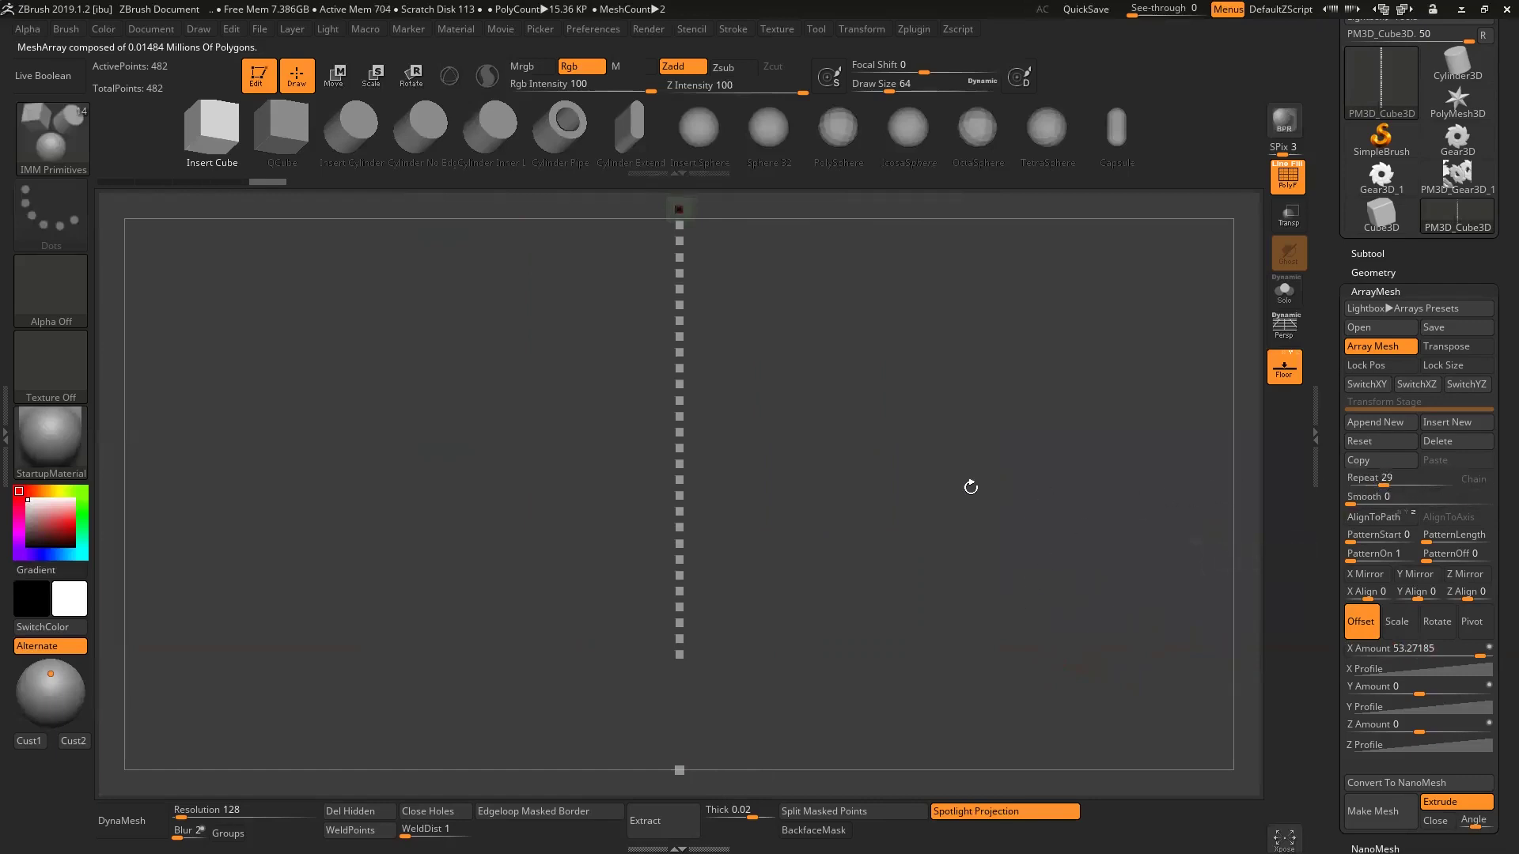
# - Switch ArrayMesh to Scale with a Y Amount of 40.18781, then orbit to inspect the wedge
pyautogui.click(1399, 627)
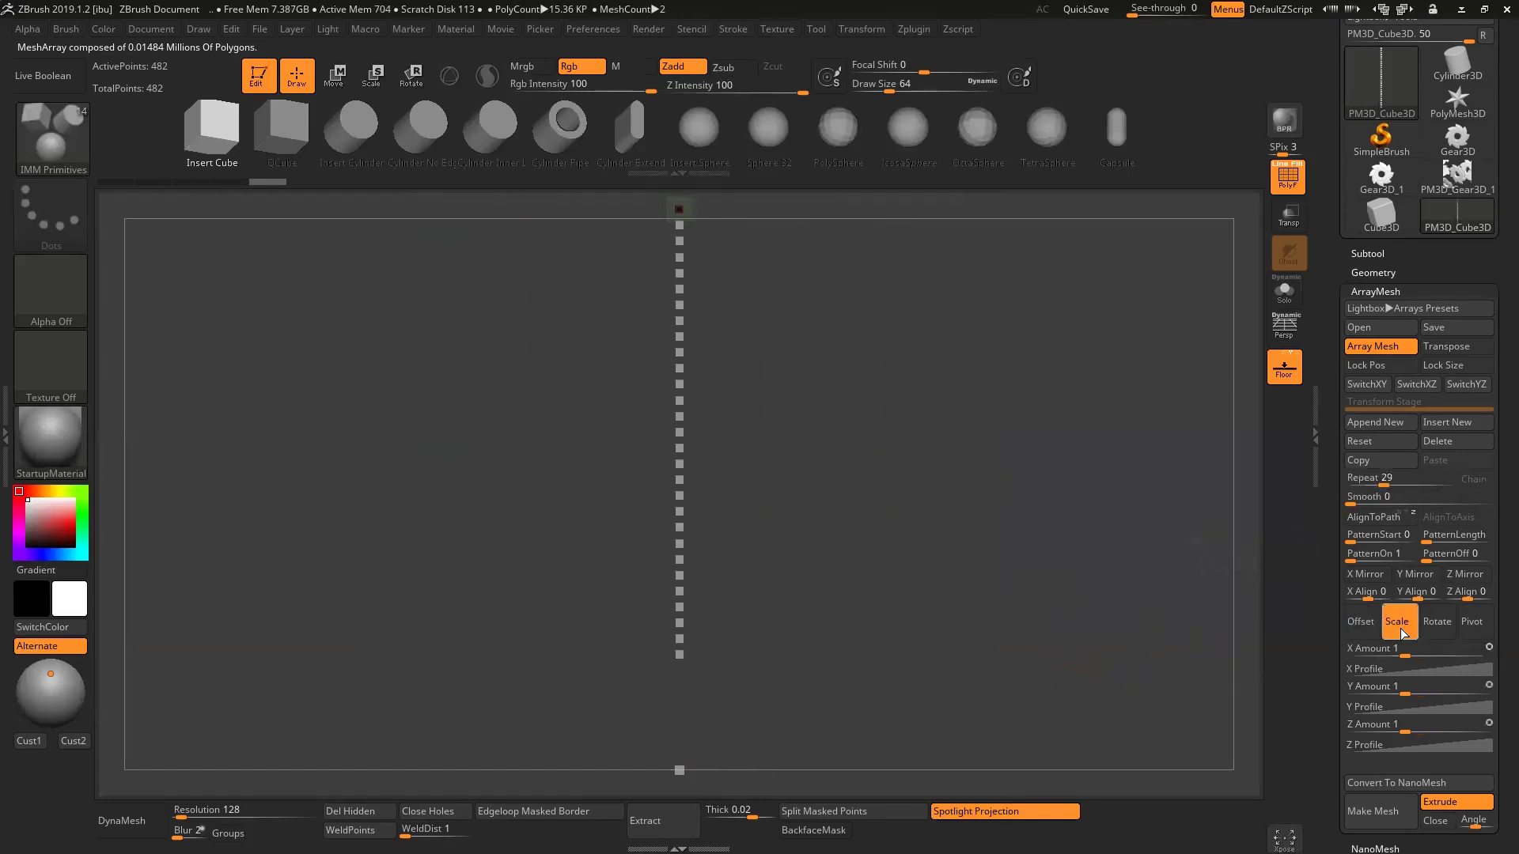
pyautogui.moveTo(1405, 656); pyautogui.dragTo(1470, 690)
pyautogui.moveTo(973, 641); pyautogui.dragTo(990, 553)
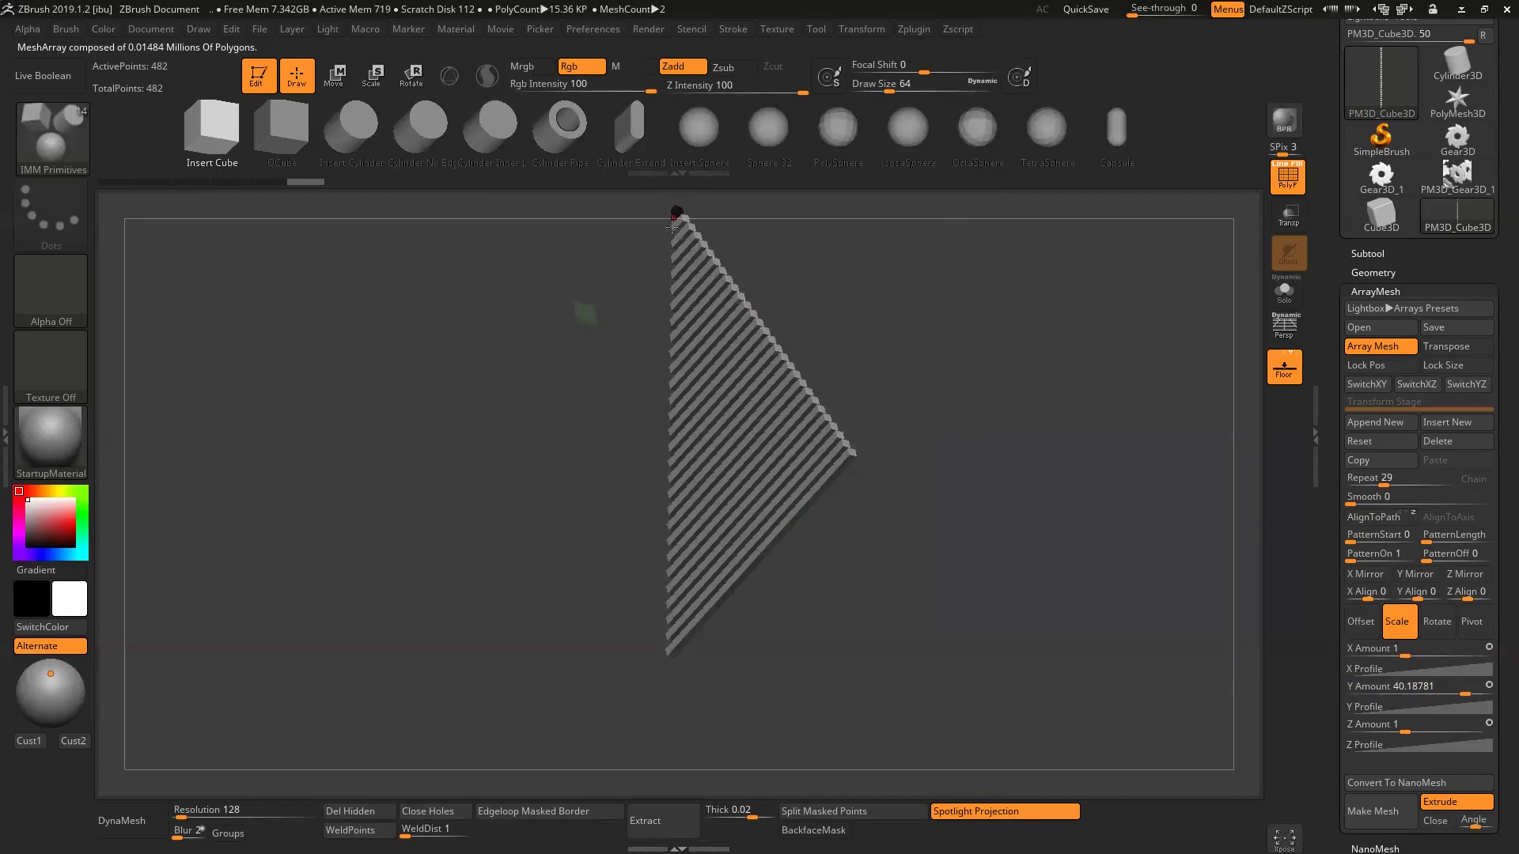
pyautogui.moveTo(795, 287); pyautogui.dragTo(800, 340)
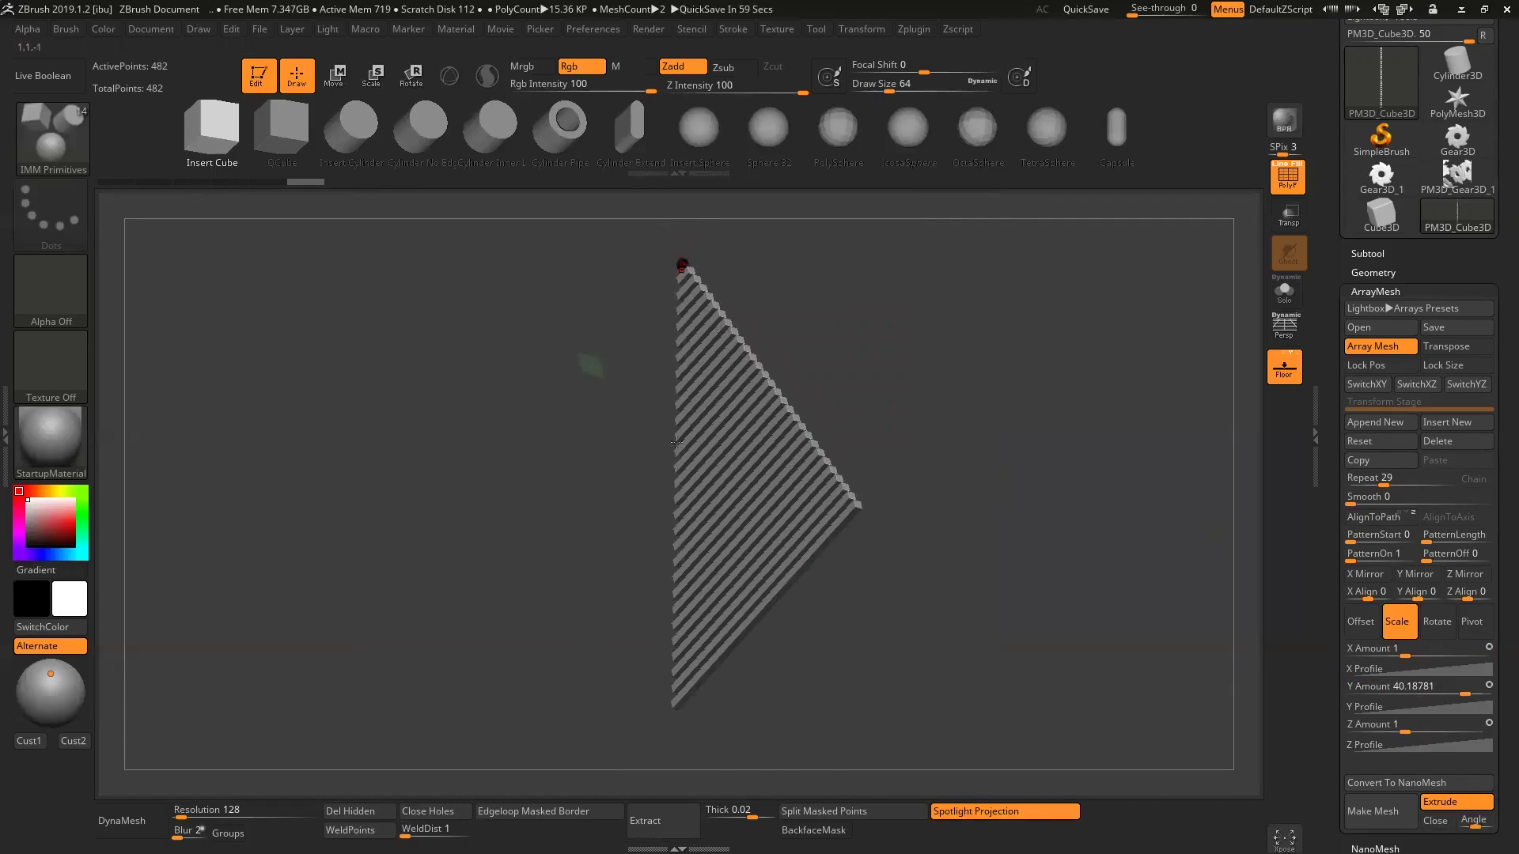
pyautogui.click(1369, 687)
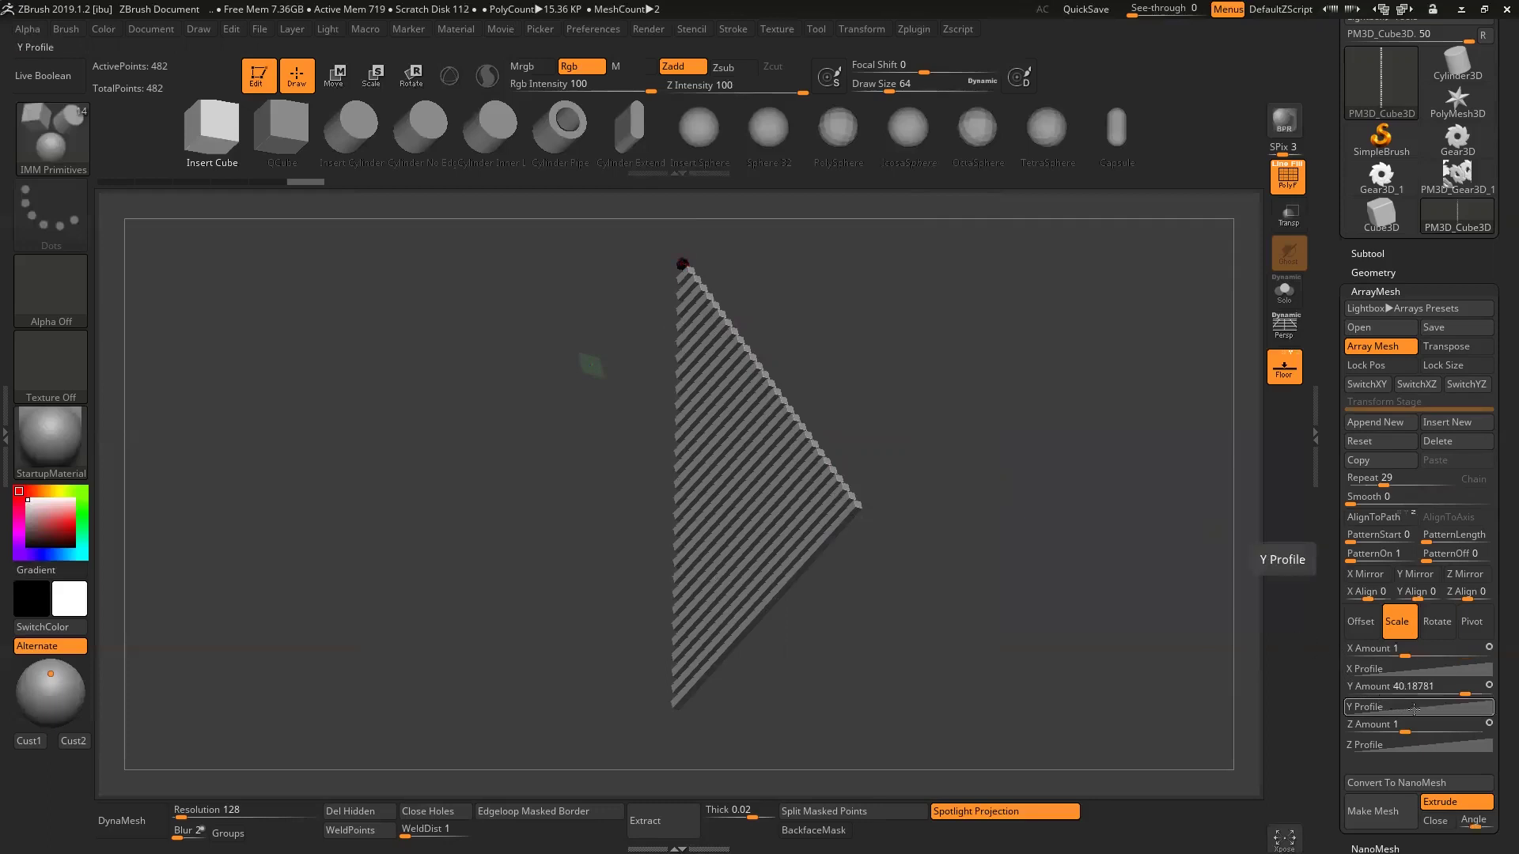
pyautogui.moveTo(592, 368)
pyautogui.mouseDown()
pyautogui.moveTo(933, 496)
pyautogui.moveTo(888, 650)
pyautogui.mouseUp()
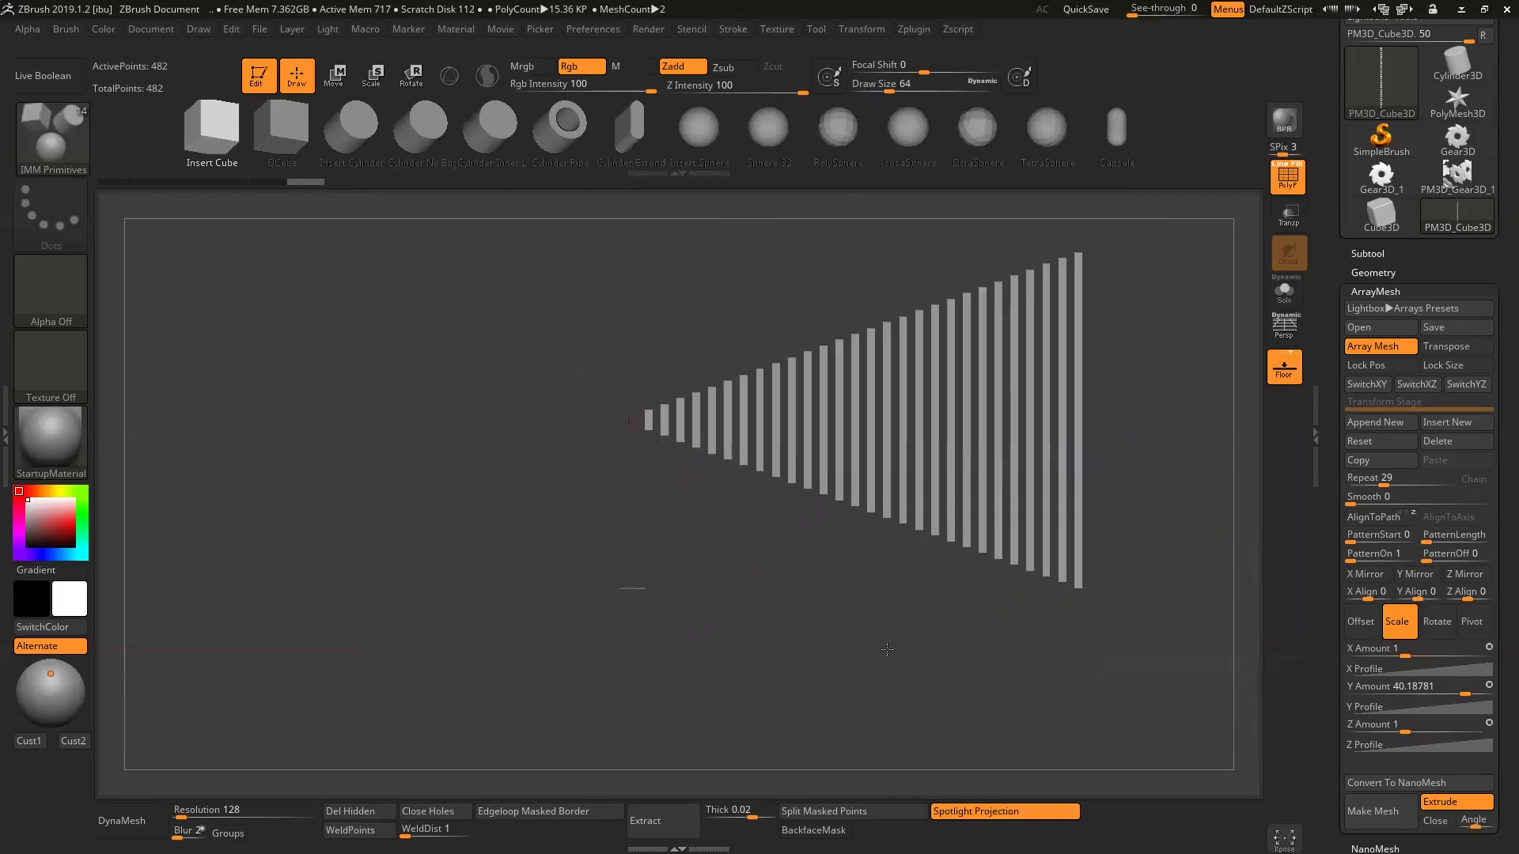
# - Expand the Y Profile curve, try curved shapes, then restore it to a straight ramp
pyautogui.click(1390, 706)
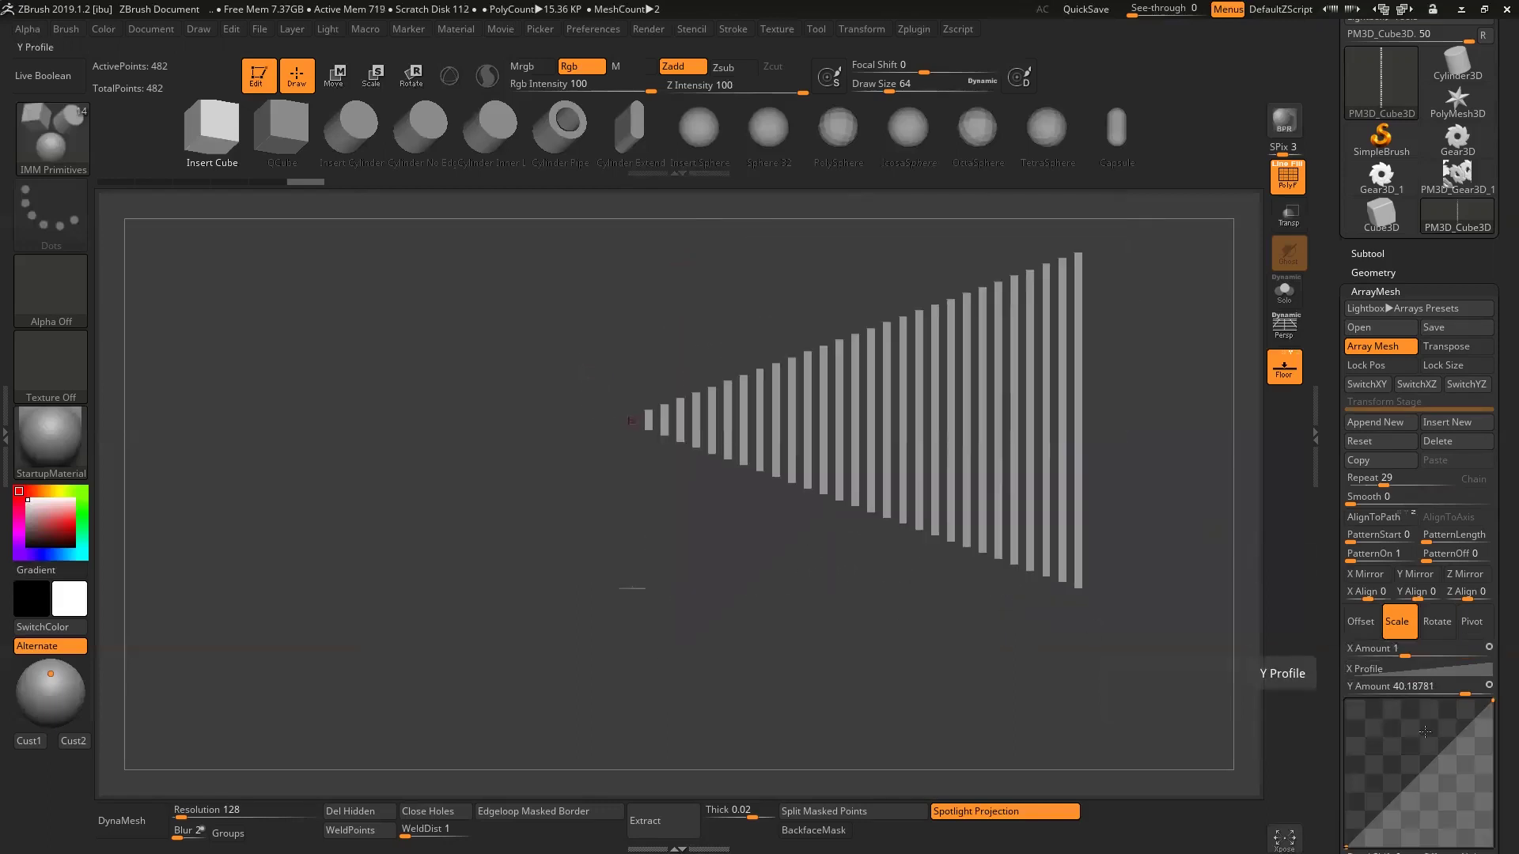
pyautogui.moveTo(1412, 779)
pyautogui.mouseDown()
pyautogui.moveTo(1397, 754)
pyautogui.moveTo(1433, 813)
pyautogui.moveTo(1425, 792)
pyautogui.mouseUp()
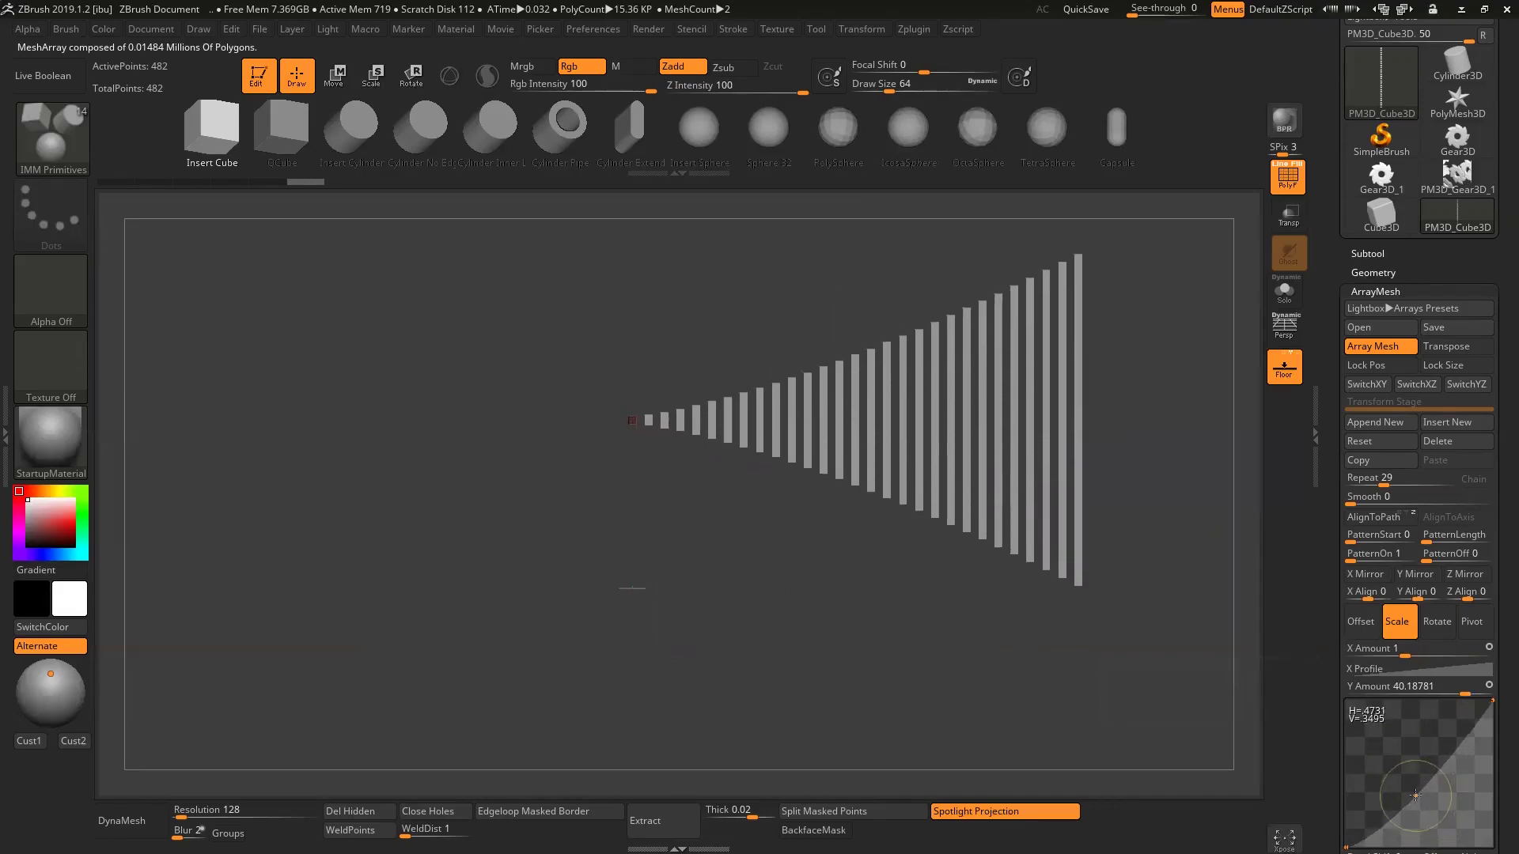
pyautogui.click(1447, 758)
pyautogui.moveTo(1447, 757)
pyautogui.mouseDown()
pyautogui.moveTo(1434, 744)
pyautogui.moveTo(1457, 794)
pyautogui.mouseUp()
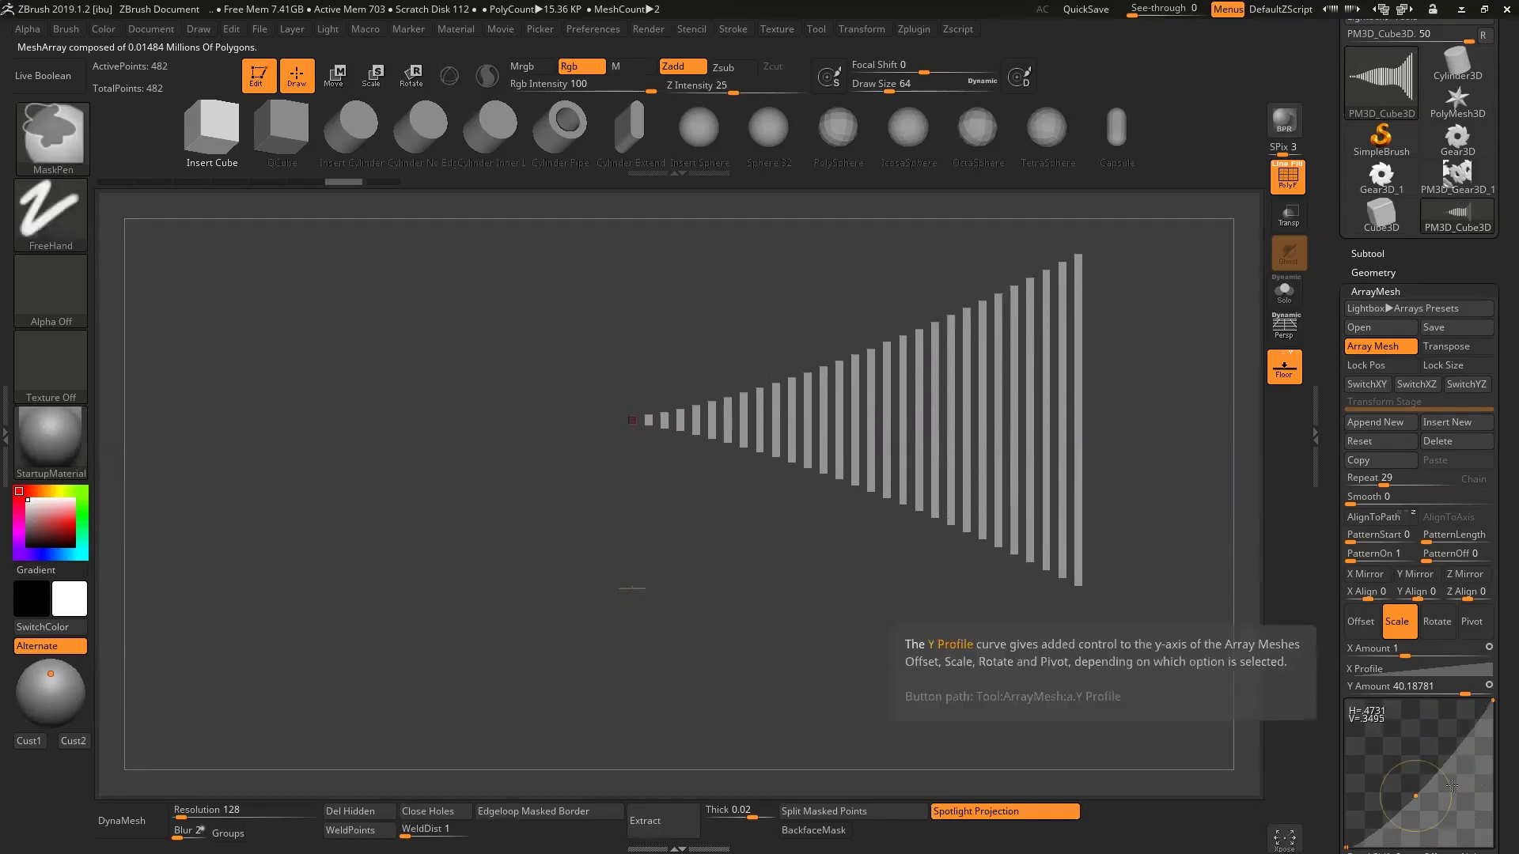
pyautogui.moveTo(1457, 793); pyautogui.dragTo(1287, 691)
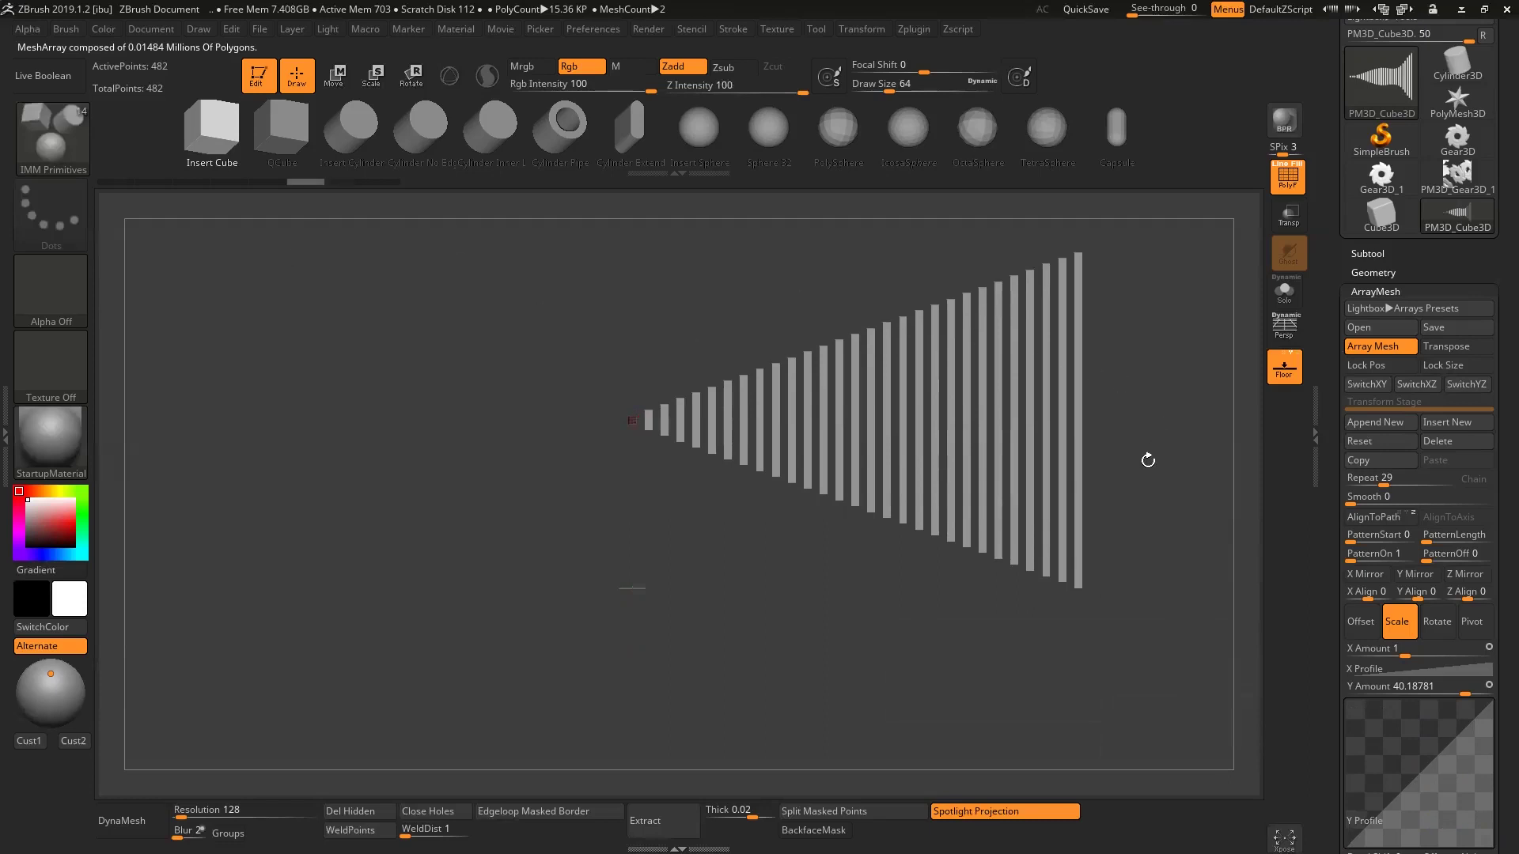
pyautogui.moveTo(1146, 463)
pyautogui.keyDown('alt'); pyautogui.mouseDown()
pyautogui.moveTo(1108, 522)
pyautogui.moveTo(1126, 520)
pyautogui.mouseUp(); pyautogui.keyUp('alt')
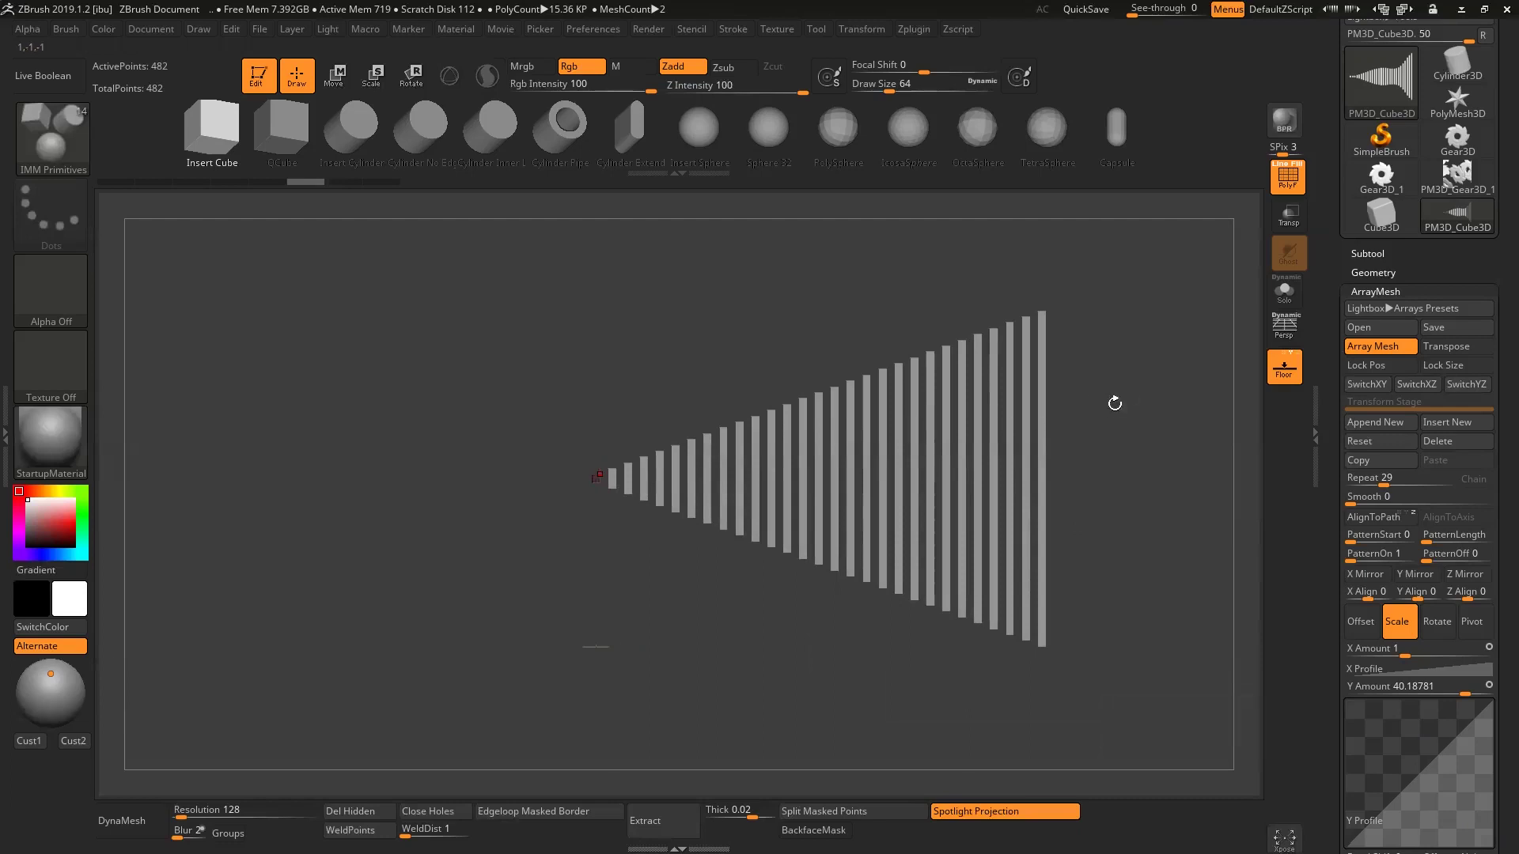
pyautogui.moveTo(1115, 420); pyautogui.dragTo(882, 414)
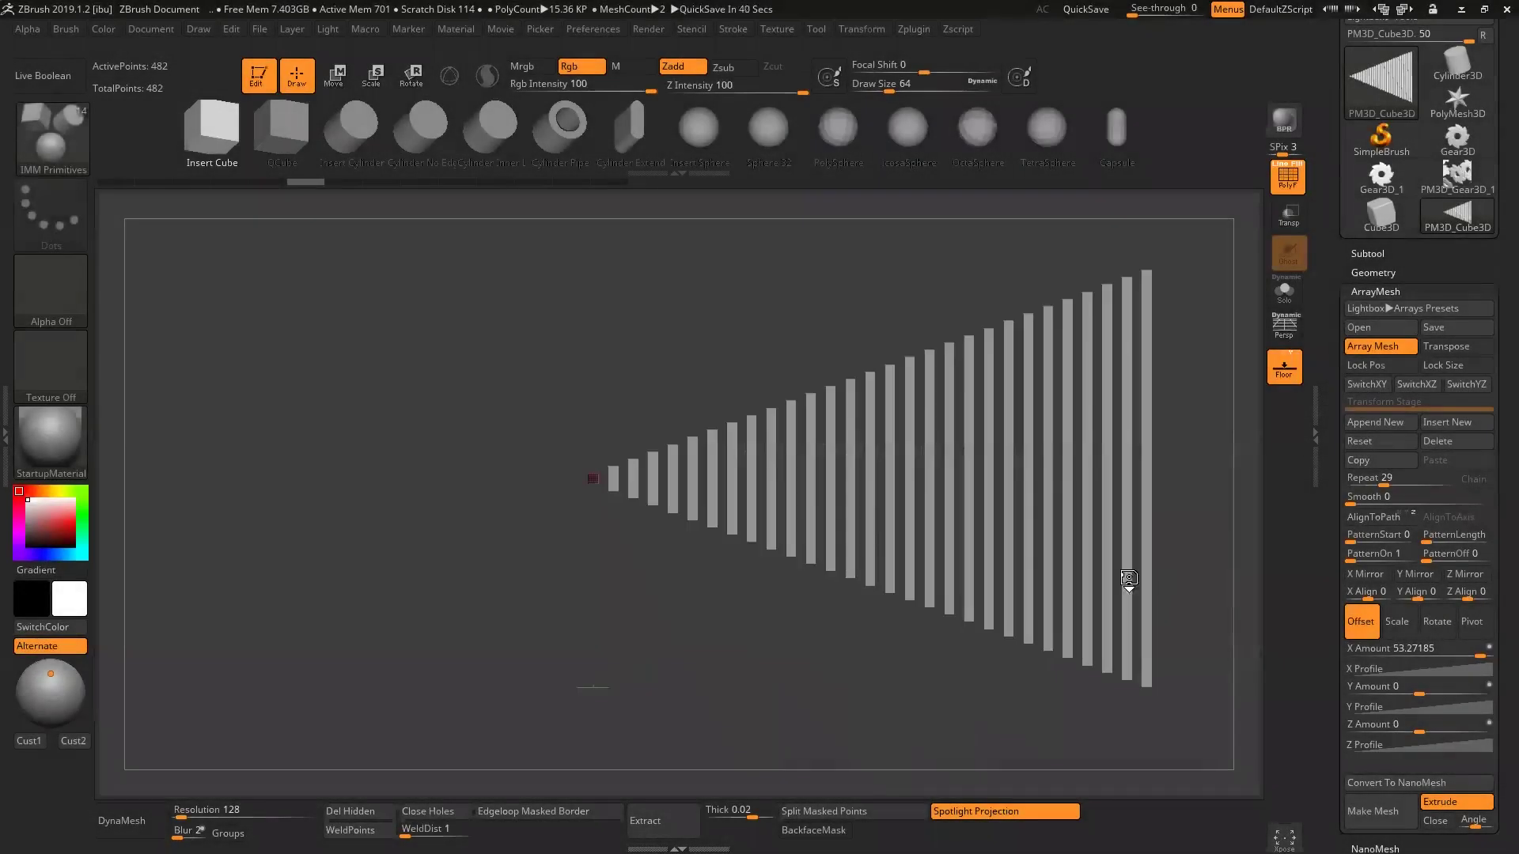
# - Turn off PolyF and set up the Move brush (BMV) at Draw Size 542
pyautogui.moveTo(1129, 578)
pyautogui.mouseDown()
pyautogui.moveTo(527, 533)
pyautogui.moveTo(539, 484)
pyautogui.mouseUp()
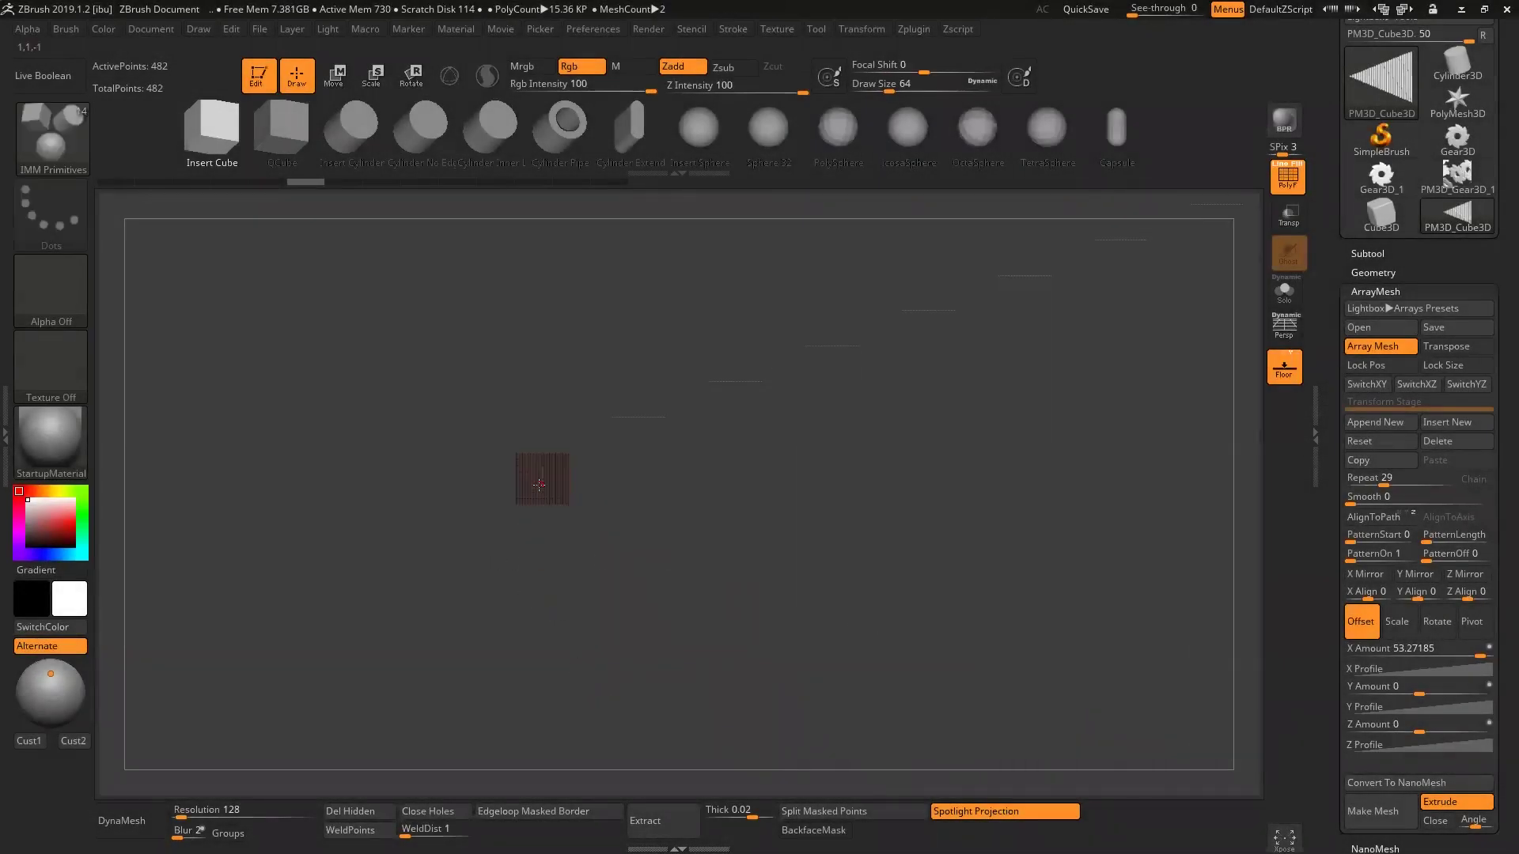
pyautogui.click(1303, 184)
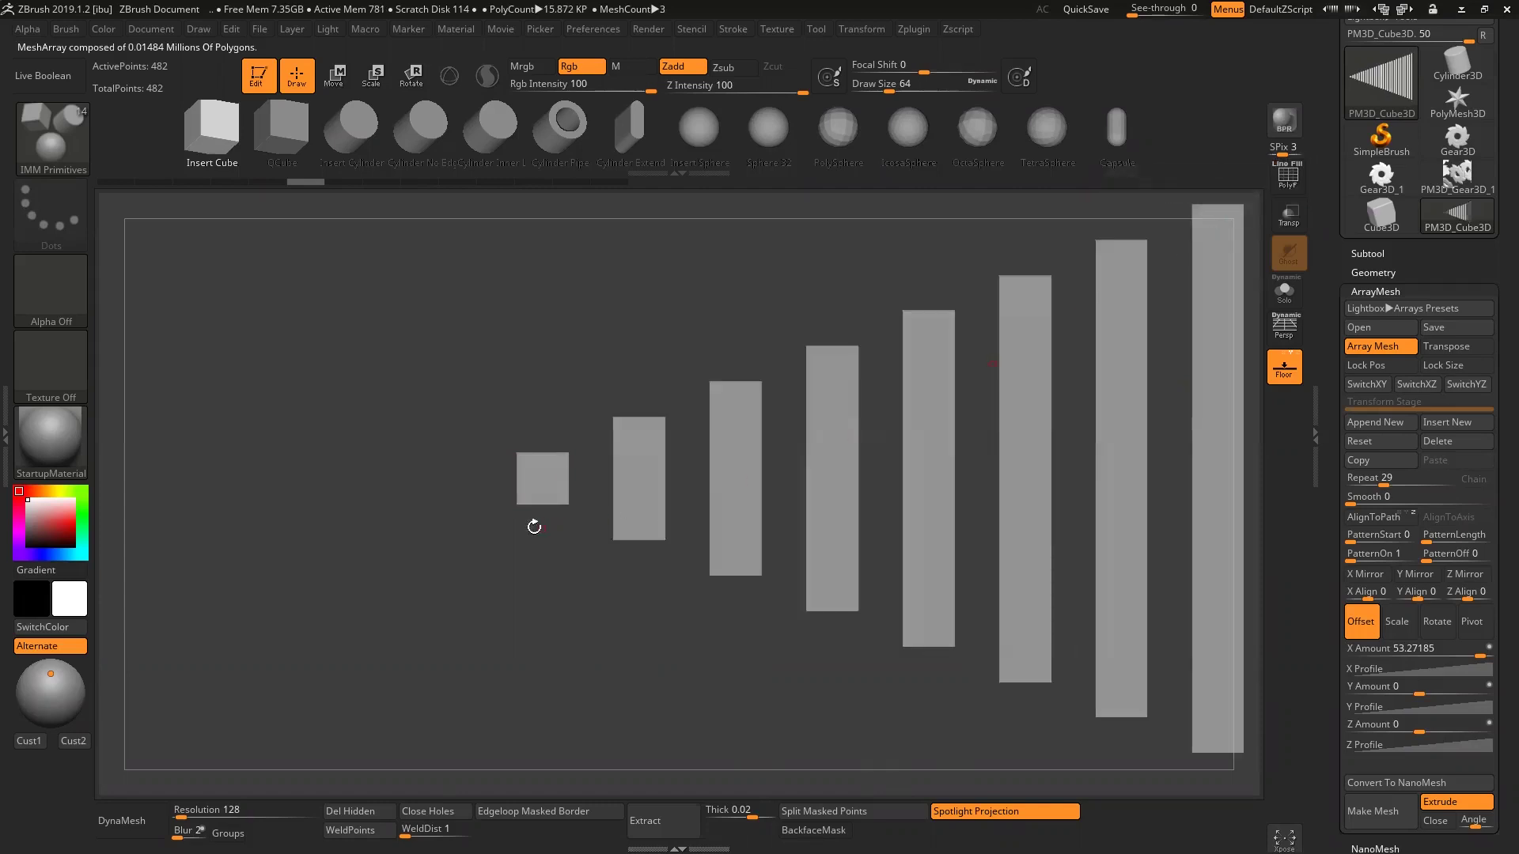
pyautogui.press('b')
pyautogui.press('m')
pyautogui.press('v')
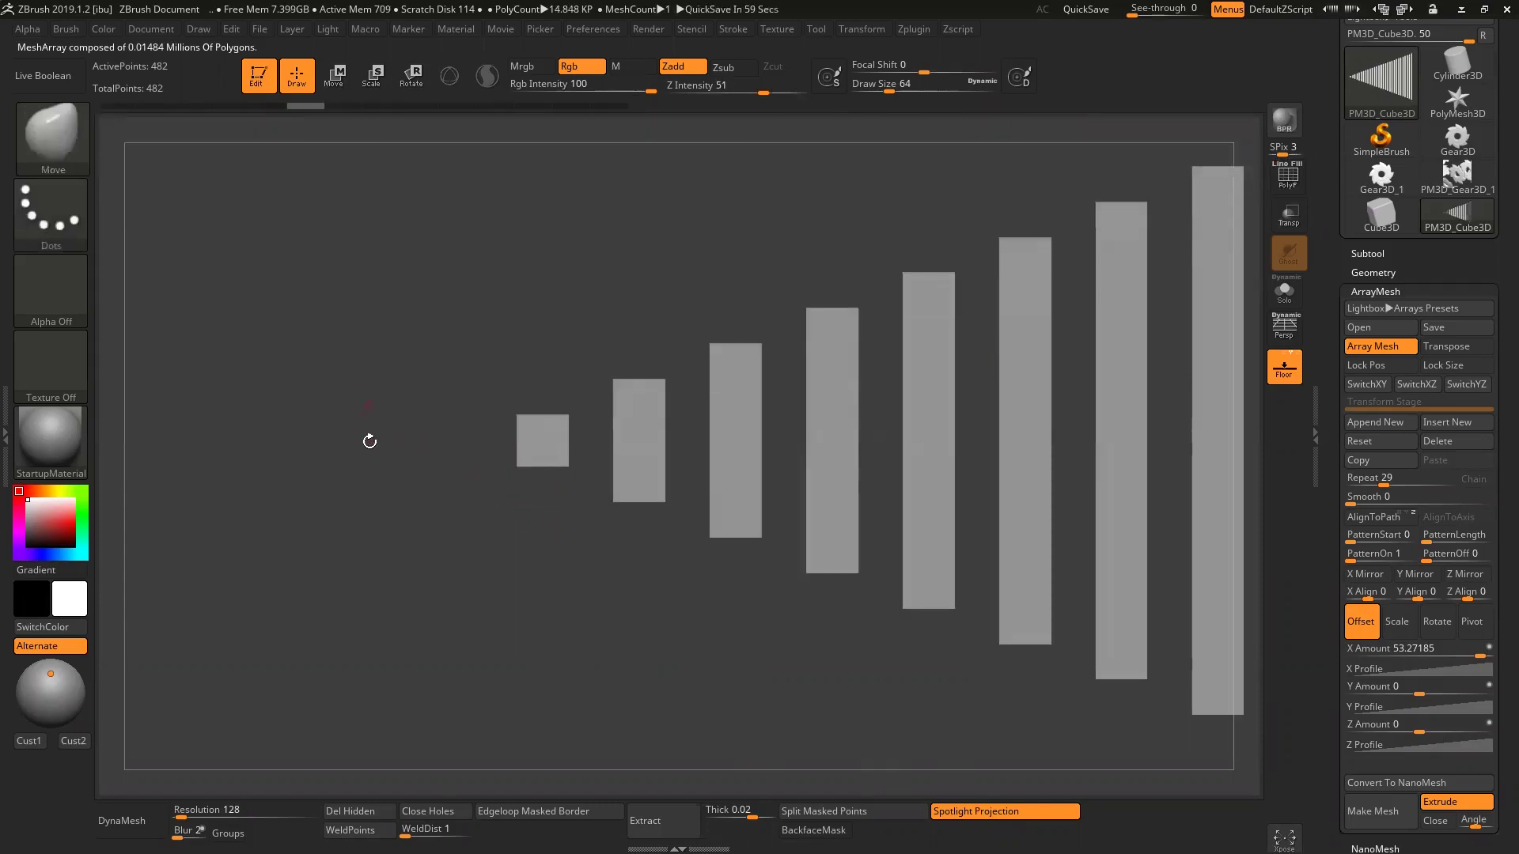
pyautogui.rightClick(591, 375)
pyautogui.moveTo(570, 348); pyautogui.dragTo(625, 348)
# - Test-pull the bars, then enable Lock Pos and Lock Size for the array copies
pyautogui.moveTo(524, 420)
pyautogui.mouseDown()
pyautogui.moveTo(512, 408)
pyautogui.moveTo(533, 434)
pyautogui.moveTo(411, 425)
pyautogui.moveTo(482, 328)
pyautogui.moveTo(596, 343)
pyautogui.moveTo(625, 331)
pyautogui.moveTo(623, 315)
pyautogui.mouseUp()
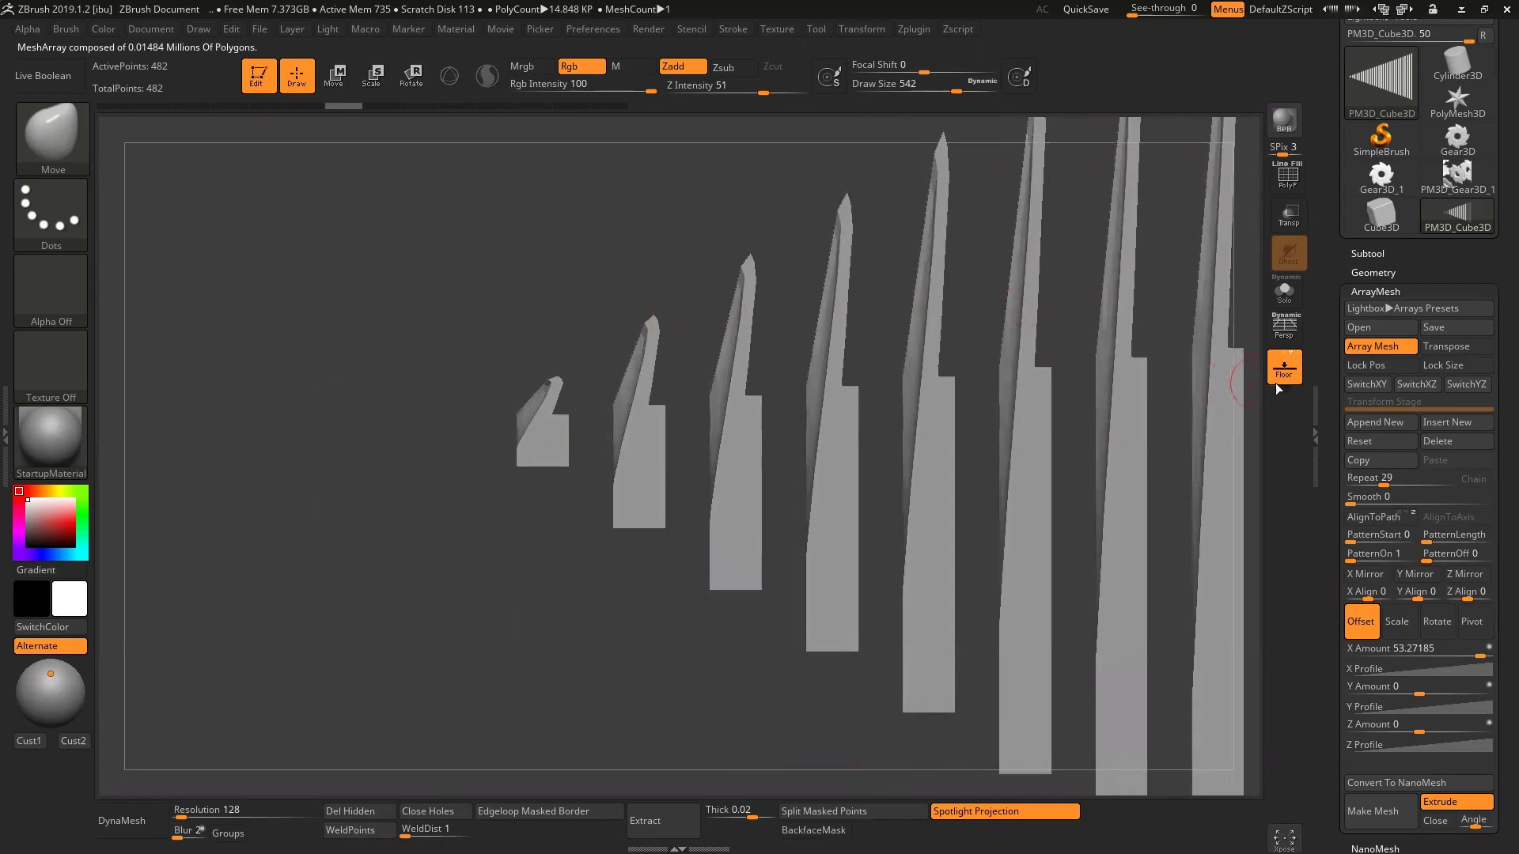
pyautogui.click(1364, 367)
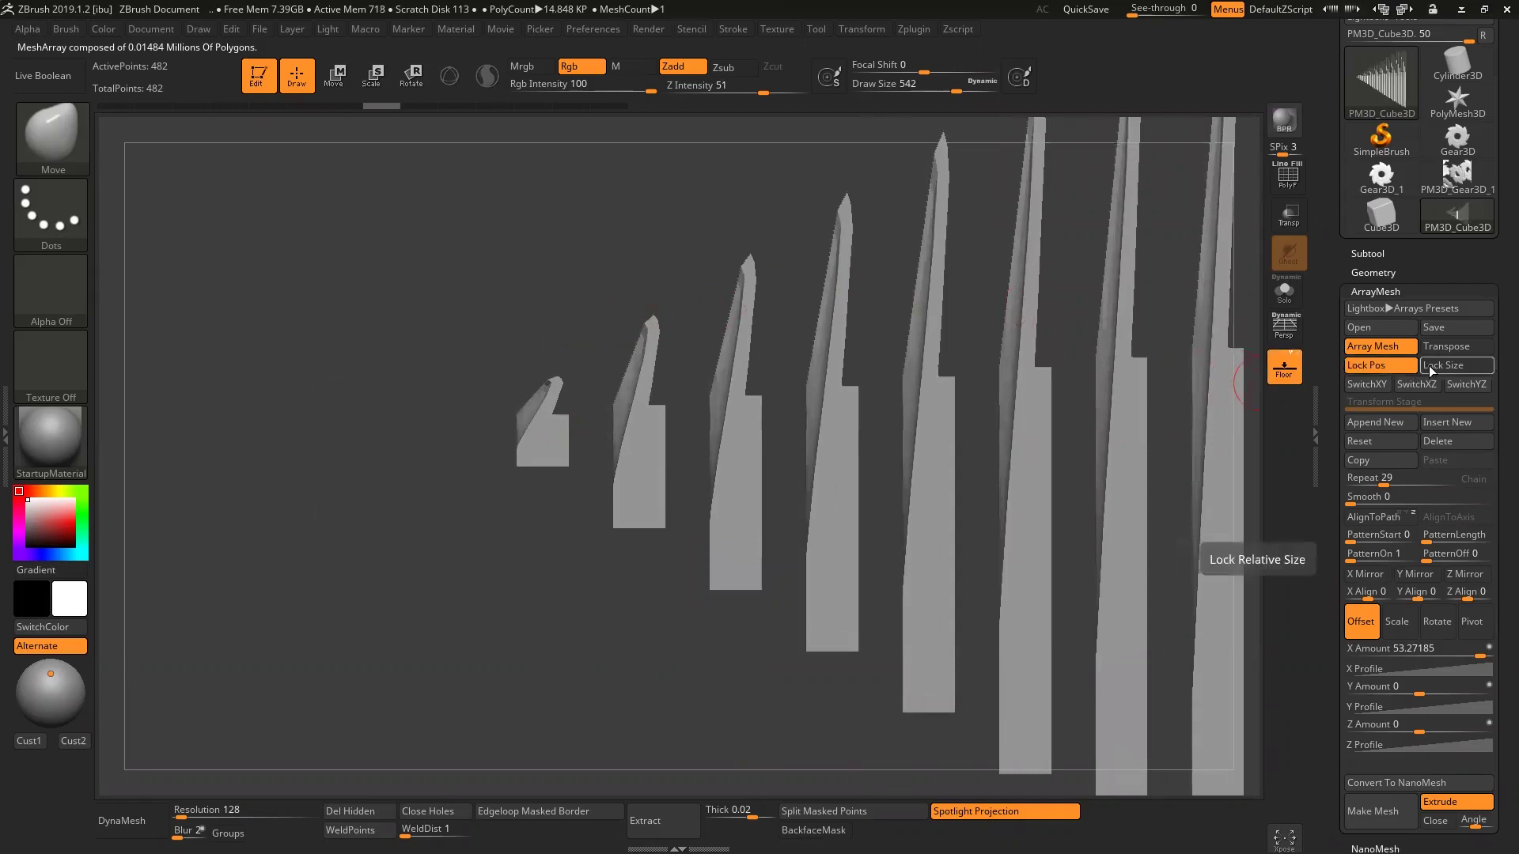
pyautogui.click(1437, 367)
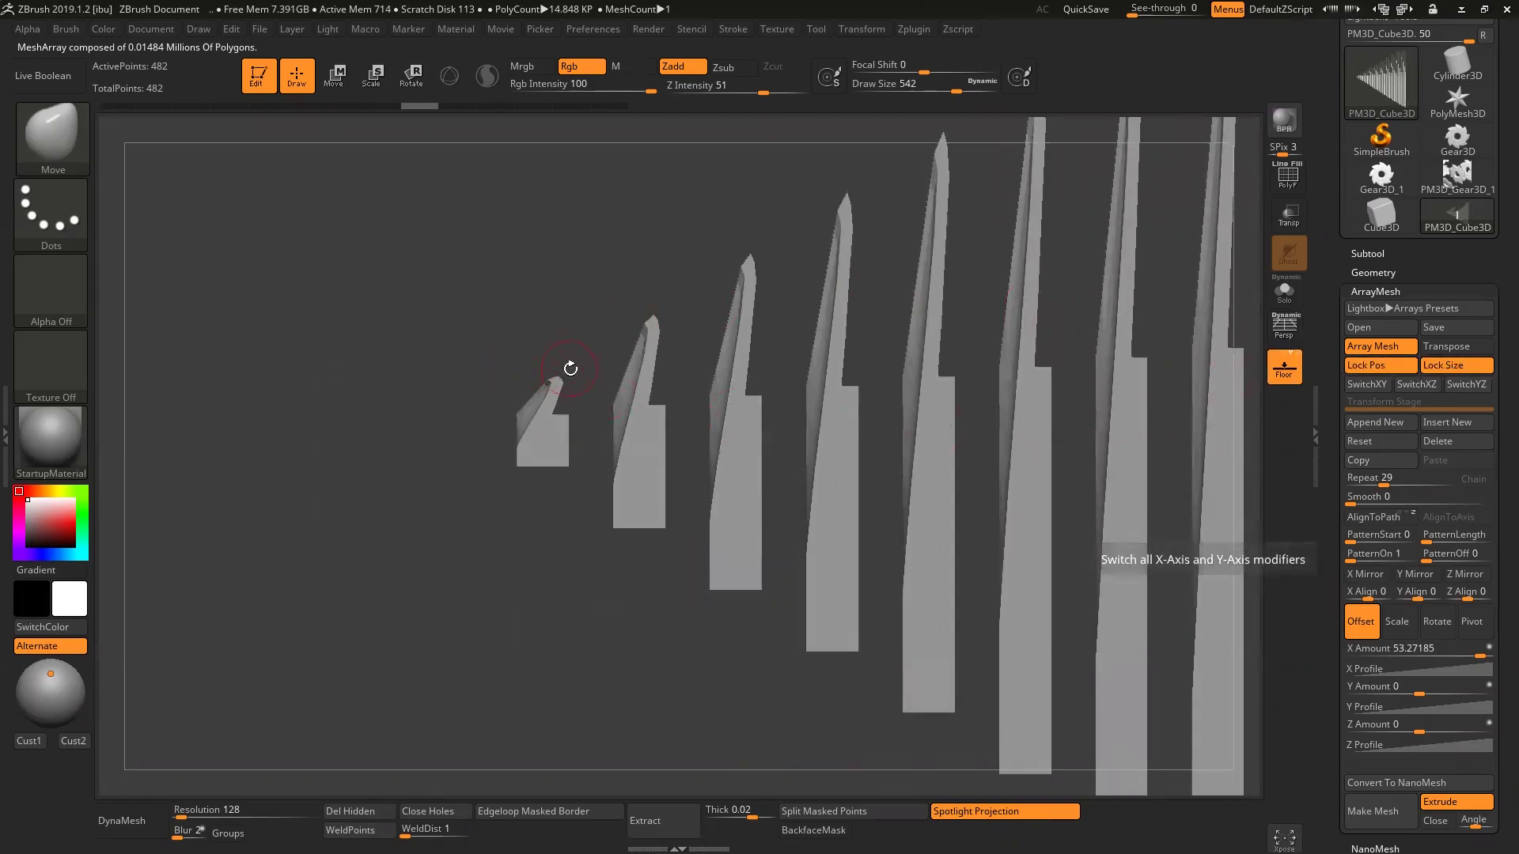
pyautogui.moveTo(556, 379); pyautogui.dragTo(474, 379)
pyautogui.hotkey('ctrl', 'z')
pyautogui.hotkey('ctrl', 'z')
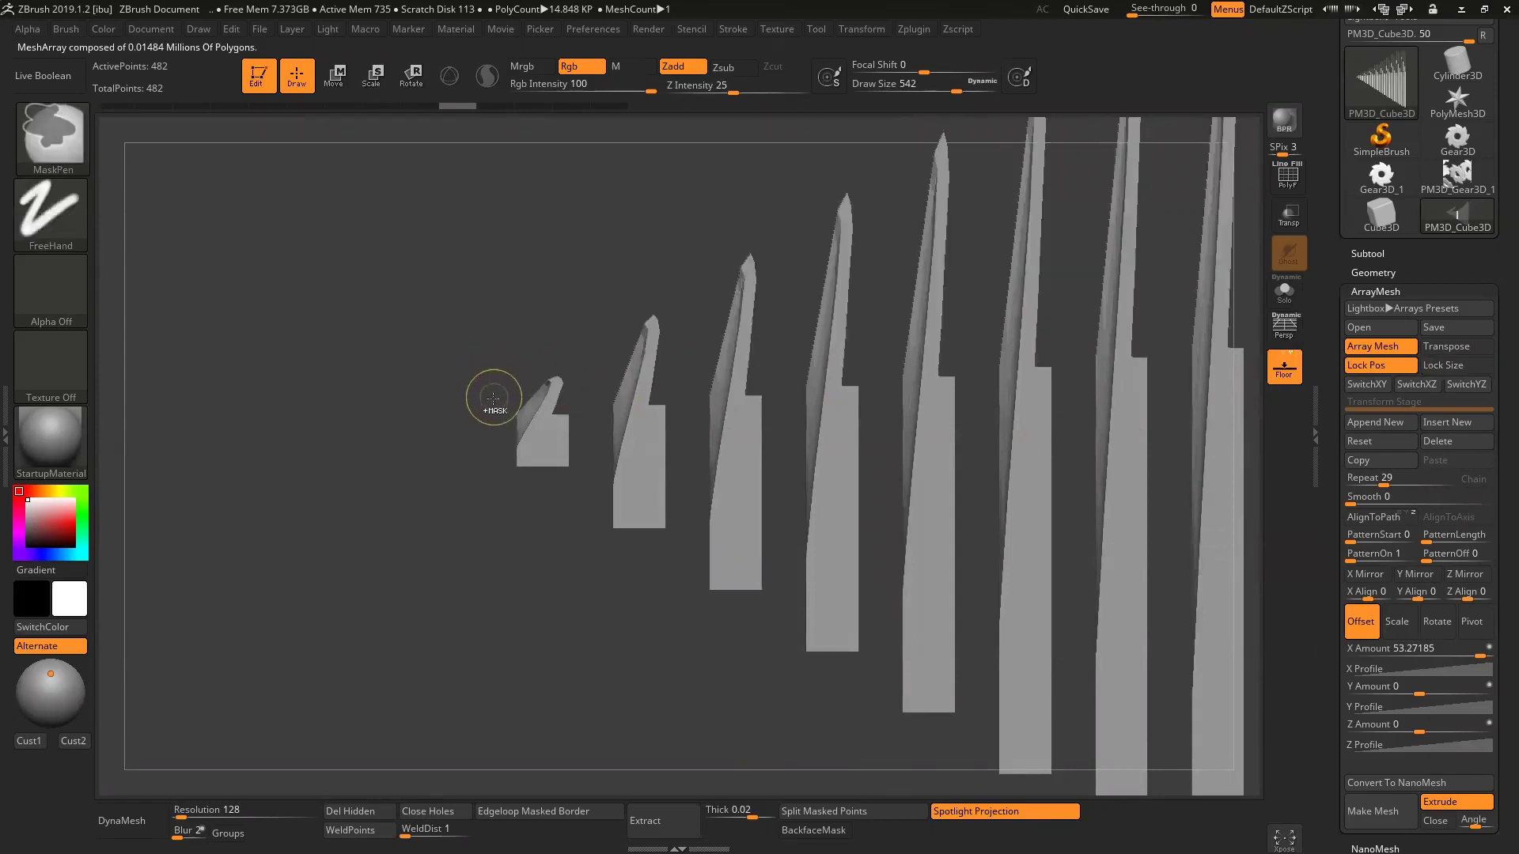
pyautogui.hotkey('ctrl', 'z')
pyautogui.hotkey('ctrl', 'z')
pyautogui.click(1381, 366)
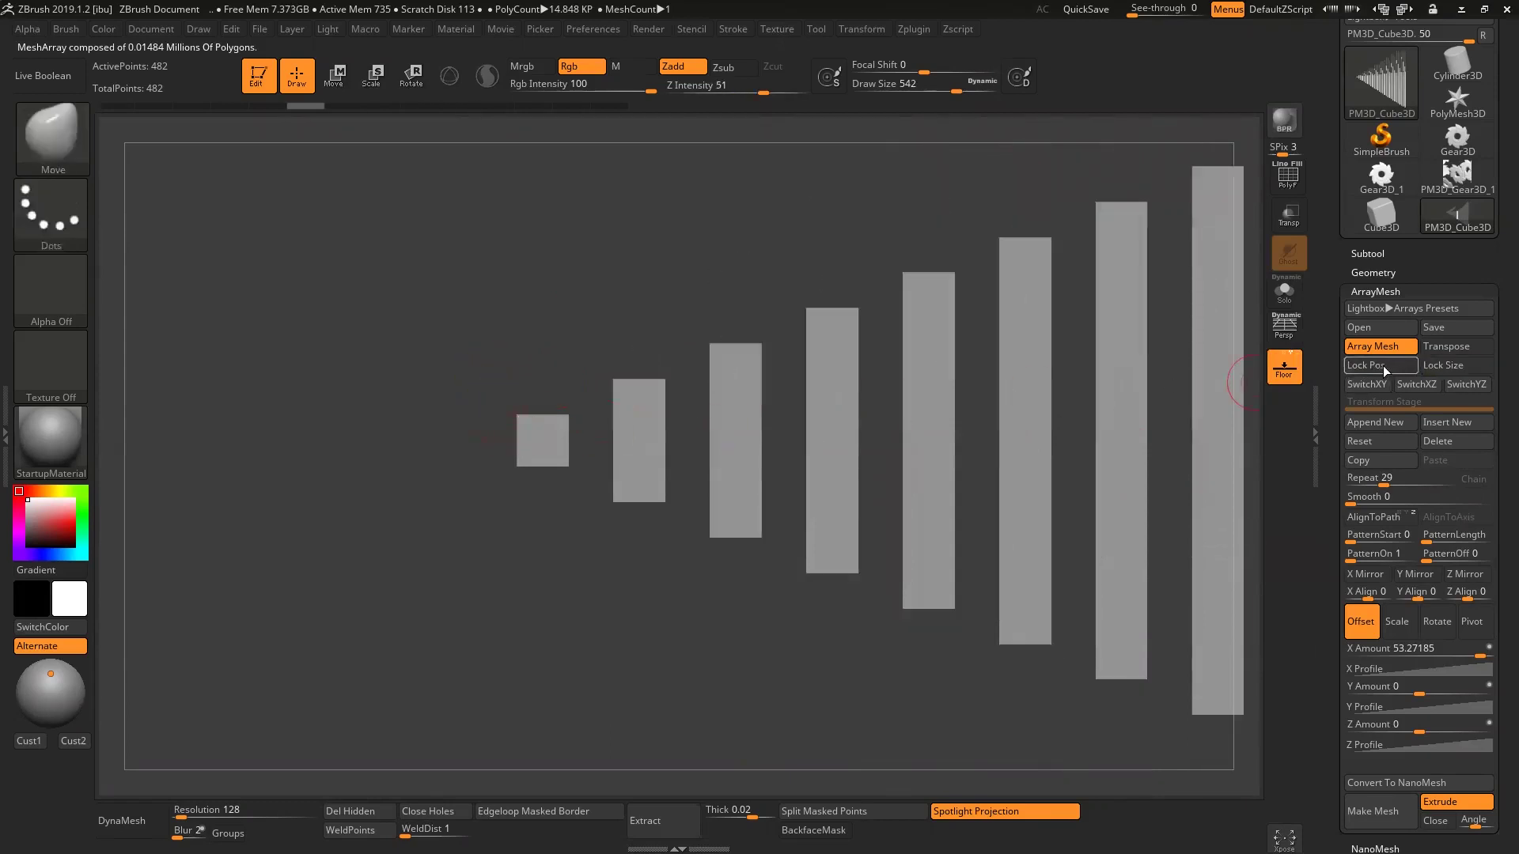
pyautogui.click(1445, 368)
# - Test another pull on the bars, undo it so they stay undeformed, and orbit to inspect
pyautogui.moveTo(520, 413); pyautogui.dragTo(463, 390)
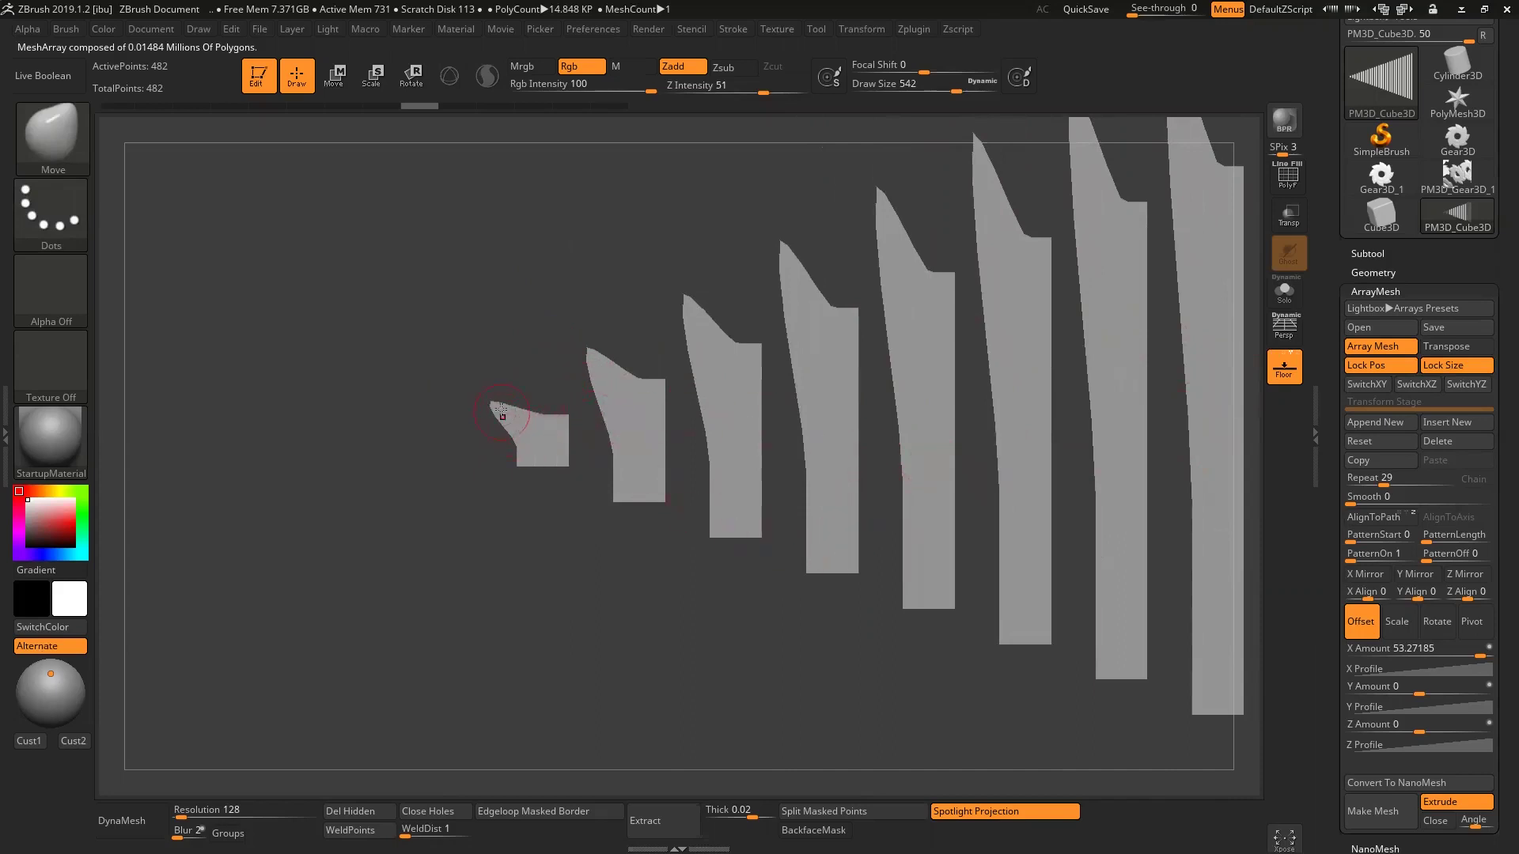
pyautogui.hotkey('ctrl', 'z')
pyautogui.hotkey('ctrl', 'shift', 'z')
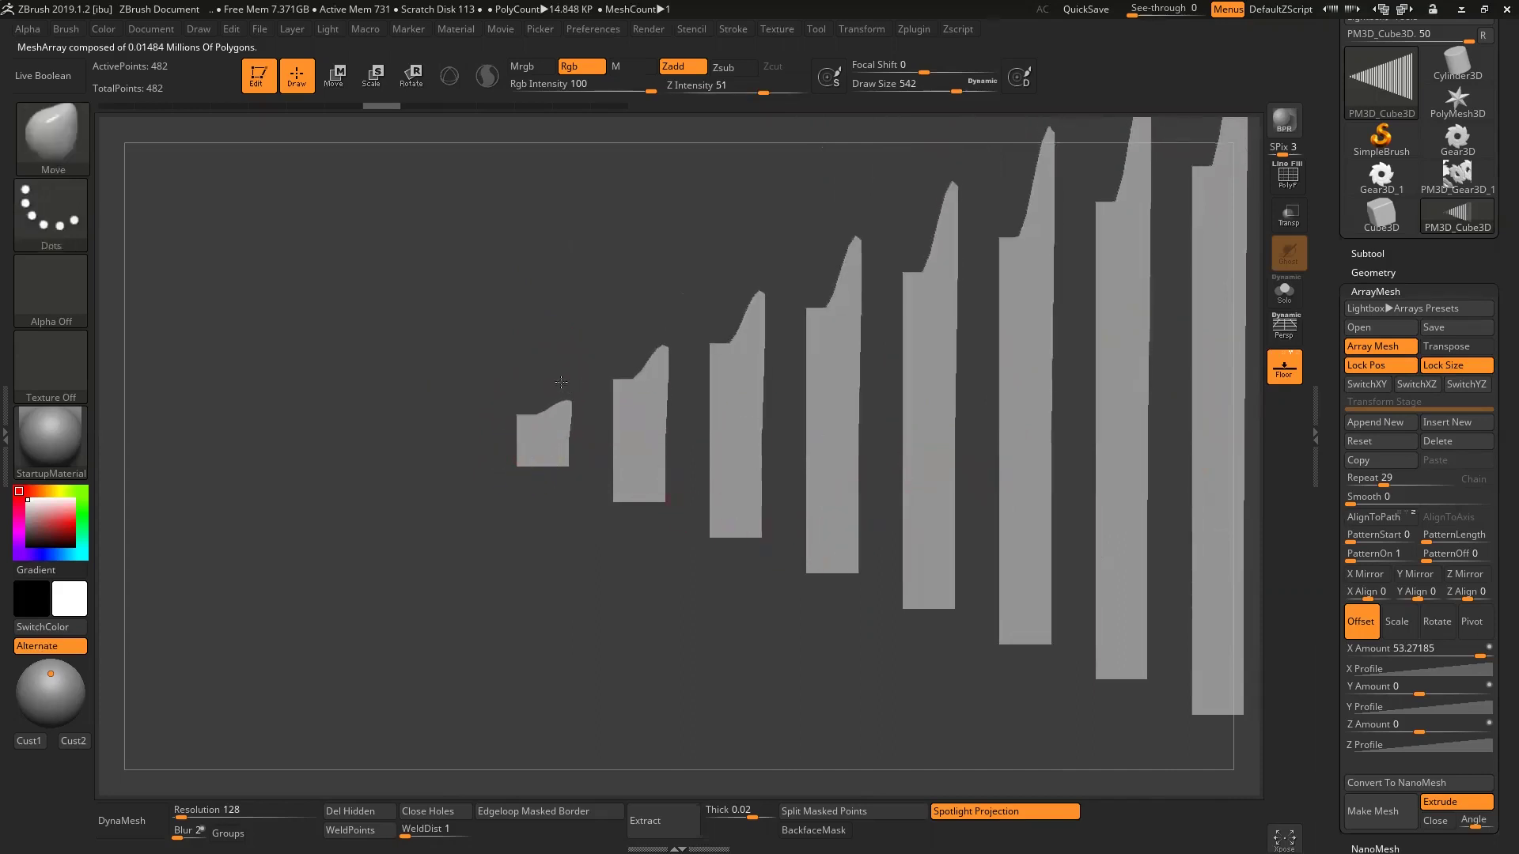
pyautogui.hotkey('ctrl', 'shift', 'z')
pyautogui.hotkey('ctrl', 'z')
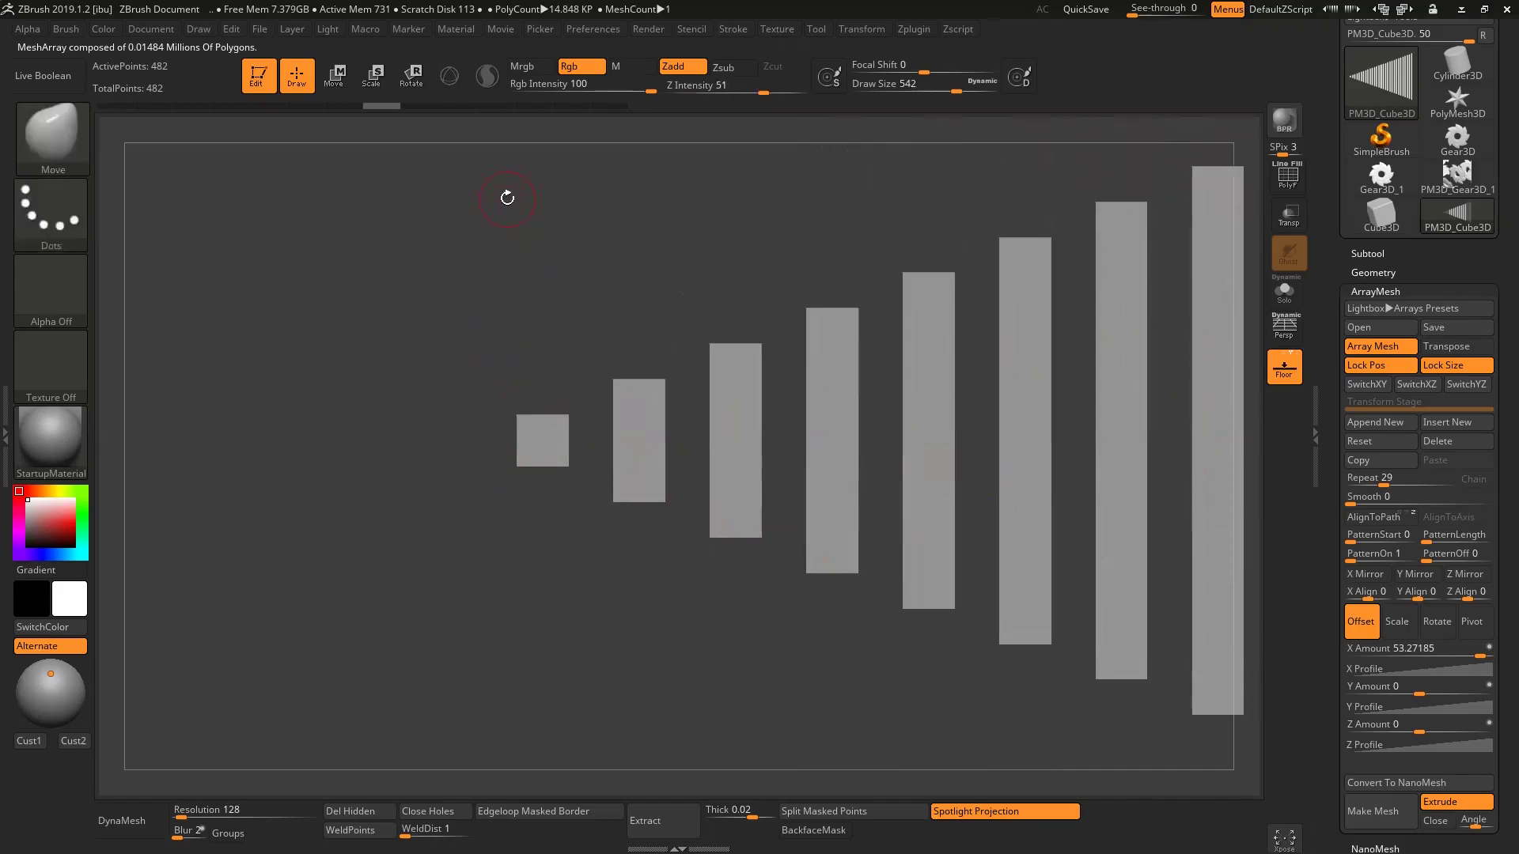
pyautogui.moveTo(768, 643); pyautogui.dragTo(562, 495)
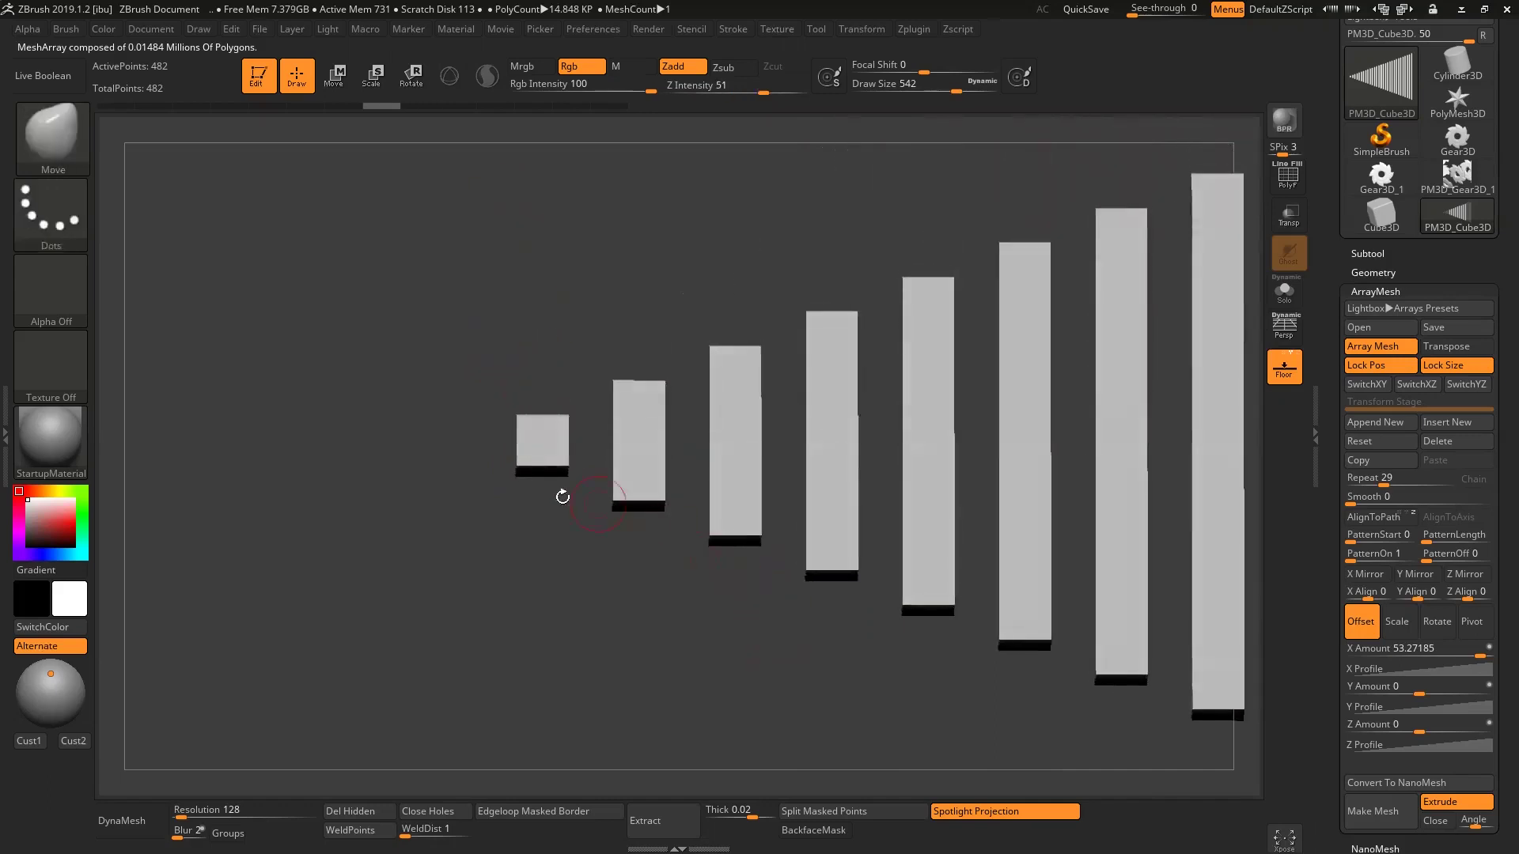
# - Append a second ArrayMesh transform stage (Repeat 2, zero offsets) after orbiting into perspective
pyautogui.click(1288, 174)
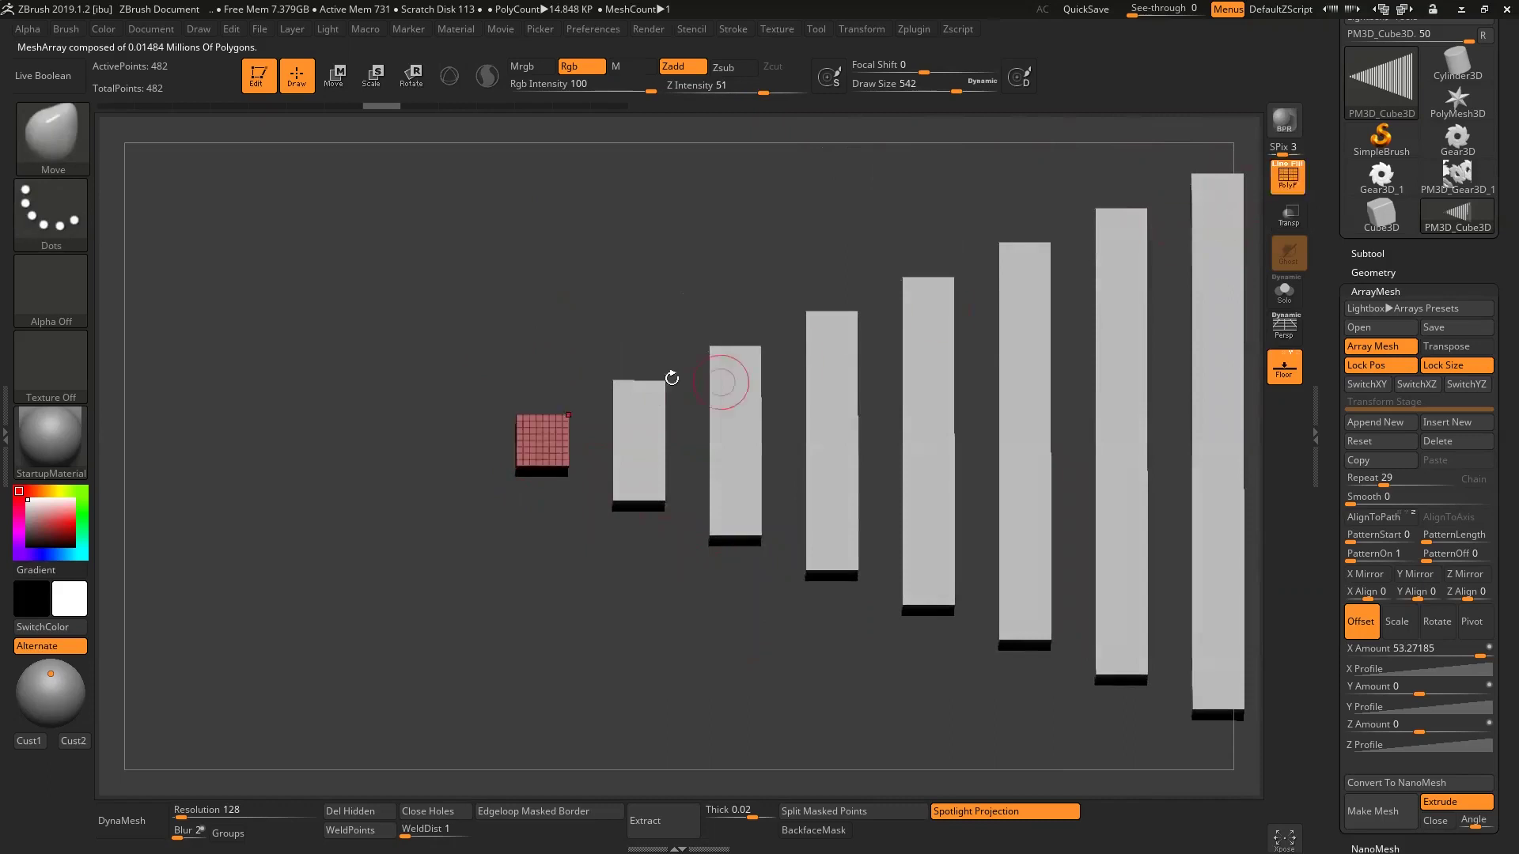
pyautogui.click(1279, 163)
pyautogui.moveTo(648, 311)
pyautogui.mouseDown()
pyautogui.moveTo(641, 360)
pyautogui.moveTo(676, 326)
pyautogui.moveTo(583, 322)
pyautogui.moveTo(553, 390)
pyautogui.moveTo(543, 349)
pyautogui.mouseUp()
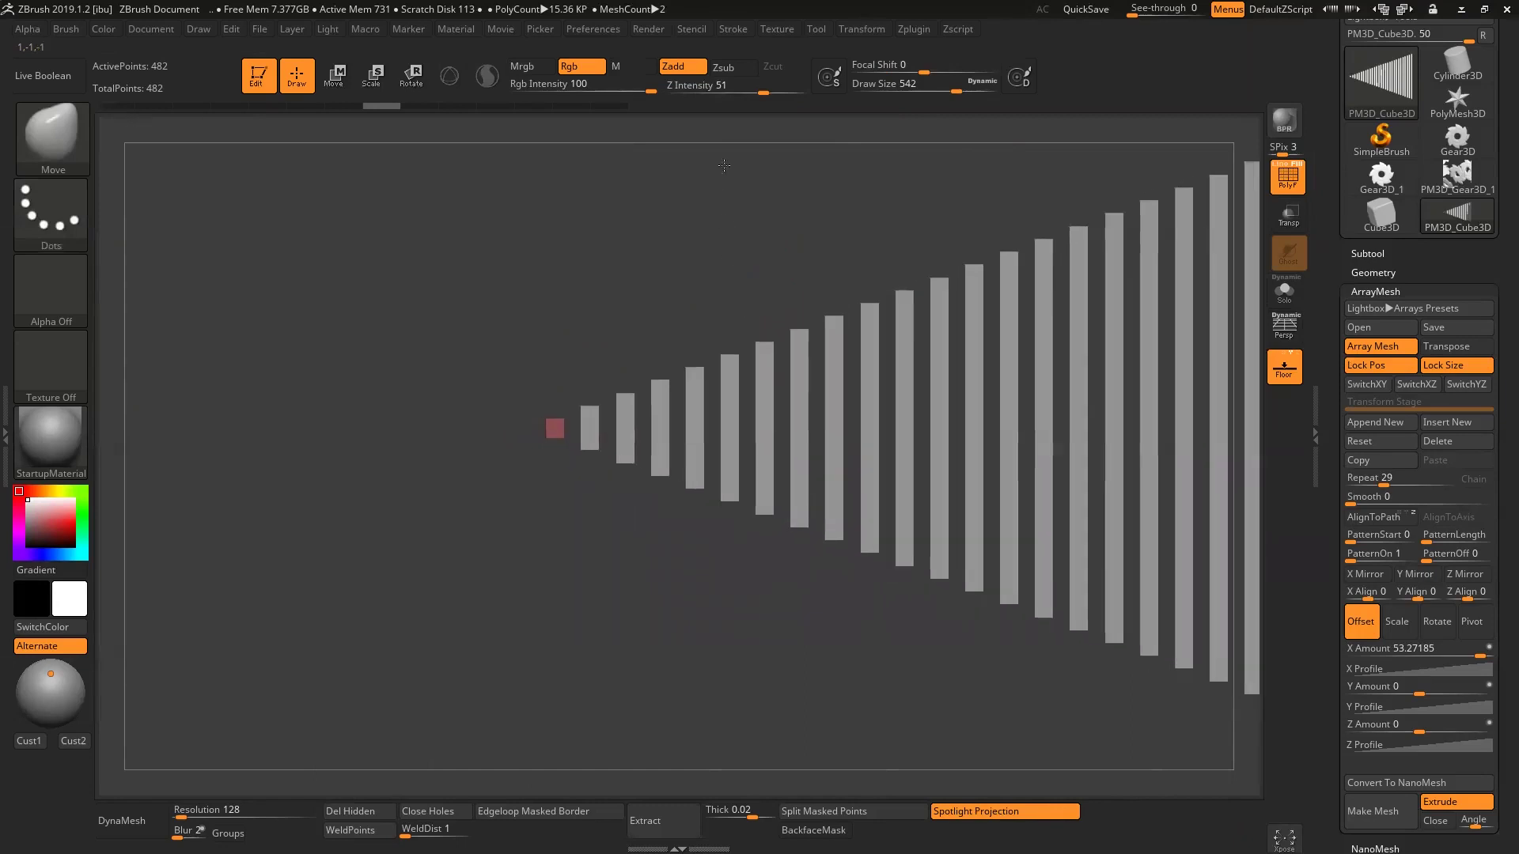
pyautogui.moveTo(724, 165)
pyautogui.mouseDown()
pyautogui.moveTo(705, 254)
pyautogui.moveTo(626, 342)
pyautogui.mouseUp()
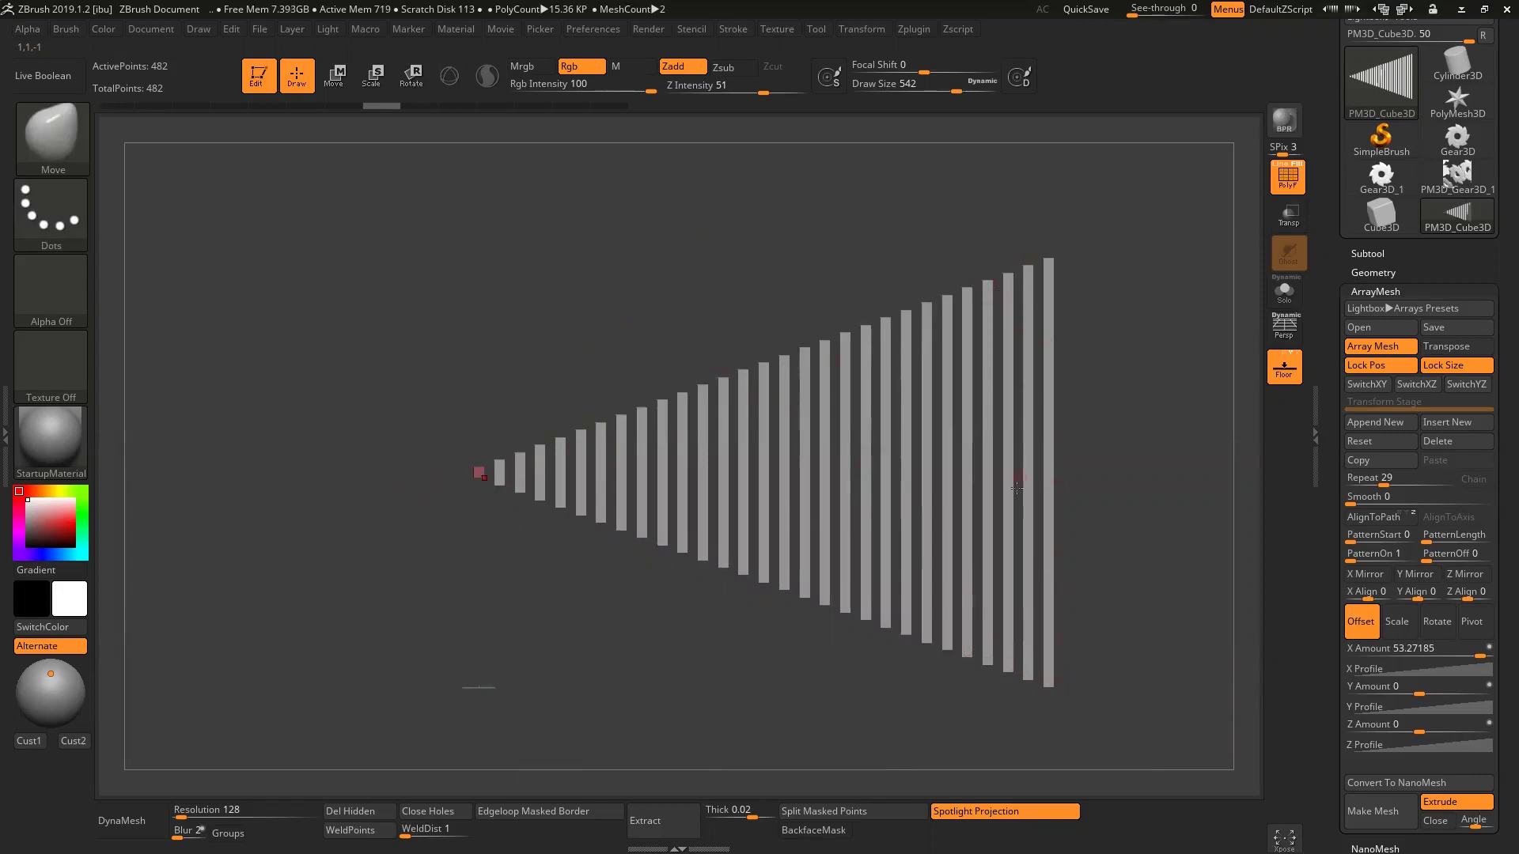
pyautogui.moveTo(610, 356); pyautogui.dragTo(1299, 439)
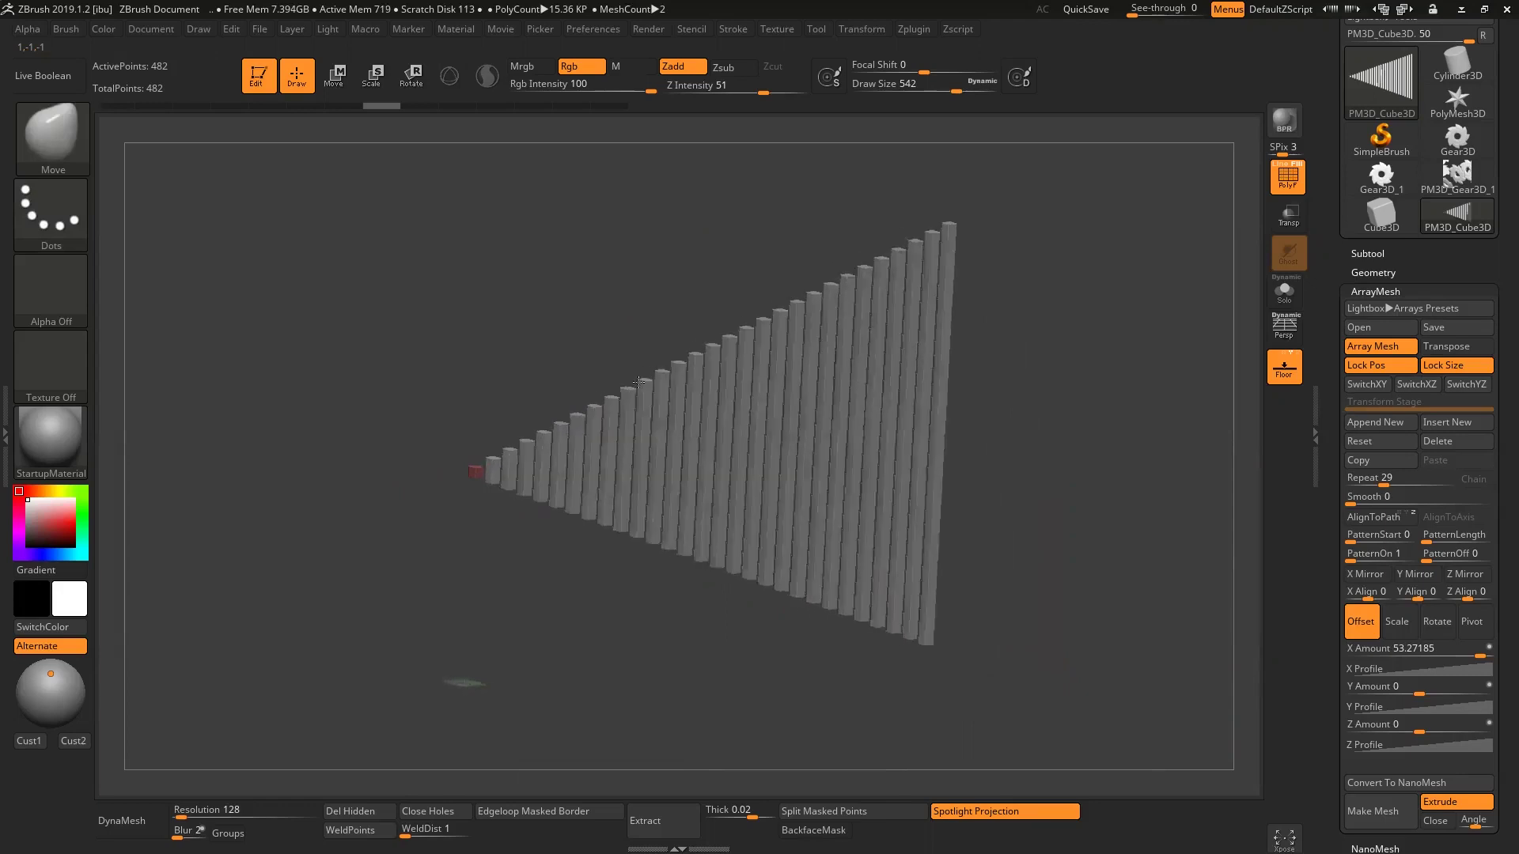
pyautogui.click(1369, 425)
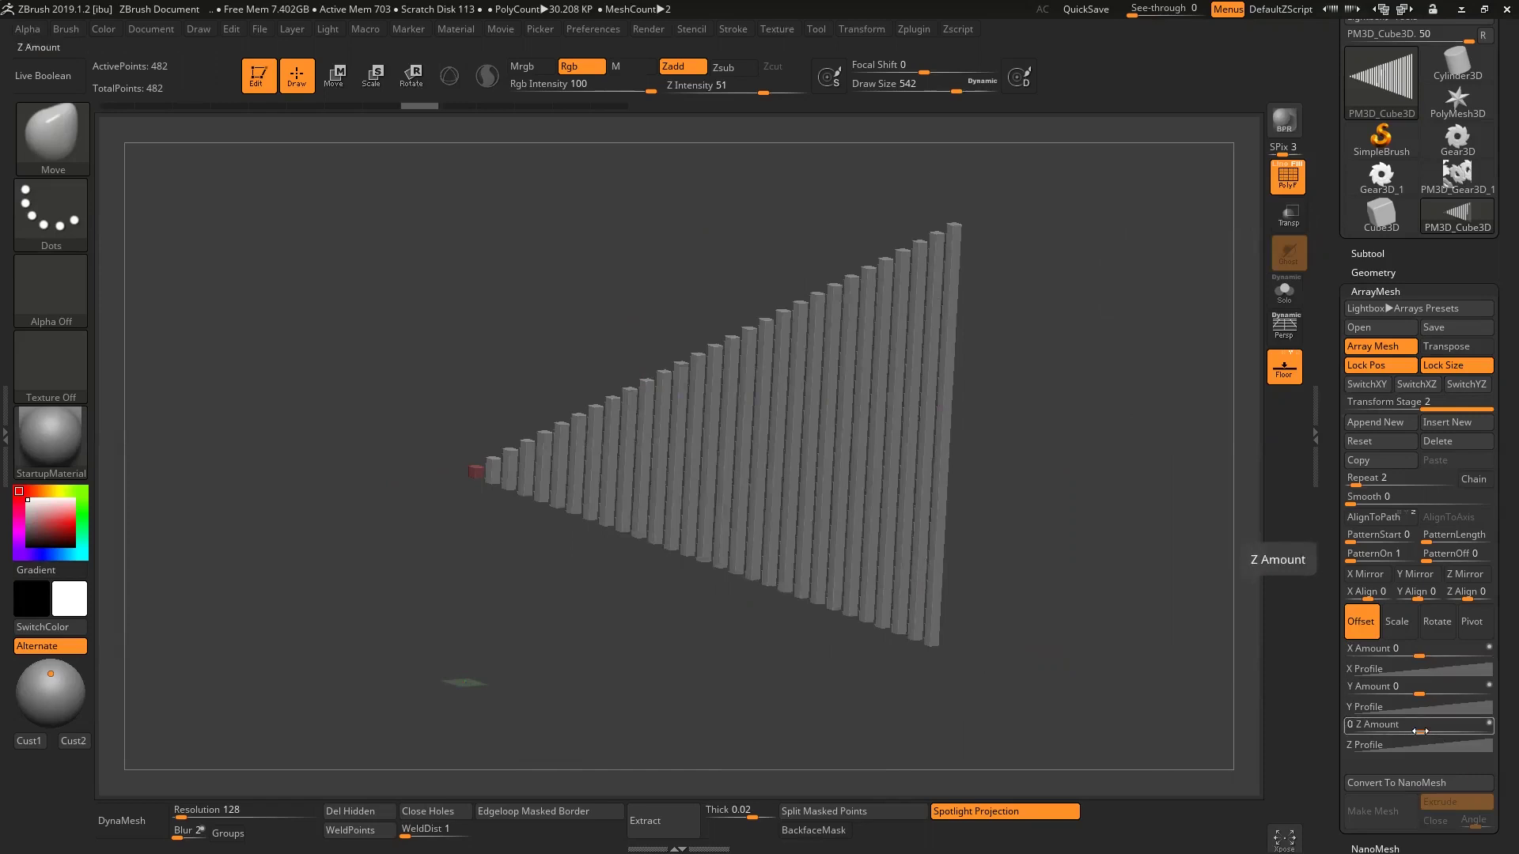
# - Set Transform Stage 2's Z Amount to 60.81681 to place a parallel row of bars
pyautogui.moveTo(1121, 646); pyautogui.dragTo(1137, 679)
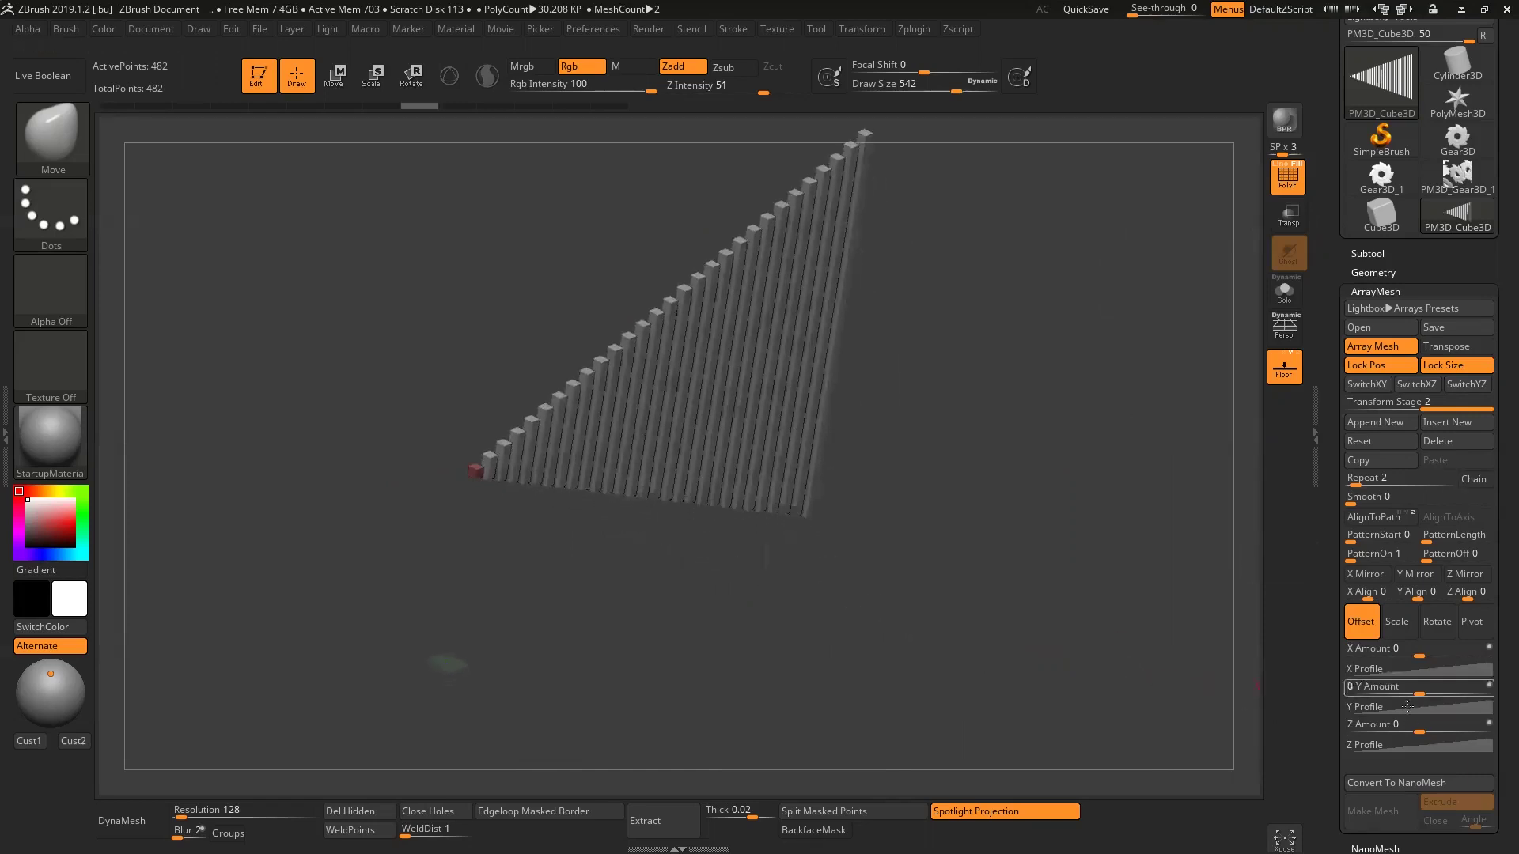
pyautogui.moveTo(1417, 731)
pyautogui.mouseDown()
pyautogui.moveTo(1469, 729)
pyautogui.moveTo(1455, 726)
pyautogui.mouseUp()
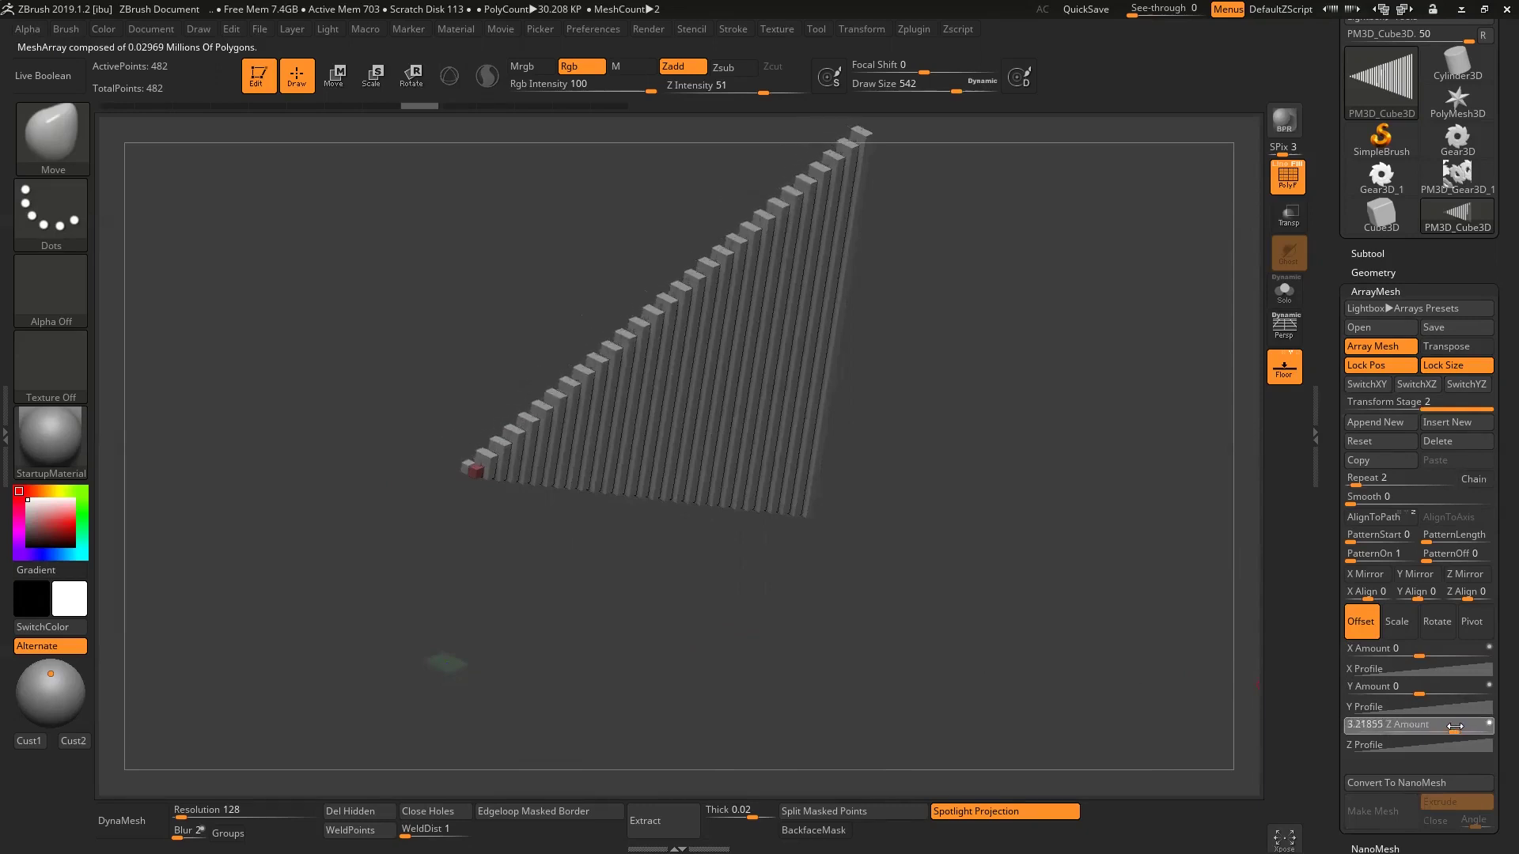
pyautogui.moveTo(1457, 726); pyautogui.dragTo(1454, 726)
pyautogui.moveTo(1454, 726); pyautogui.dragTo(1482, 730)
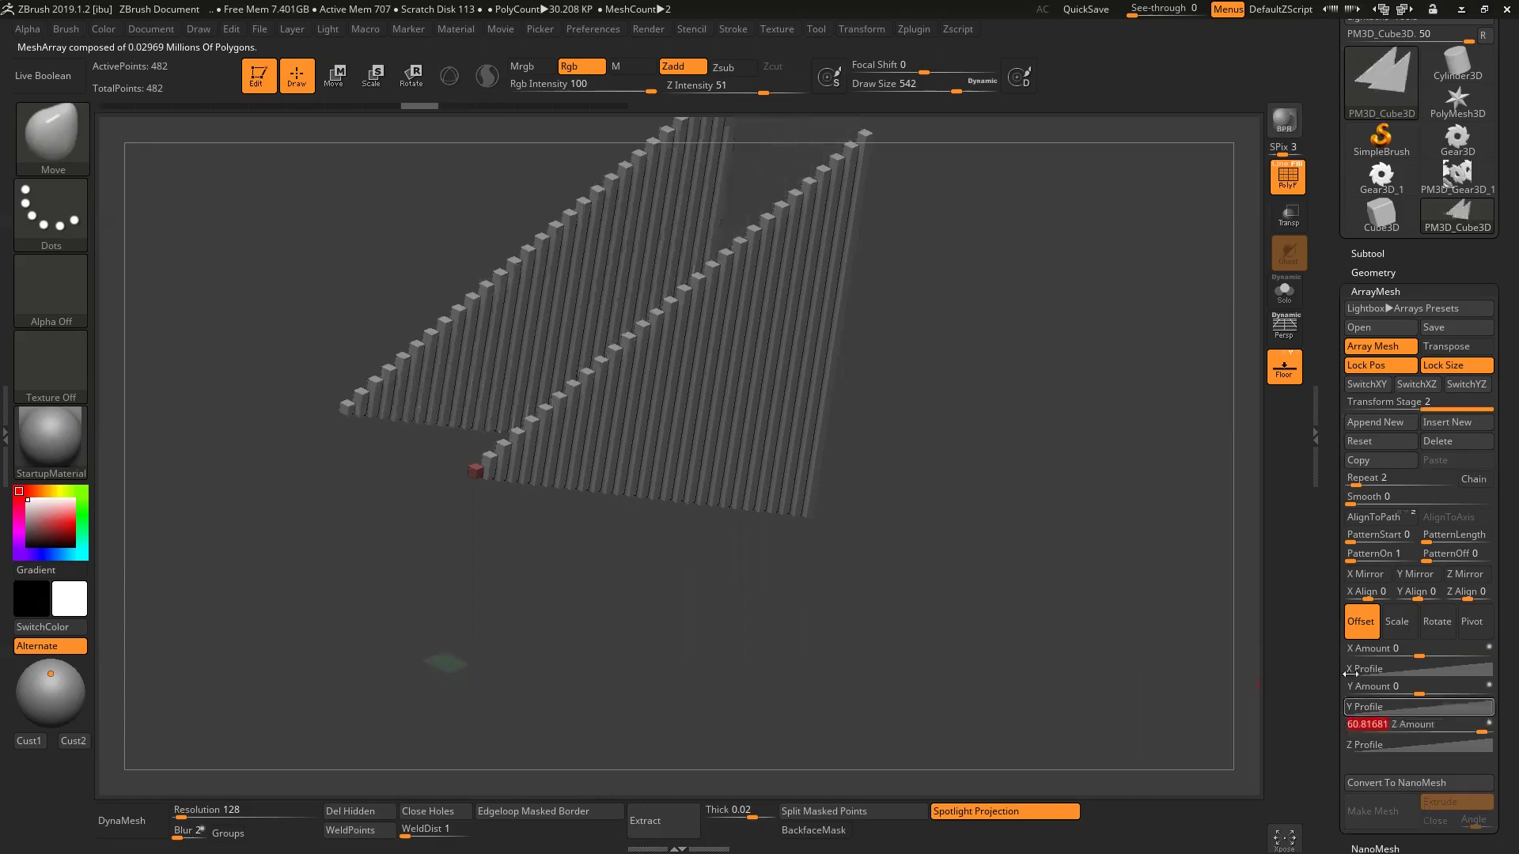
# - Orbit to inspect both rows of bars, undoing an accidental bend of the columns
pyautogui.keyDown('shift'); pyautogui.moveTo(1003, 501); pyautogui.dragTo(1005, 506); pyautogui.keyUp('shift')
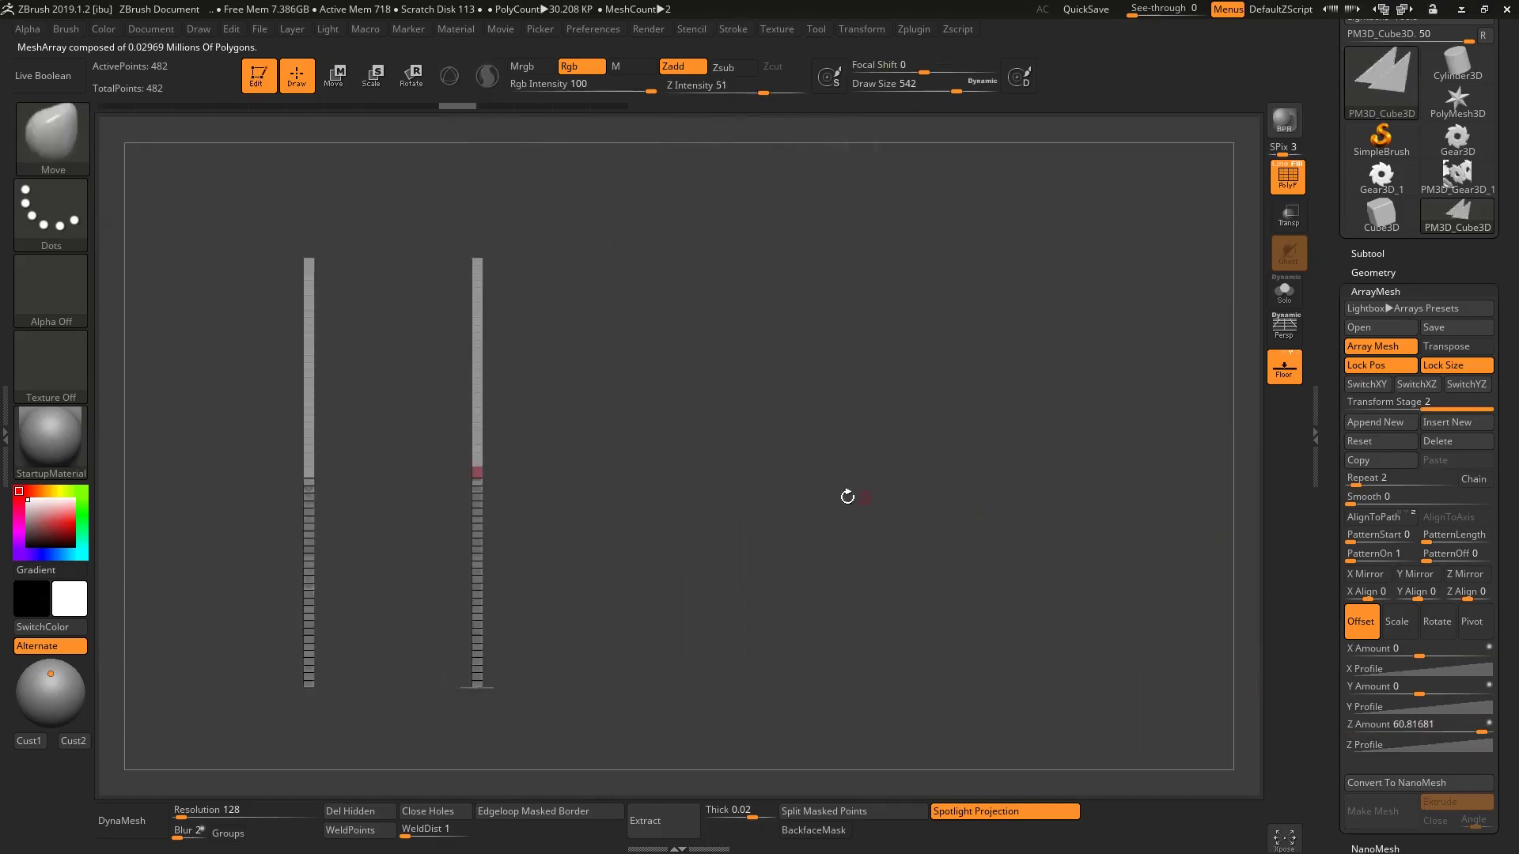
pyautogui.keyDown('alt'); pyautogui.moveTo(847, 498); pyautogui.dragTo(795, 498); pyautogui.keyUp('alt')
pyautogui.moveTo(668, 501); pyautogui.dragTo(659, 451)
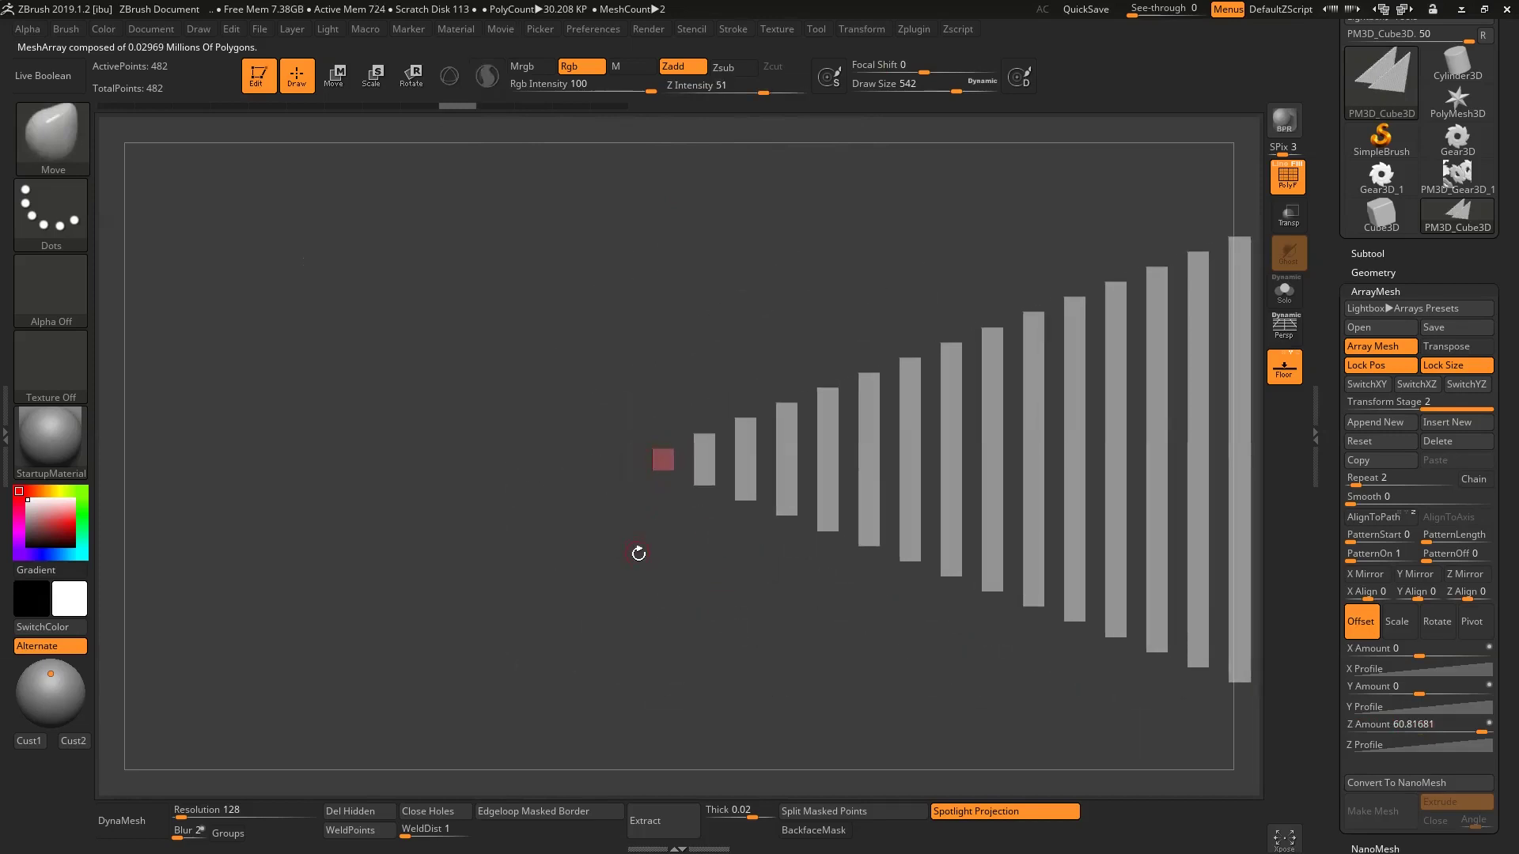
pyautogui.moveTo(637, 552); pyautogui.dragTo(736, 554)
pyautogui.moveTo(1428, 409); pyautogui.dragTo(1355, 409)
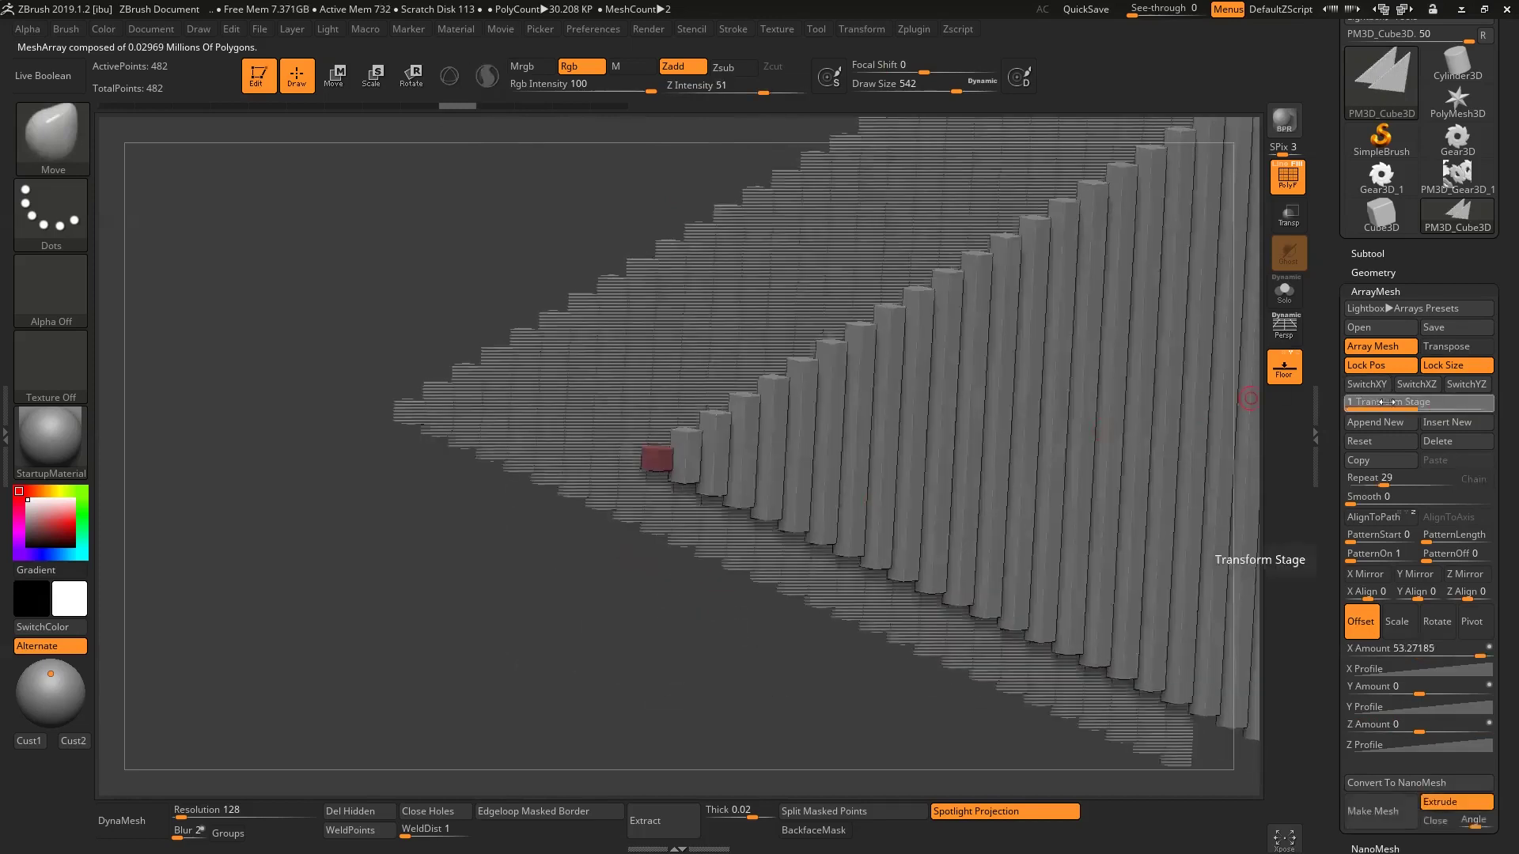
pyautogui.moveTo(545, 579)
pyautogui.mouseDown()
pyautogui.moveTo(557, 589)
pyautogui.moveTo(613, 553)
pyautogui.moveTo(607, 519)
pyautogui.moveTo(656, 484)
pyautogui.moveTo(591, 442)
pyautogui.mouseUp()
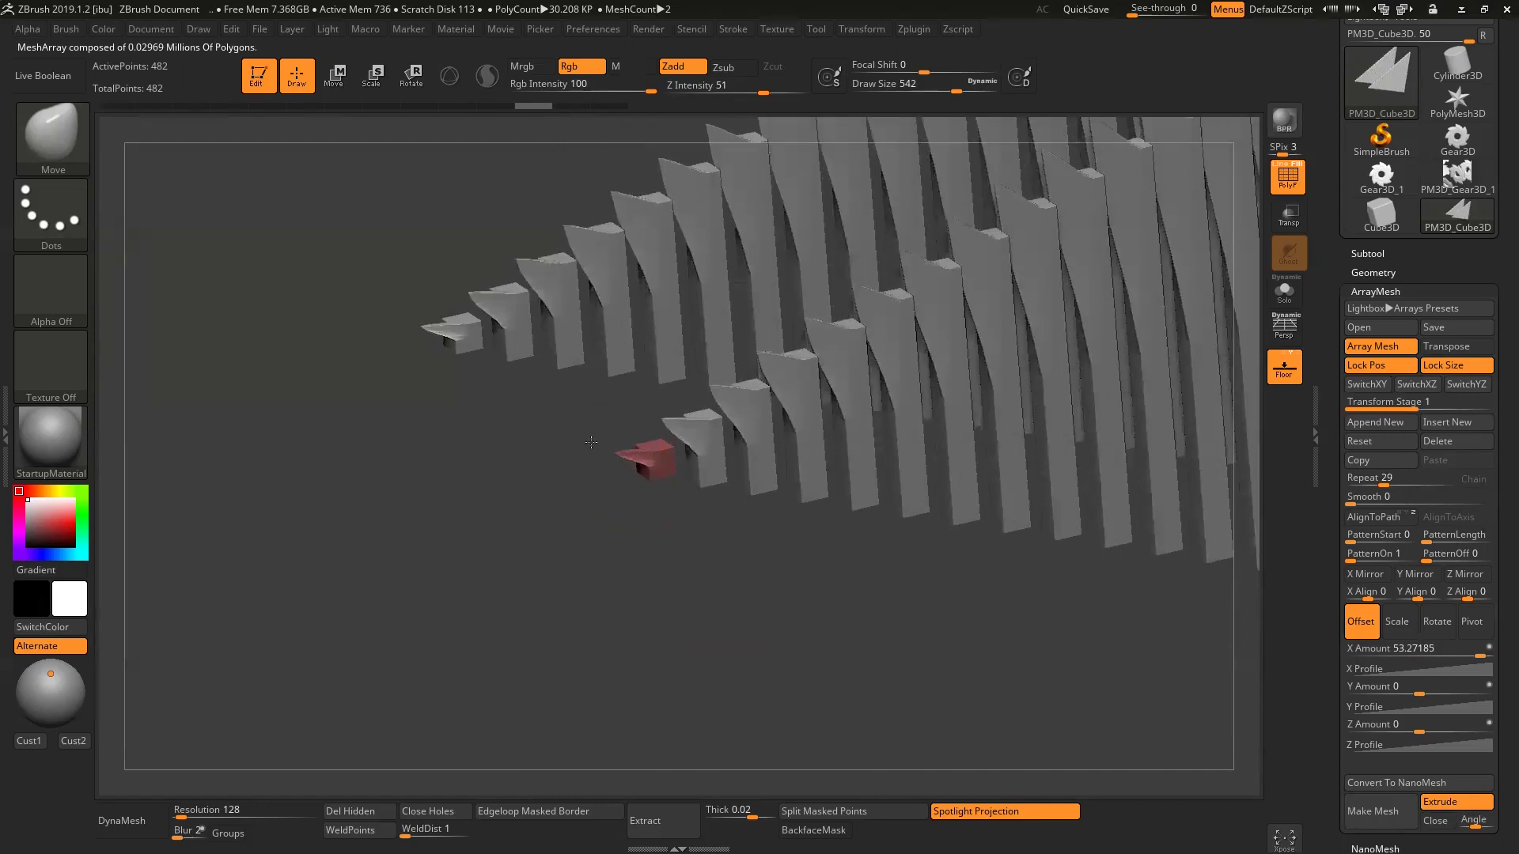
pyautogui.hotkey('ctrl', 'z')
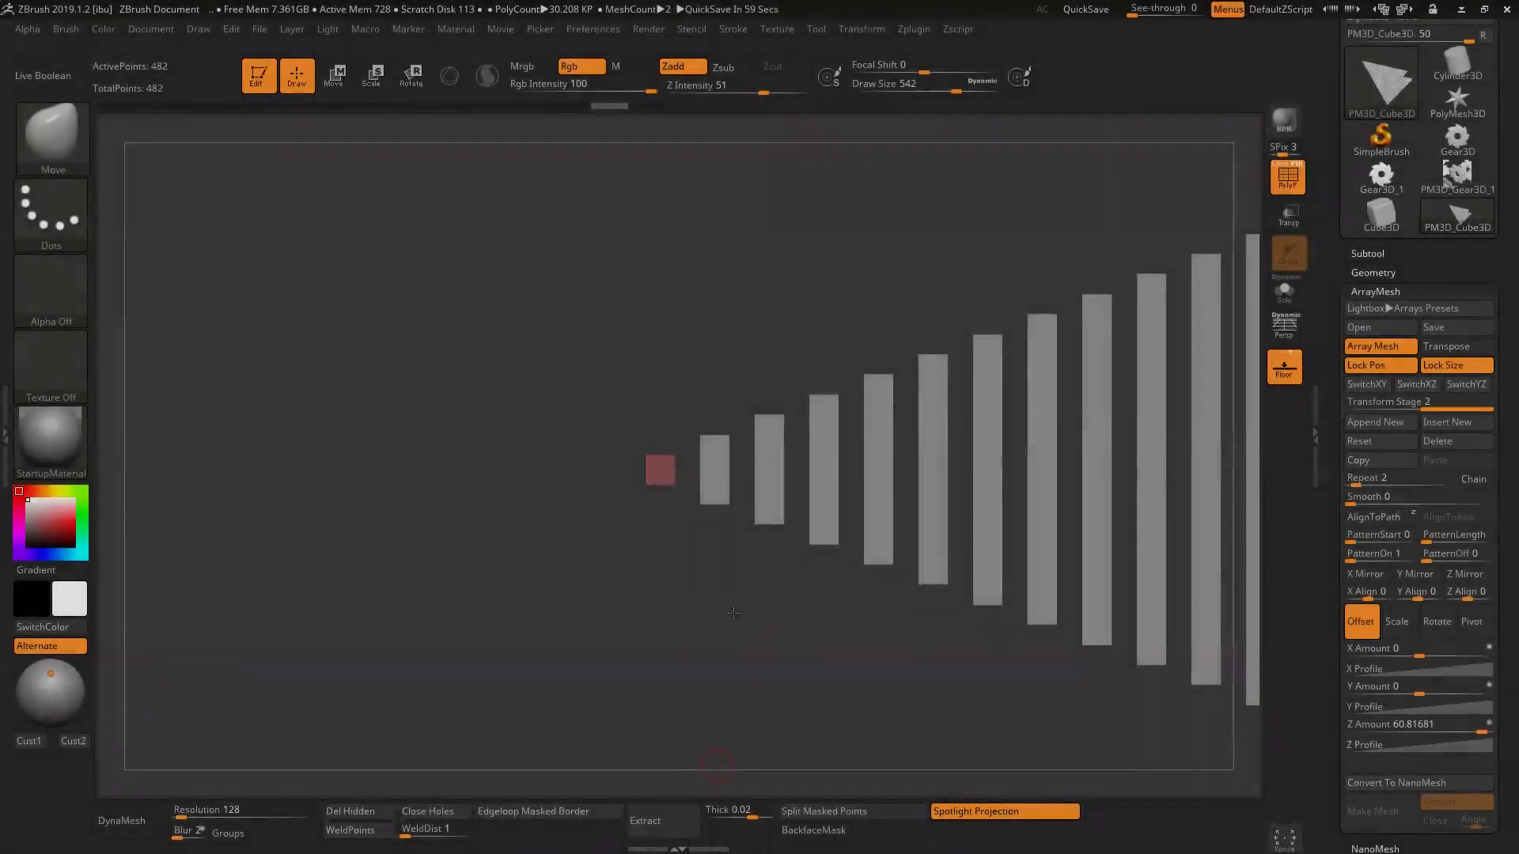
# - Orbit the array and cut Transform Stage 1 down to nine pillars
pyautogui.moveTo(732, 614)
pyautogui.mouseDown()
pyautogui.moveTo(757, 644)
pyautogui.moveTo(792, 607)
pyautogui.mouseUp()
pyautogui.moveTo(820, 319); pyautogui.dragTo(1088, 417)
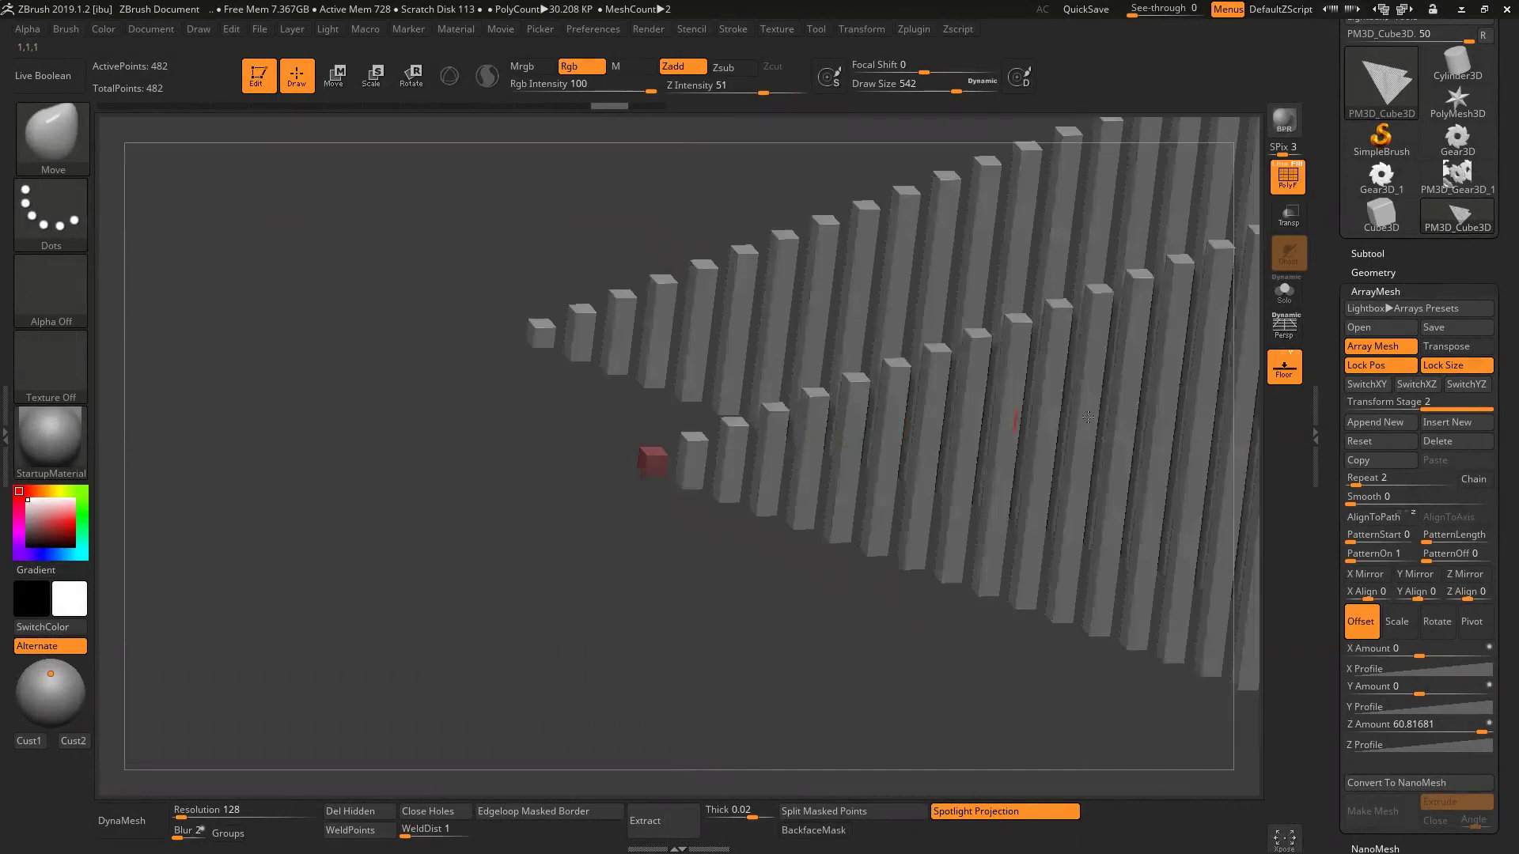
pyautogui.moveTo(1015, 647); pyautogui.dragTo(981, 623)
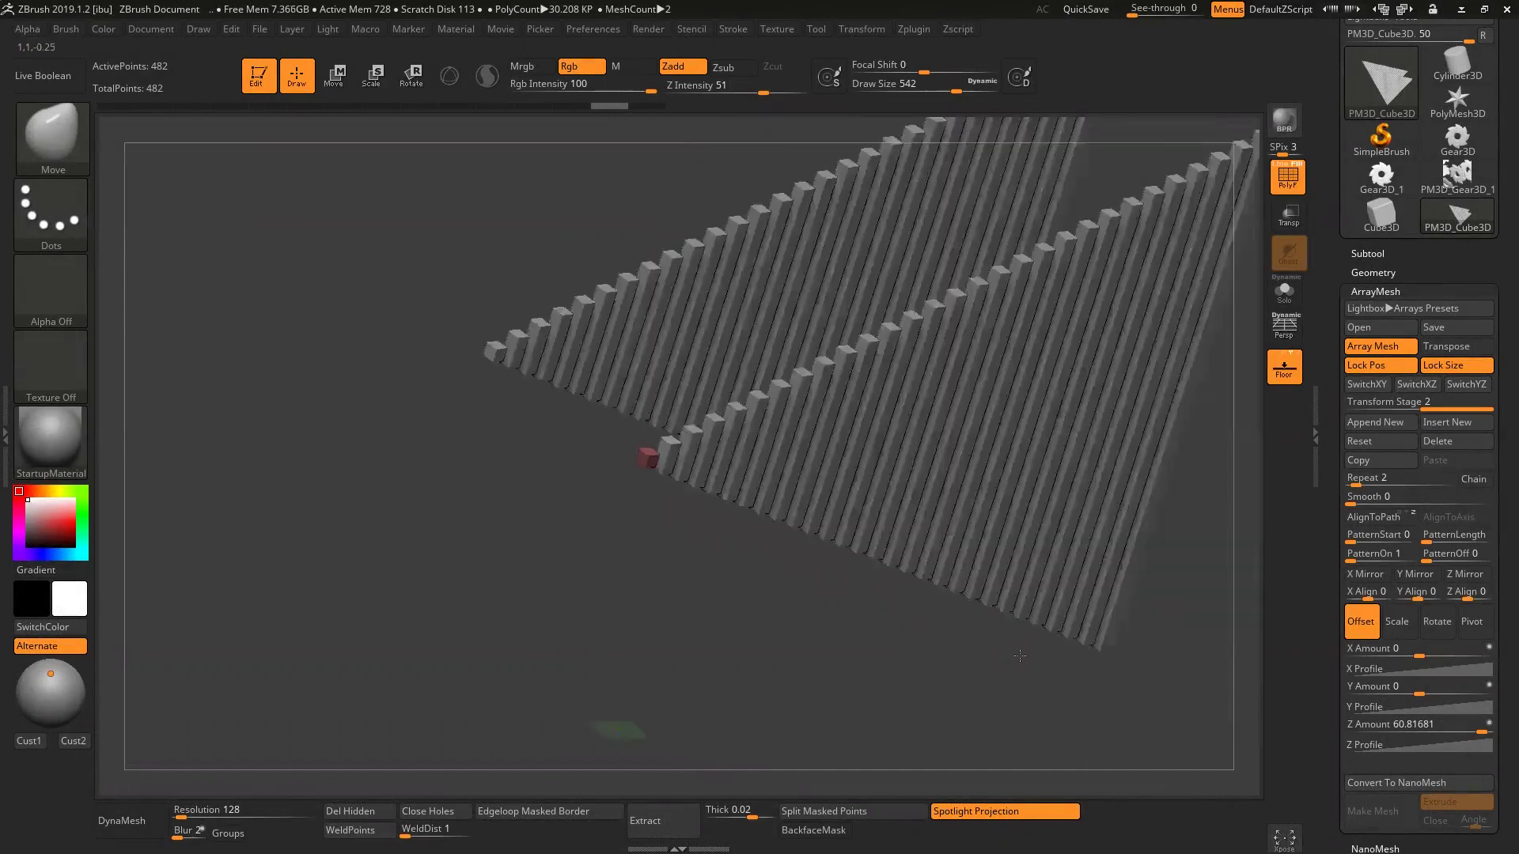
pyautogui.moveTo(1424, 402); pyautogui.dragTo(1349, 402)
pyautogui.moveTo(930, 631); pyautogui.dragTo(1219, 645)
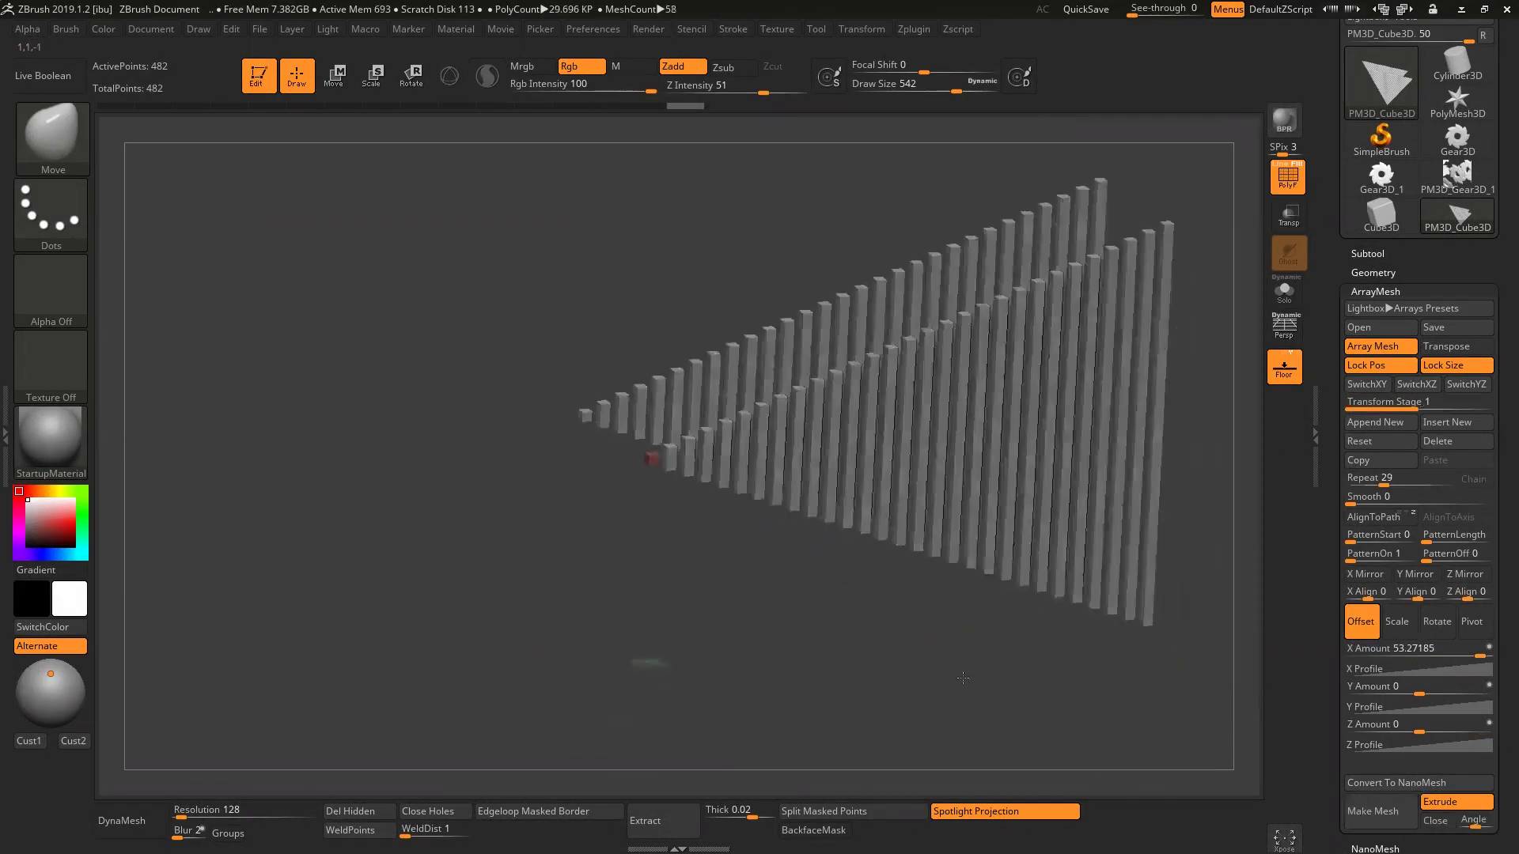
pyautogui.moveTo(1412, 687)
pyautogui.mouseDown()
pyautogui.moveTo(1463, 649)
pyautogui.moveTo(1441, 648)
pyautogui.moveTo(1470, 655)
pyautogui.mouseUp()
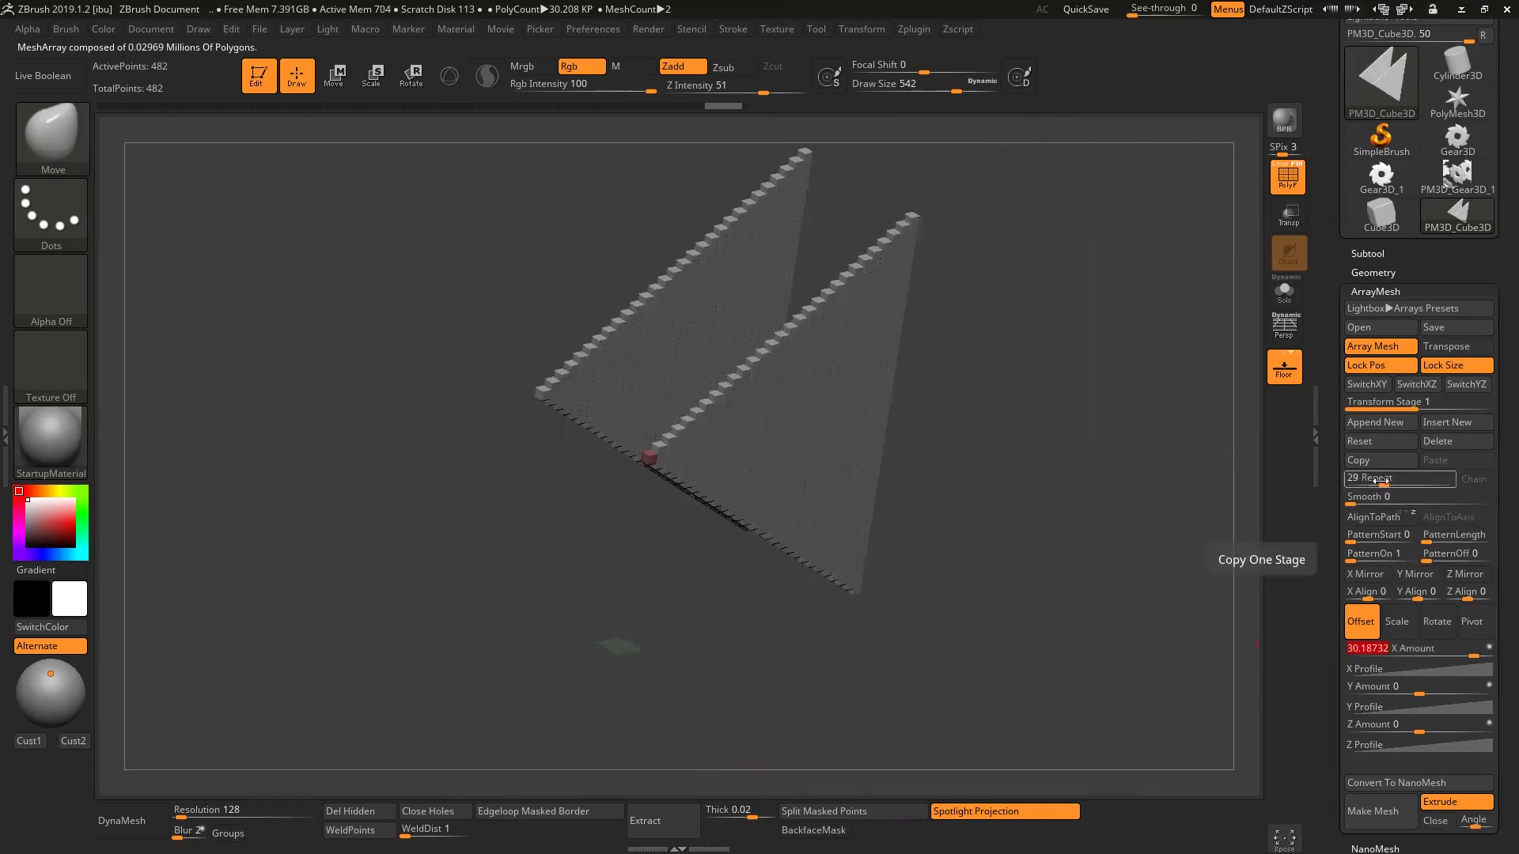
pyautogui.moveTo(1380, 481); pyautogui.dragTo(1367, 480)
# - Set Transform Stage 2 Repeat to 7, stacking seven copies into a pillar grid
pyautogui.click(1375, 421)
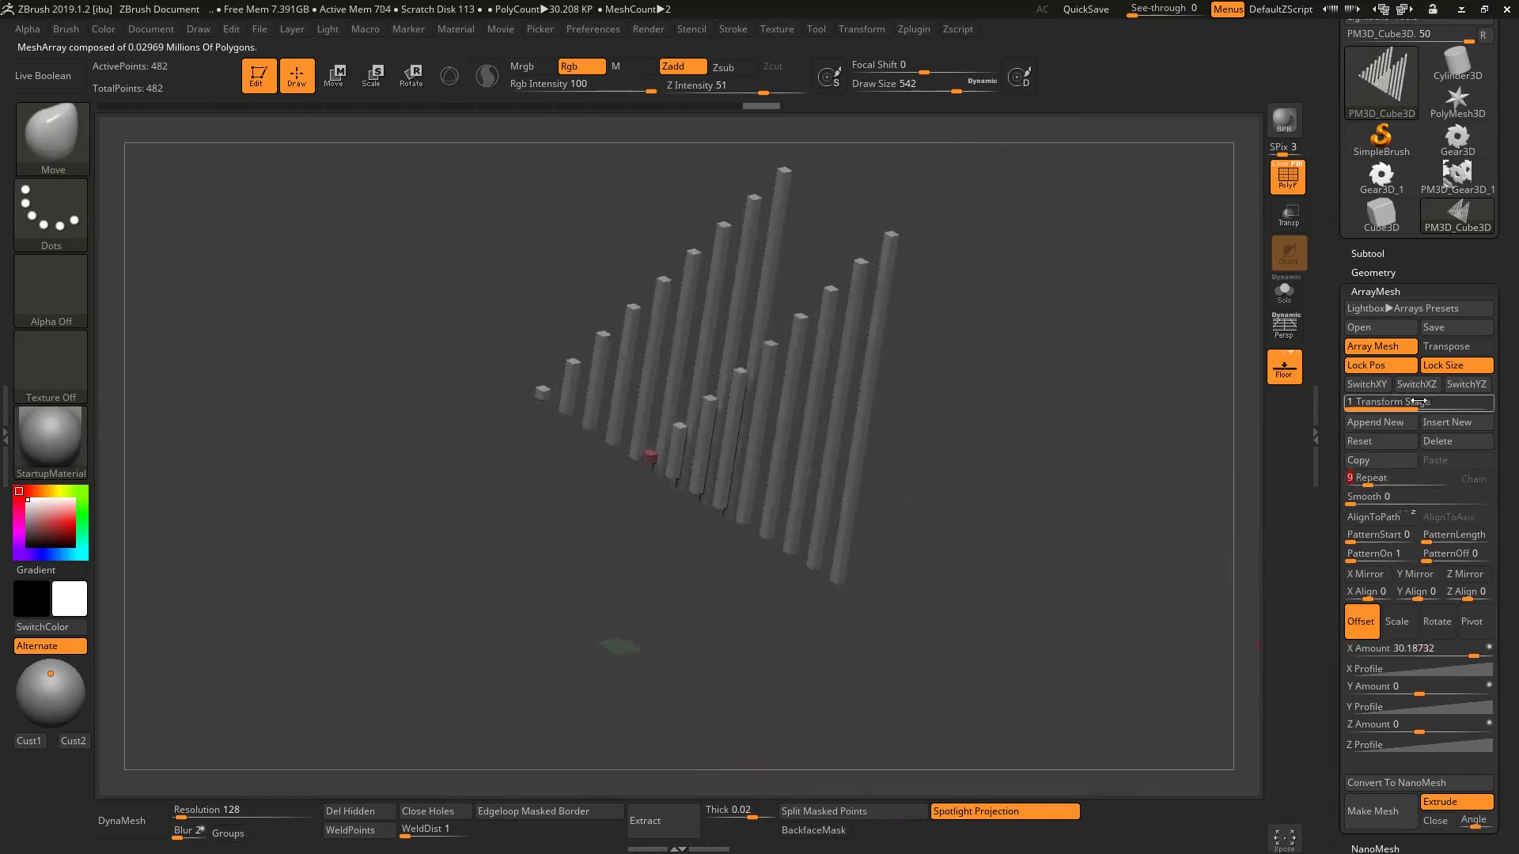
pyautogui.click(1367, 478)
pyautogui.write('6')
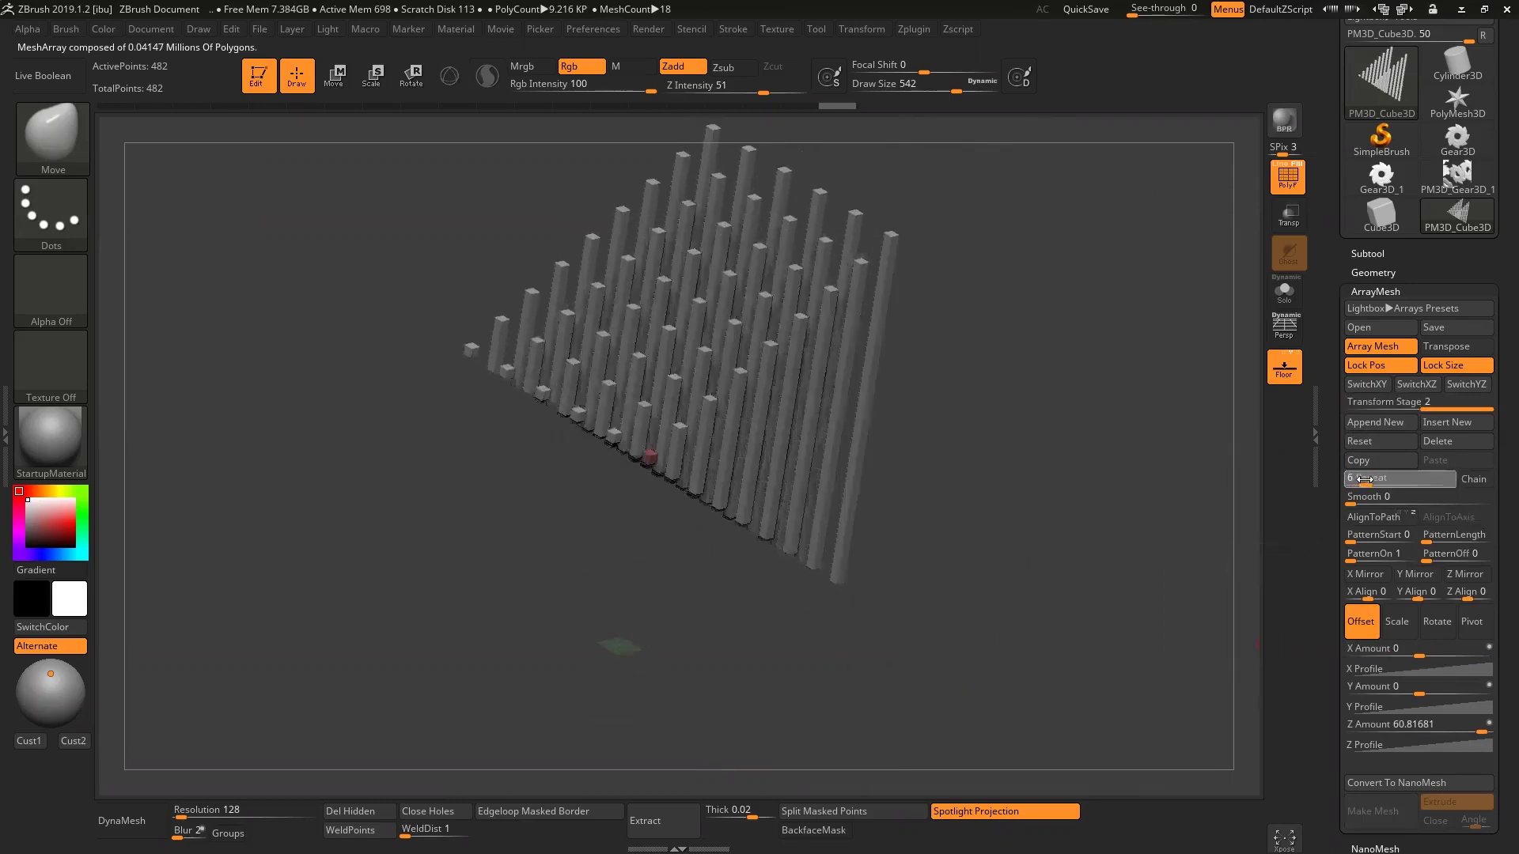
pyautogui.moveTo(1365, 479); pyautogui.dragTo(1370, 479)
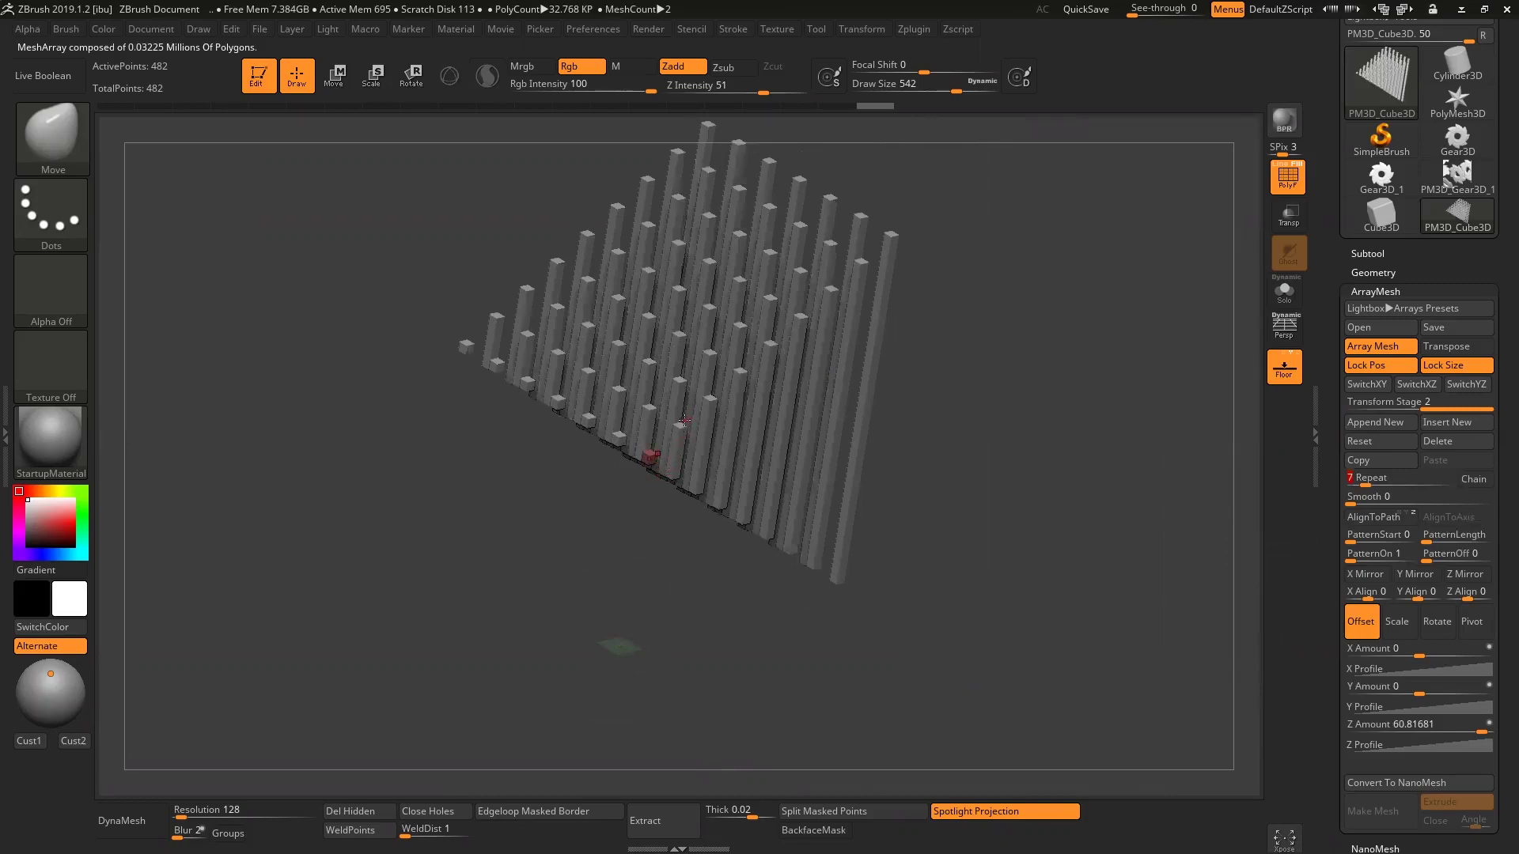
pyautogui.click(1427, 401)
pyautogui.press('Return')
pyautogui.press('Return')
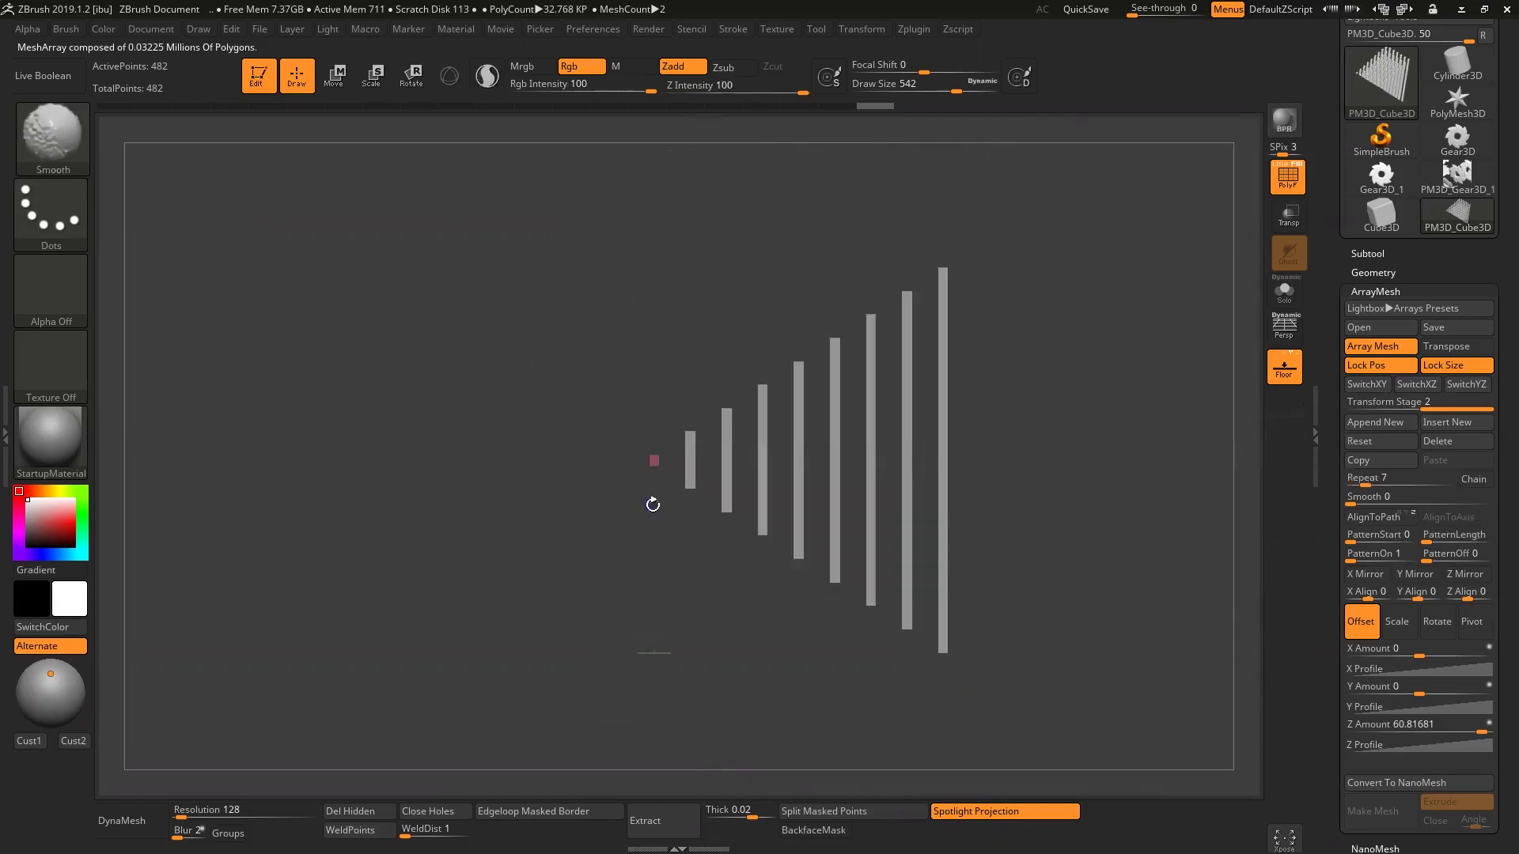
# - Try stretching the copies along X with Scale, then reset X back to 1
pyautogui.moveTo(694, 616); pyautogui.dragTo(687, 596)
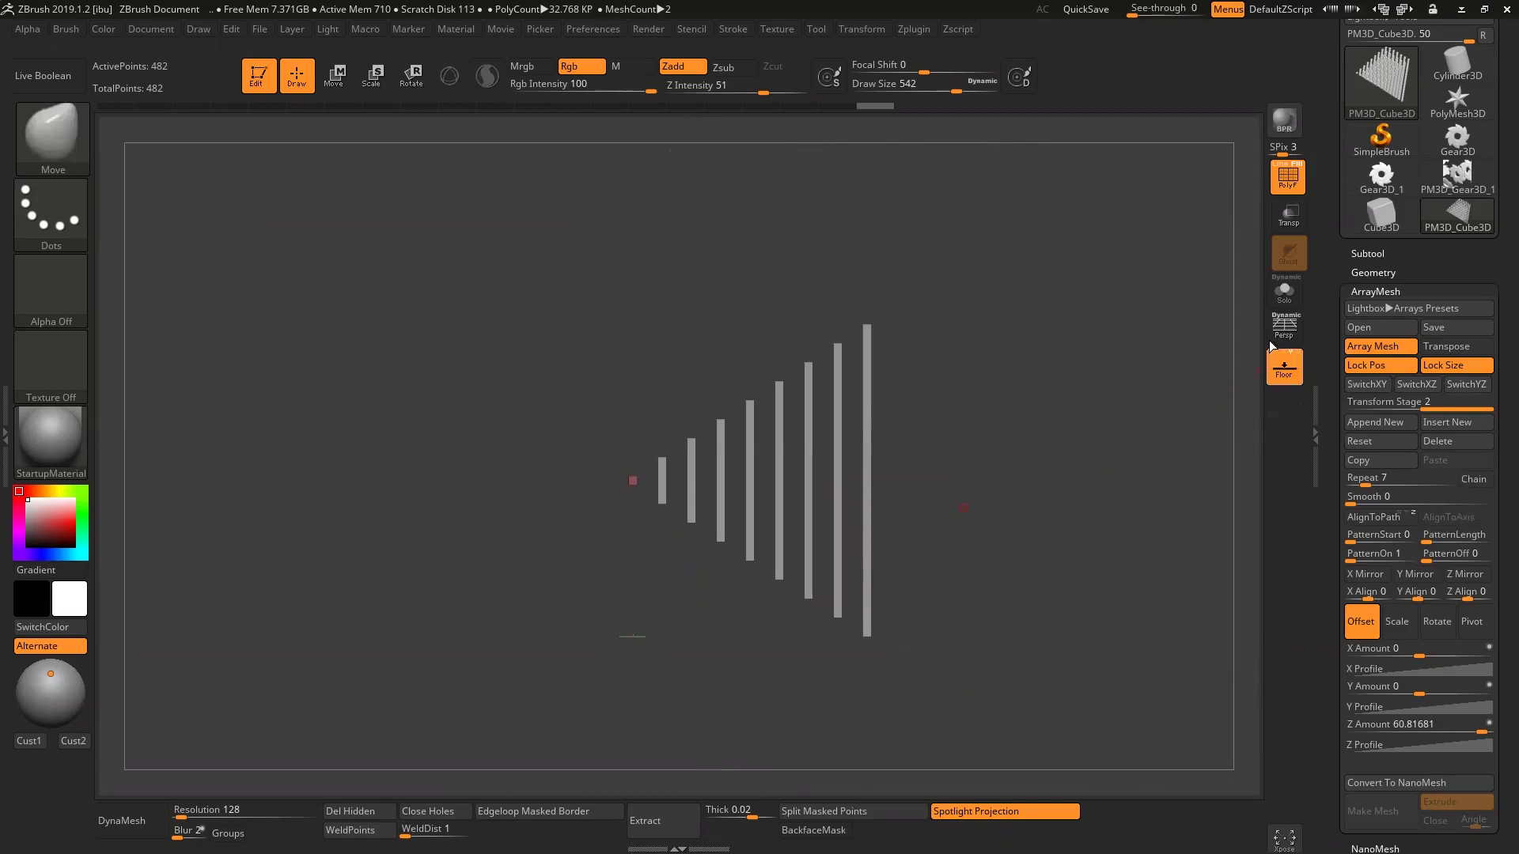
pyautogui.moveTo(982, 561)
pyautogui.mouseDown()
pyautogui.moveTo(1018, 593)
pyautogui.moveTo(997, 586)
pyautogui.moveTo(1021, 633)
pyautogui.mouseUp()
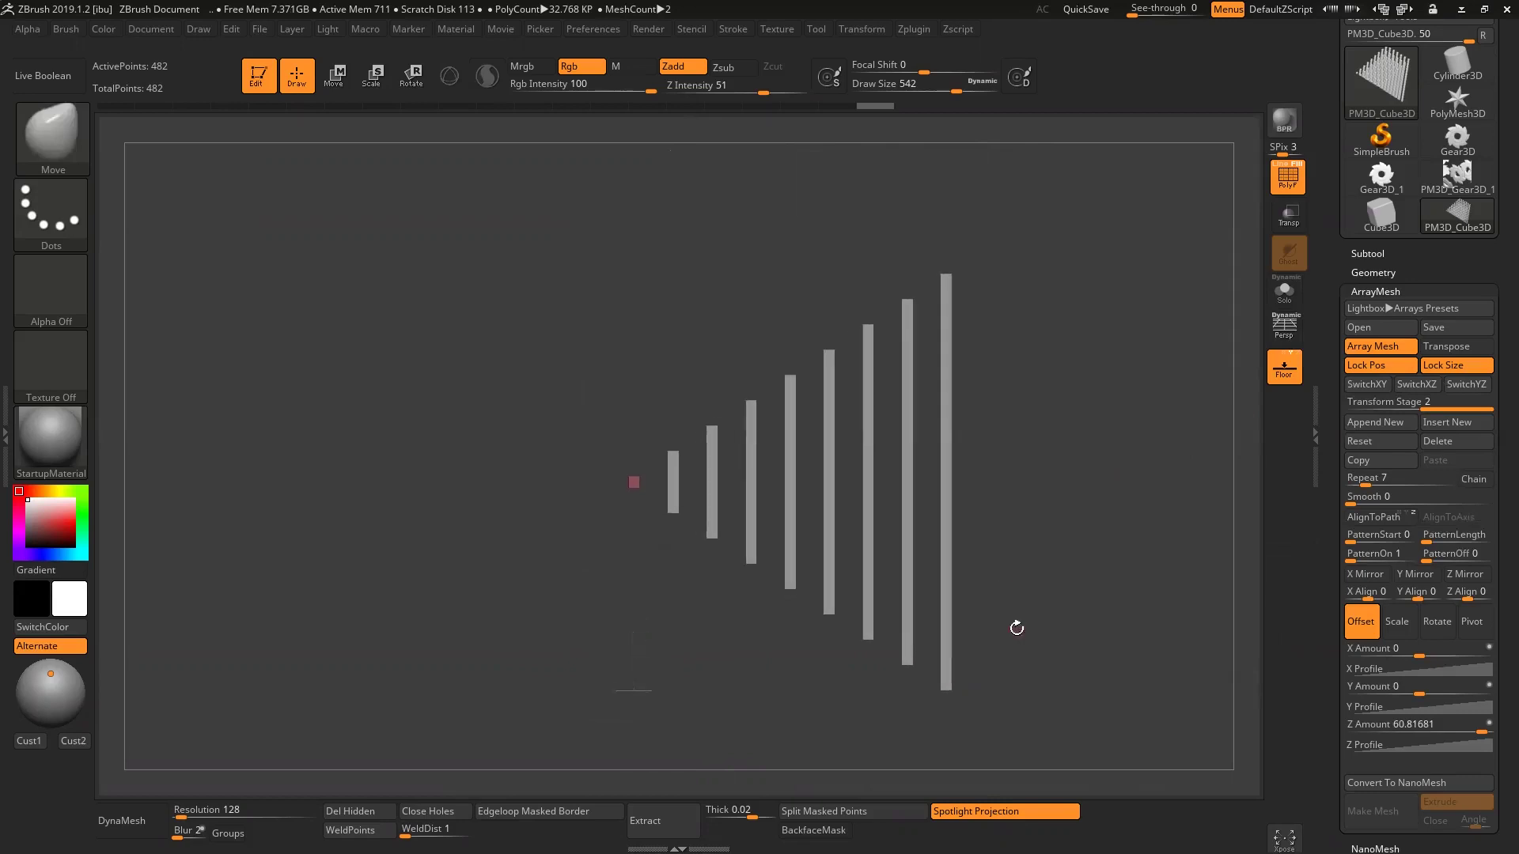
pyautogui.click(1397, 621)
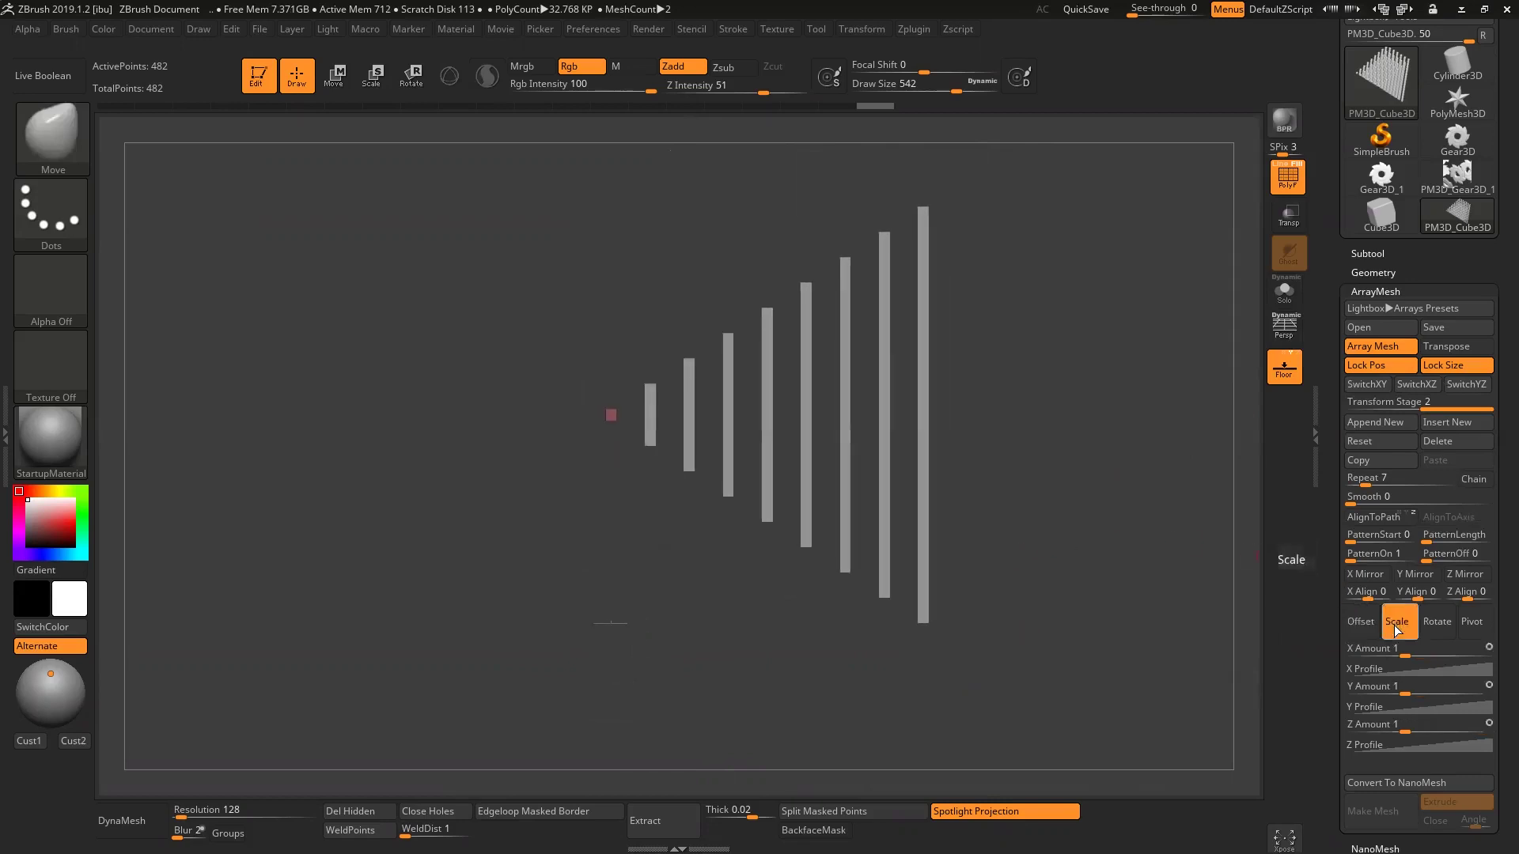
pyautogui.moveTo(1406, 655); pyautogui.dragTo(1414, 657)
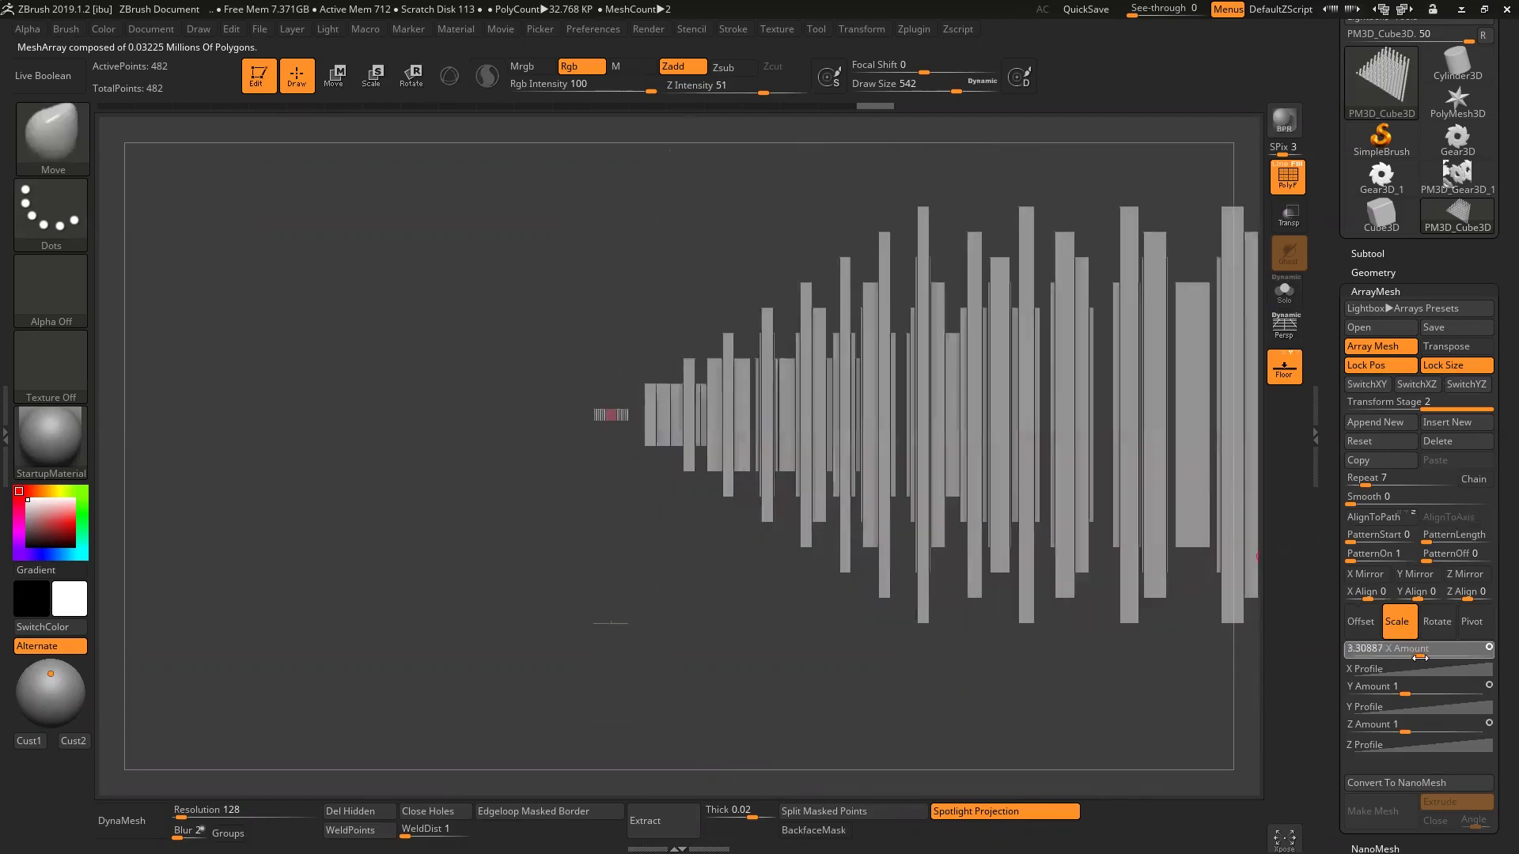
pyautogui.moveTo(1414, 658)
pyautogui.mouseDown()
pyautogui.moveTo(1393, 692)
pyautogui.moveTo(1414, 731)
pyautogui.mouseUp()
# - Change the copies' Z scale to 2.78204 and inspect the bars from the side
pyautogui.moveTo(1029, 443); pyautogui.dragTo(859, 420)
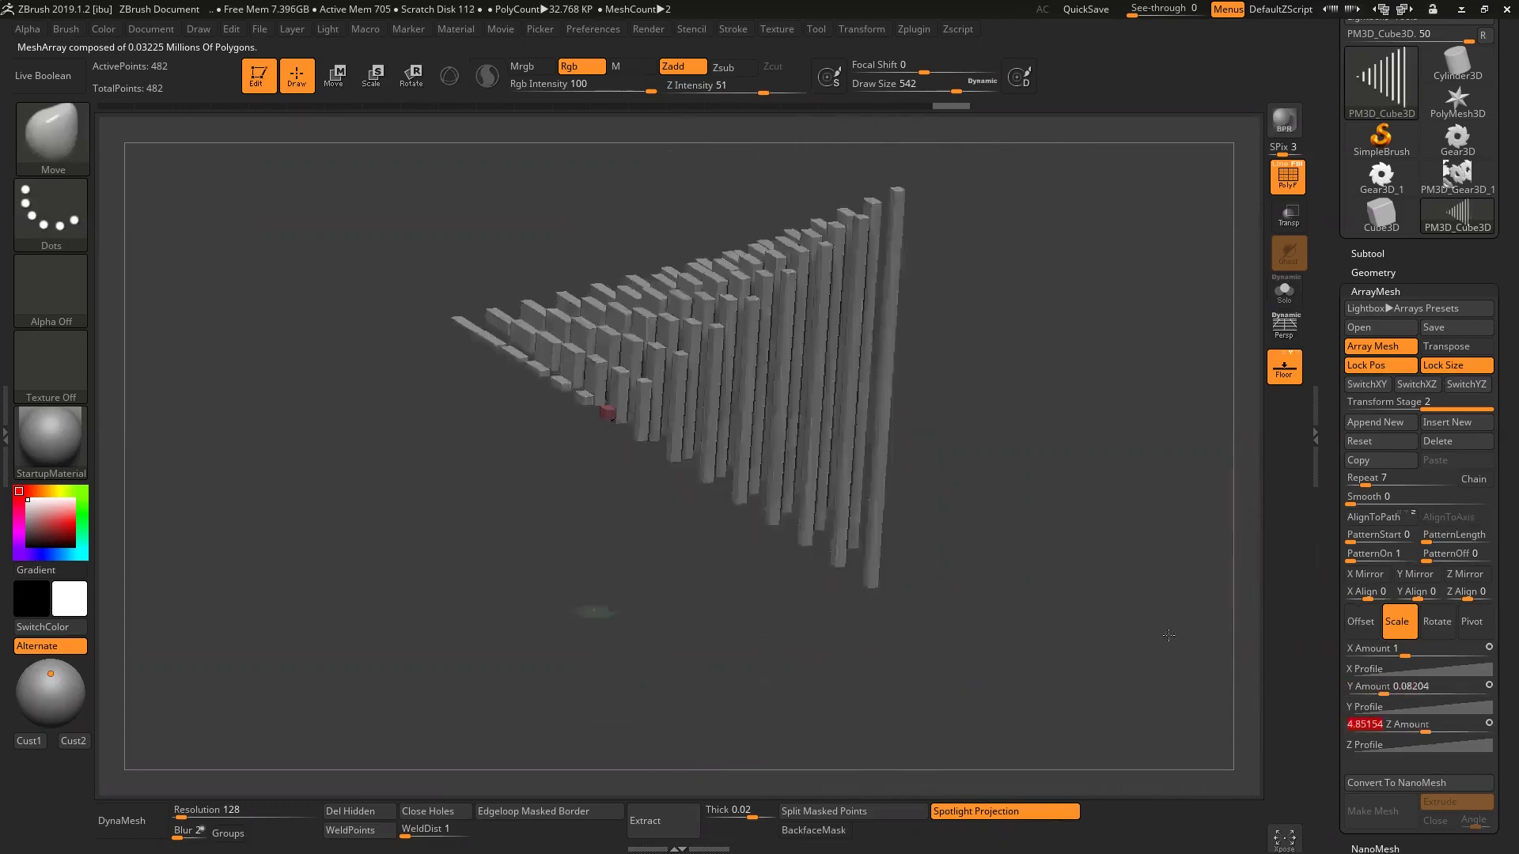
pyautogui.moveTo(1396, 717); pyautogui.dragTo(1421, 733)
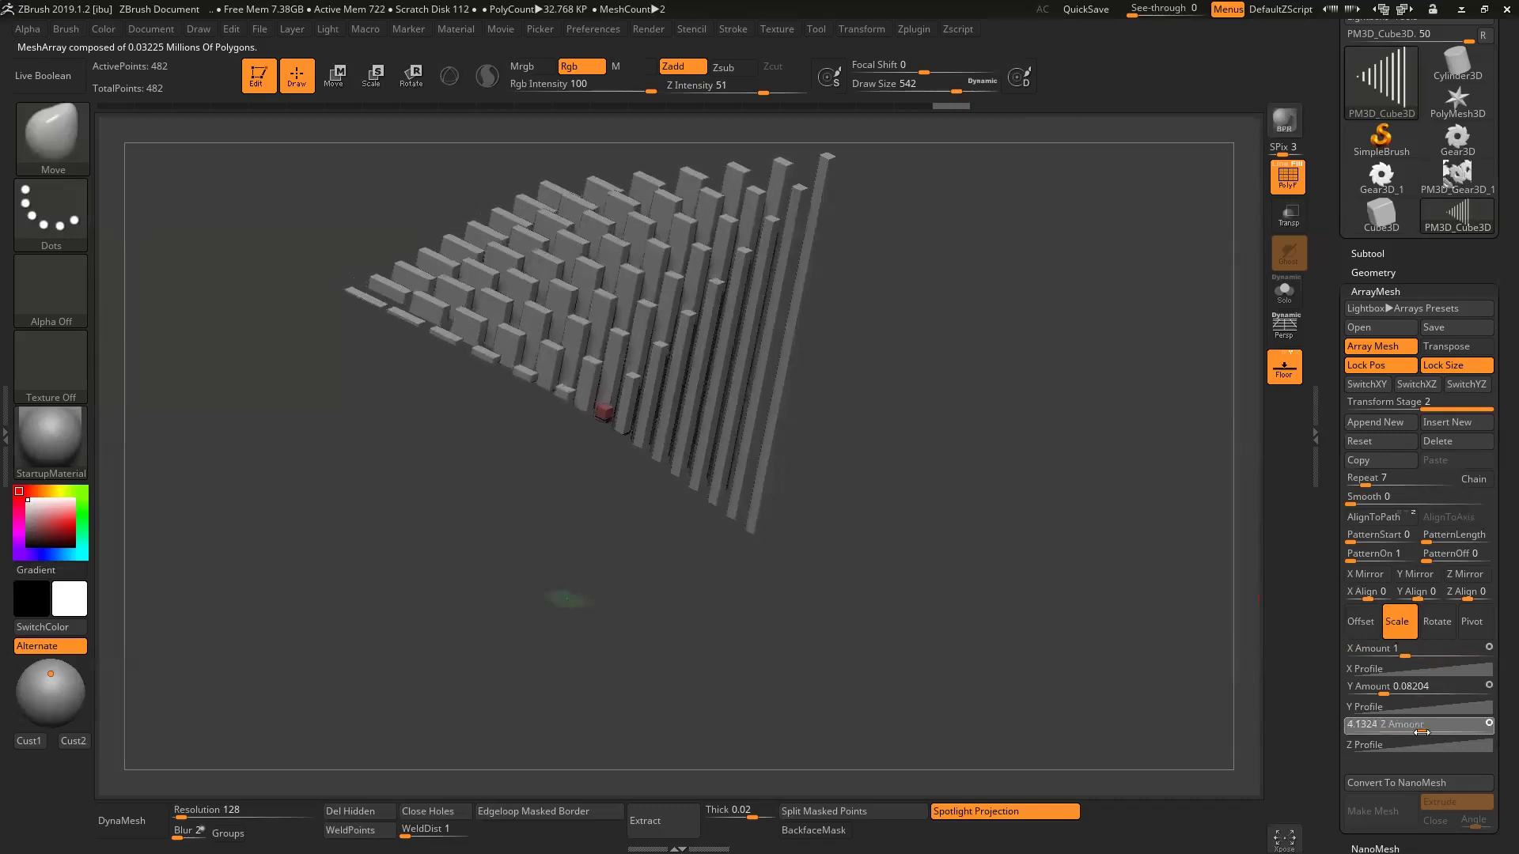
pyautogui.click(1415, 733)
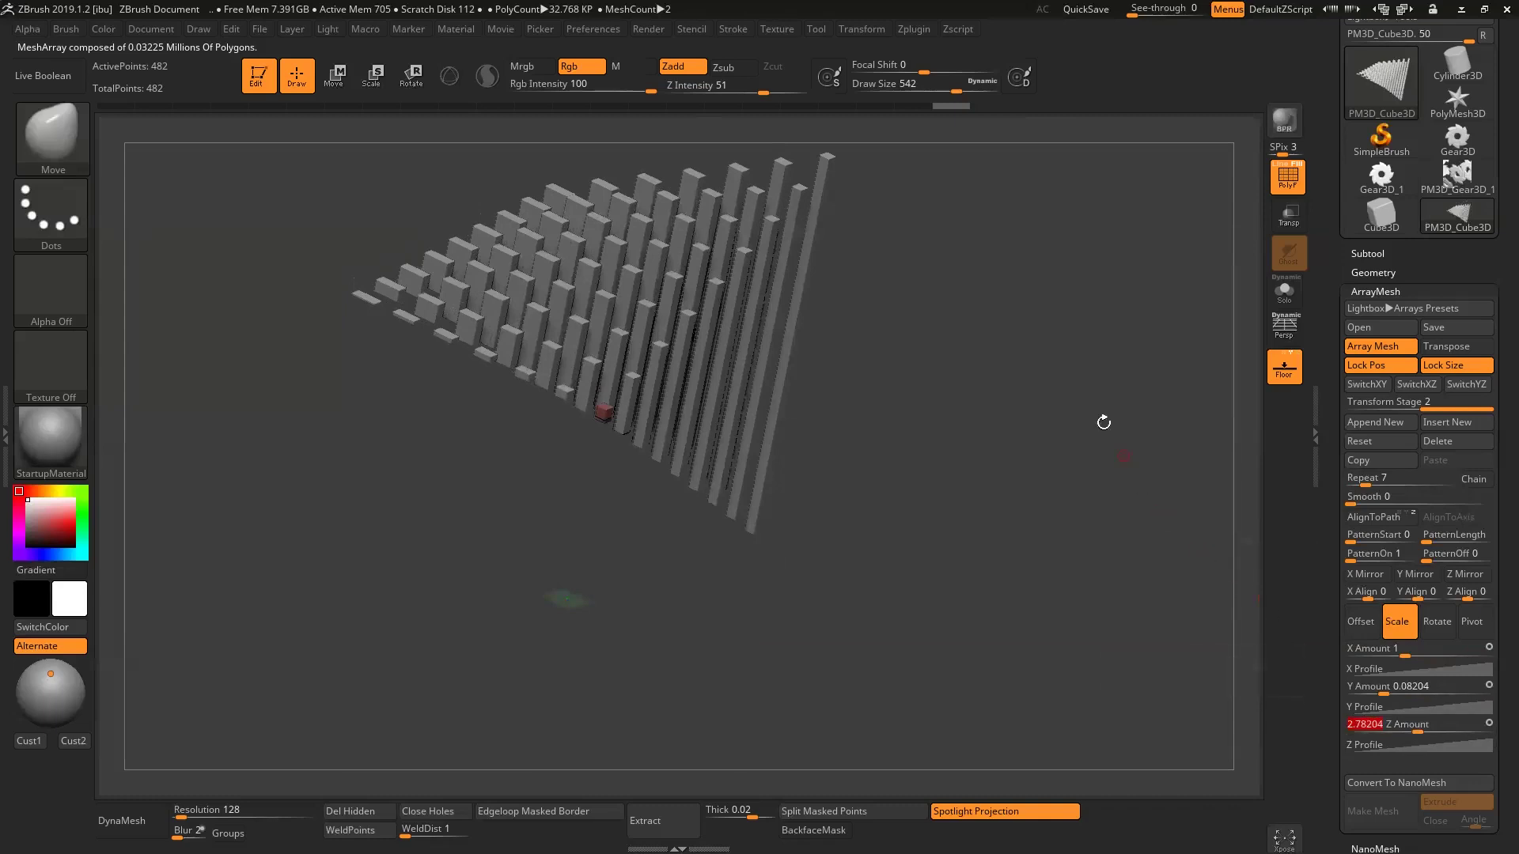
pyautogui.moveTo(907, 448)
pyautogui.keyDown('shift'); pyautogui.mouseDown()
pyautogui.moveTo(944, 454)
pyautogui.moveTo(939, 417)
pyautogui.moveTo(1004, 487)
pyautogui.mouseUp(); pyautogui.keyUp('shift')
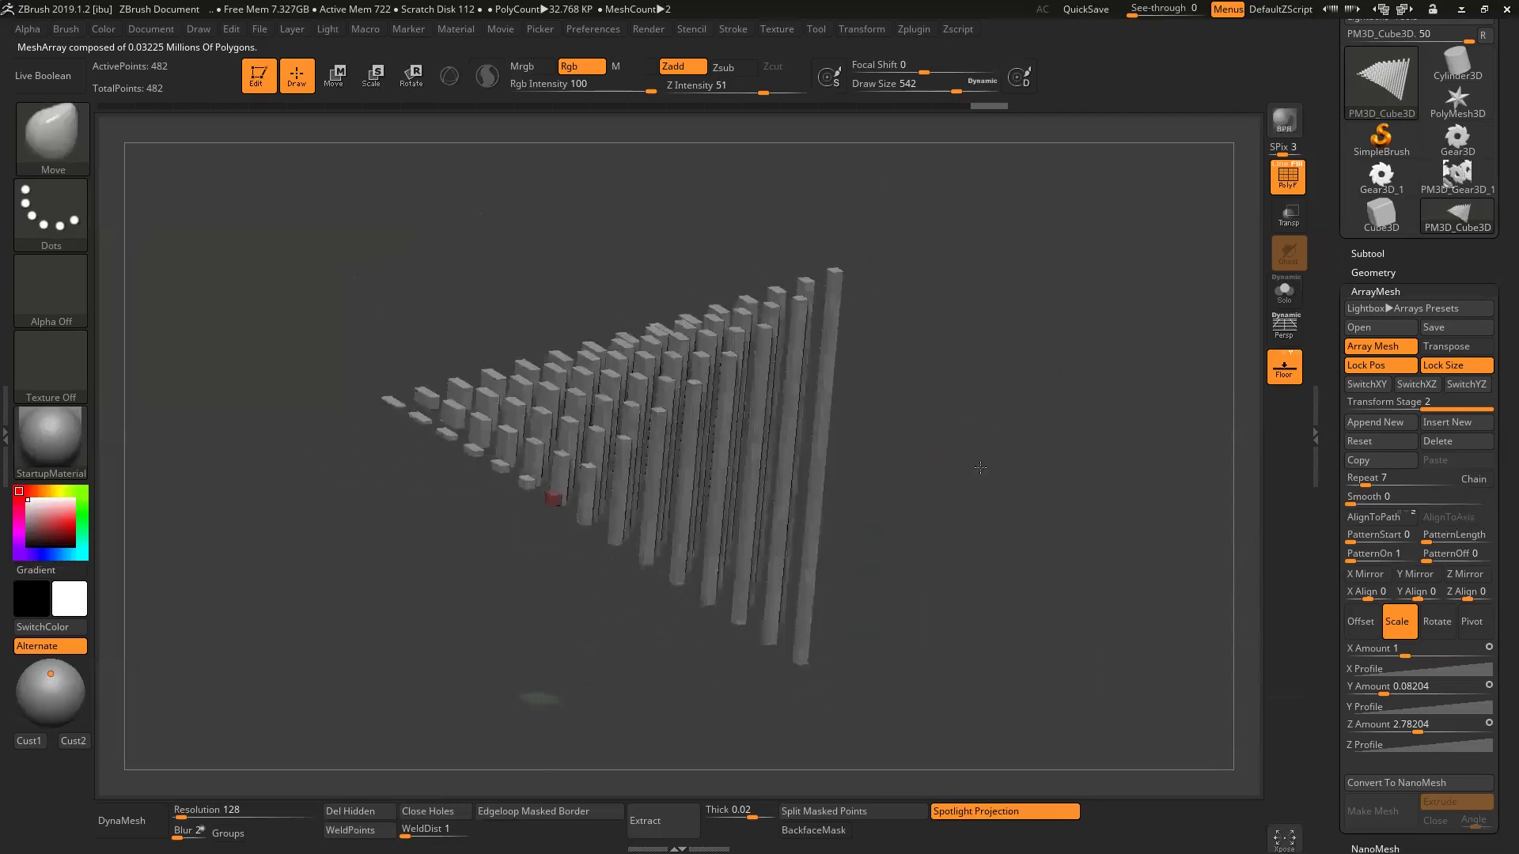
pyautogui.moveTo(828, 475)
pyautogui.keyDown('shift'); pyautogui.mouseDown()
pyautogui.moveTo(990, 452)
pyautogui.moveTo(982, 435)
pyautogui.moveTo(899, 441)
pyautogui.mouseUp(); pyautogui.keyUp('shift')
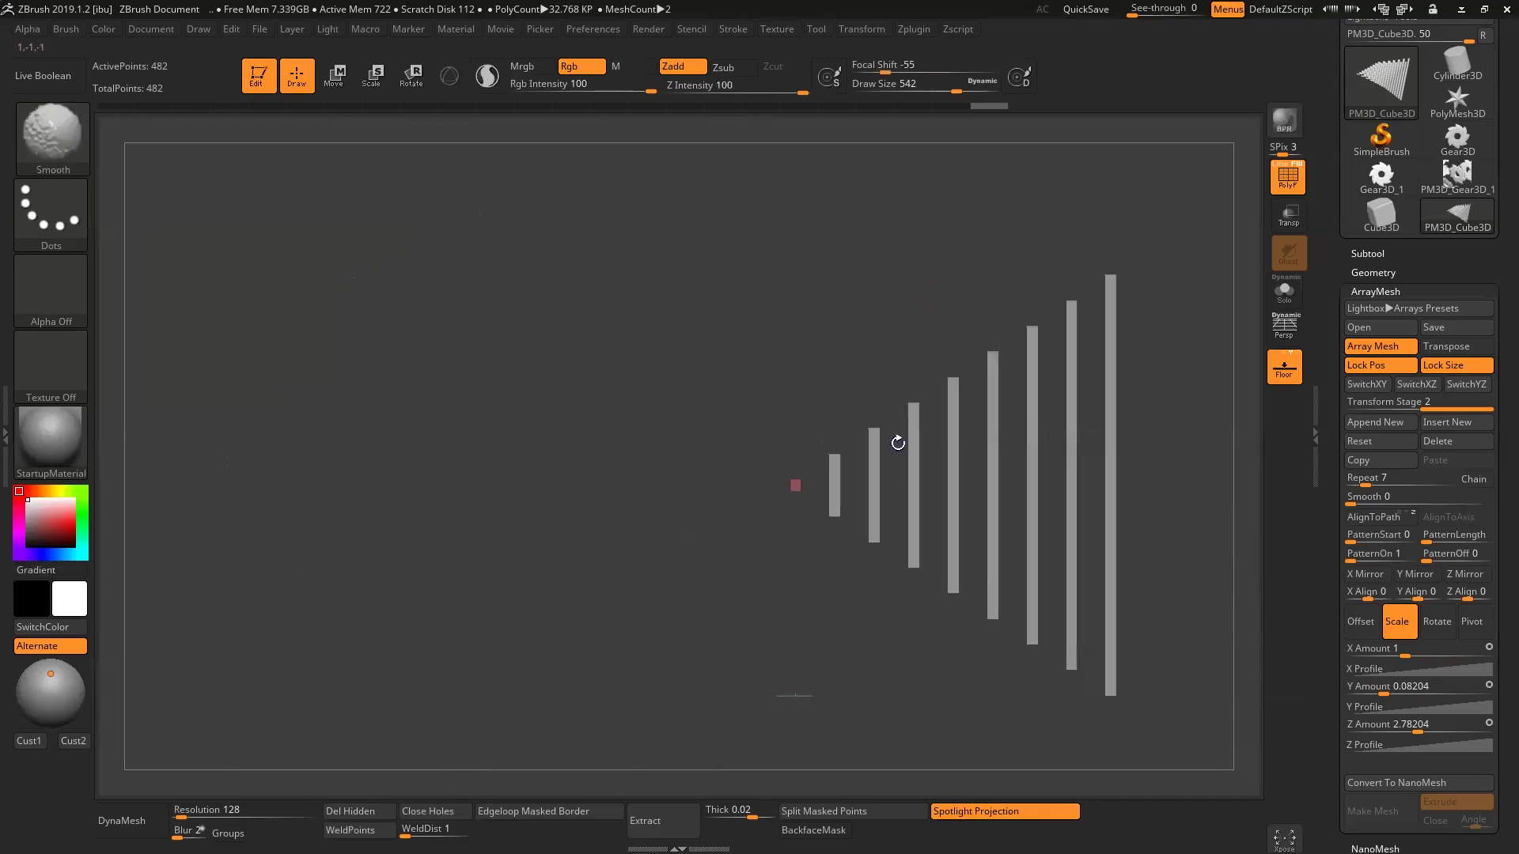
# - Toggle Lock Pos, then undo the scale changes
pyautogui.click(1379, 366)
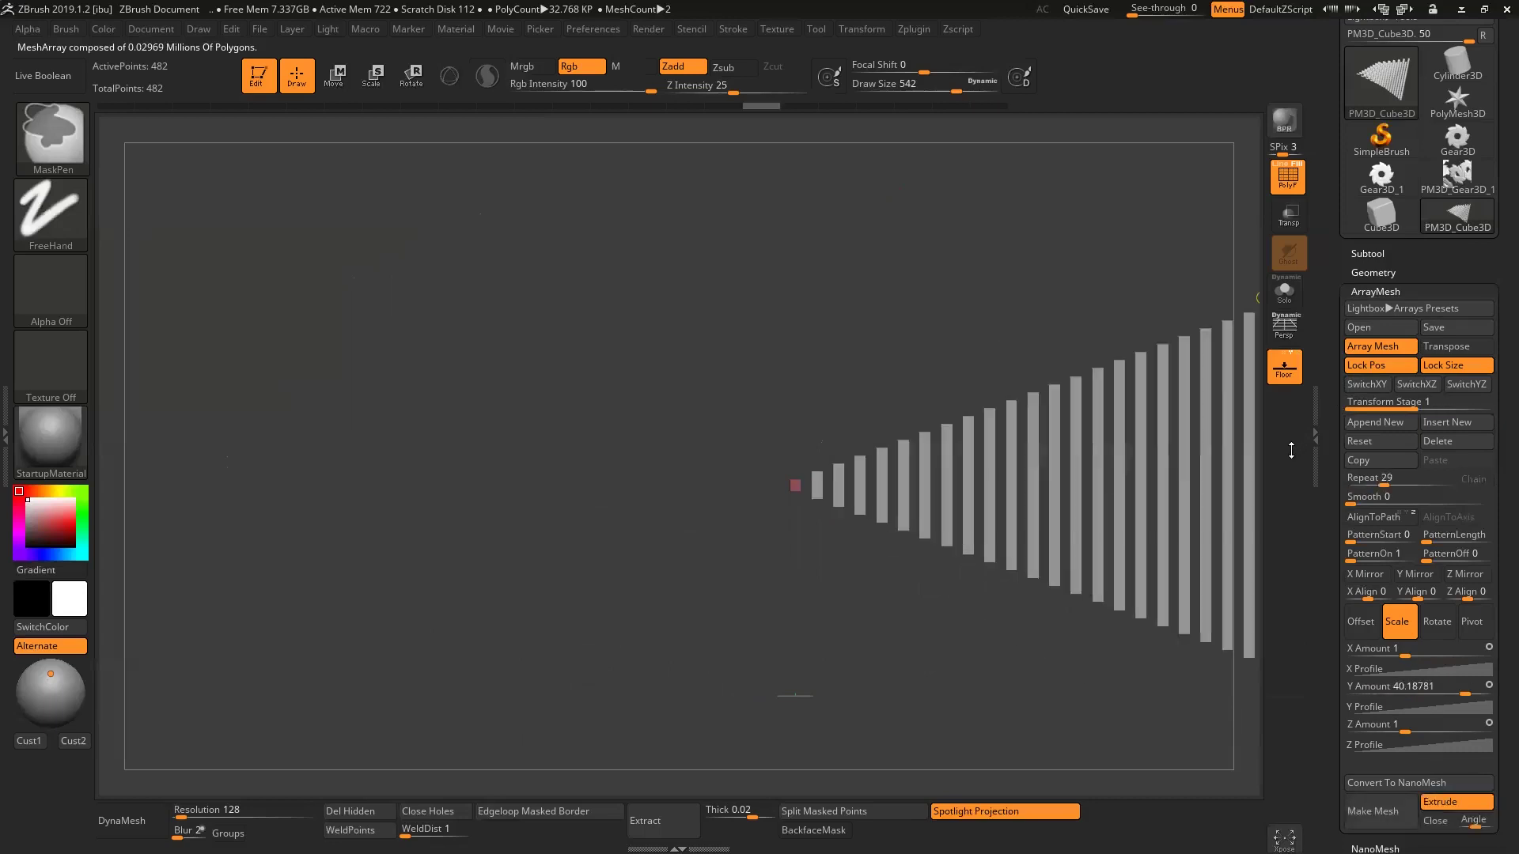
pyautogui.hotkey('ctrl', 'z')
pyautogui.hotkey('ctrl', 'z')
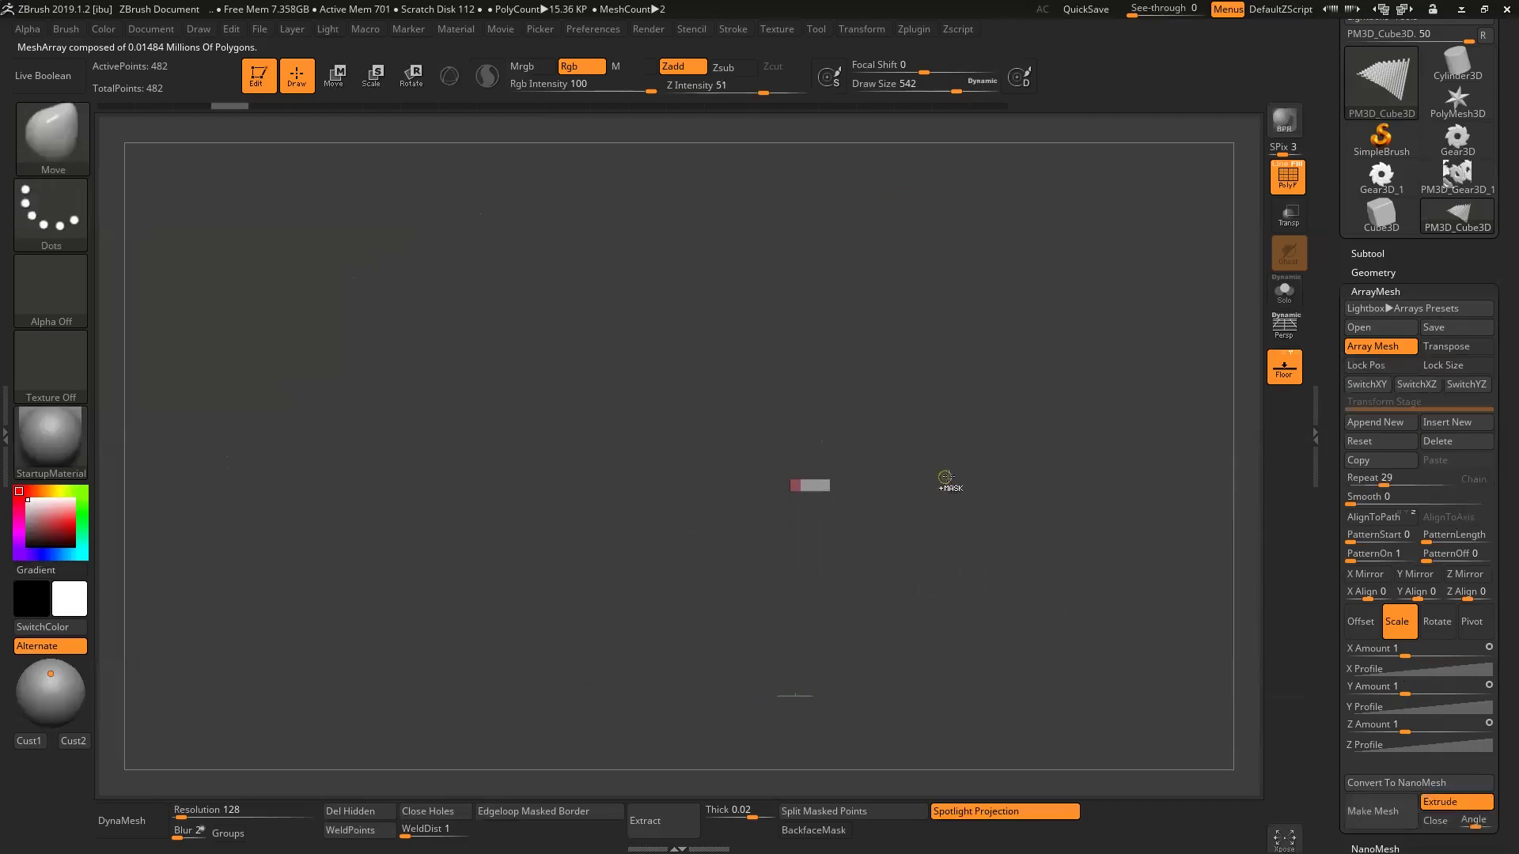
pyautogui.hotkey('ctrl', 'z')
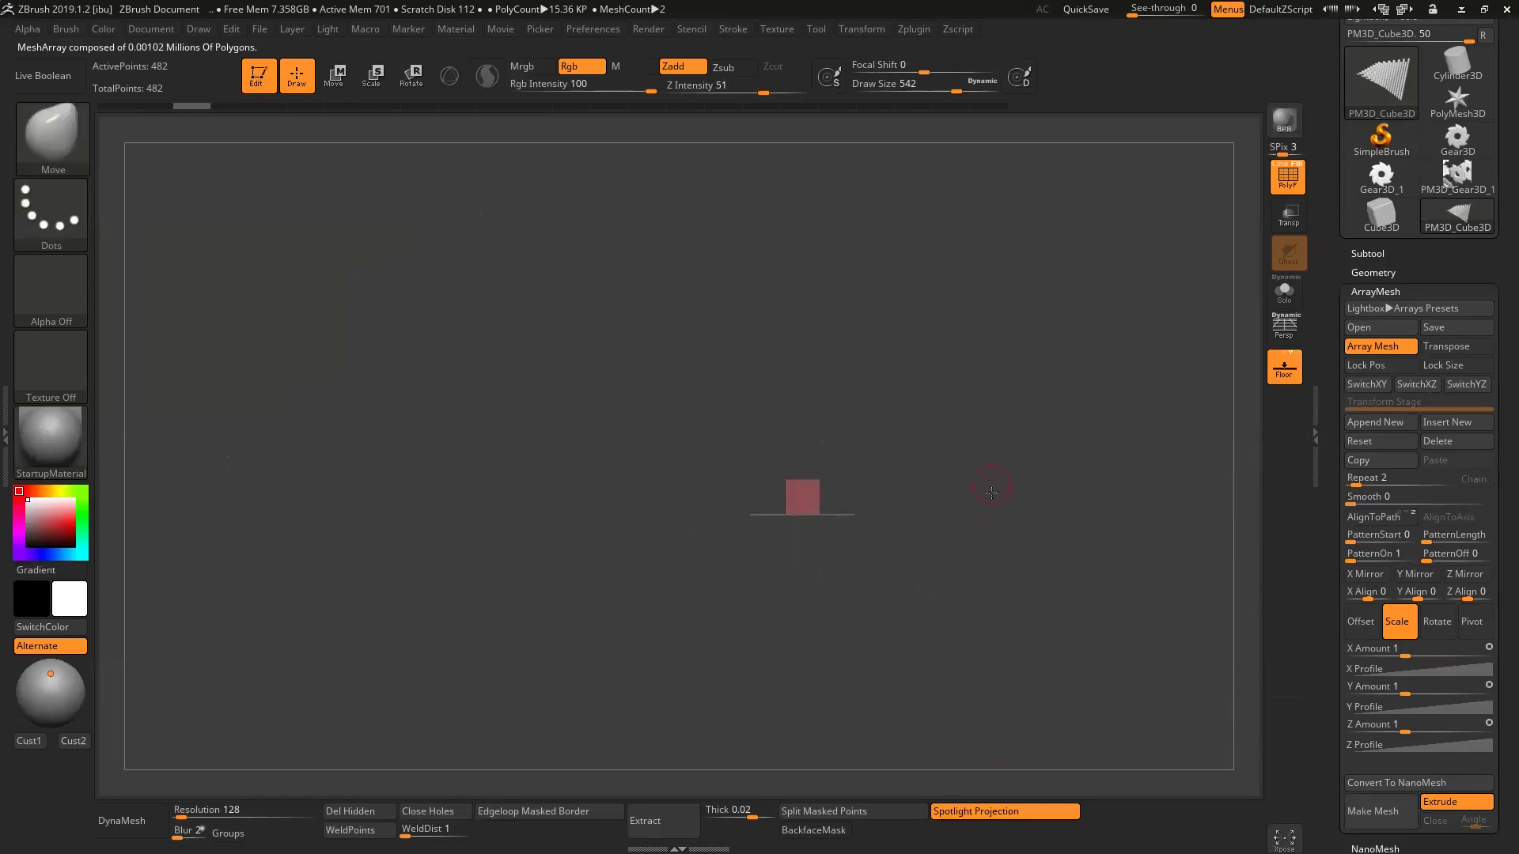
# - Undo back to the single block and rotate the copies around X with 11 repeats
pyautogui.hotkey('ctrl', 'z')
pyautogui.hotkey('ctrl', 'z')
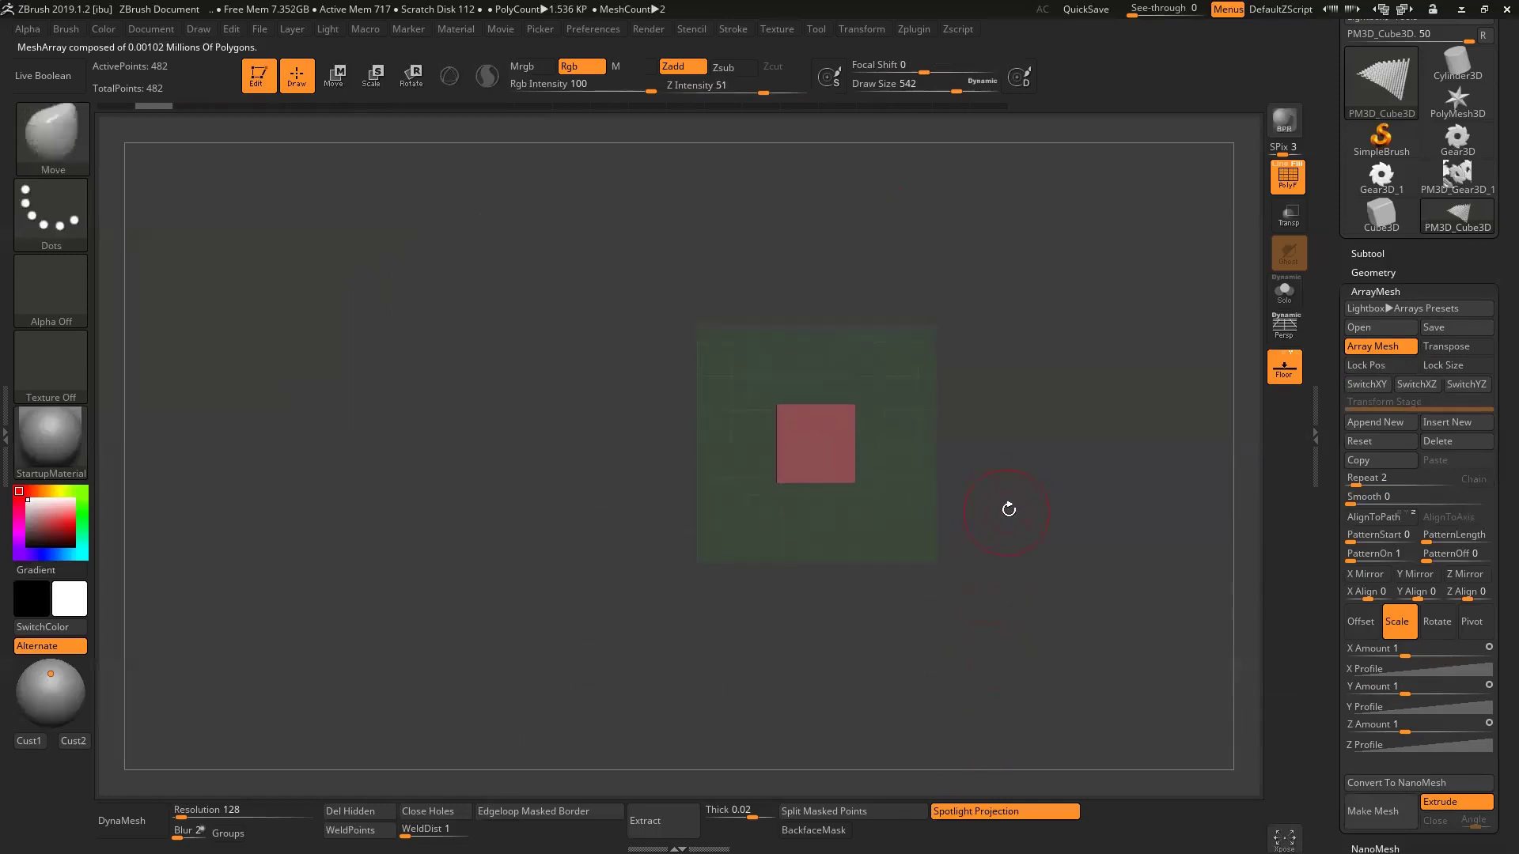
pyautogui.moveTo(1008, 510); pyautogui.dragTo(1183, 546)
pyautogui.click(1437, 625)
pyautogui.moveTo(1424, 648); pyautogui.dragTo(1433, 643)
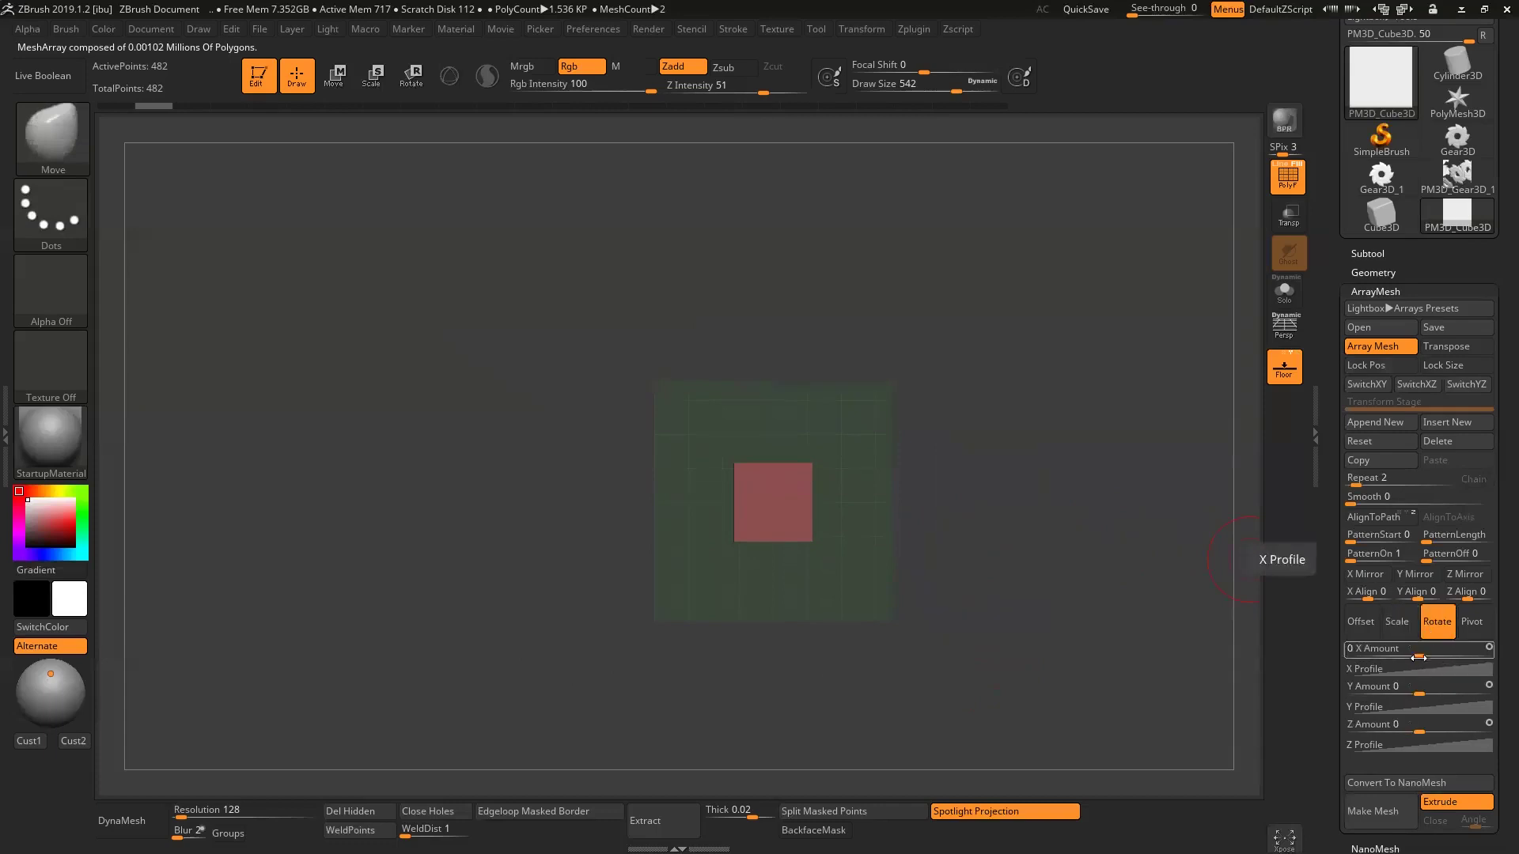
pyautogui.moveTo(1358, 479); pyautogui.dragTo(1416, 484)
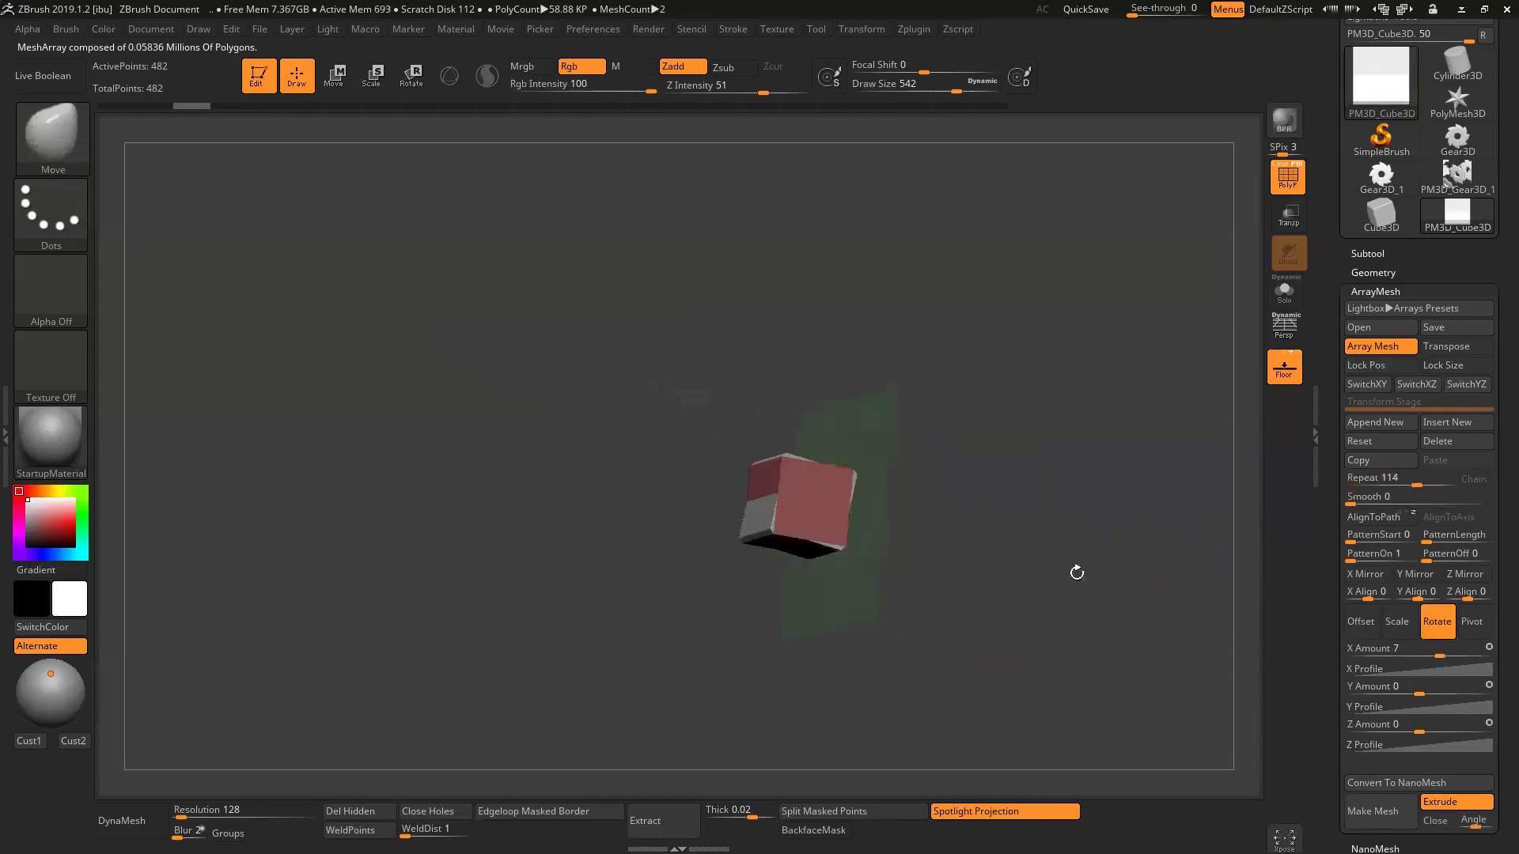
pyautogui.moveTo(1061, 489); pyautogui.dragTo(1078, 567)
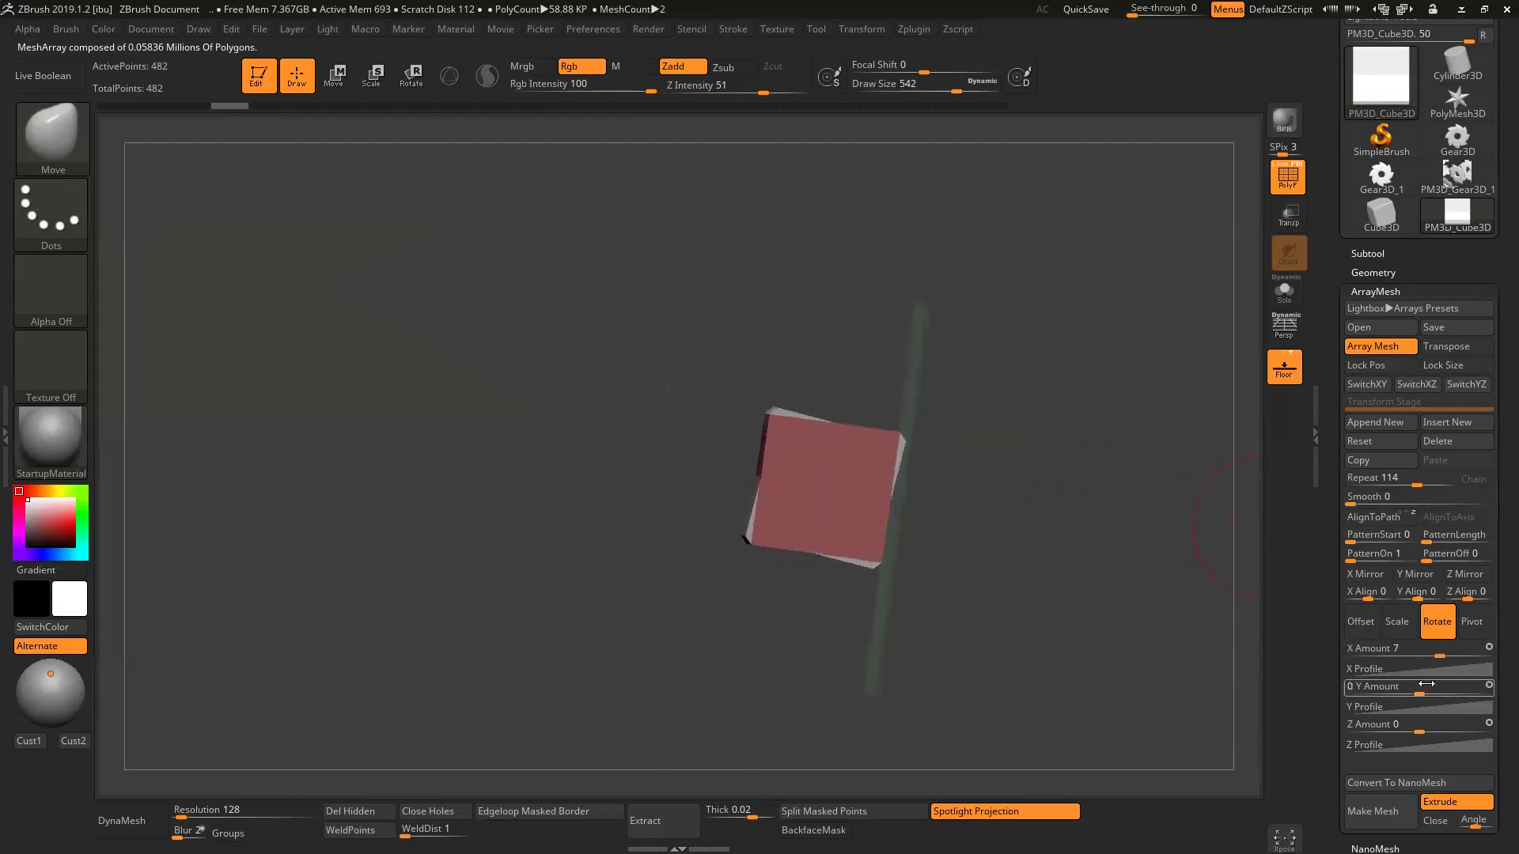
# - Cut the repeats to 9 and set Rotate X Amount to 360 for an even ring
pyautogui.moveTo(1432, 650); pyautogui.dragTo(1451, 656)
pyautogui.moveTo(1143, 596)
pyautogui.mouseDown()
pyautogui.moveTo(1164, 655)
pyautogui.moveTo(680, 584)
pyautogui.moveTo(810, 451)
pyautogui.mouseUp()
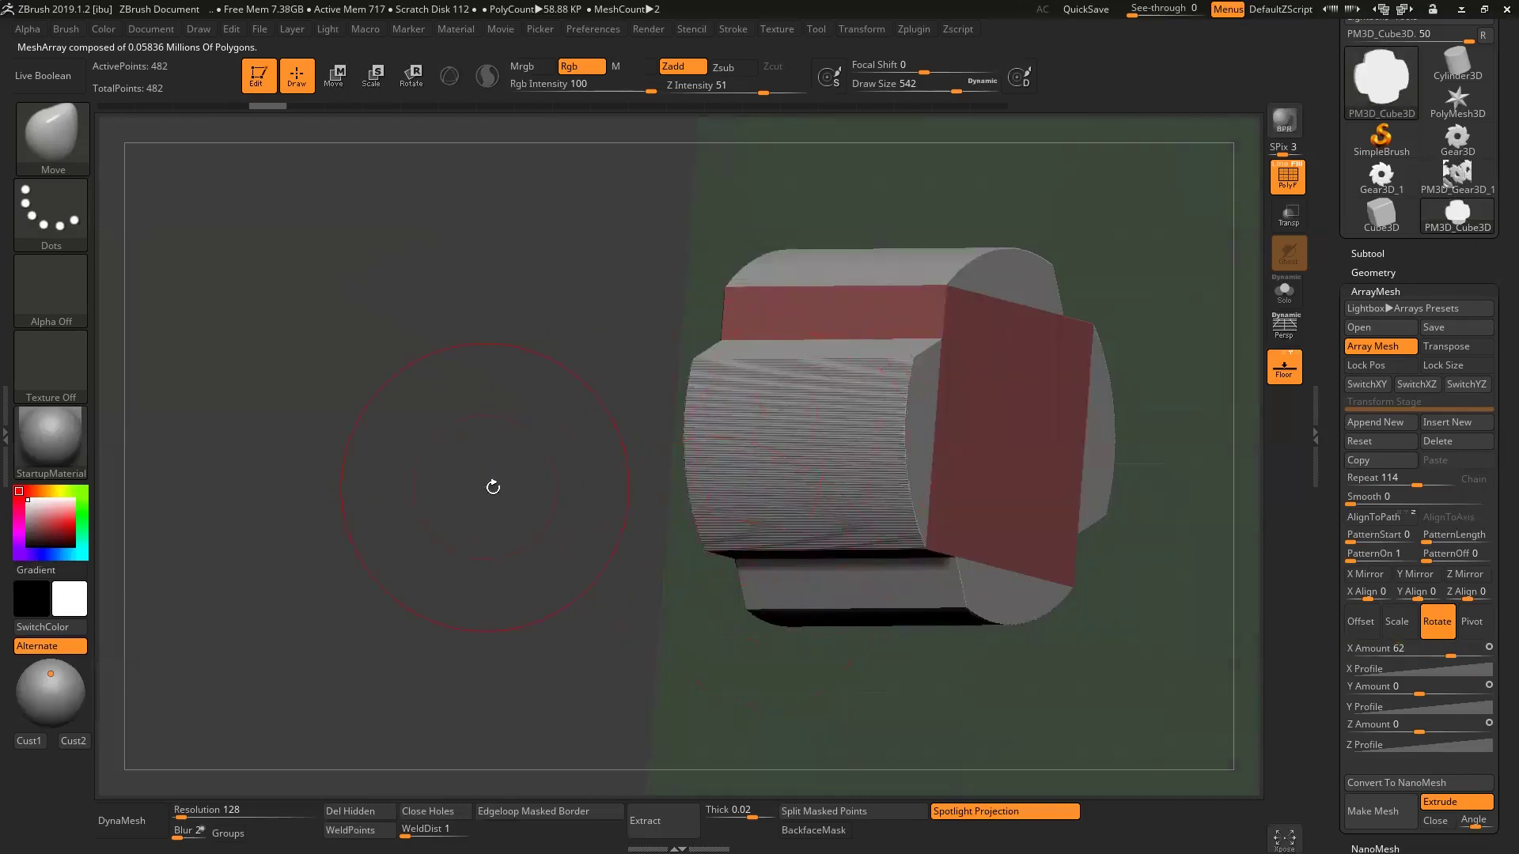
pyautogui.moveTo(1412, 484); pyautogui.dragTo(1368, 482)
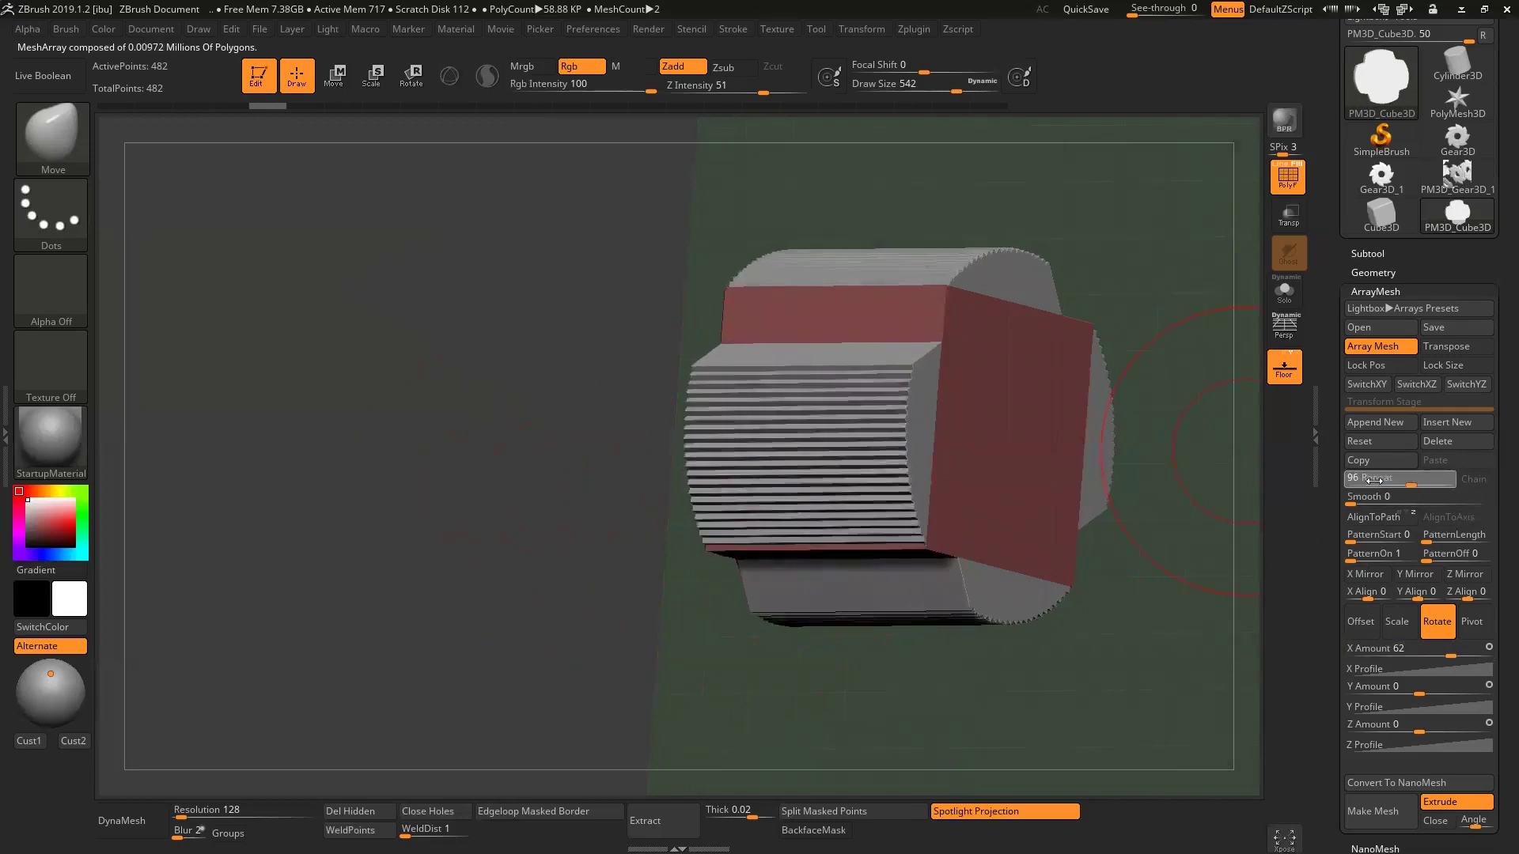
pyautogui.keyDown('shift'); pyautogui.moveTo(625, 485); pyautogui.dragTo(505, 521); pyautogui.keyUp('shift')
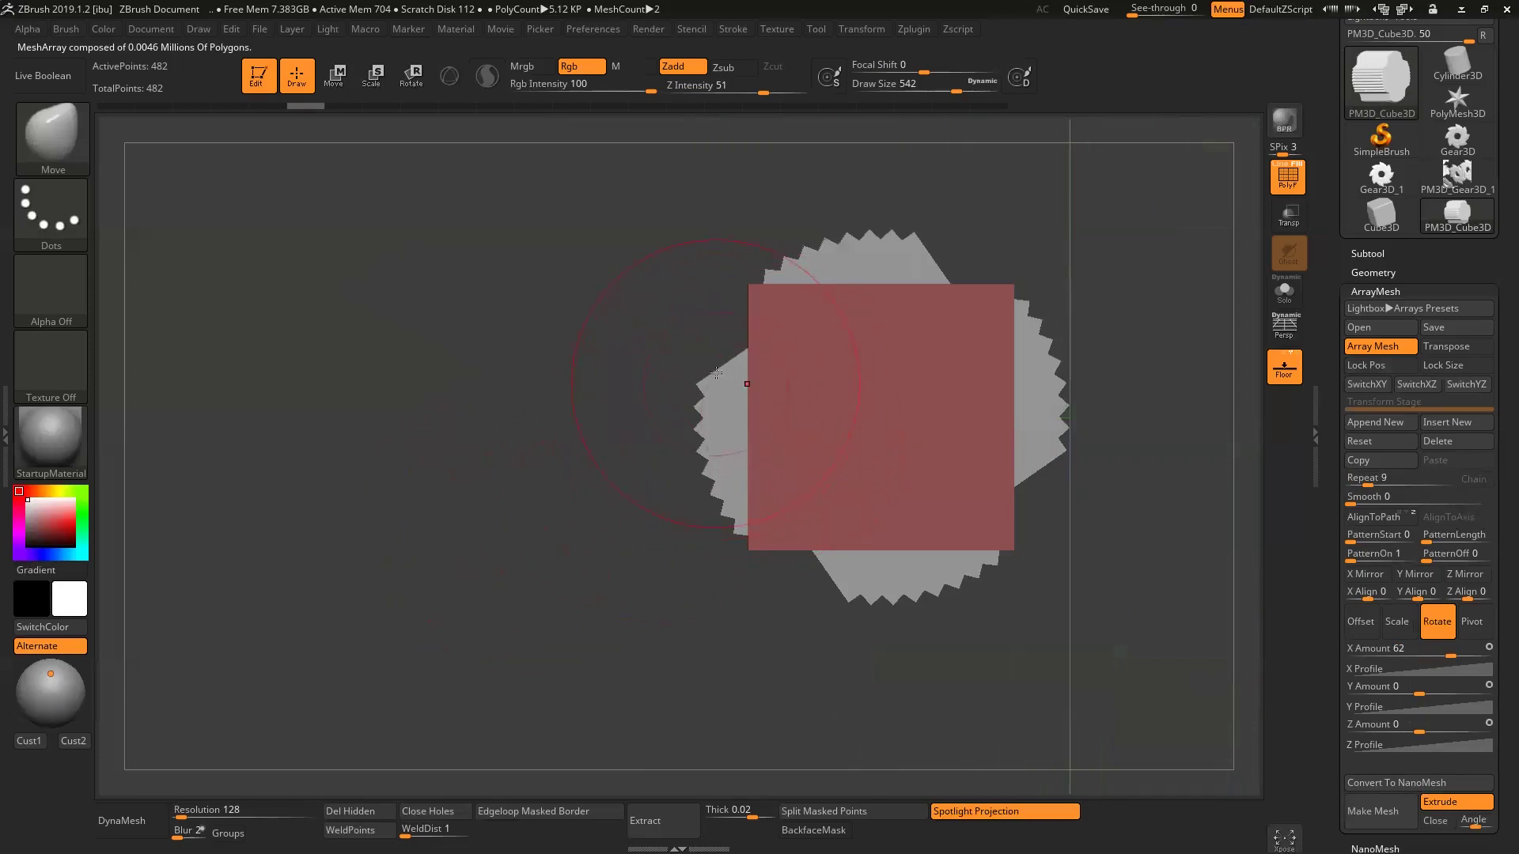
pyautogui.moveTo(1450, 652); pyautogui.dragTo(1480, 657)
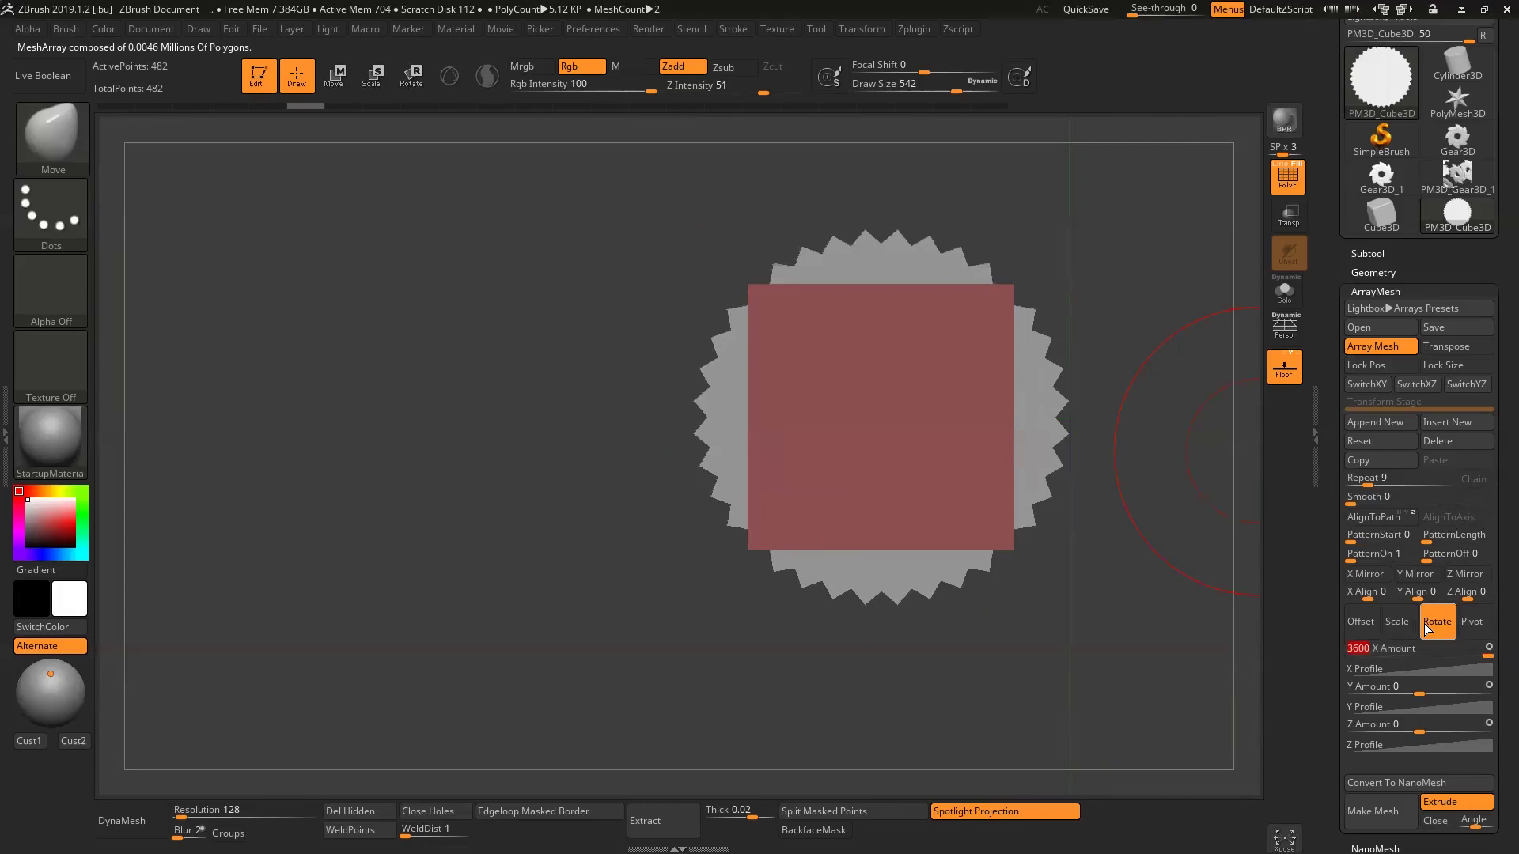
pyautogui.write('360')
pyautogui.press('Return')
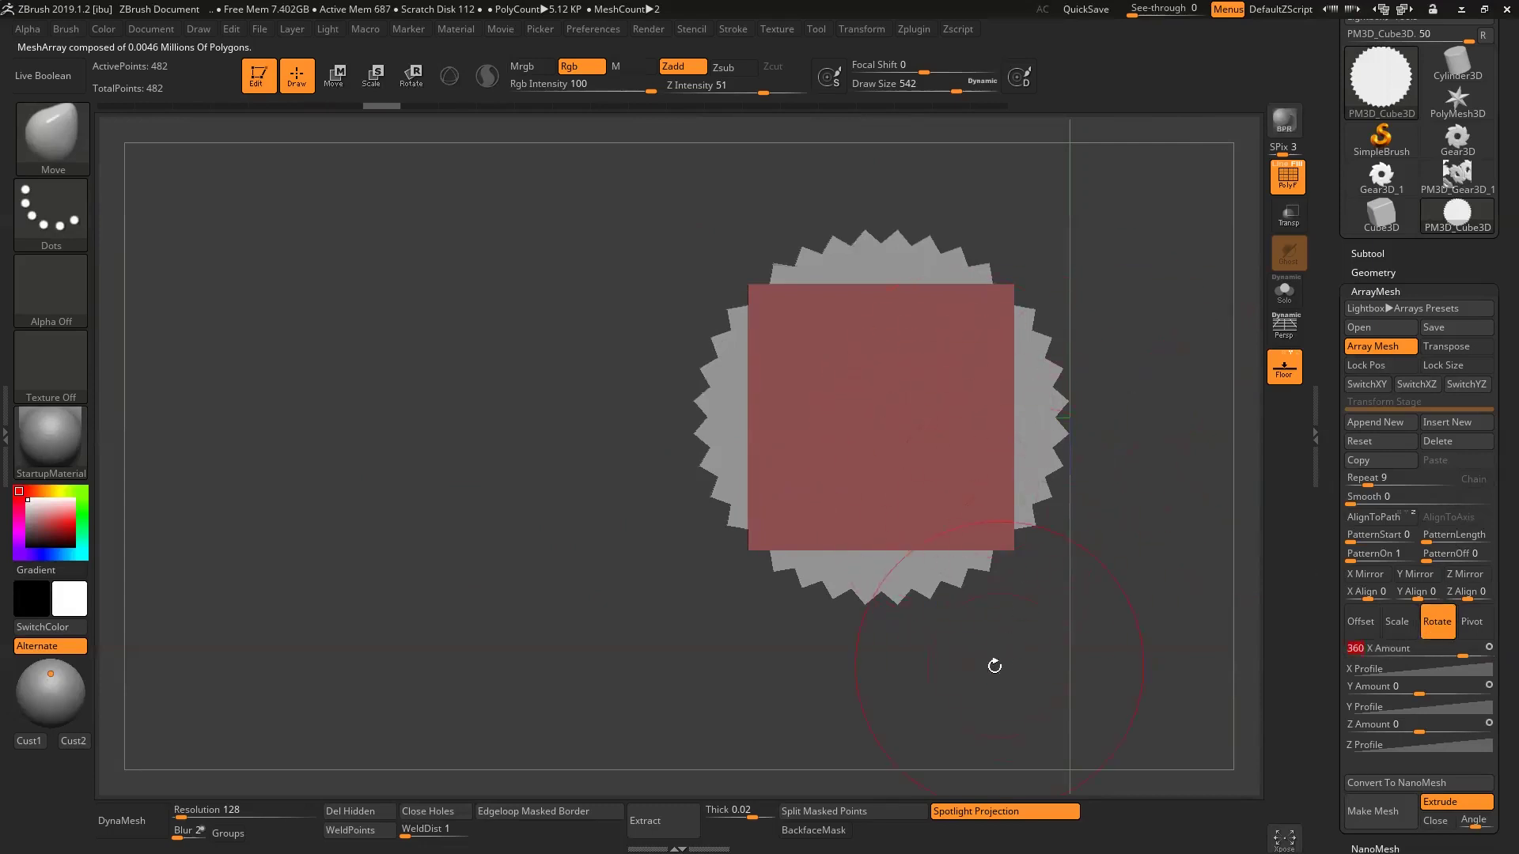
# - Orbit around the nine-copy gear ring to inspect it from several angles
pyautogui.moveTo(1012, 682); pyautogui.dragTo(1059, 671)
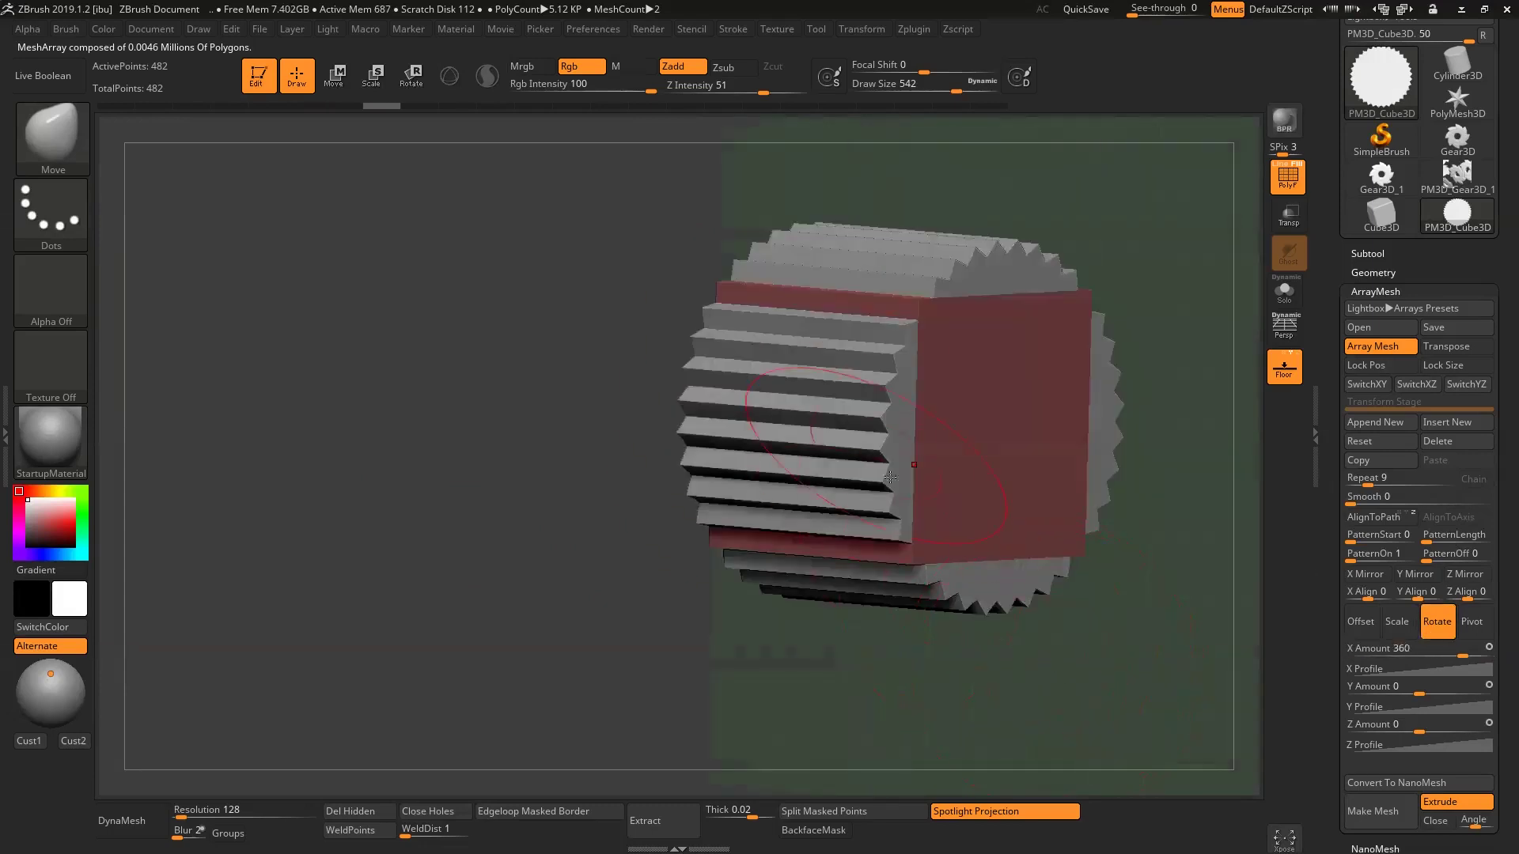
pyautogui.moveTo(577, 479); pyautogui.dragTo(617, 584)
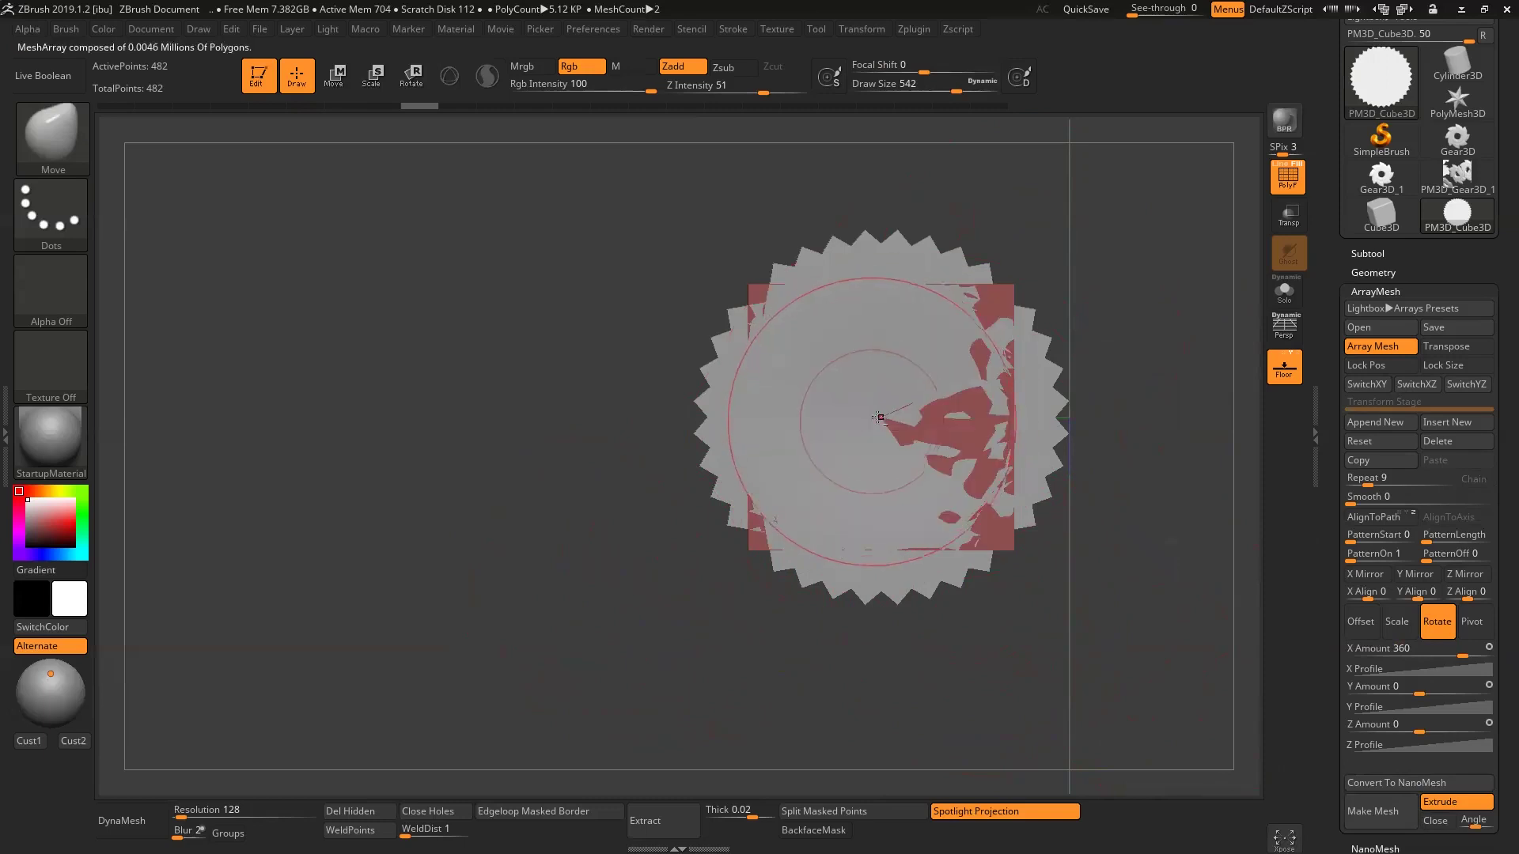
pyautogui.moveTo(1013, 293)
pyautogui.mouseDown()
pyautogui.moveTo(770, 356)
pyautogui.moveTo(1140, 291)
pyautogui.mouseUp()
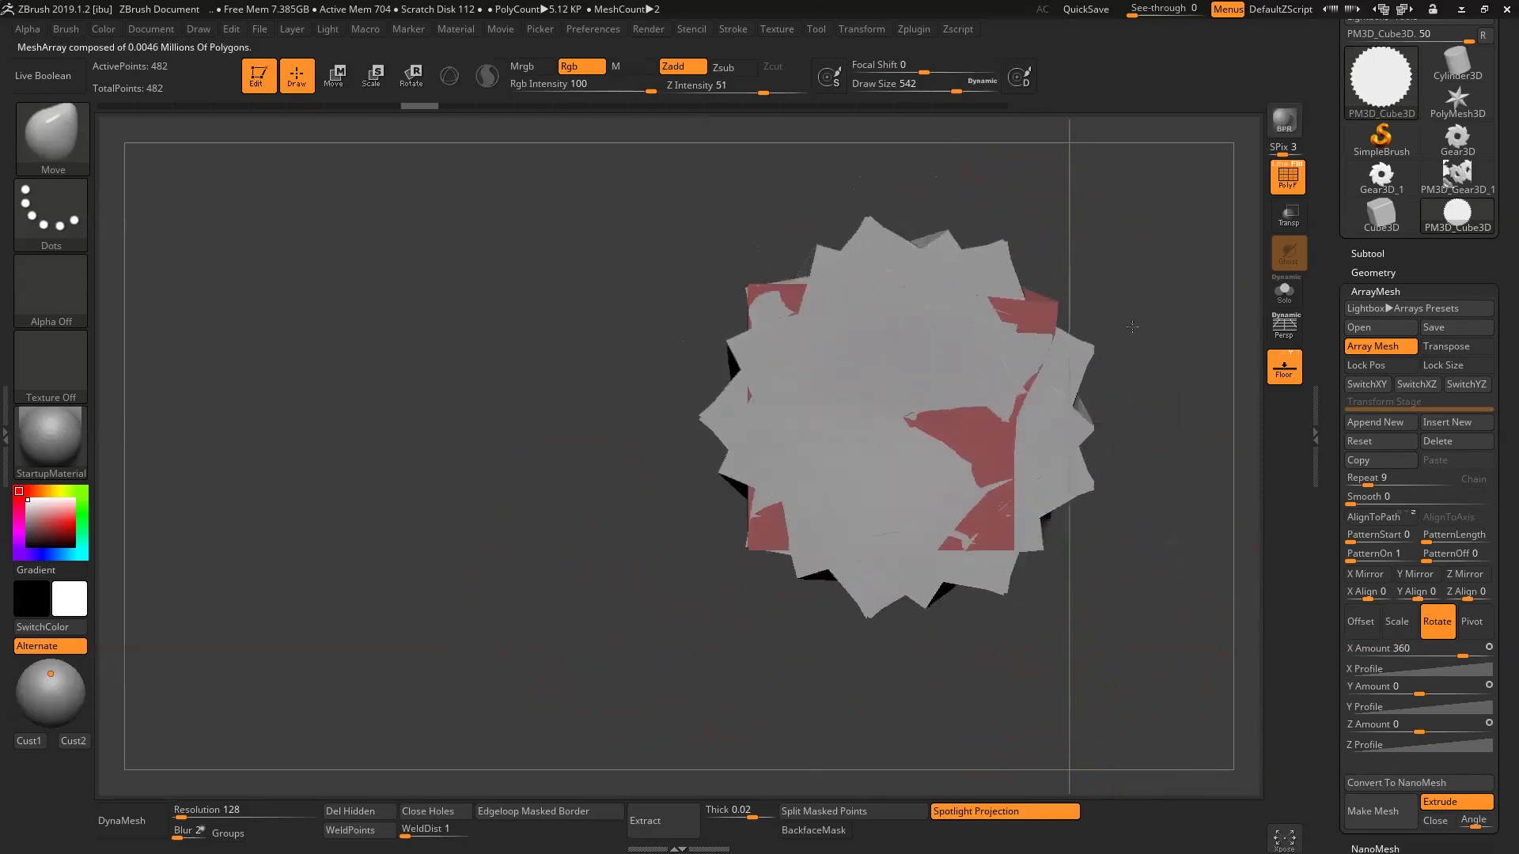
pyautogui.moveTo(980, 631)
pyautogui.keyDown('shift'); pyautogui.mouseDown()
pyautogui.moveTo(998, 512)
pyautogui.moveTo(981, 496)
pyautogui.moveTo(1054, 478)
pyautogui.moveTo(757, 602)
pyautogui.mouseUp(); pyautogui.keyUp('shift')
pyautogui.keyDown('alt'); pyautogui.moveTo(990, 524); pyautogui.dragTo(944, 525); pyautogui.keyUp('alt')
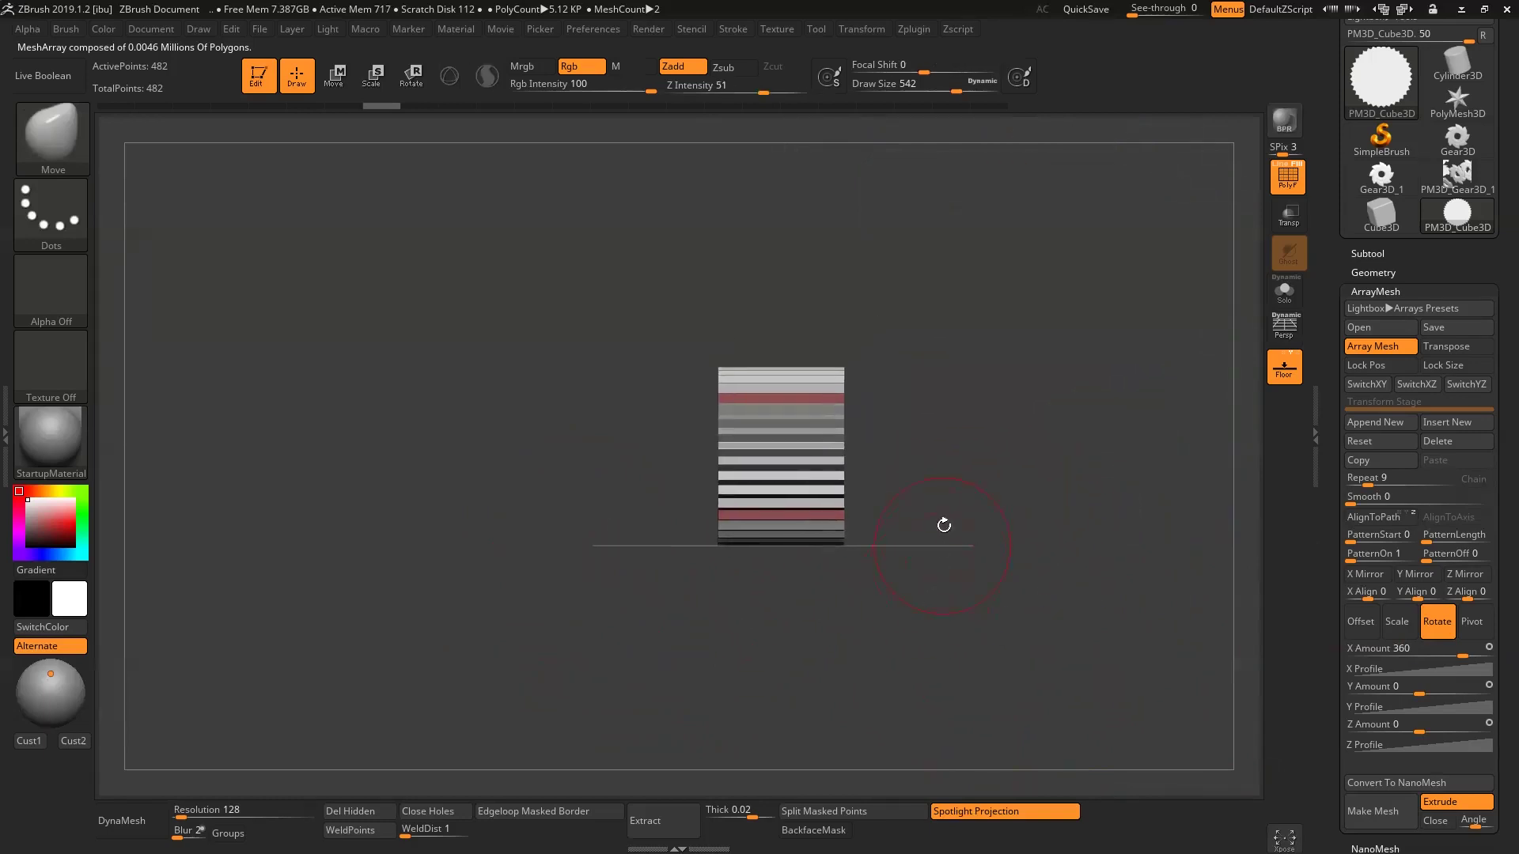
# - Load the ArrayMesh19.ZAM preset from Lightbox Arrays Presets and close the browser
pyautogui.click(1433, 309)
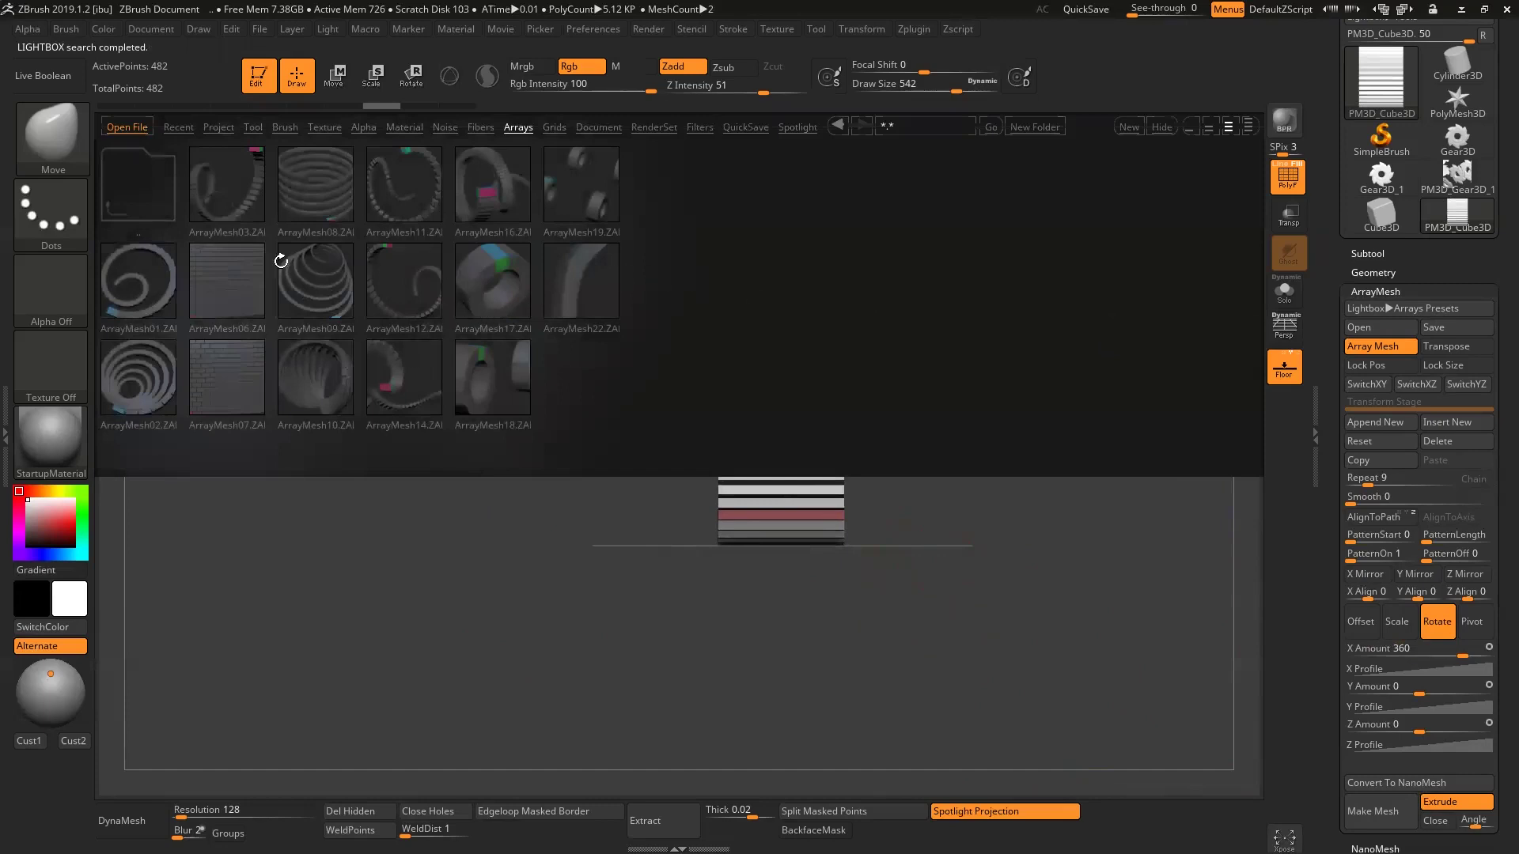
pyautogui.moveTo(938, 543)
pyautogui.mouseDown()
pyautogui.moveTo(881, 545)
pyautogui.moveTo(859, 566)
pyautogui.moveTo(713, 434)
pyautogui.mouseUp()
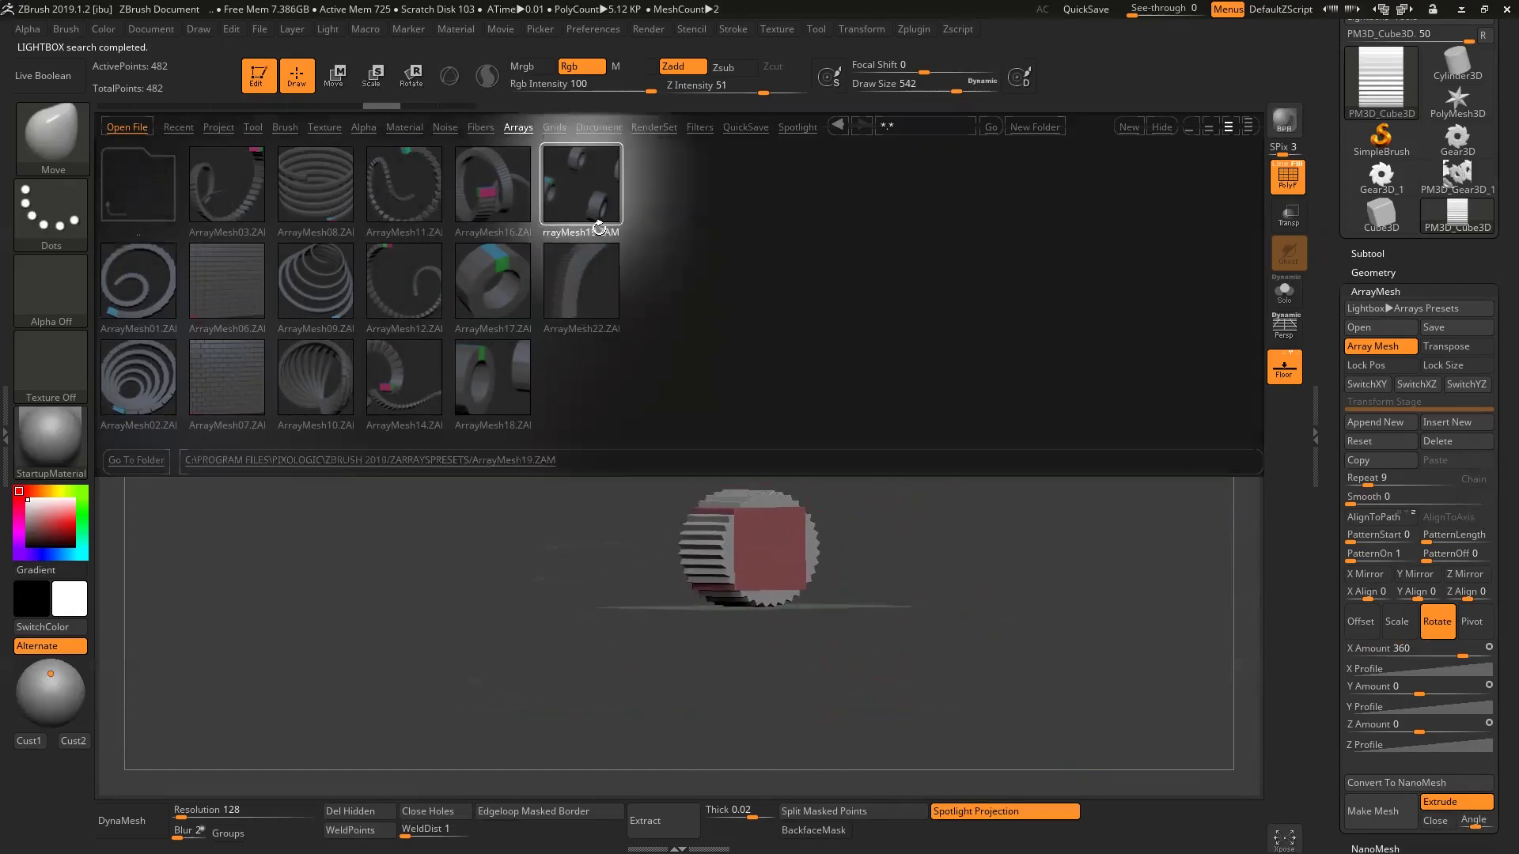
pyautogui.scroll(-1, 582, 187)
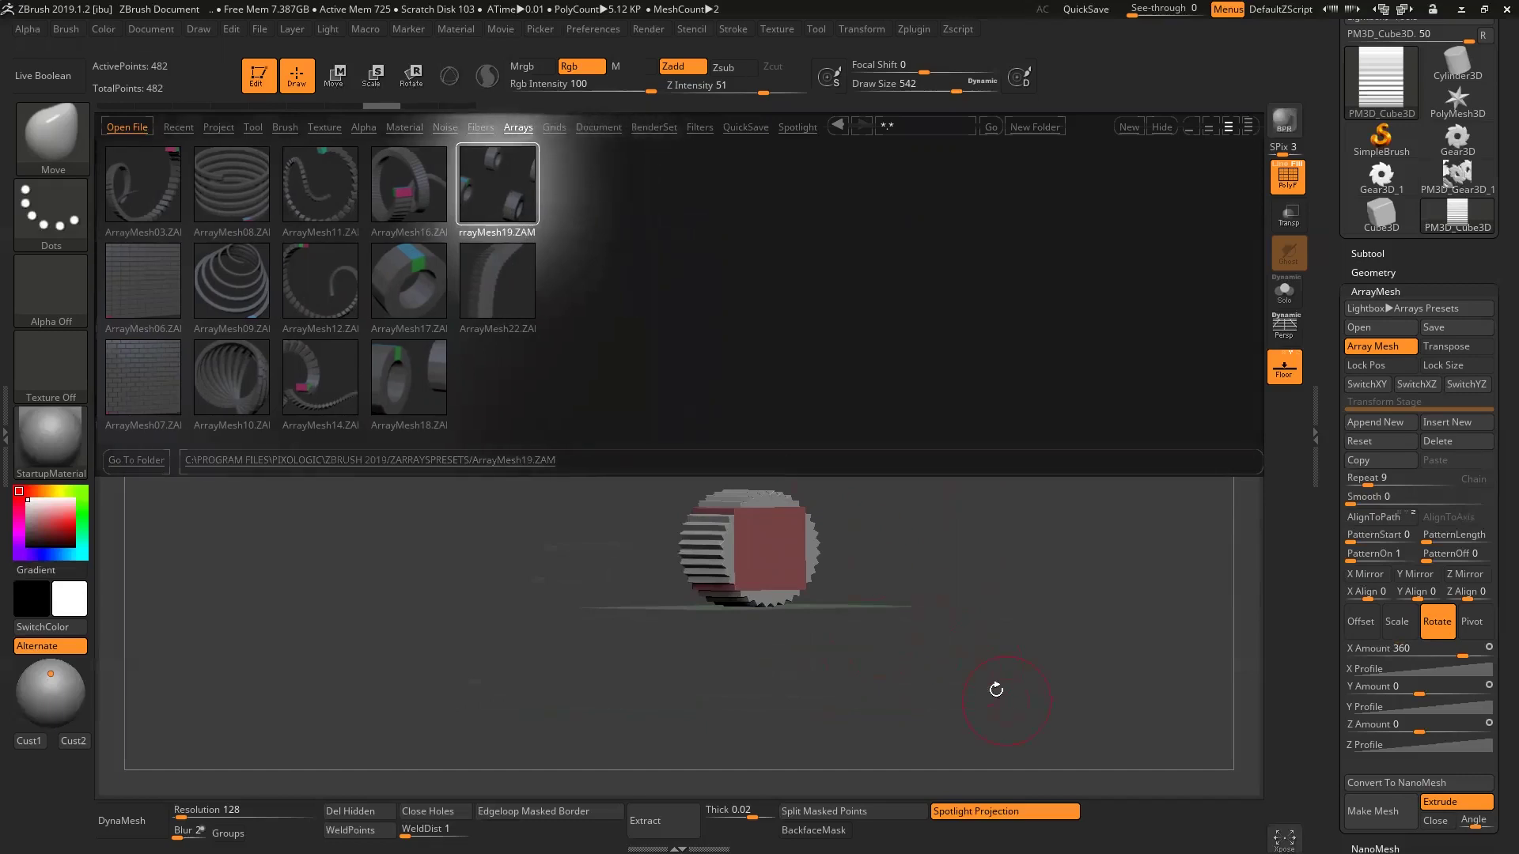
pyautogui.scroll(-2, 515, 204)
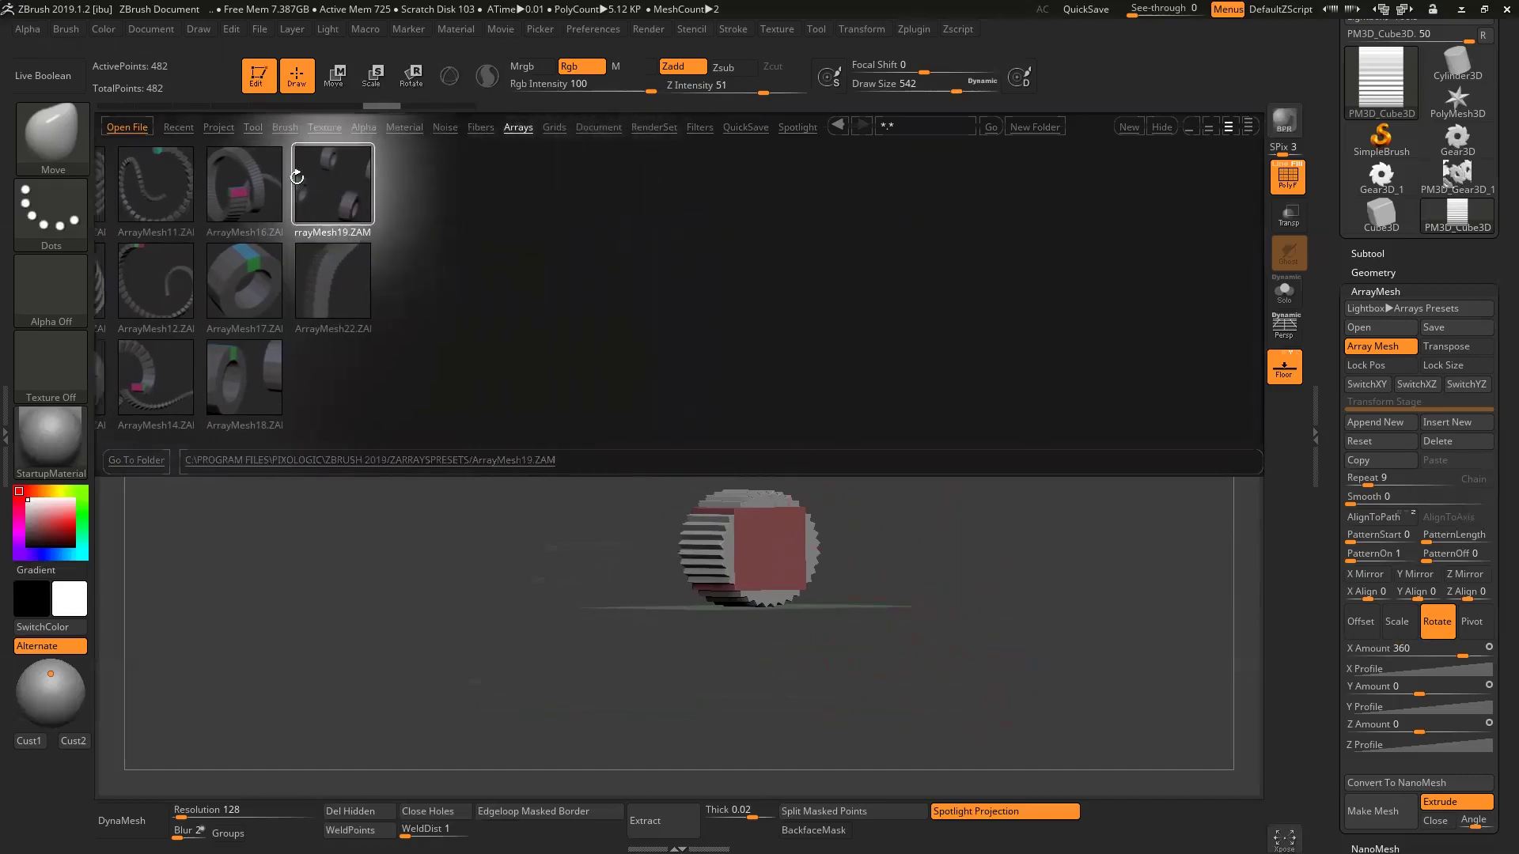
pyautogui.doubleClick(336, 191)
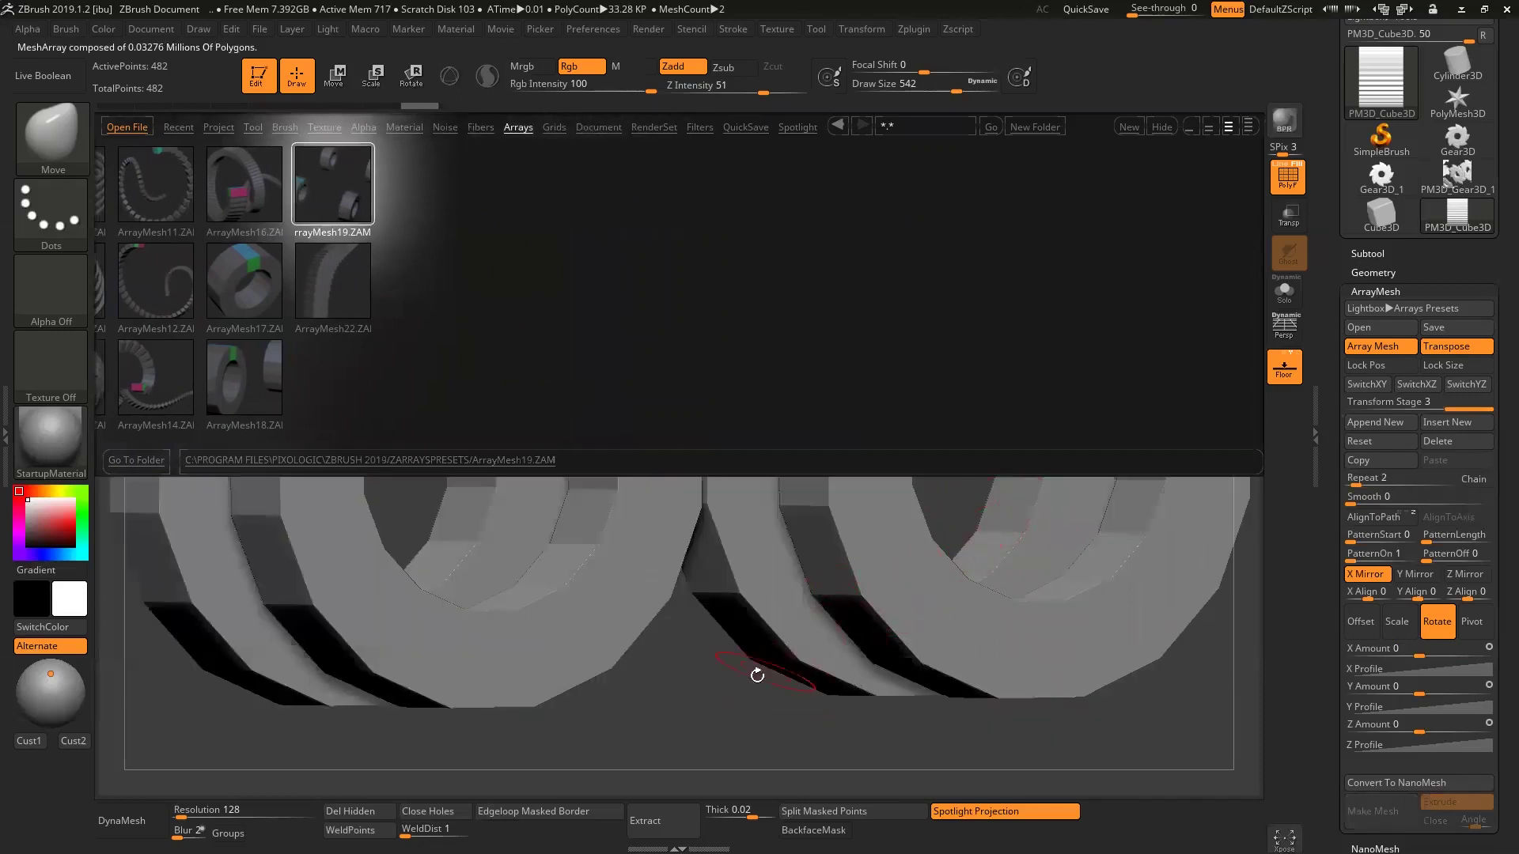
pyautogui.press('f')
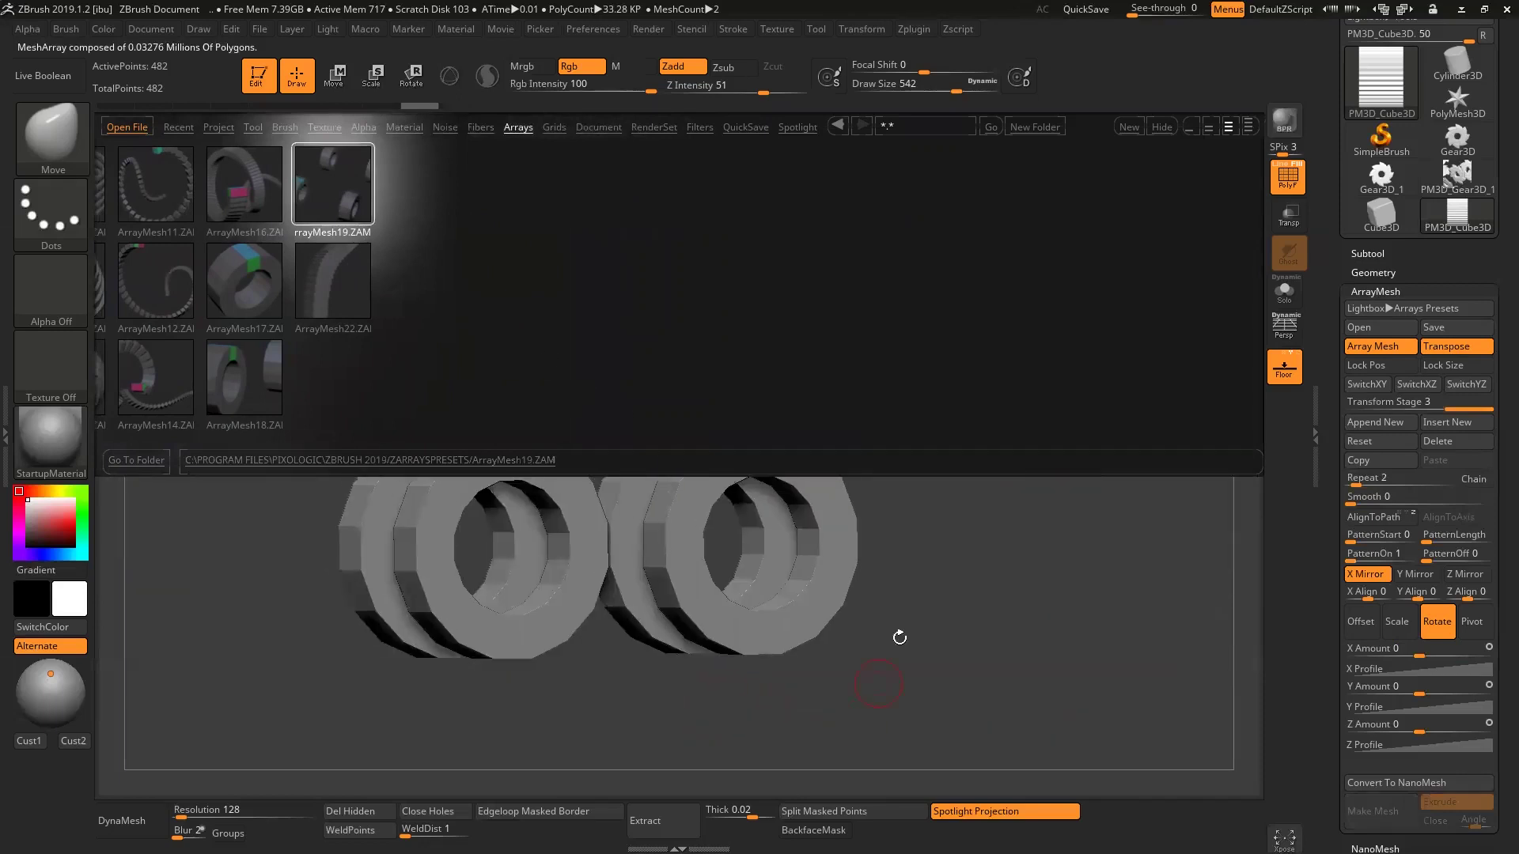
pyautogui.press(',')
# - Orbit the rings, then shift the copies slightly along Z with Offset
pyautogui.moveTo(1024, 380); pyautogui.dragTo(923, 433)
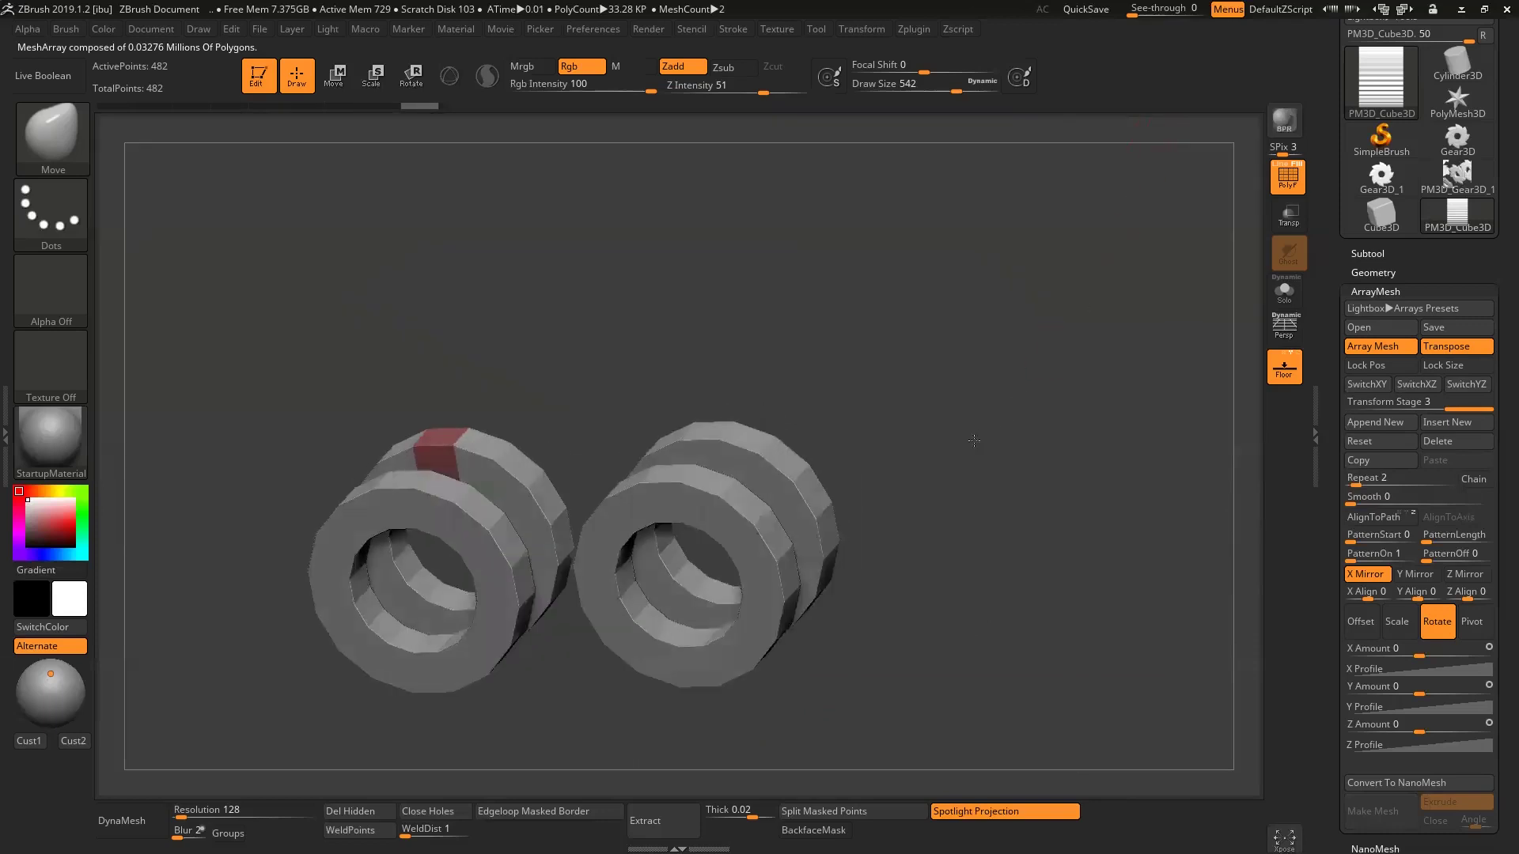
pyautogui.moveTo(453, 438)
pyautogui.mouseDown()
pyautogui.moveTo(476, 389)
pyautogui.moveTo(499, 449)
pyautogui.mouseUp()
pyautogui.moveTo(568, 492); pyautogui.dragTo(901, 563)
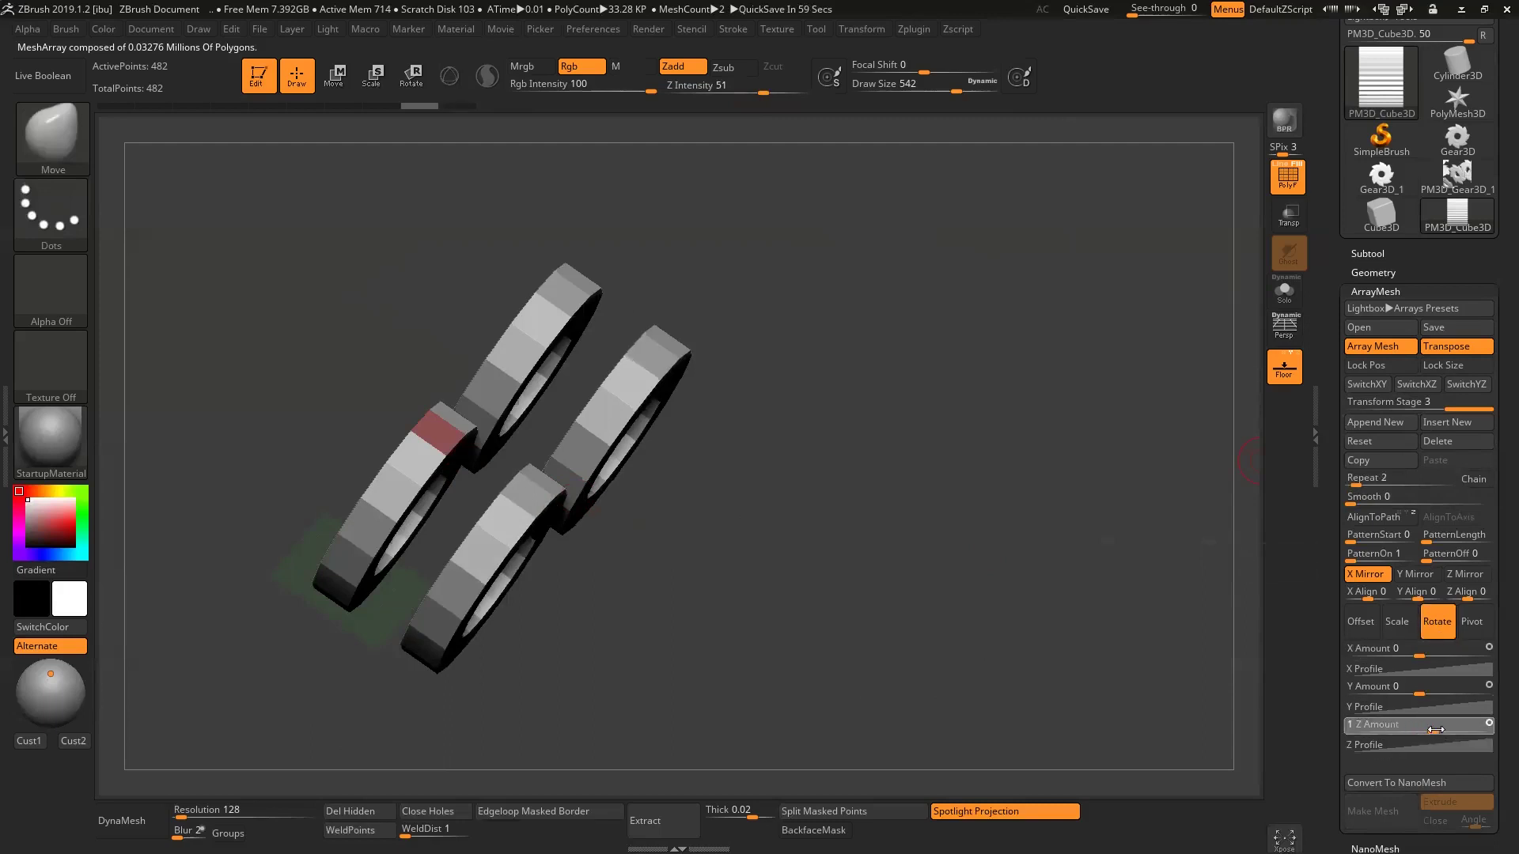
pyautogui.moveTo(1420, 728); pyautogui.dragTo(1443, 732)
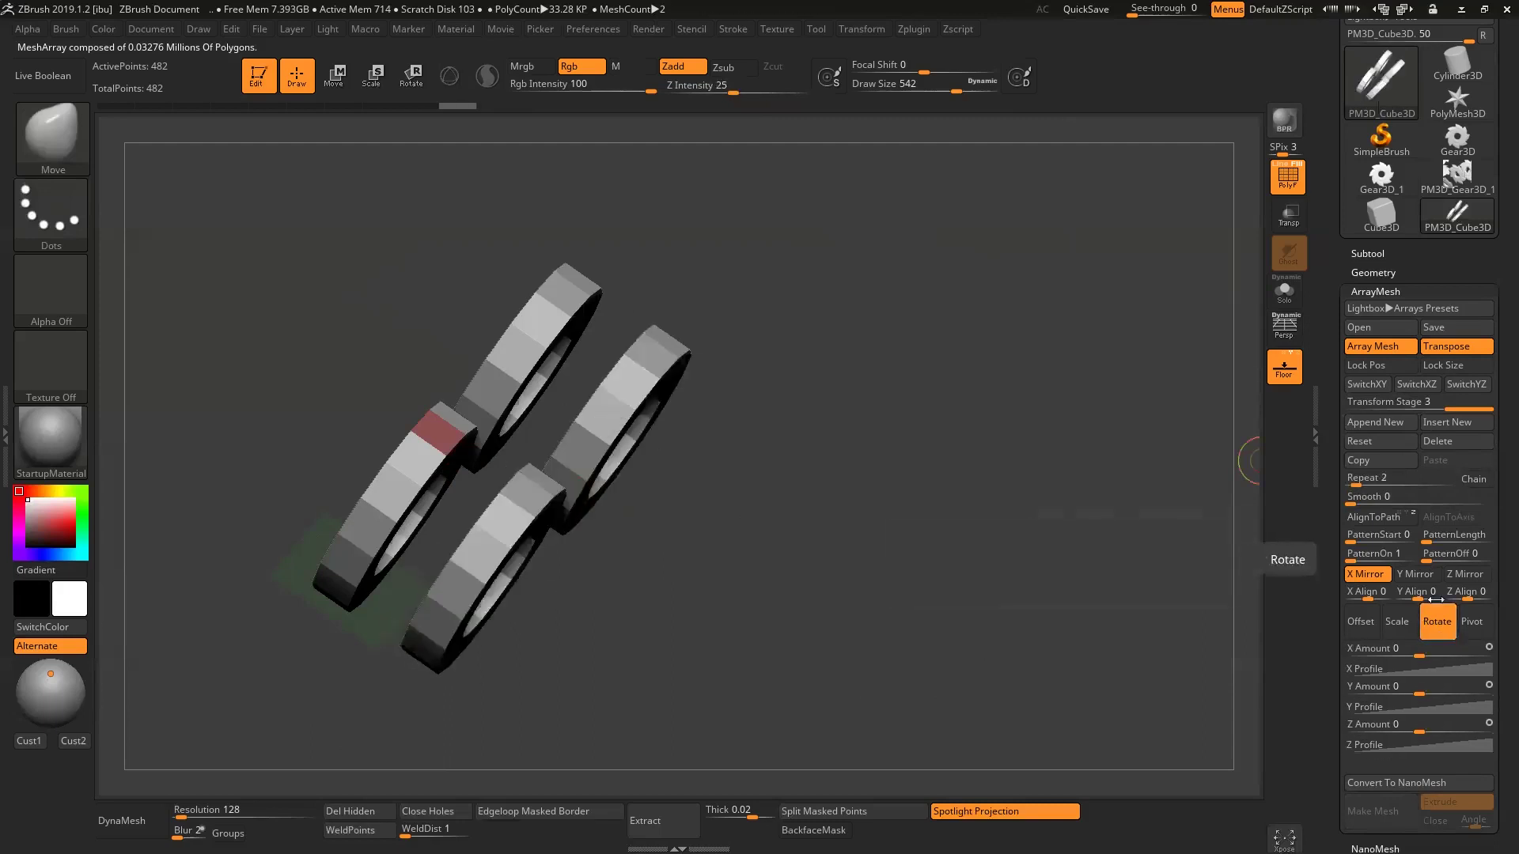
pyautogui.click(1378, 611)
pyautogui.moveTo(1420, 726)
pyautogui.mouseDown()
pyautogui.moveTo(1446, 729)
pyautogui.moveTo(1422, 728)
pyautogui.moveTo(1446, 694)
pyautogui.moveTo(1372, 648)
pyautogui.mouseUp()
# - Orbit and zoom to view all four rings face-on
pyautogui.moveTo(1007, 599); pyautogui.dragTo(1024, 577)
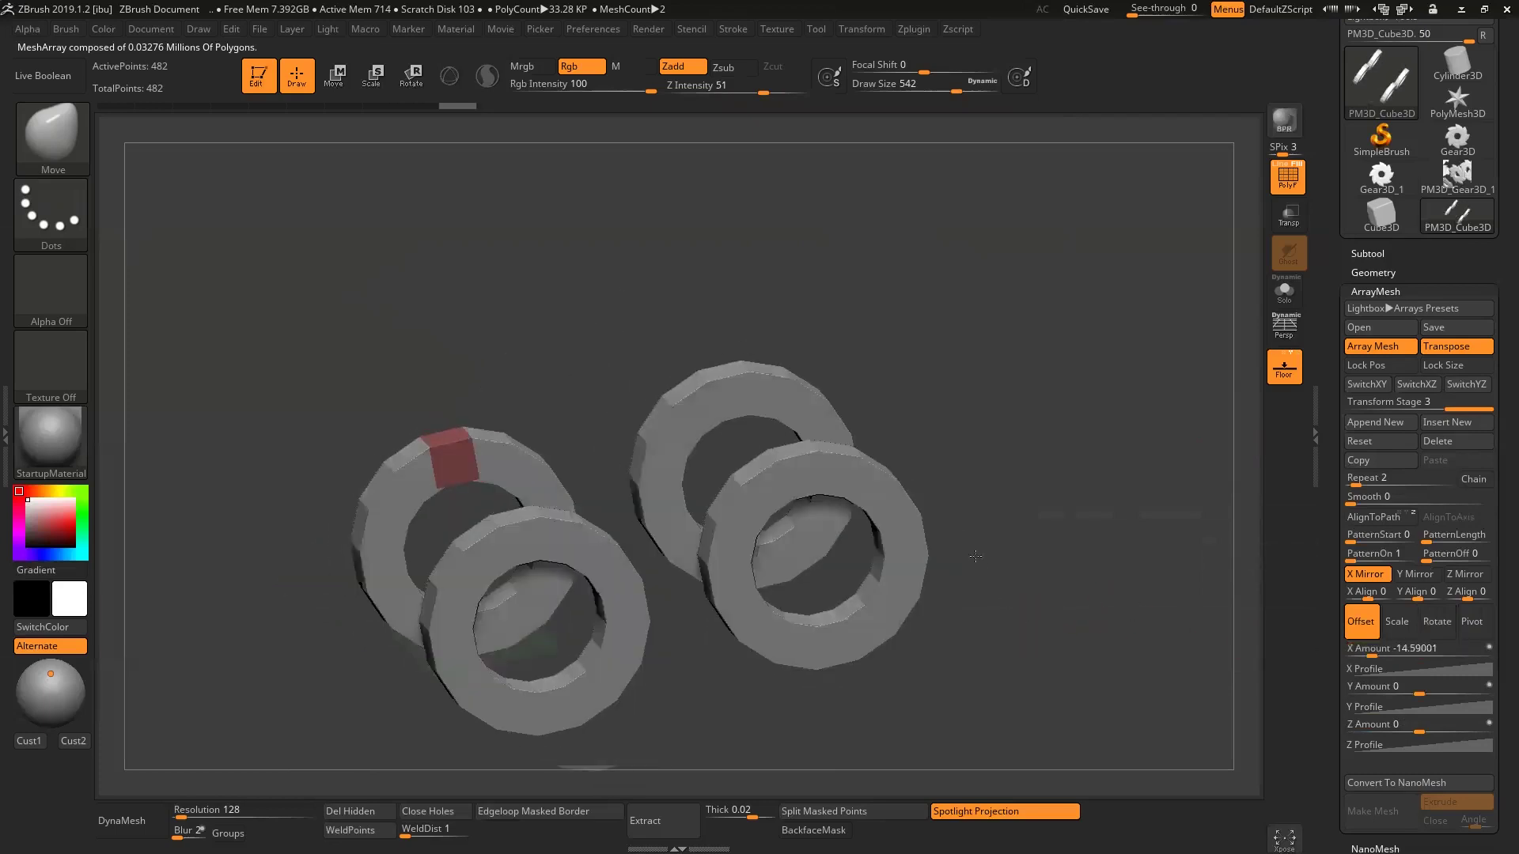
pyautogui.moveTo(1002, 639)
pyautogui.keyDown('shift'); pyautogui.mouseDown()
pyautogui.moveTo(997, 477)
pyautogui.moveTo(974, 549)
pyautogui.mouseUp(); pyautogui.keyUp('shift')
pyautogui.moveTo(736, 426); pyautogui.dragTo(746, 455)
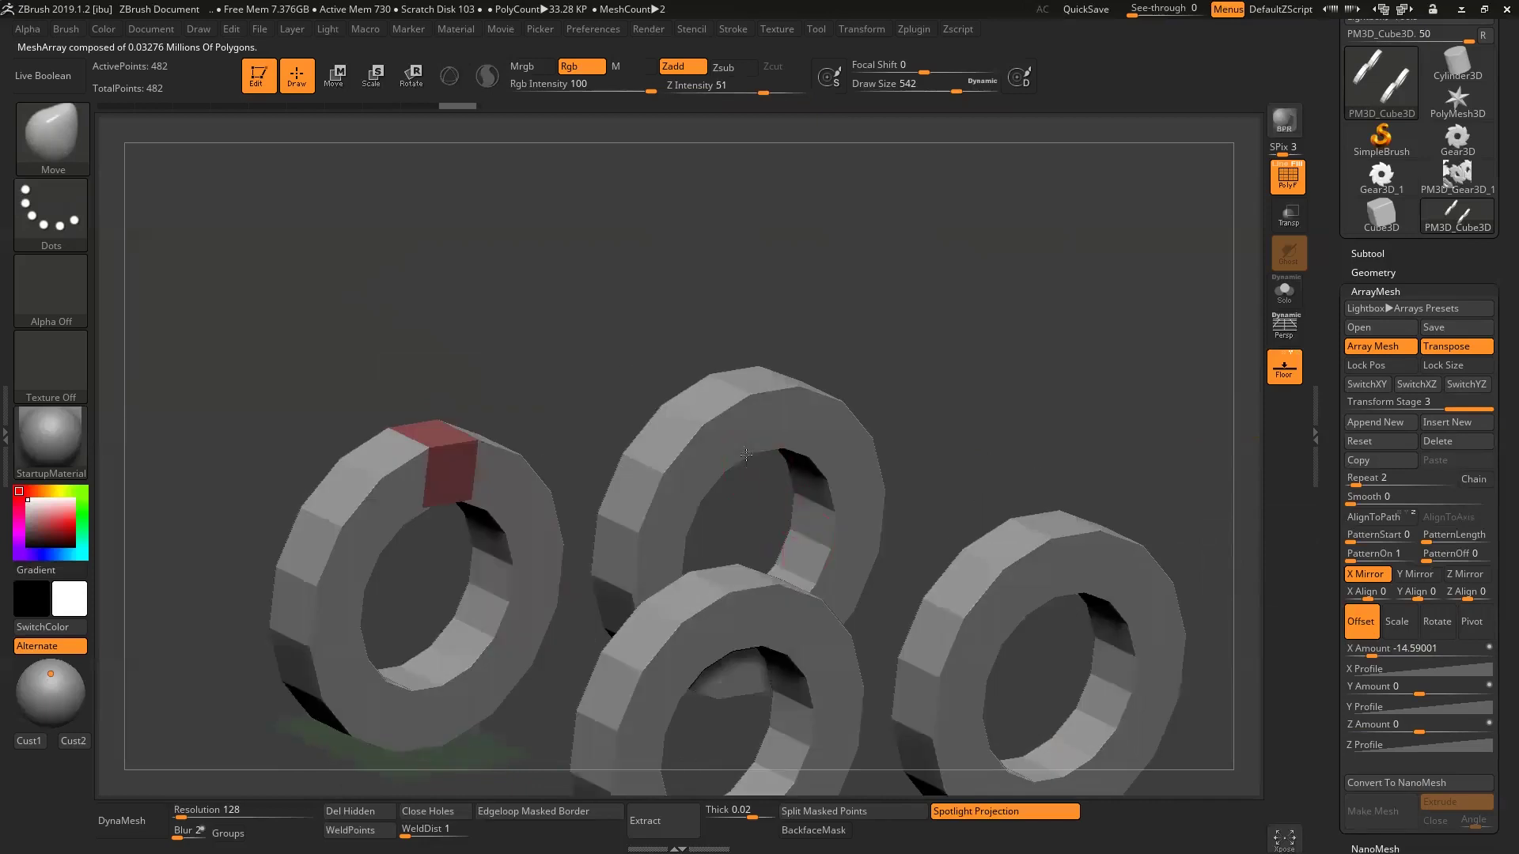
pyautogui.moveTo(957, 462)
pyautogui.mouseDown()
pyautogui.moveTo(859, 312)
pyautogui.moveTo(719, 407)
pyautogui.moveTo(1048, 553)
pyautogui.mouseUp()
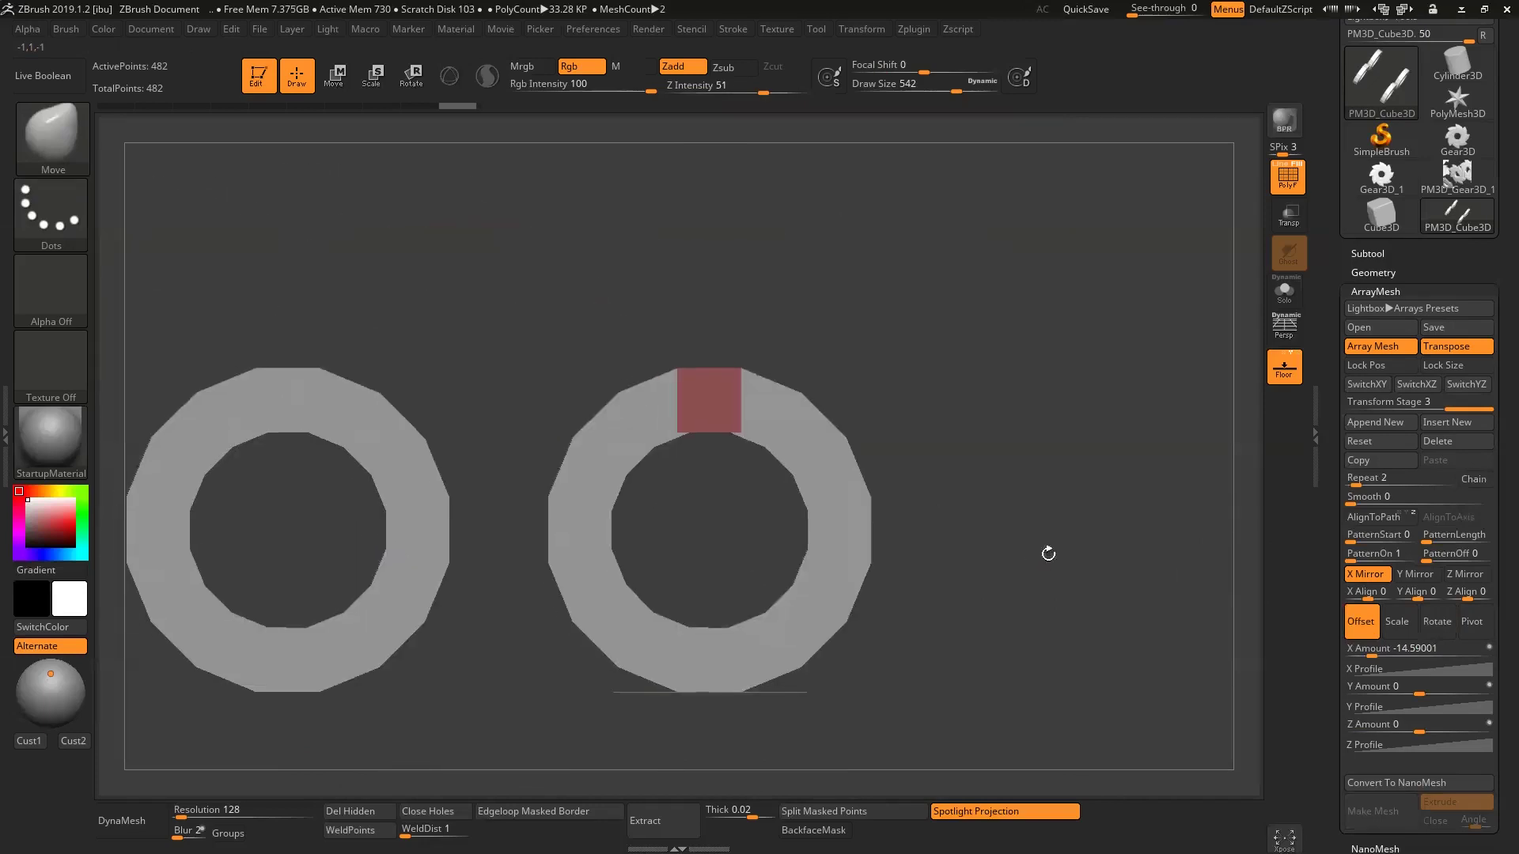
pyautogui.keyDown('alt'); pyautogui.moveTo(734, 390); pyautogui.dragTo(1018, 426); pyautogui.keyUp('alt')
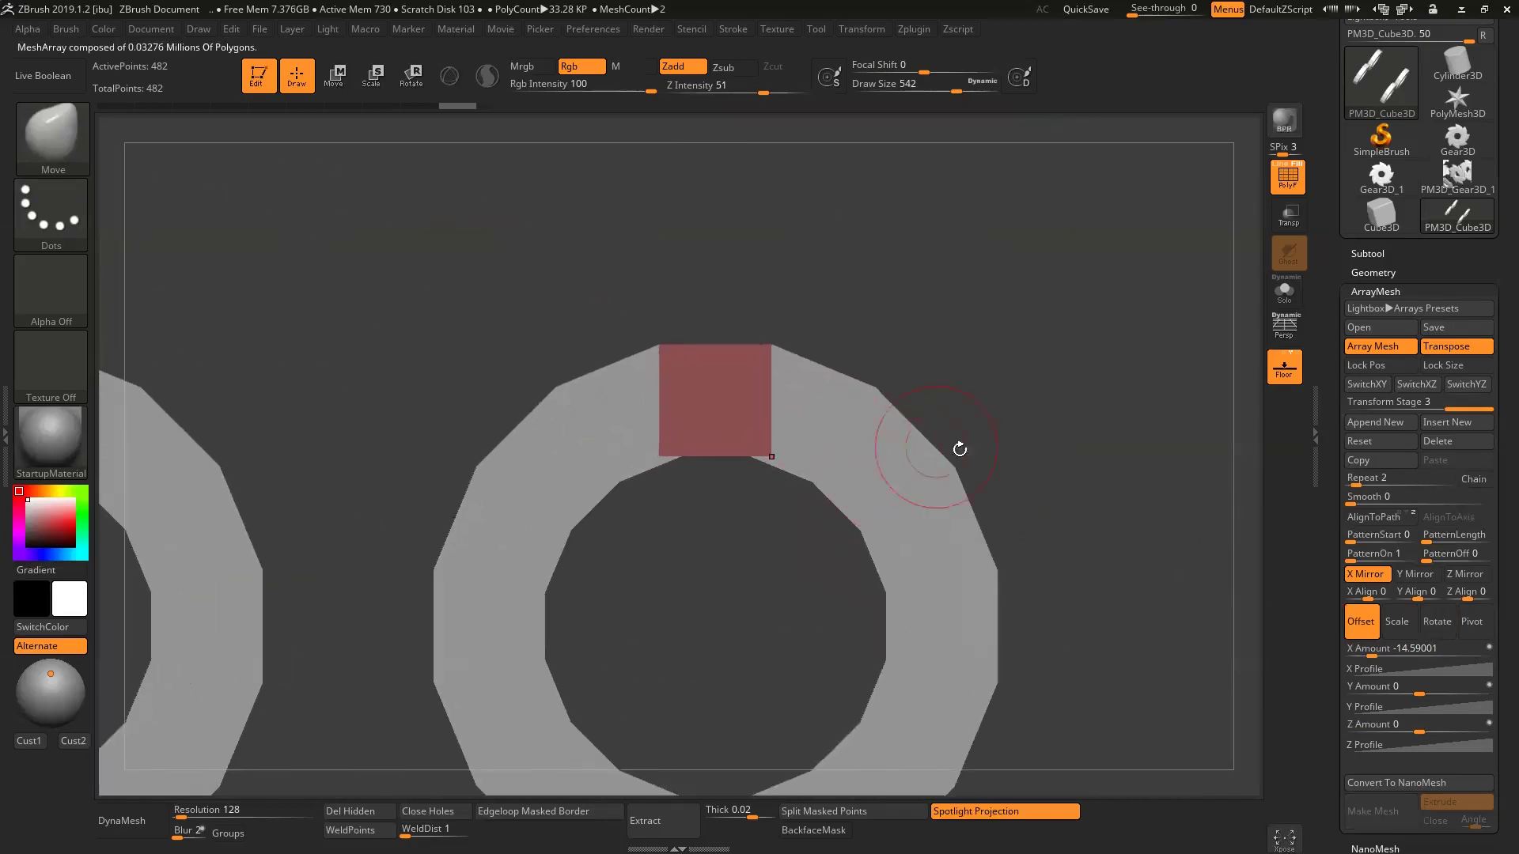
# - With Pivot active, drag the transpose line's repeat handle to raise ring repeats to 16
pyautogui.click(1470, 626)
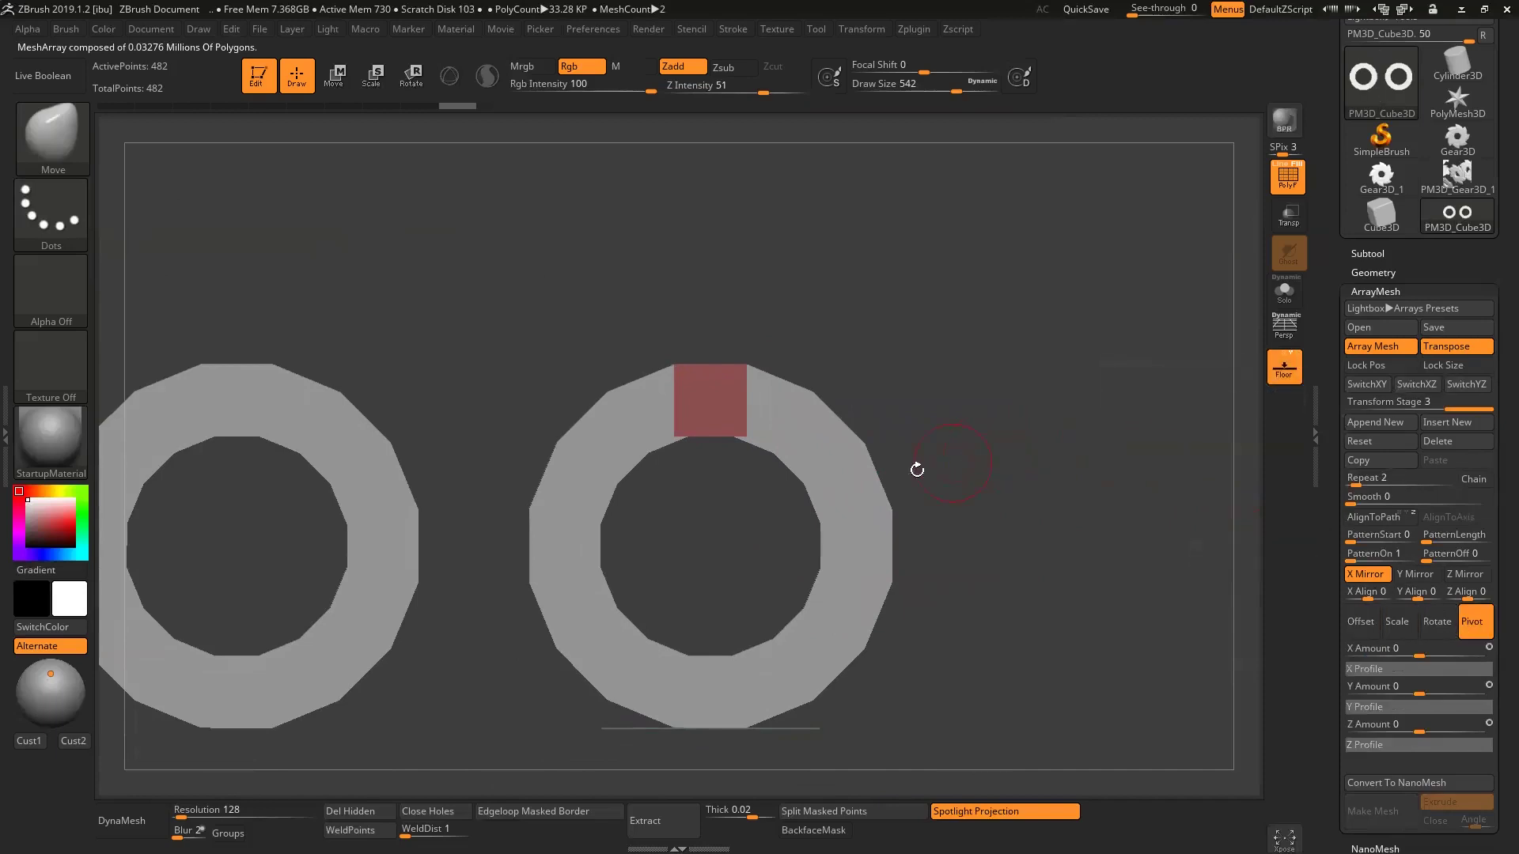
pyautogui.press('w')
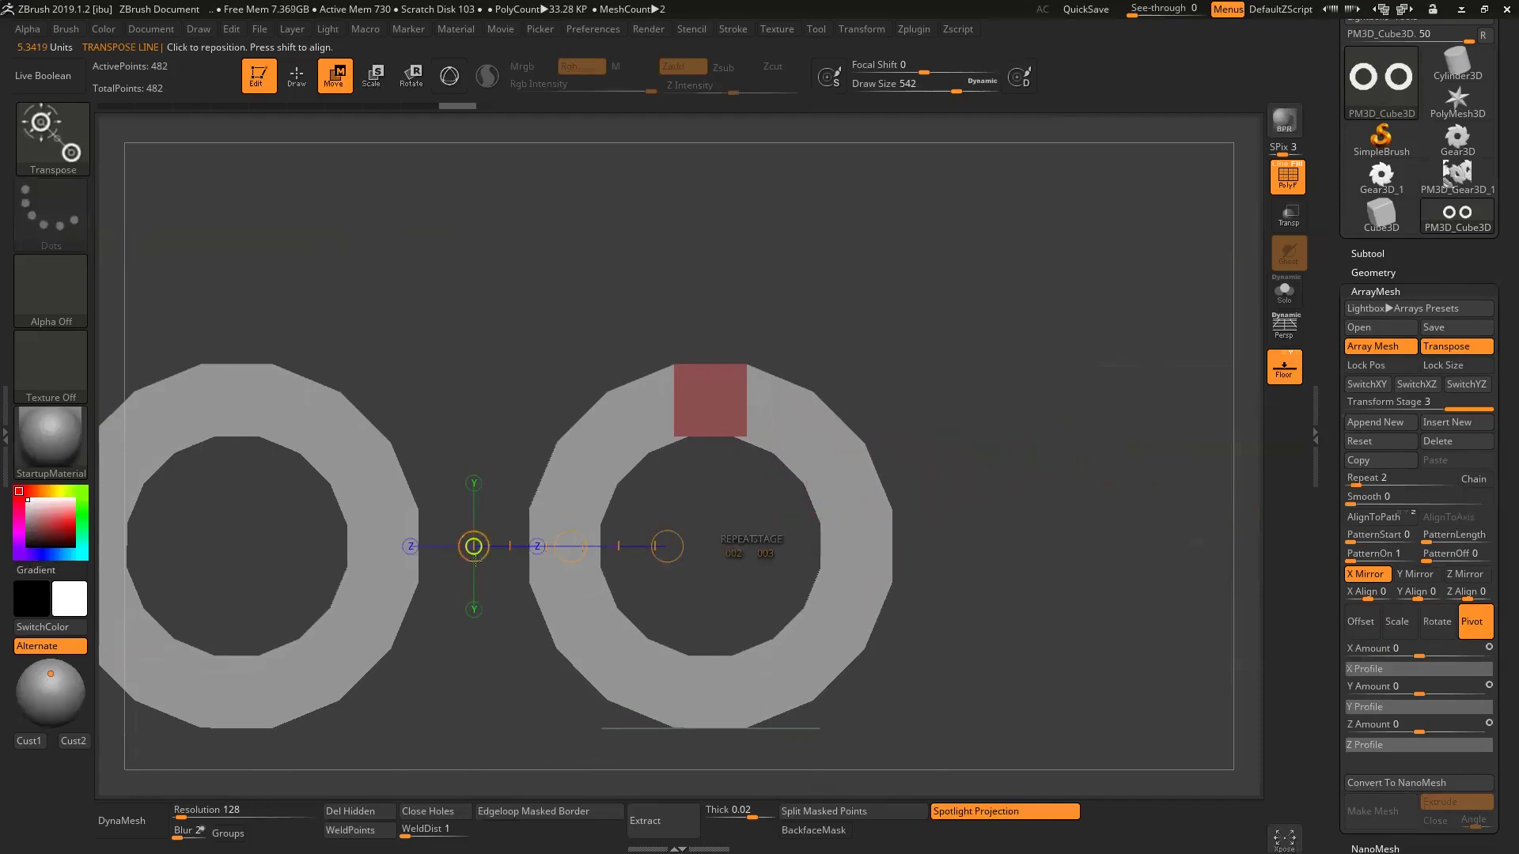
pyautogui.press('y')
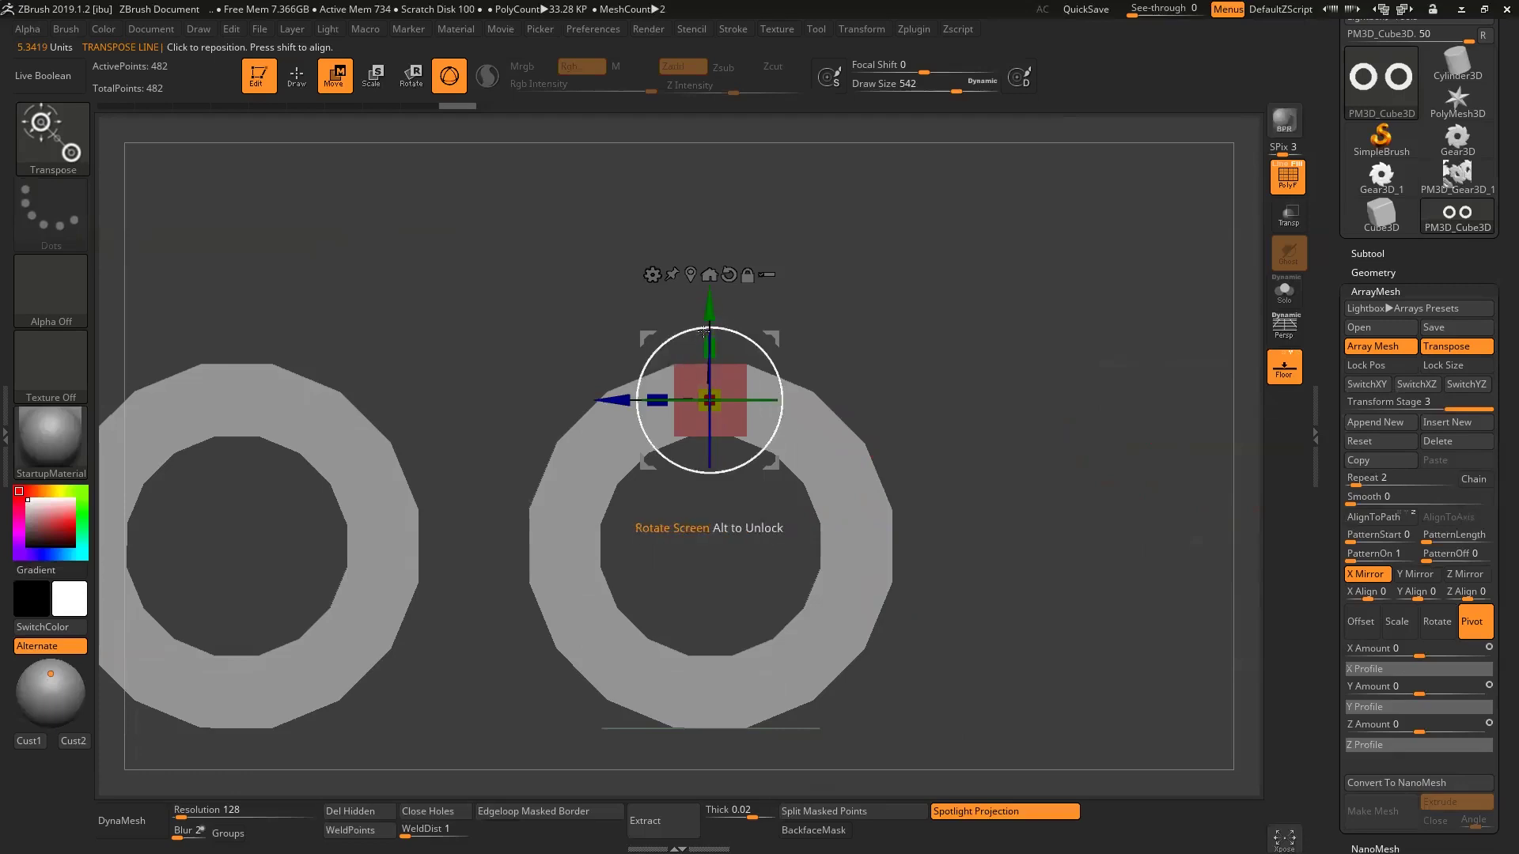
pyautogui.press('y')
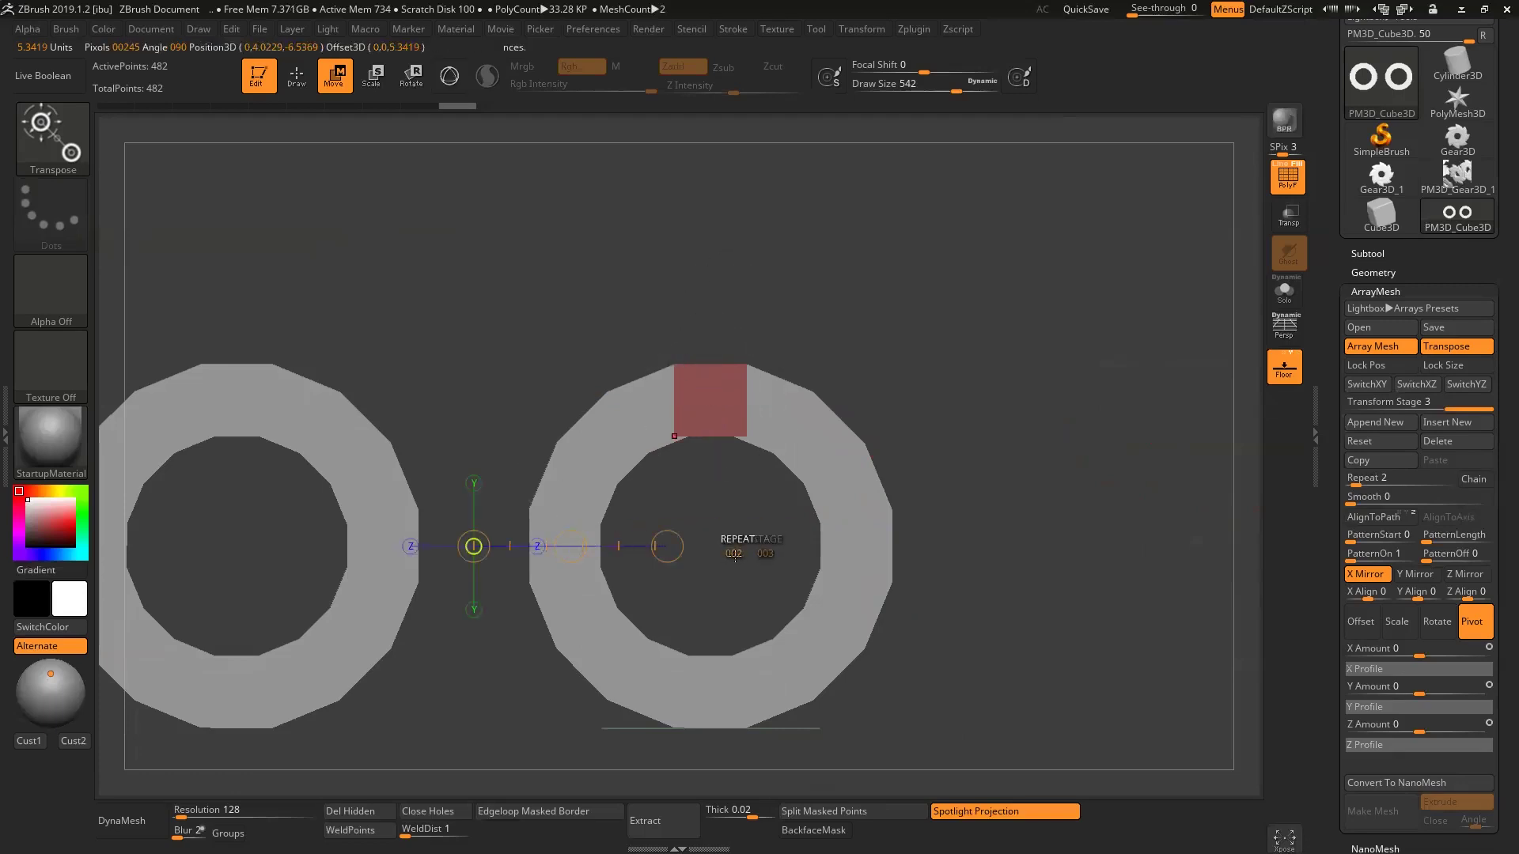
pyautogui.moveTo(734, 550)
pyautogui.mouseDown()
pyautogui.moveTo(777, 543)
pyautogui.moveTo(676, 546)
pyautogui.mouseUp()
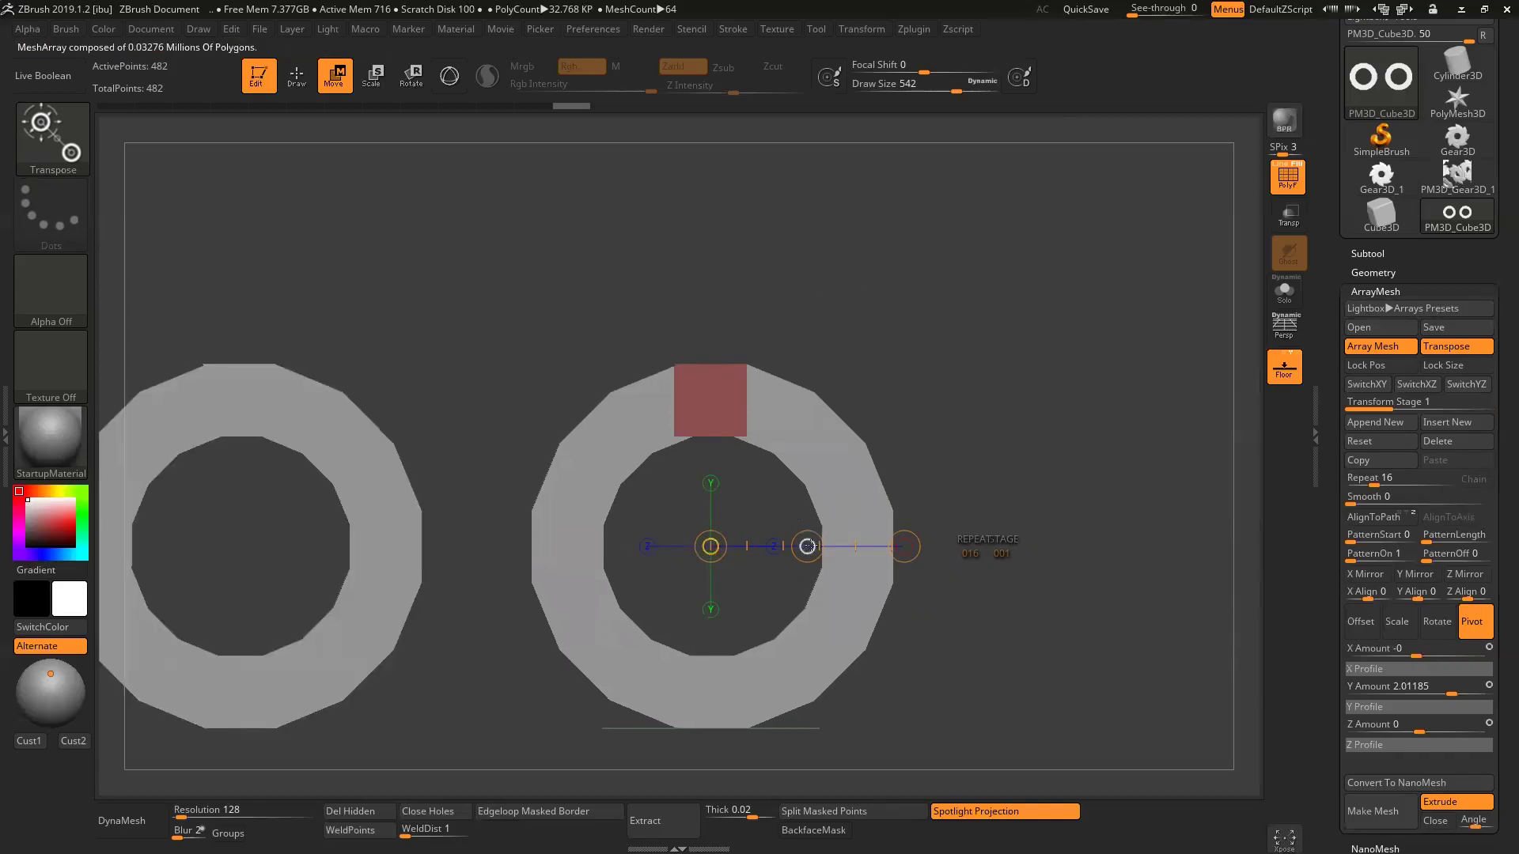
# - Test twisting the array, undo it, and rotate the rings into open arcs
pyautogui.moveTo(804, 526)
pyautogui.mouseDown()
pyautogui.moveTo(768, 640)
pyautogui.moveTo(549, 337)
pyautogui.mouseUp()
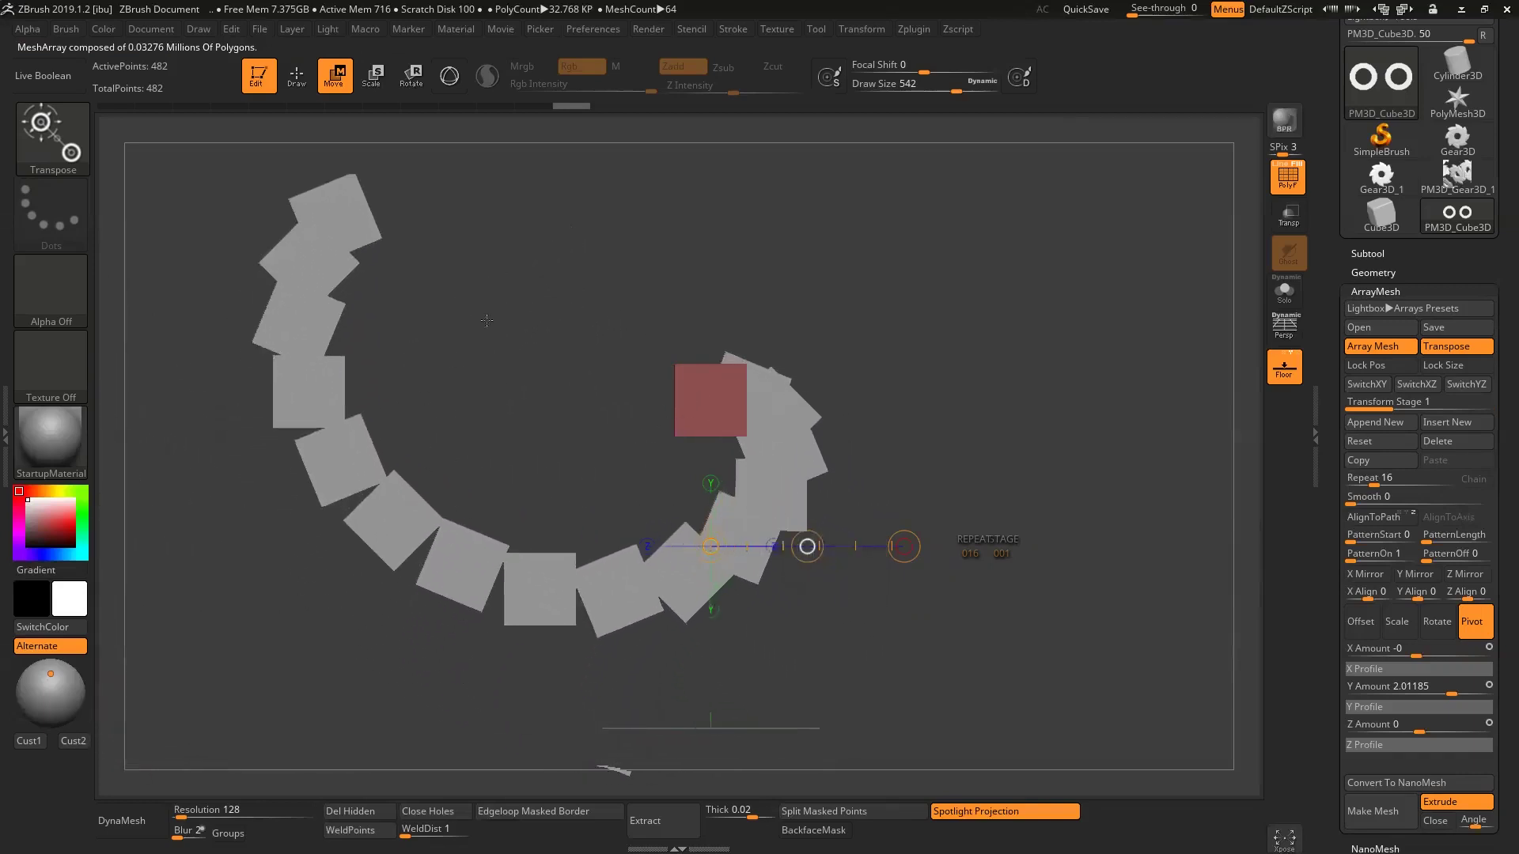
pyautogui.hotkey('ctrl', 'z')
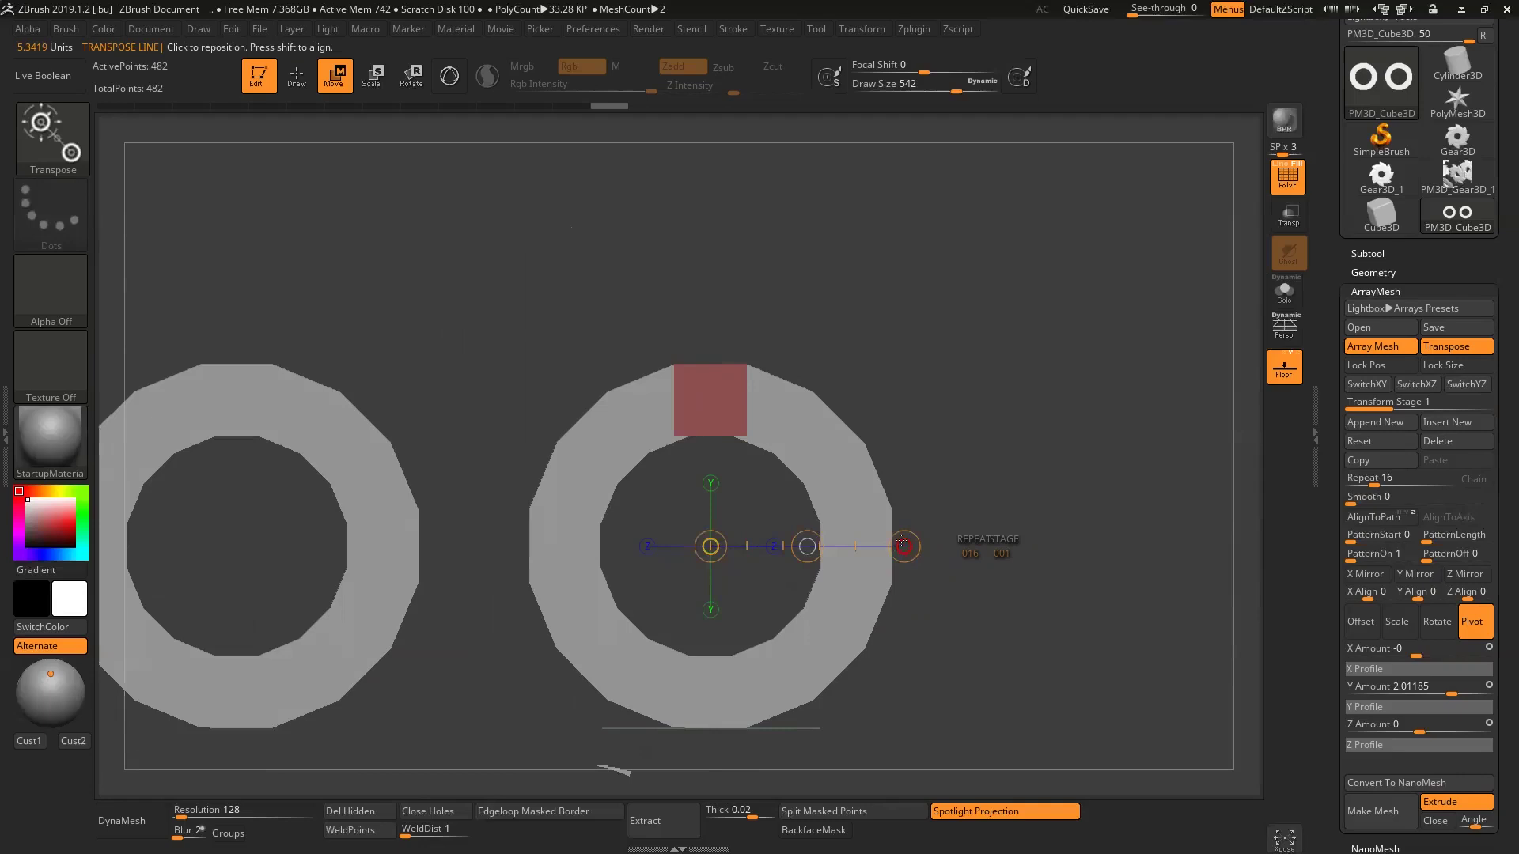
pyautogui.press('r')
pyautogui.moveTo(904, 545)
pyautogui.mouseDown()
pyautogui.moveTo(645, 270)
pyautogui.moveTo(849, 673)
pyautogui.moveTo(827, 395)
pyautogui.moveTo(881, 399)
pyautogui.moveTo(731, 401)
pyautogui.mouseUp()
pyautogui.moveTo(904, 546); pyautogui.dragTo(858, 708)
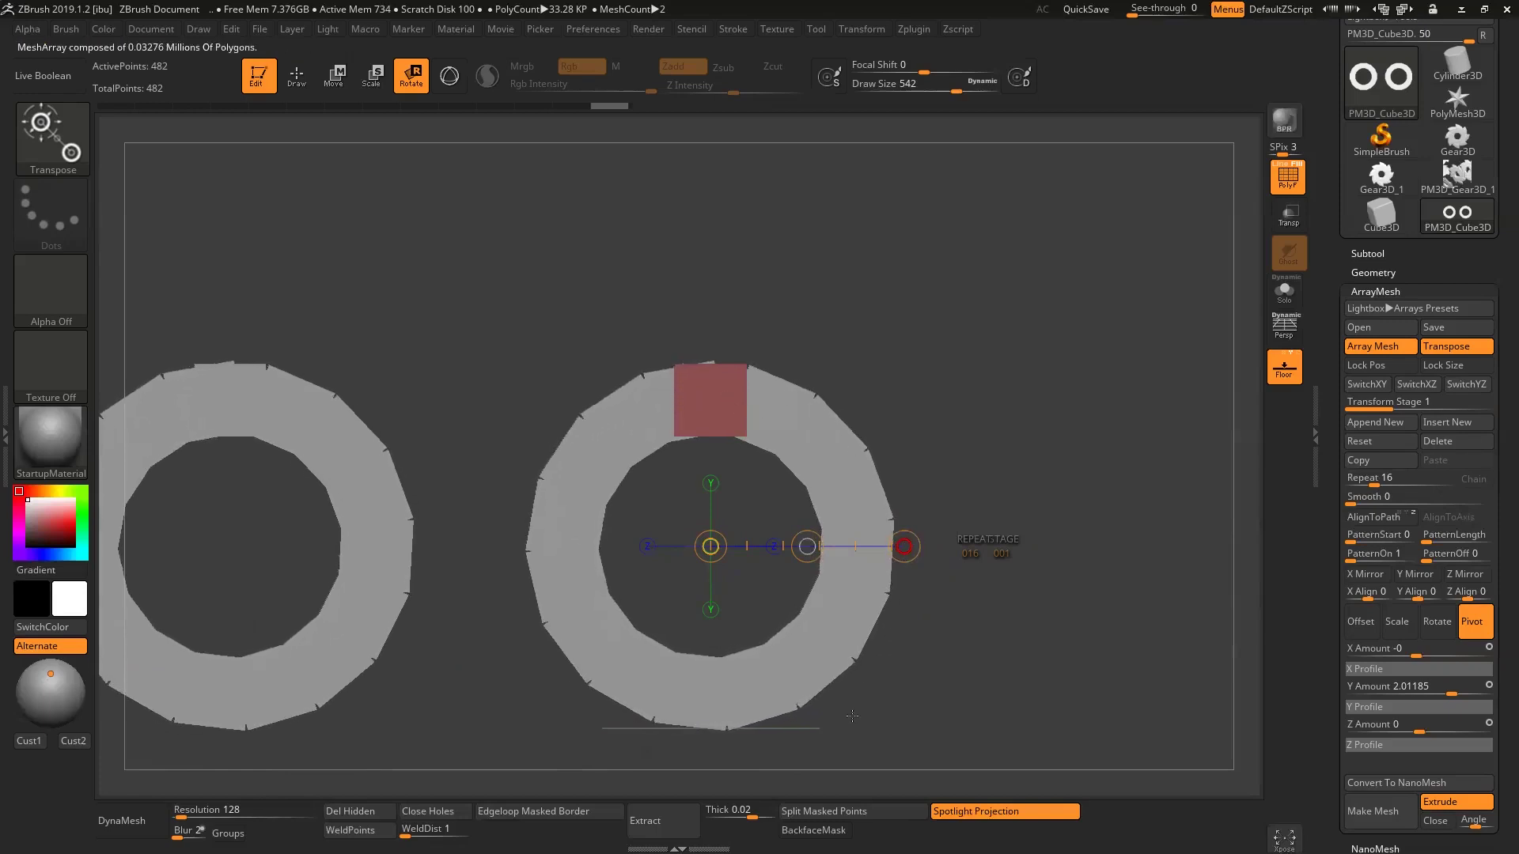
pyautogui.moveTo(858, 708); pyautogui.dragTo(904, 546)
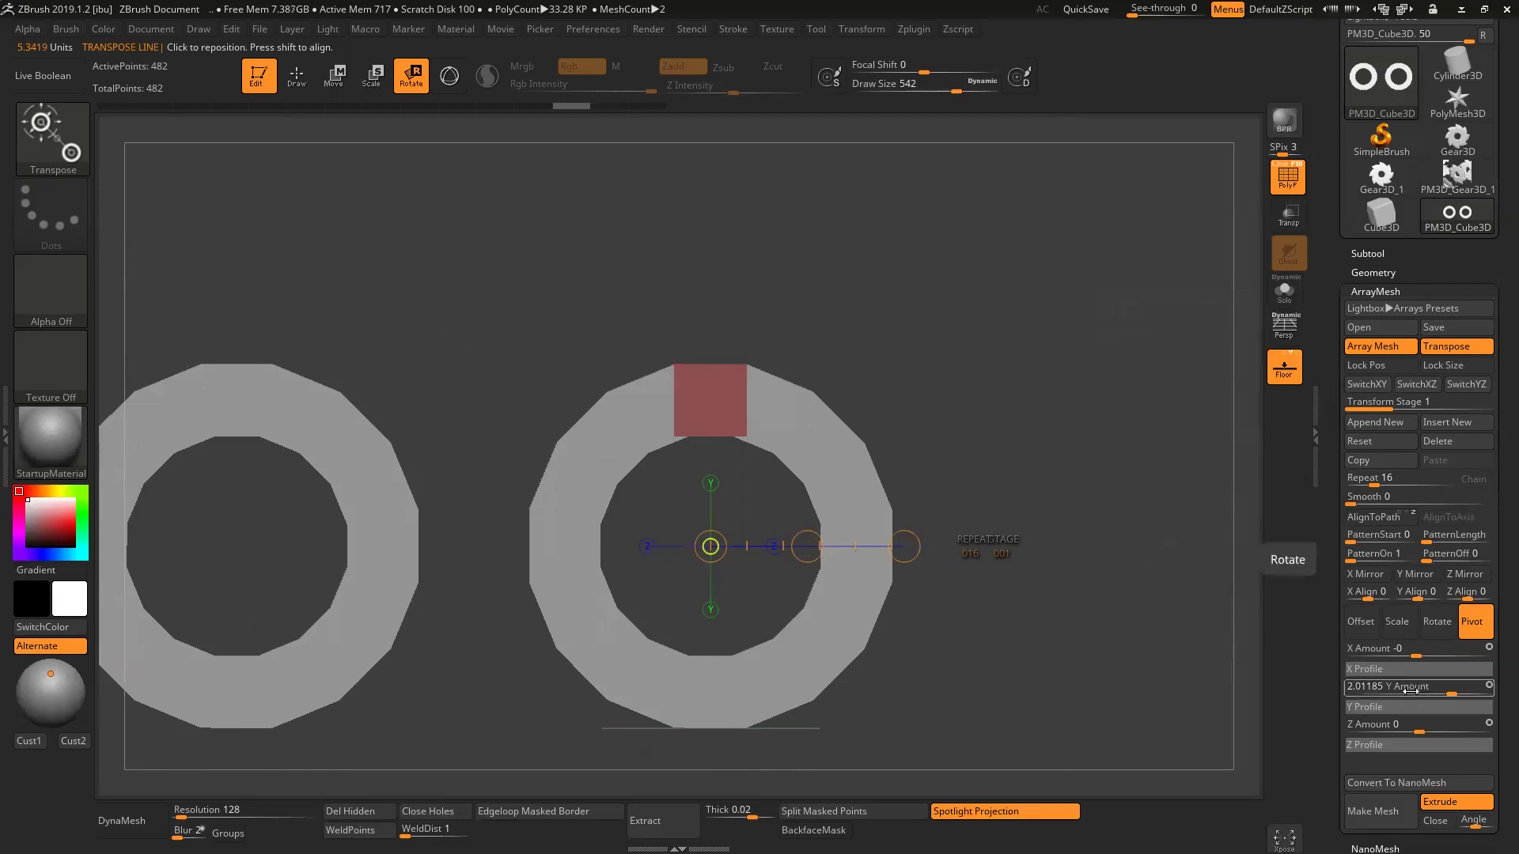
# - Set the pivot Y Amount to 2.8573, splitting each ring into separate angled cubes
pyautogui.moveTo(1444, 693); pyautogui.dragTo(1456, 691)
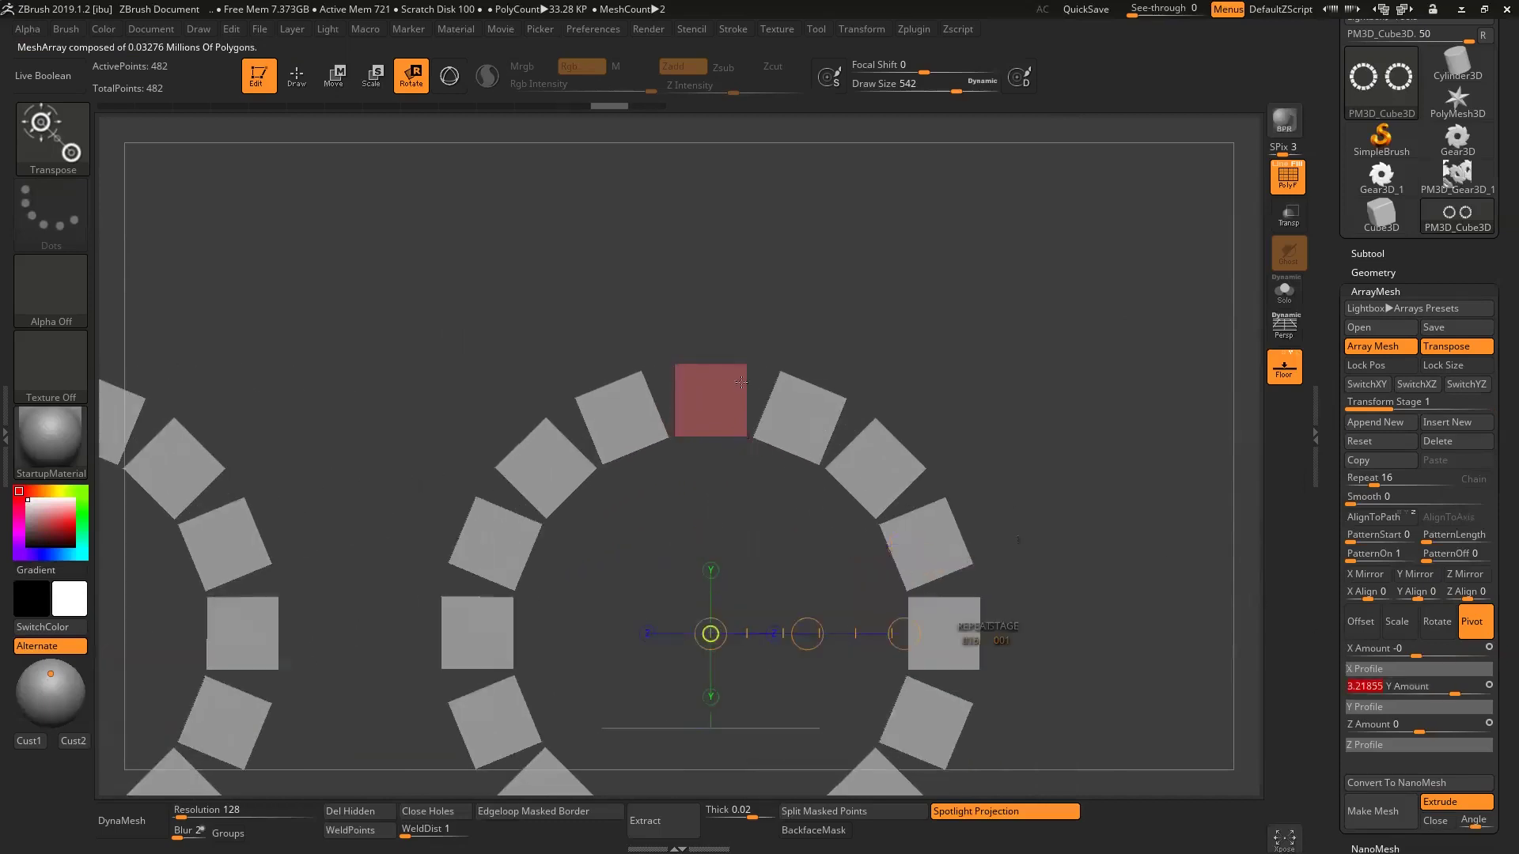
pyautogui.moveTo(1454, 691)
pyautogui.mouseDown()
pyautogui.moveTo(1428, 687)
pyautogui.moveTo(1455, 691)
pyautogui.mouseUp()
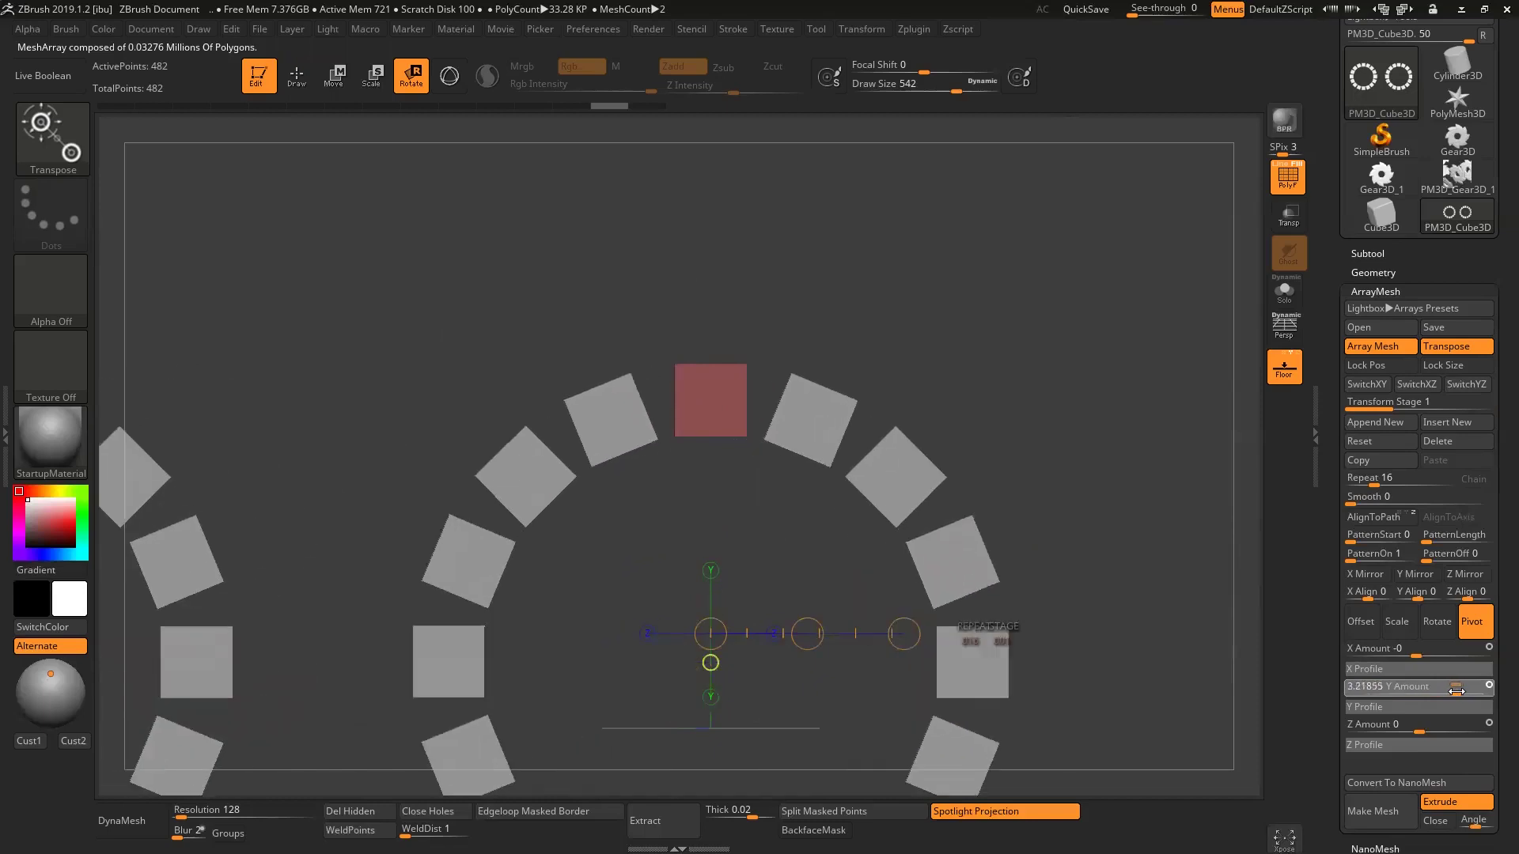
pyautogui.press('f')
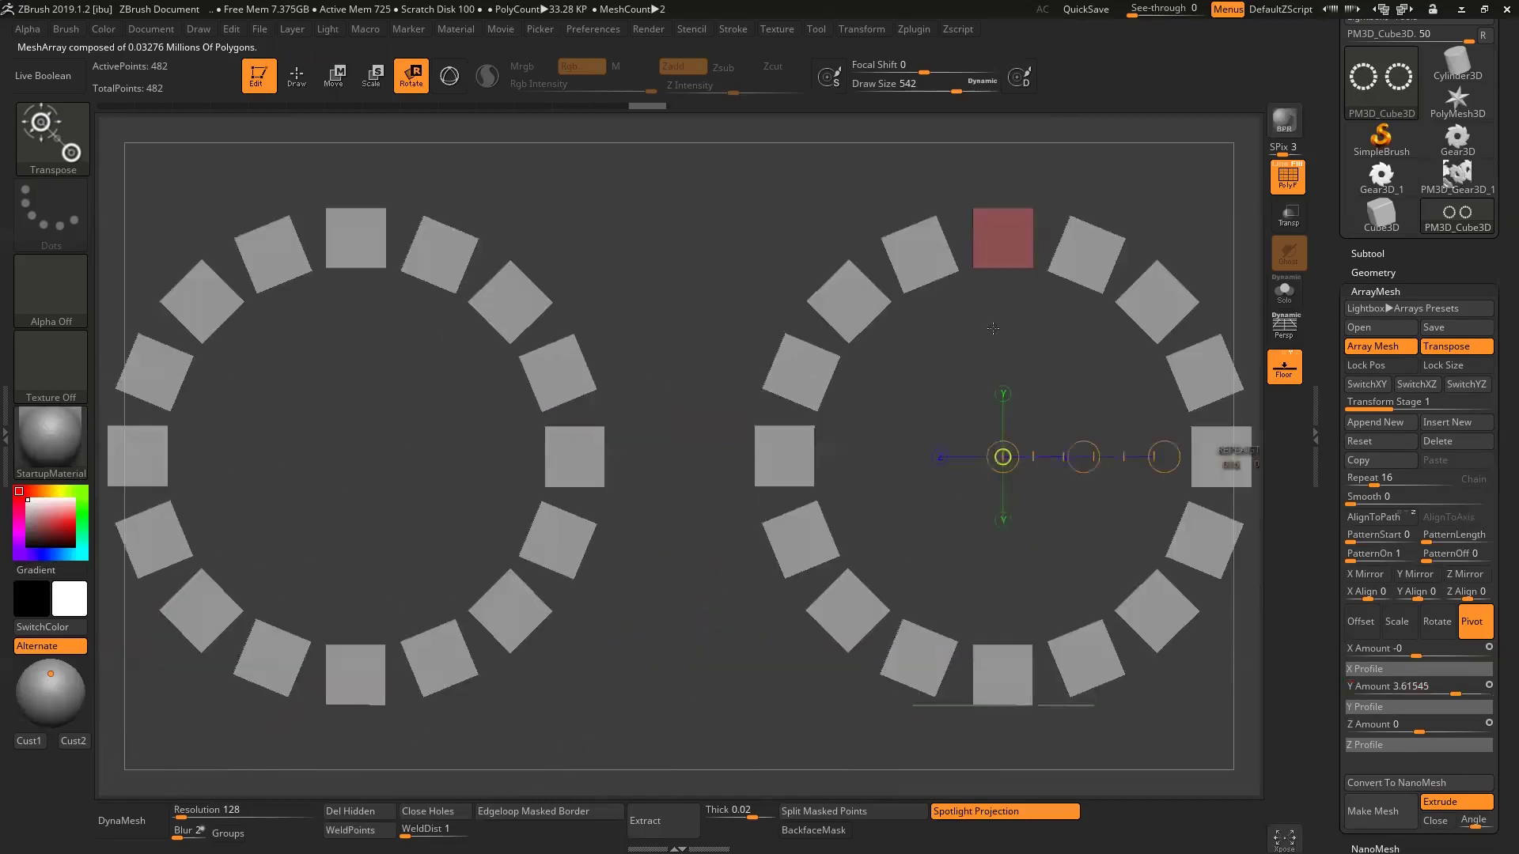
pyautogui.moveTo(1002, 466)
pyautogui.mouseDown()
pyautogui.moveTo(877, 468)
pyautogui.moveTo(908, 541)
pyautogui.moveTo(883, 512)
pyautogui.mouseUp()
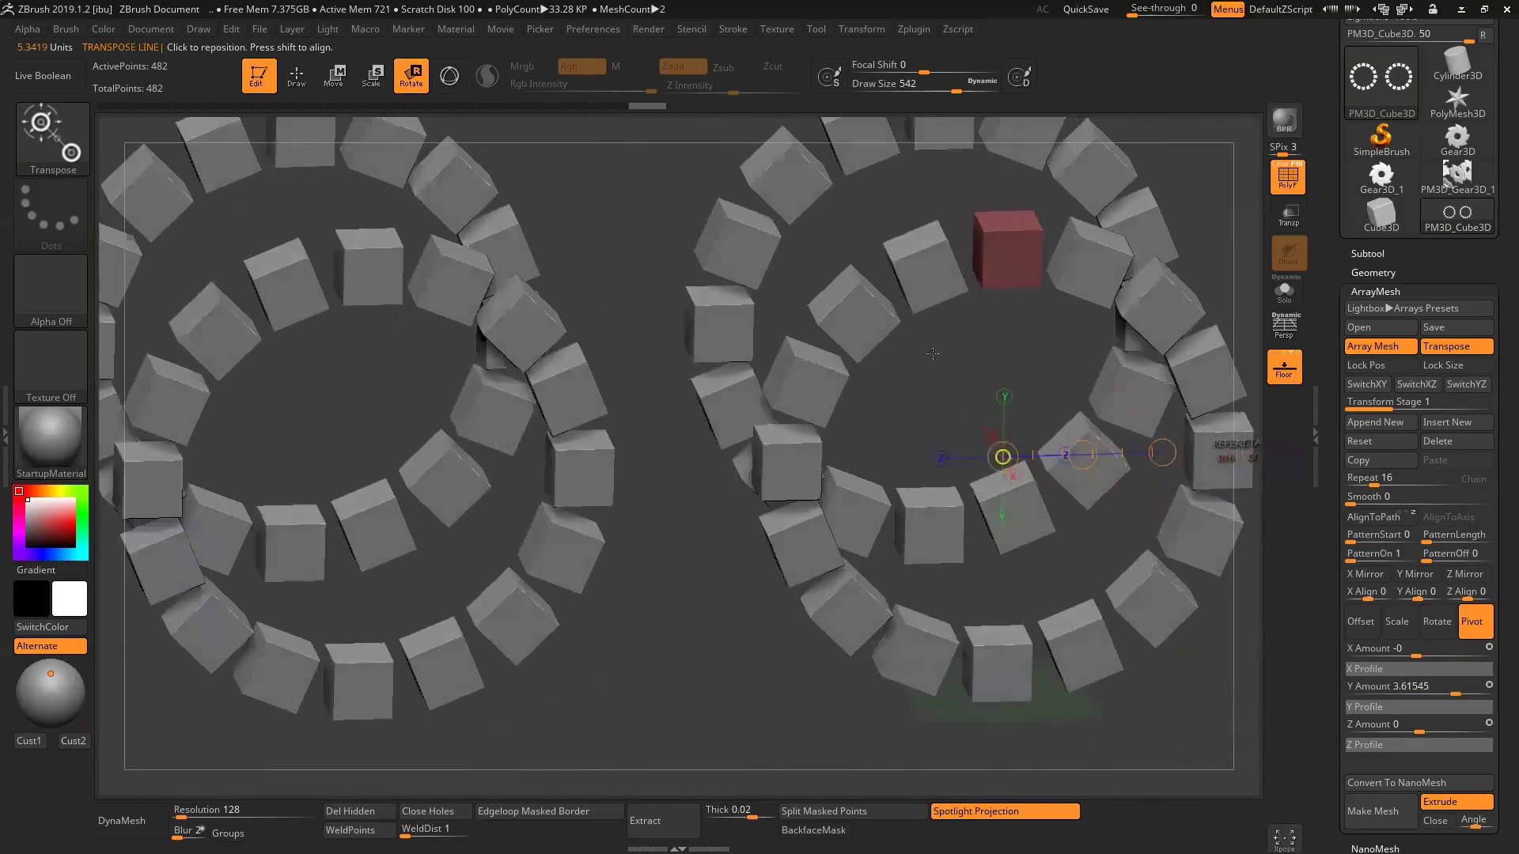
pyautogui.moveTo(901, 423); pyautogui.dragTo(885, 413)
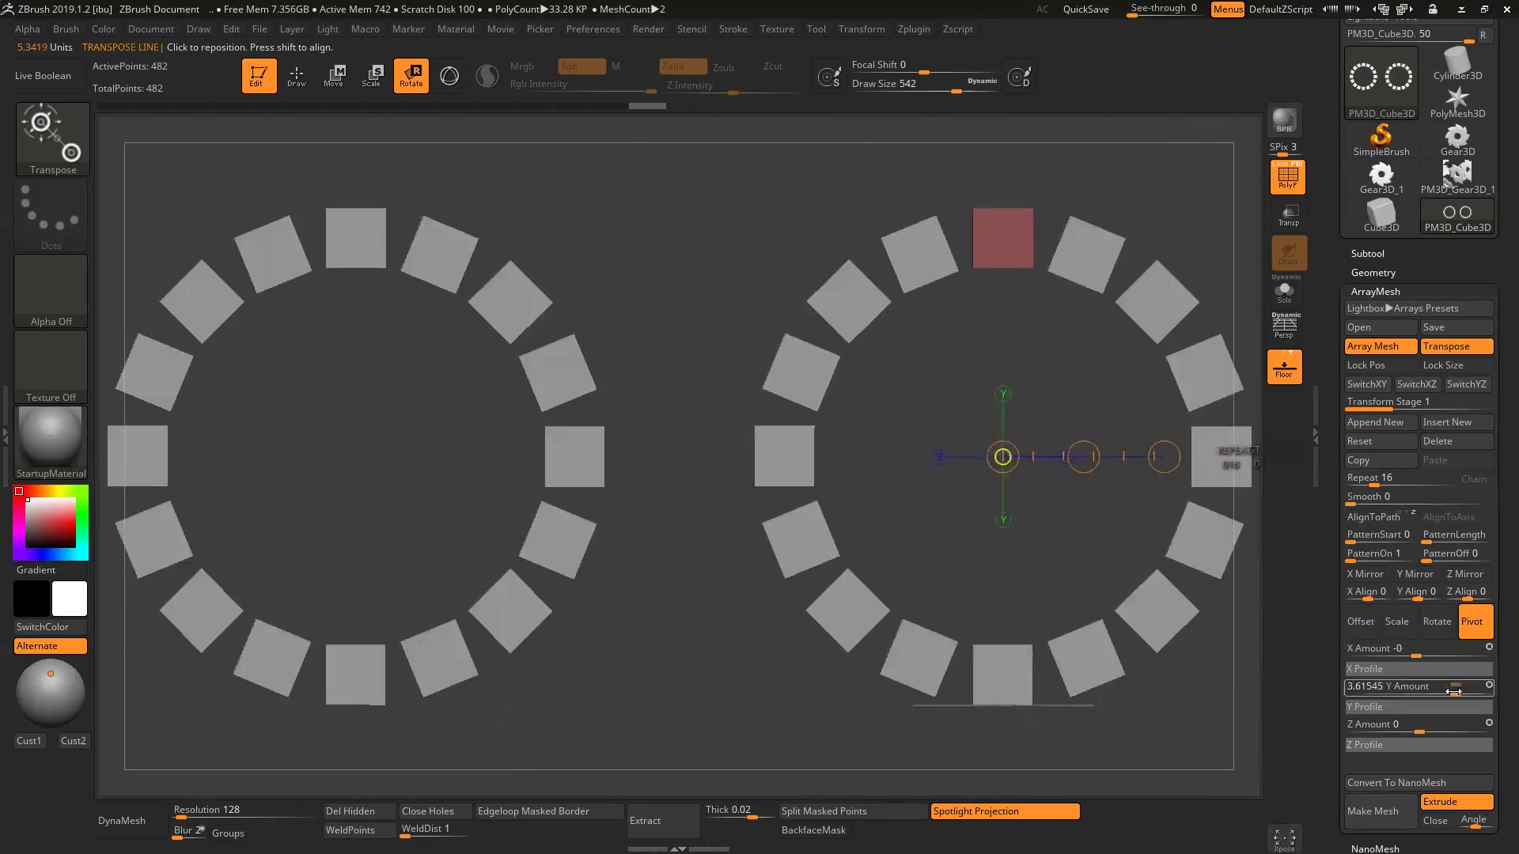
pyautogui.moveTo(1452, 691); pyautogui.dragTo(1452, 691)
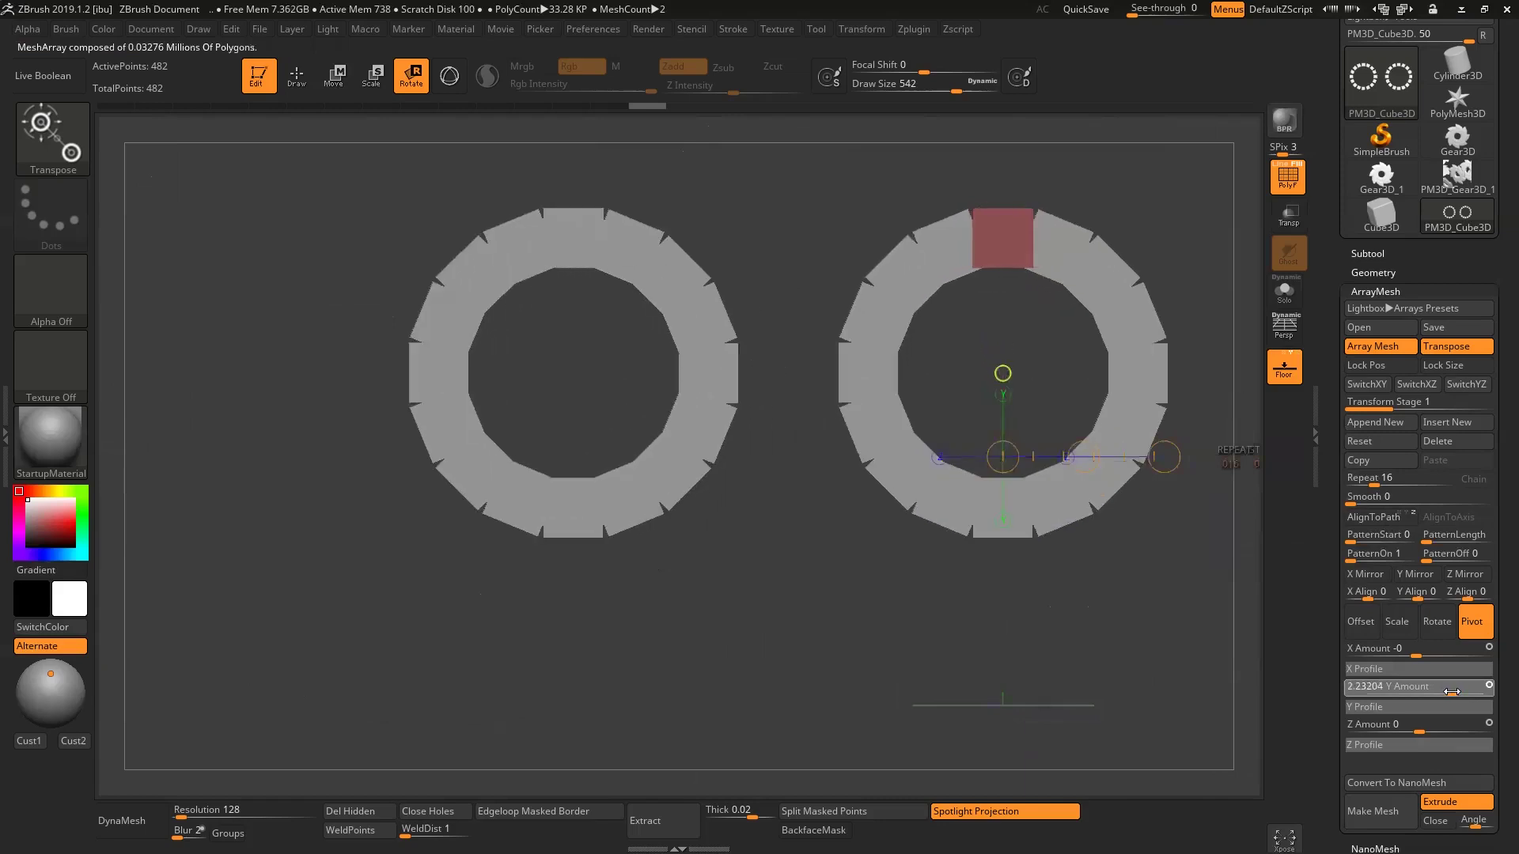
pyautogui.moveTo(1454, 691); pyautogui.dragTo(1453, 691)
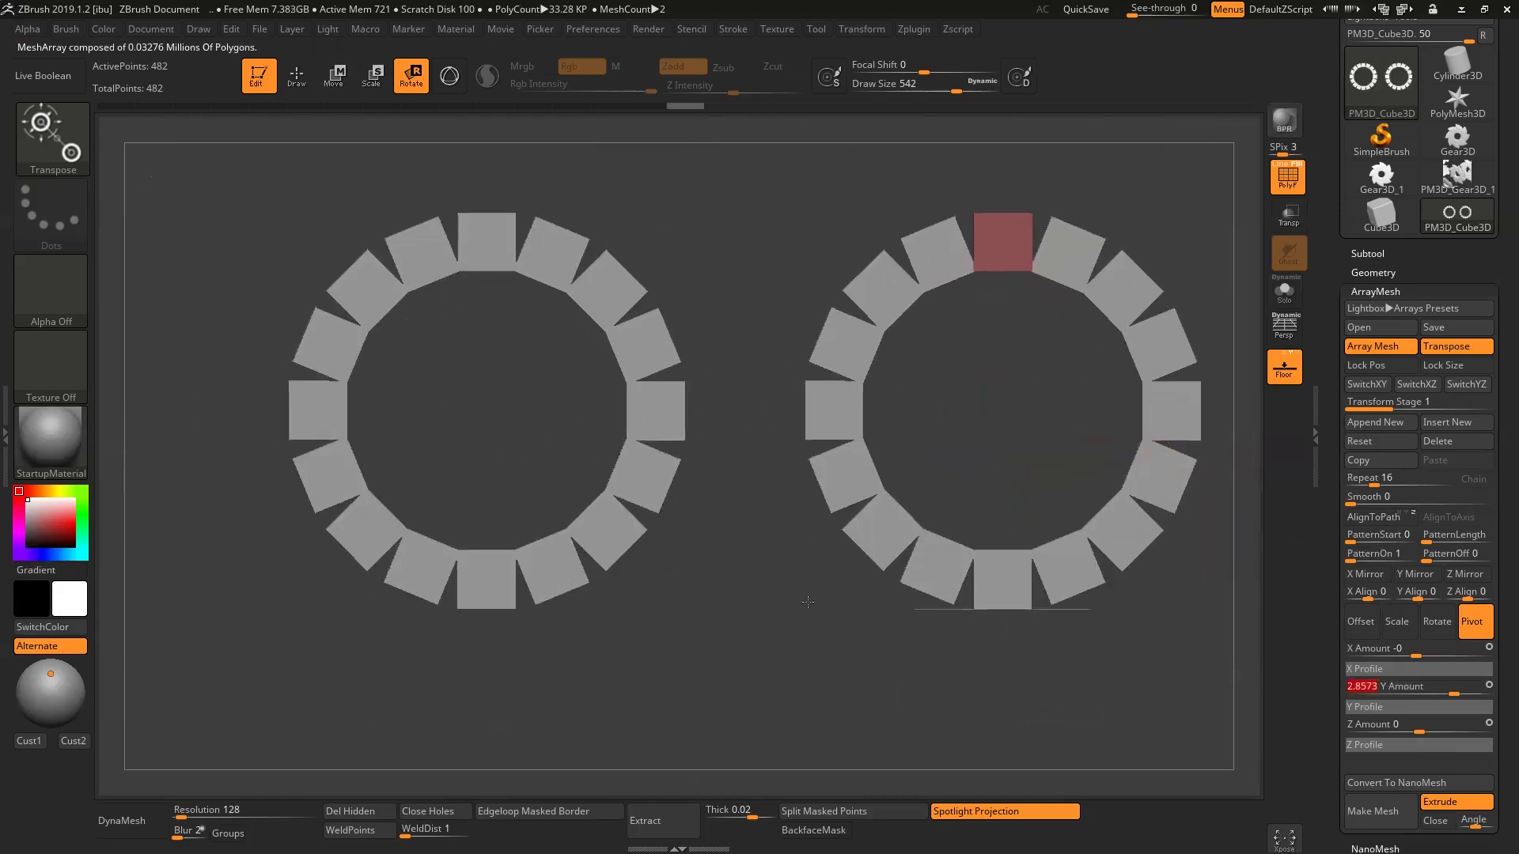
pyautogui.keyDown('alt'); pyautogui.moveTo(810, 571); pyautogui.dragTo(616, 640); pyautogui.keyUp('alt')
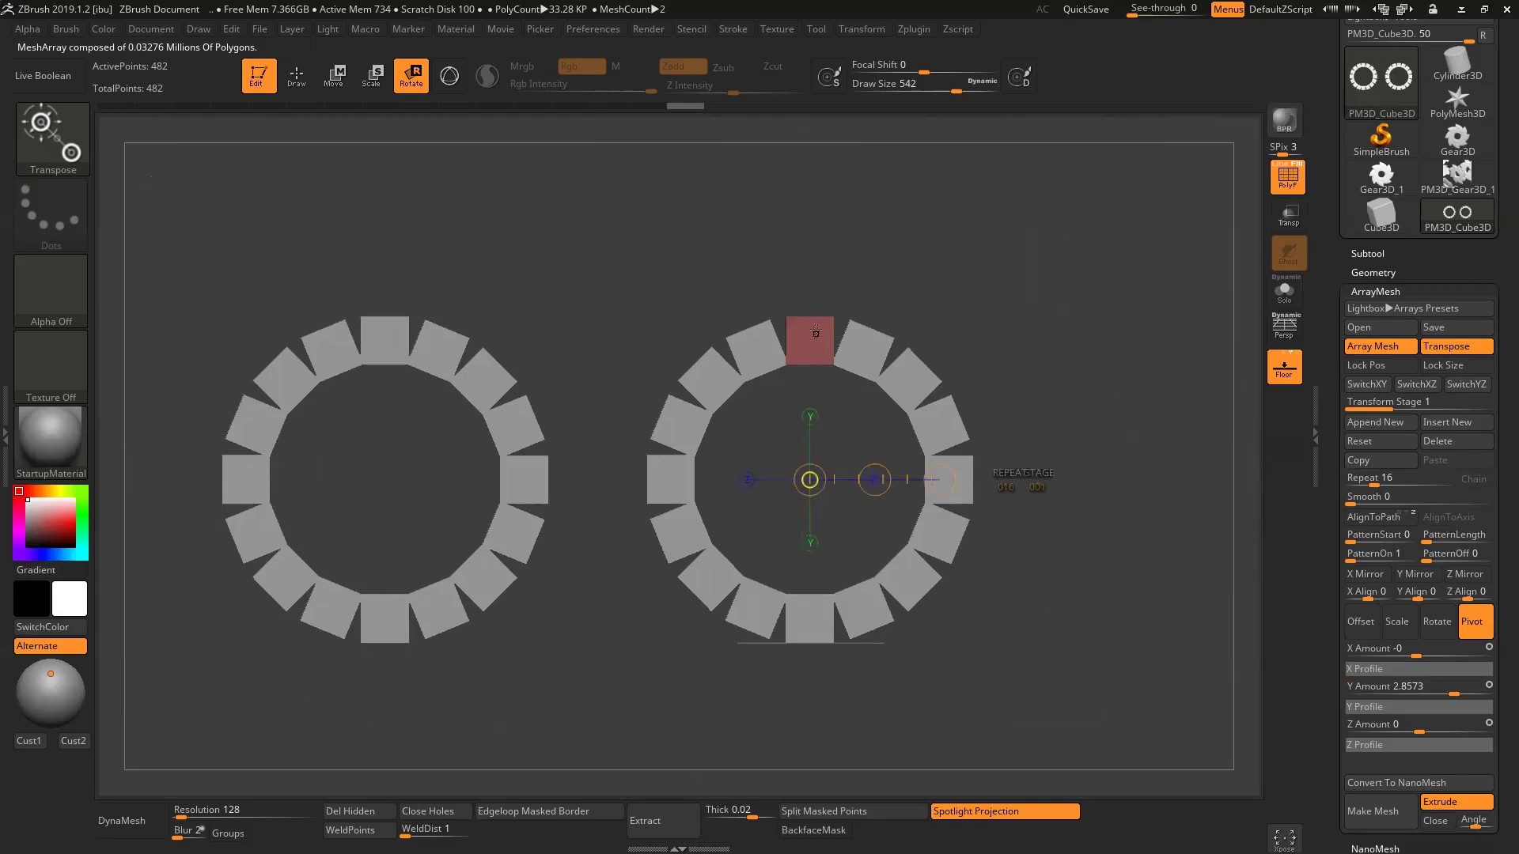
pyautogui.press('q')
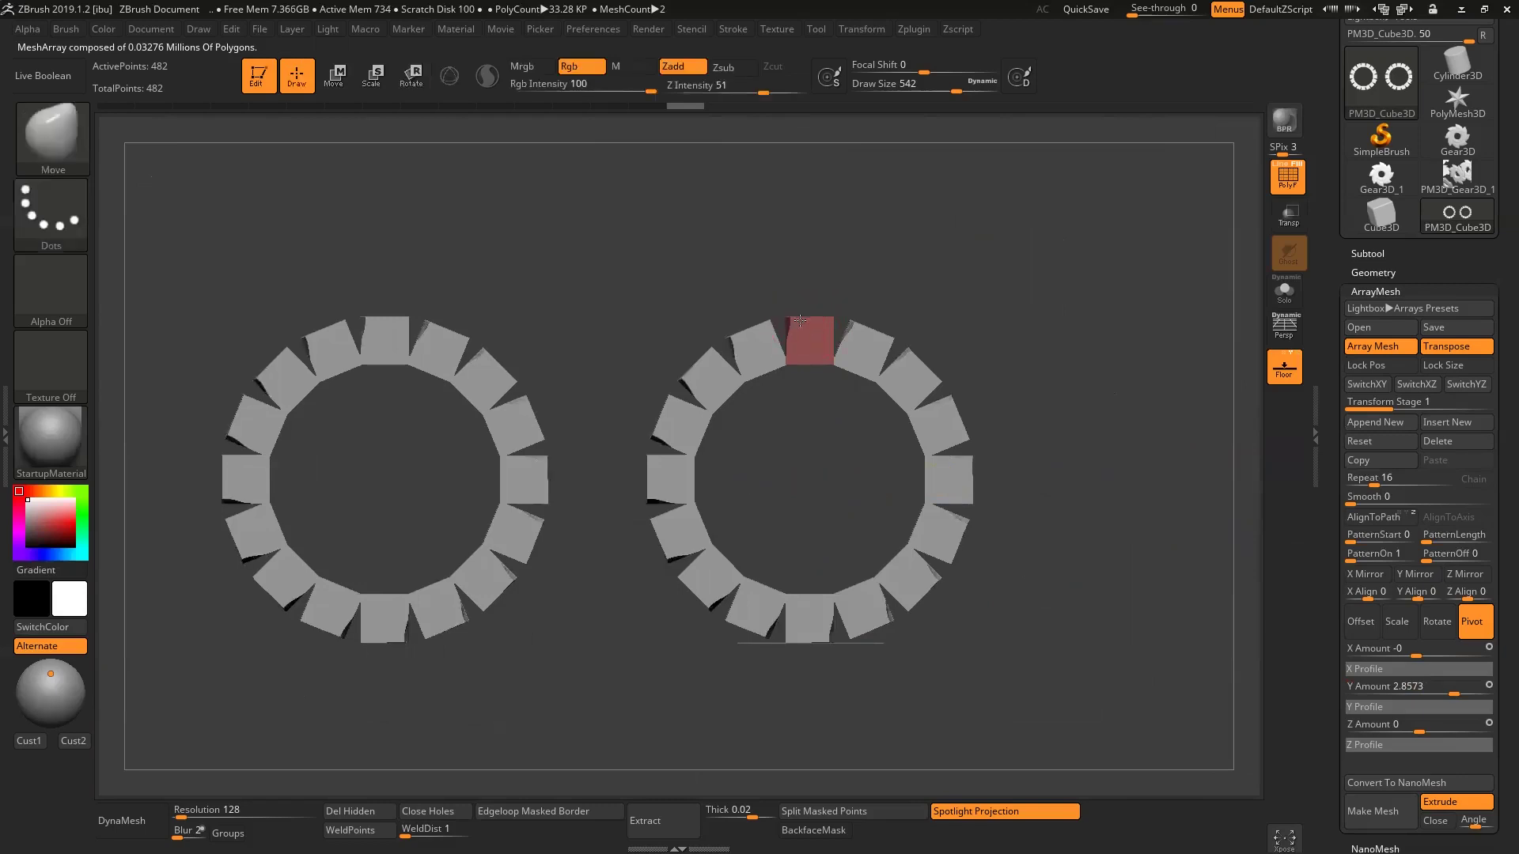
# - Orbit around the finished rings side-on, then start over with the Cube3D tool
pyautogui.moveTo(837, 297)
pyautogui.mouseDown()
pyautogui.moveTo(832, 331)
pyautogui.moveTo(814, 316)
pyautogui.mouseUp()
pyautogui.moveTo(922, 238)
pyautogui.mouseDown()
pyautogui.moveTo(794, 298)
pyautogui.moveTo(804, 316)
pyautogui.moveTo(831, 280)
pyautogui.moveTo(819, 295)
pyautogui.moveTo(893, 264)
pyautogui.moveTo(841, 276)
pyautogui.moveTo(815, 337)
pyautogui.moveTo(1000, 230)
pyautogui.moveTo(987, 212)
pyautogui.mouseUp()
pyautogui.moveTo(962, 269); pyautogui.dragTo(859, 329)
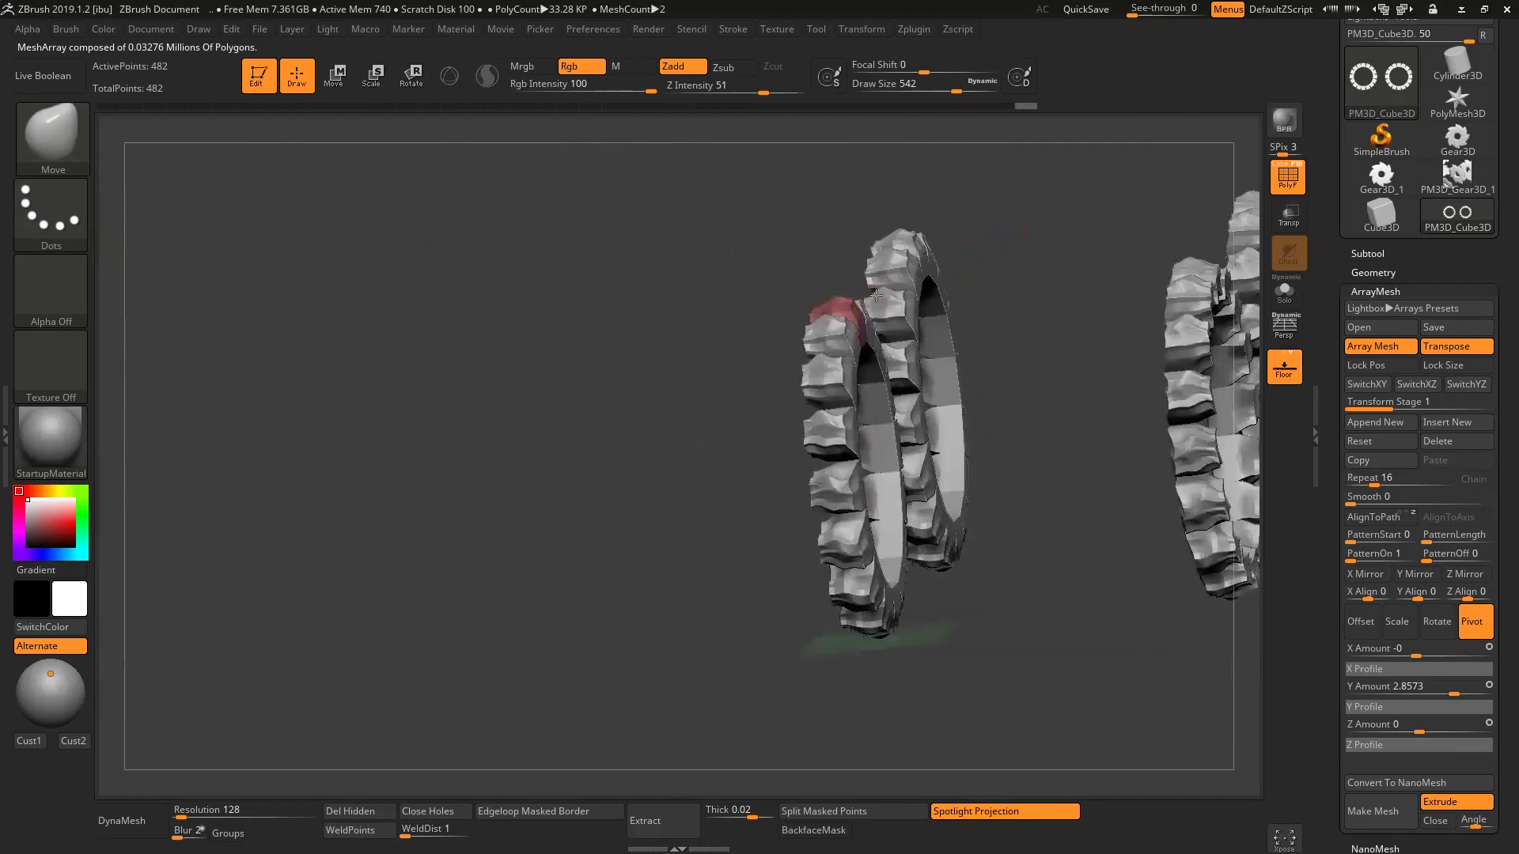
pyautogui.moveTo(990, 319)
pyautogui.mouseDown()
pyautogui.moveTo(1052, 301)
pyautogui.moveTo(939, 314)
pyautogui.mouseUp()
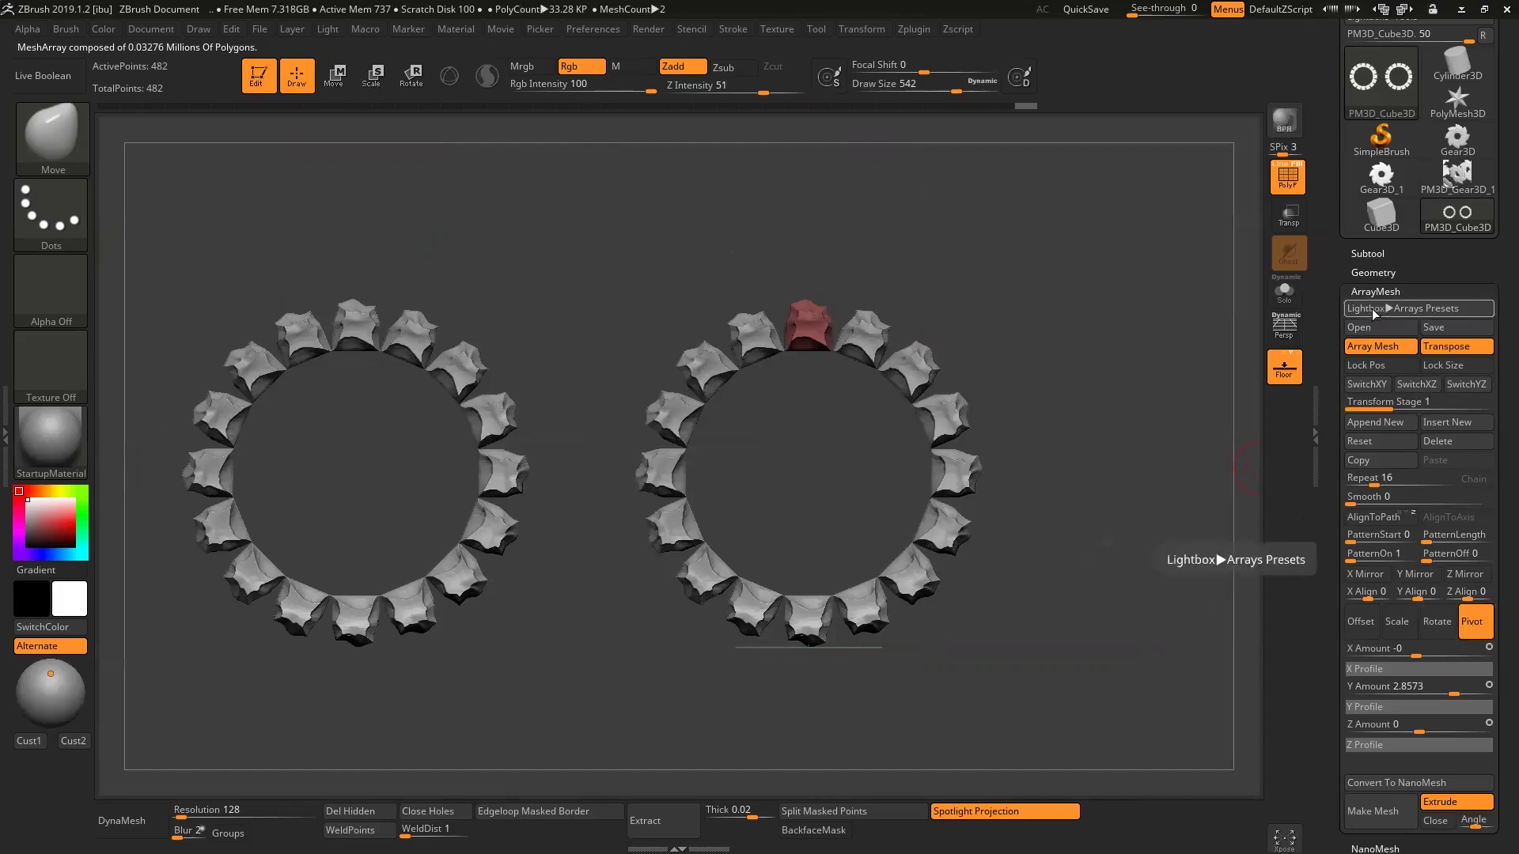
pyautogui.click(1381, 221)
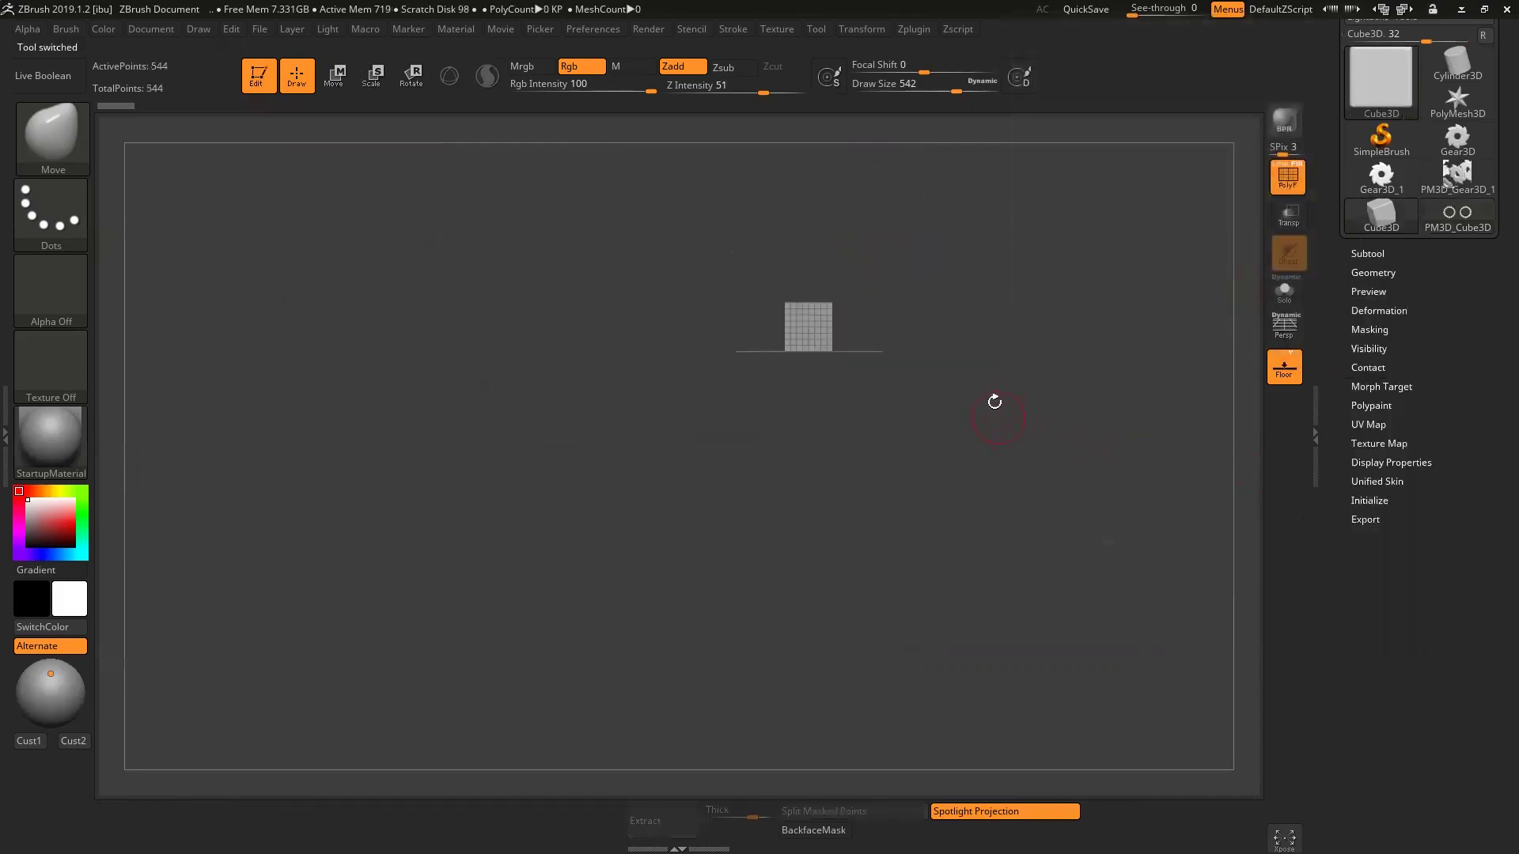
# - Make the cube a PolyMesh3D, enable Array Mesh and offset 16 copies into a column
pyautogui.keyDown('shift'); pyautogui.moveTo(984, 583); pyautogui.dragTo(1163, 359); pyautogui.keyUp('shift')
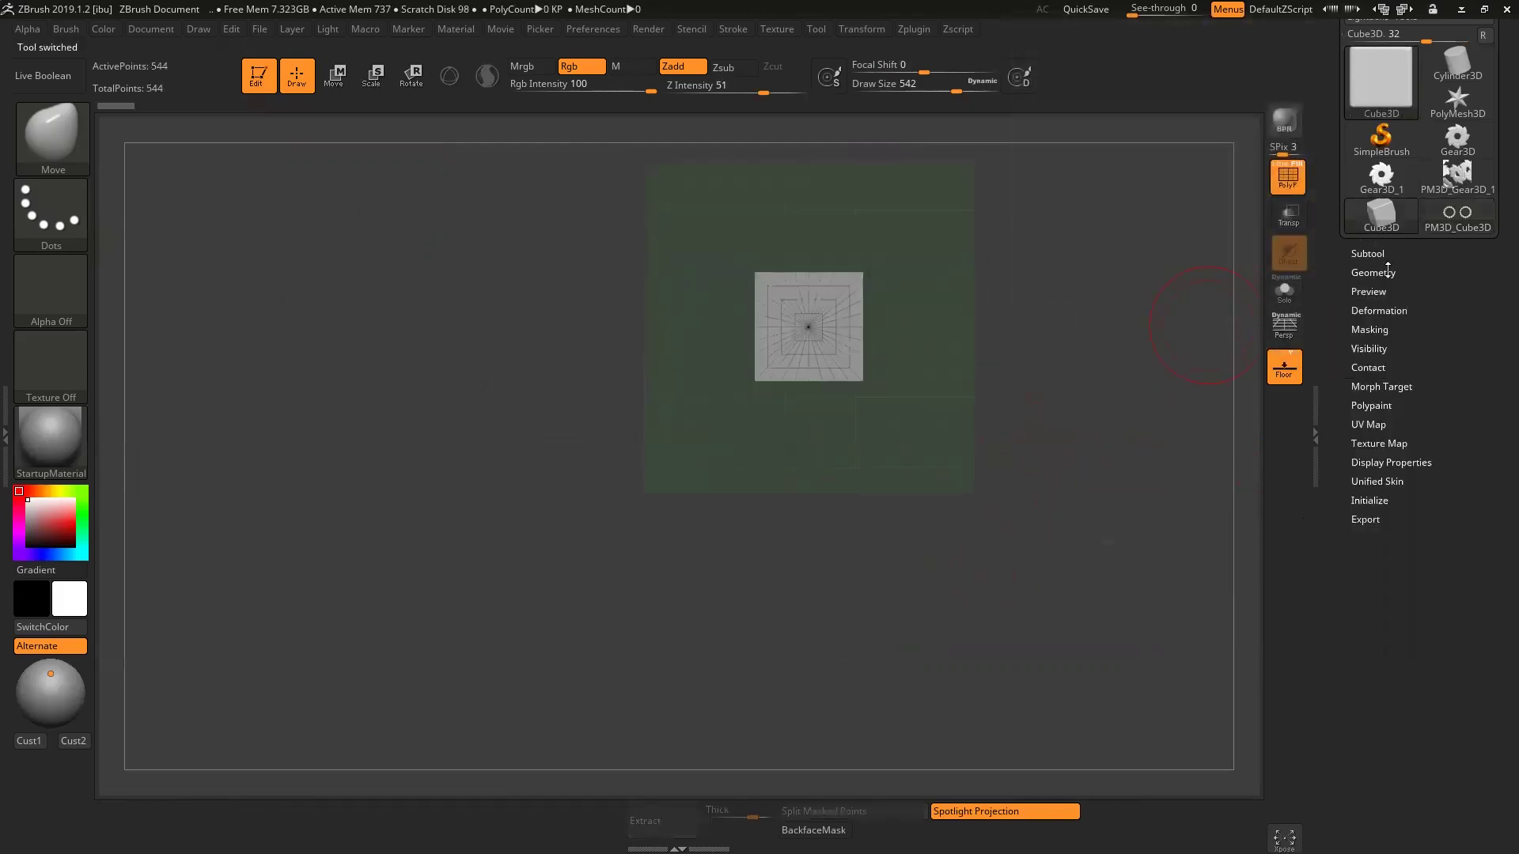
pyautogui.scroll(3, 1438, 284)
pyautogui.click(1421, 129)
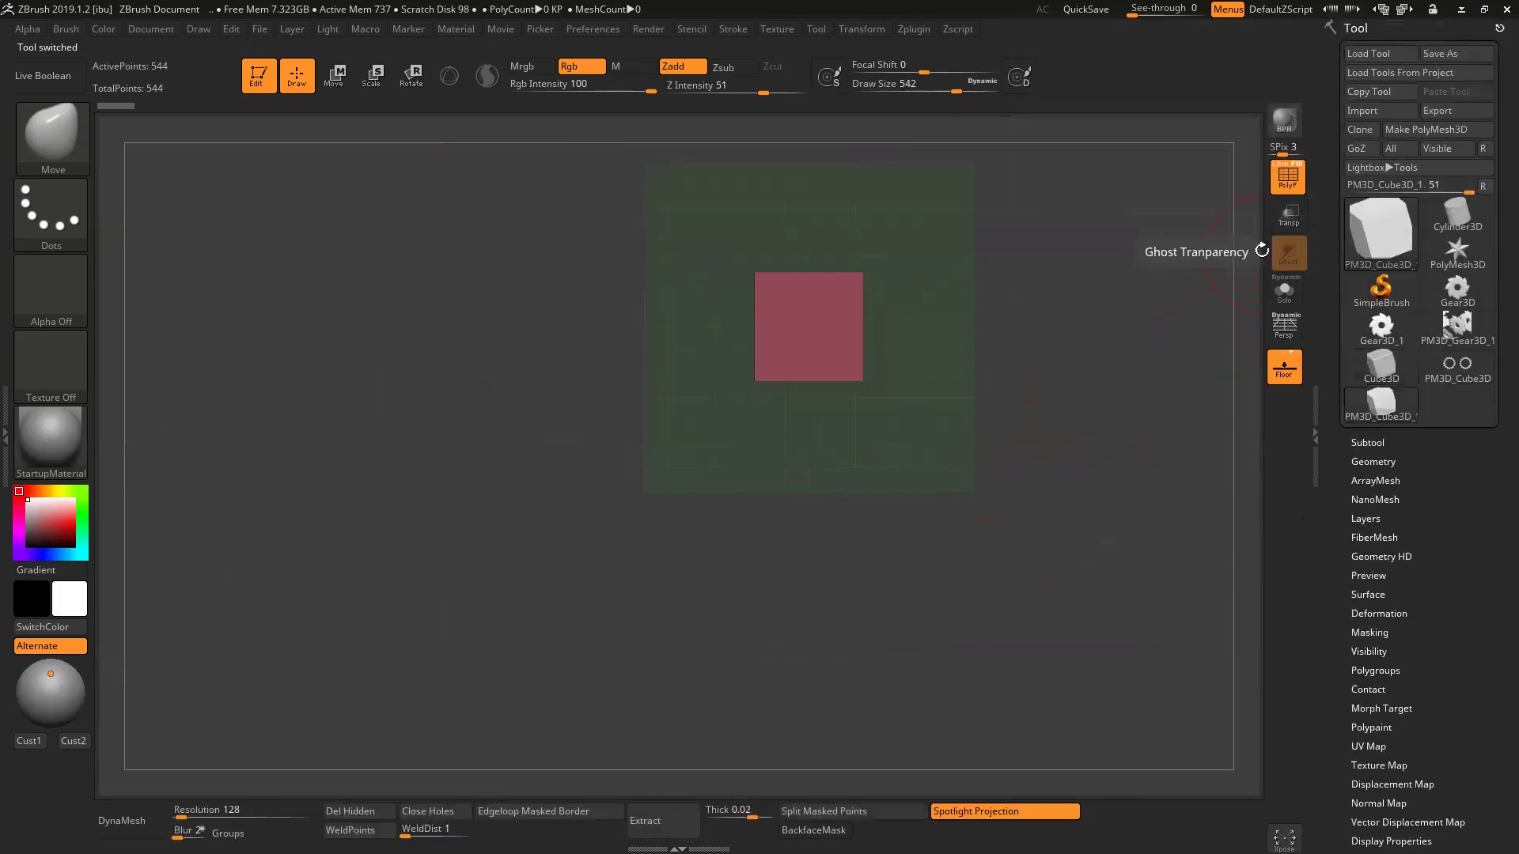
pyautogui.click(1375, 480)
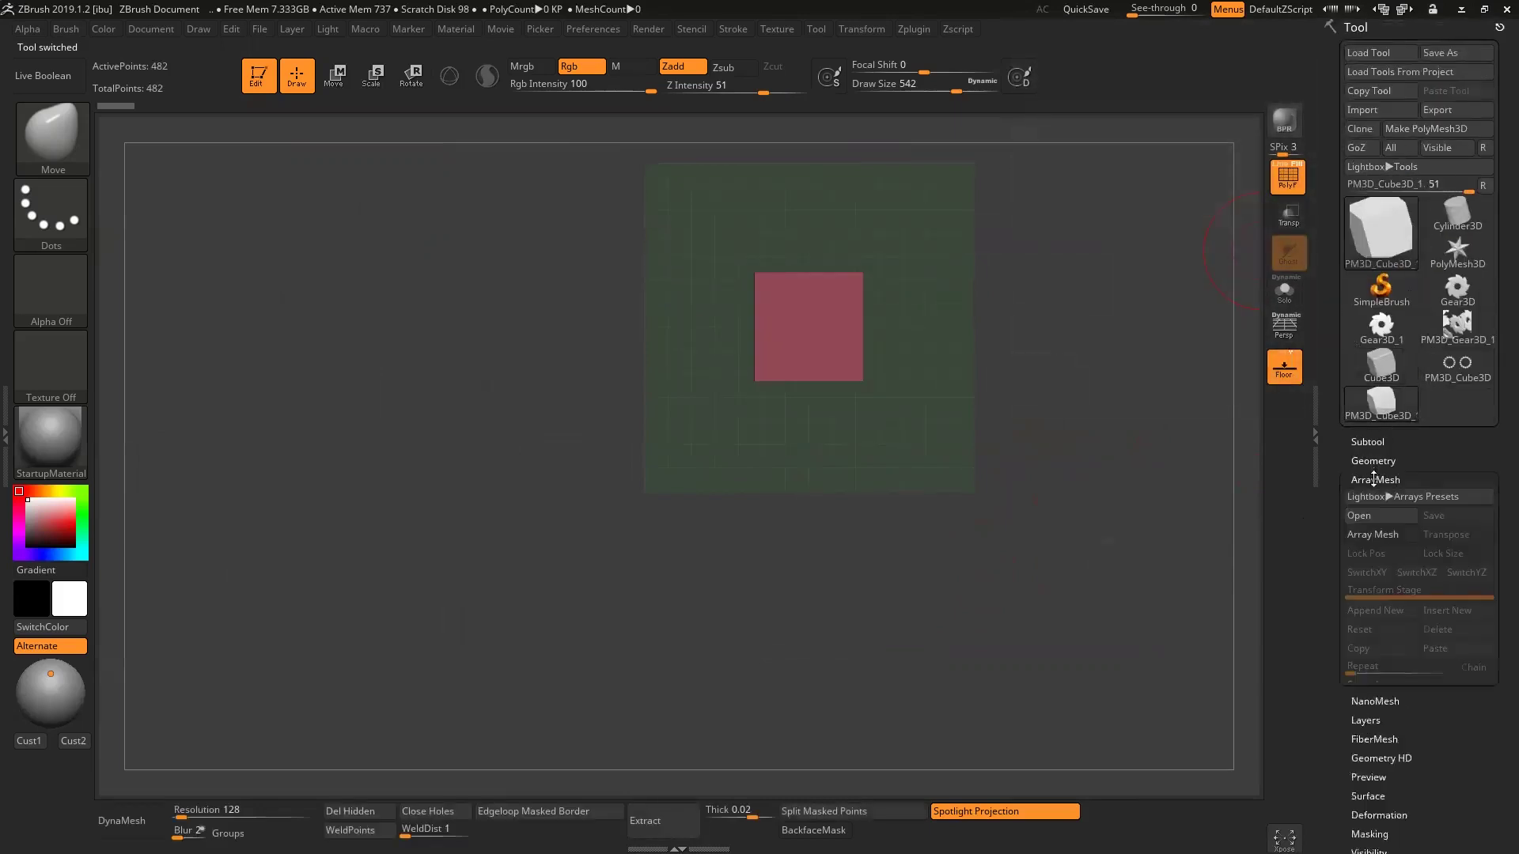
pyautogui.click(1377, 534)
pyautogui.click(1435, 536)
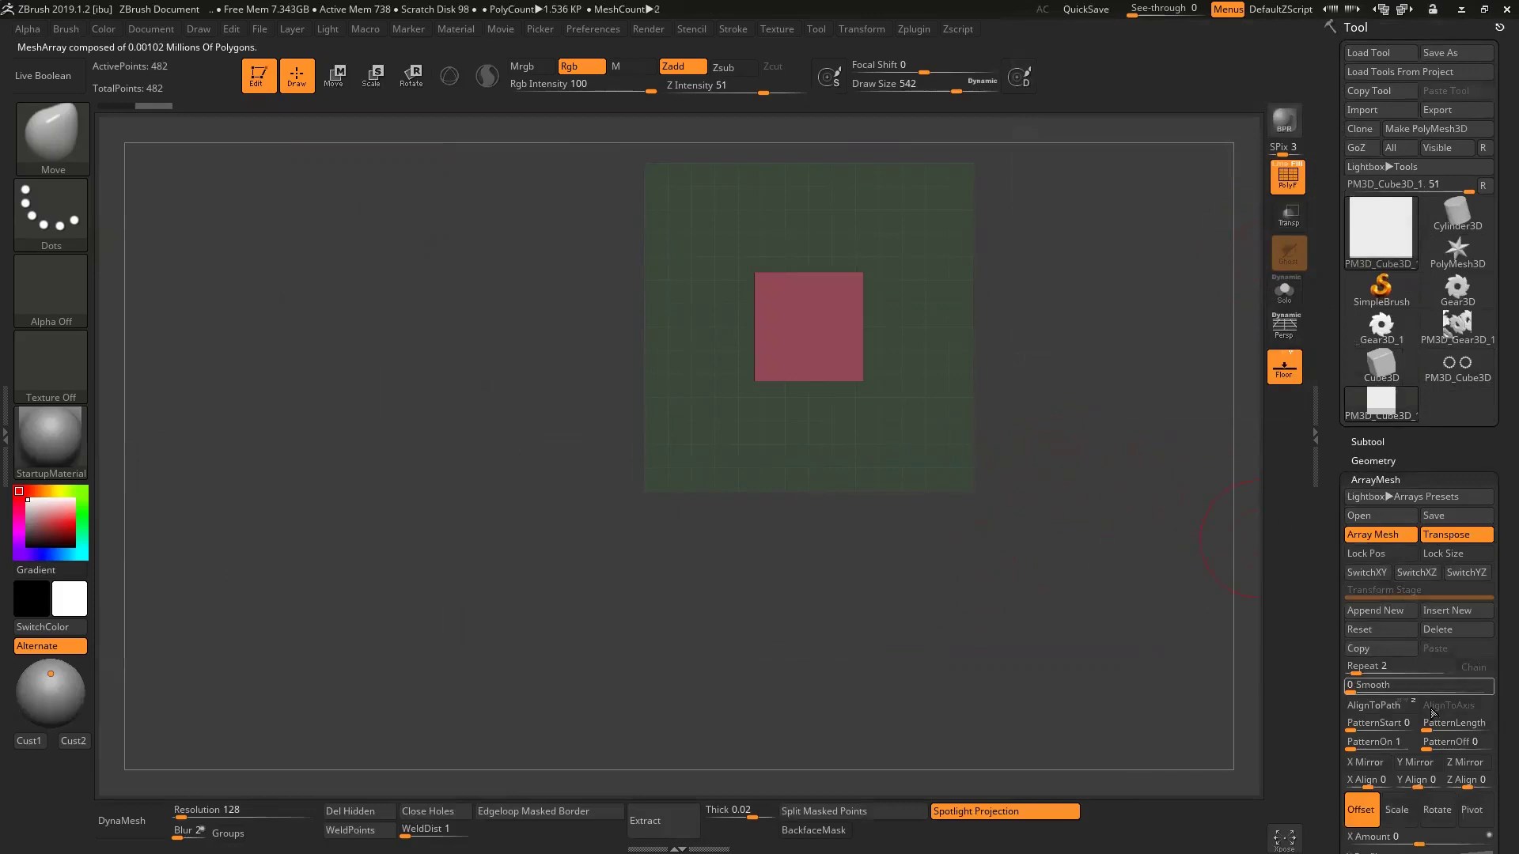
pyautogui.scroll(-5, 1497, 569)
pyautogui.moveTo(1355, 411); pyautogui.dragTo(1373, 417)
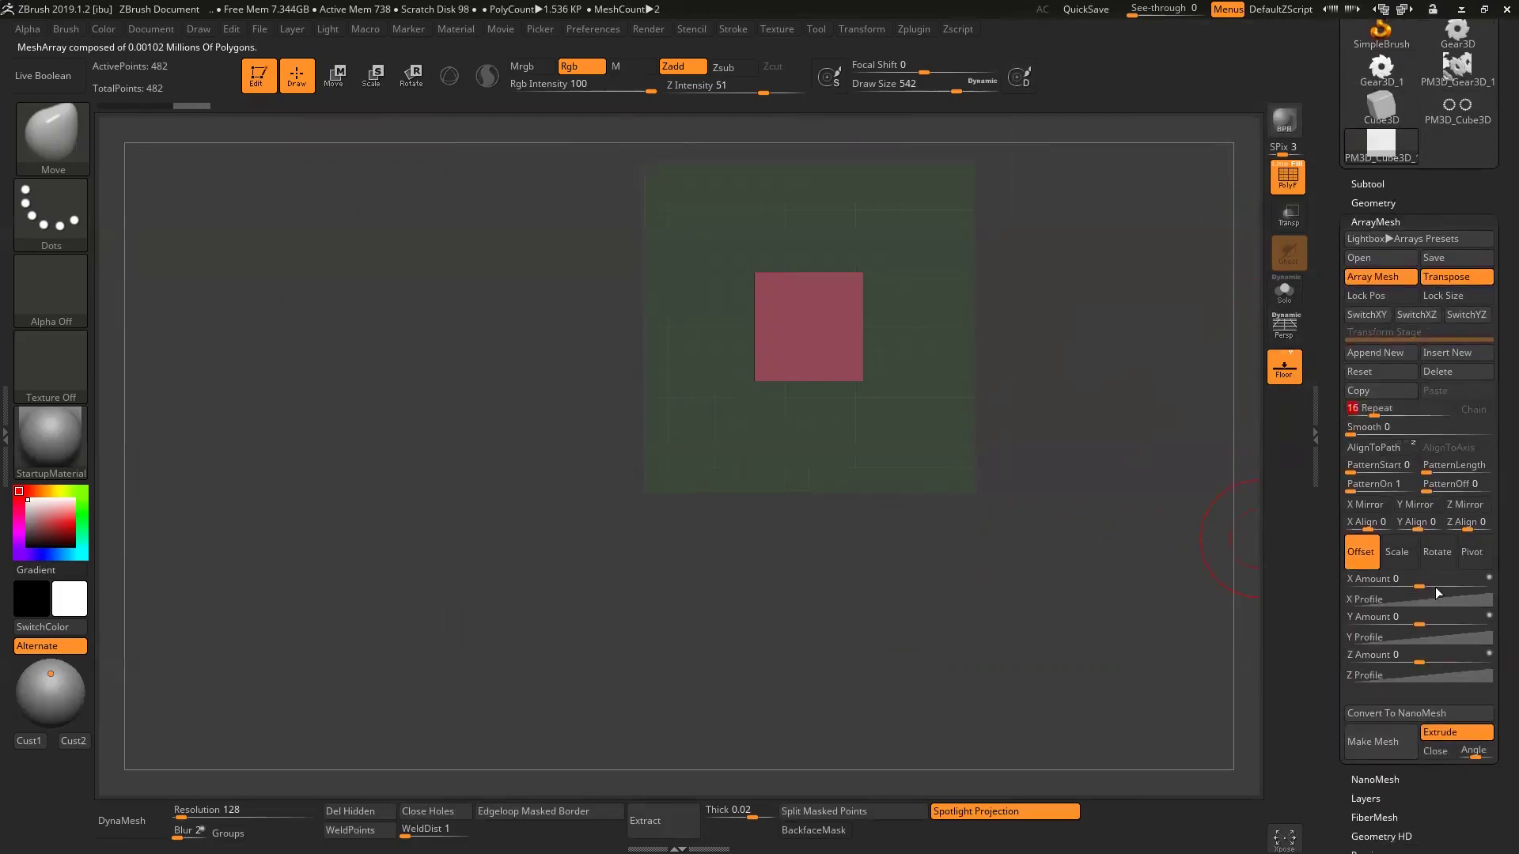
pyautogui.moveTo(1424, 584)
pyautogui.mouseDown()
pyautogui.moveTo(1470, 588)
pyautogui.moveTo(1280, 556)
pyautogui.mouseUp()
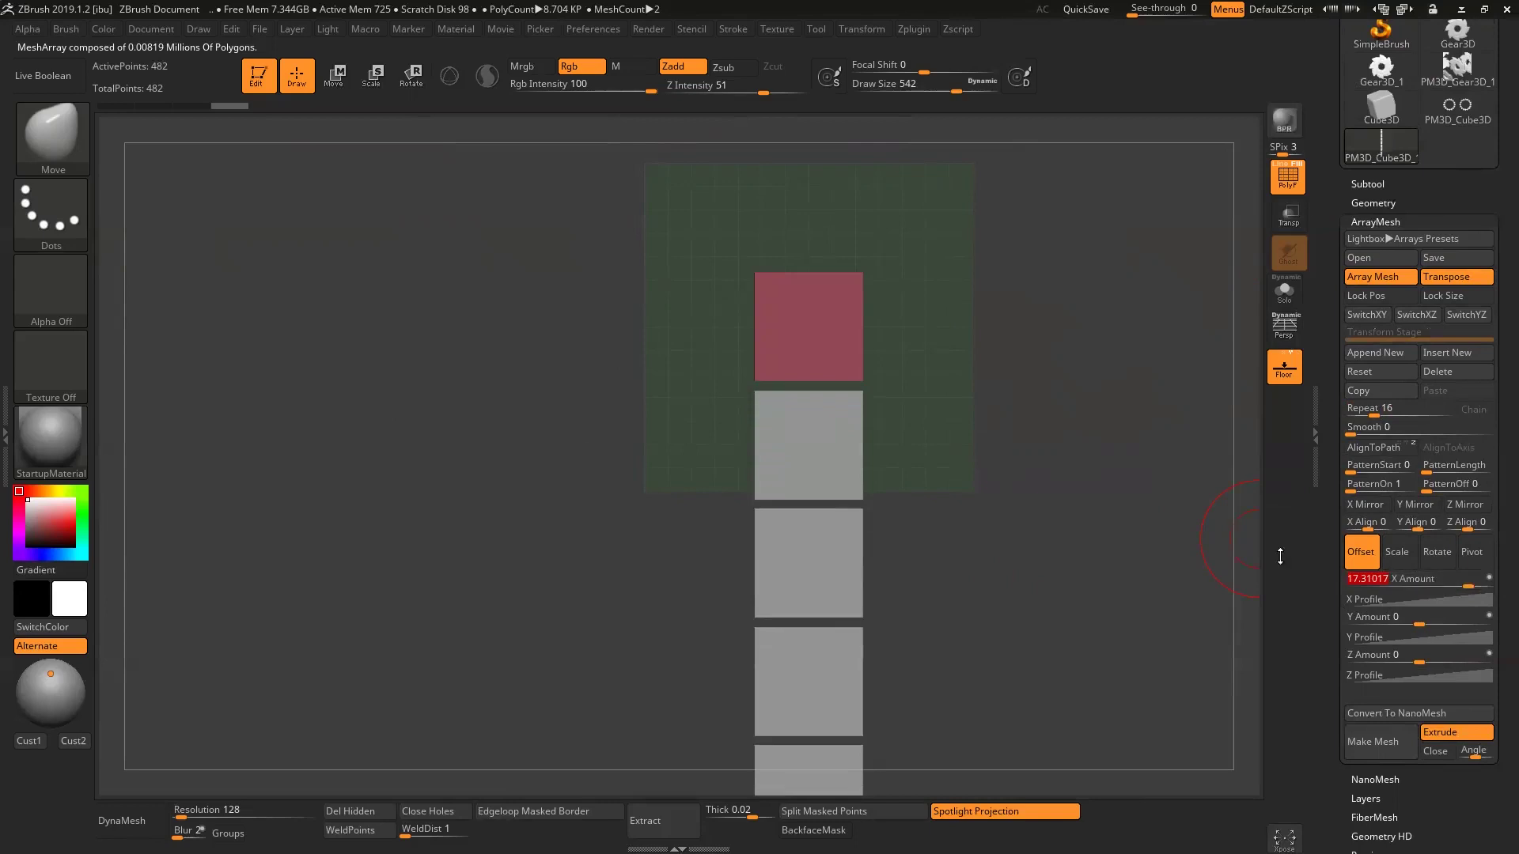
# - Raise the array pivot Y Amount to 4.05057
pyautogui.keyDown('shift'); pyautogui.moveTo(1070, 586); pyautogui.dragTo(1010, 580); pyautogui.keyUp('shift')
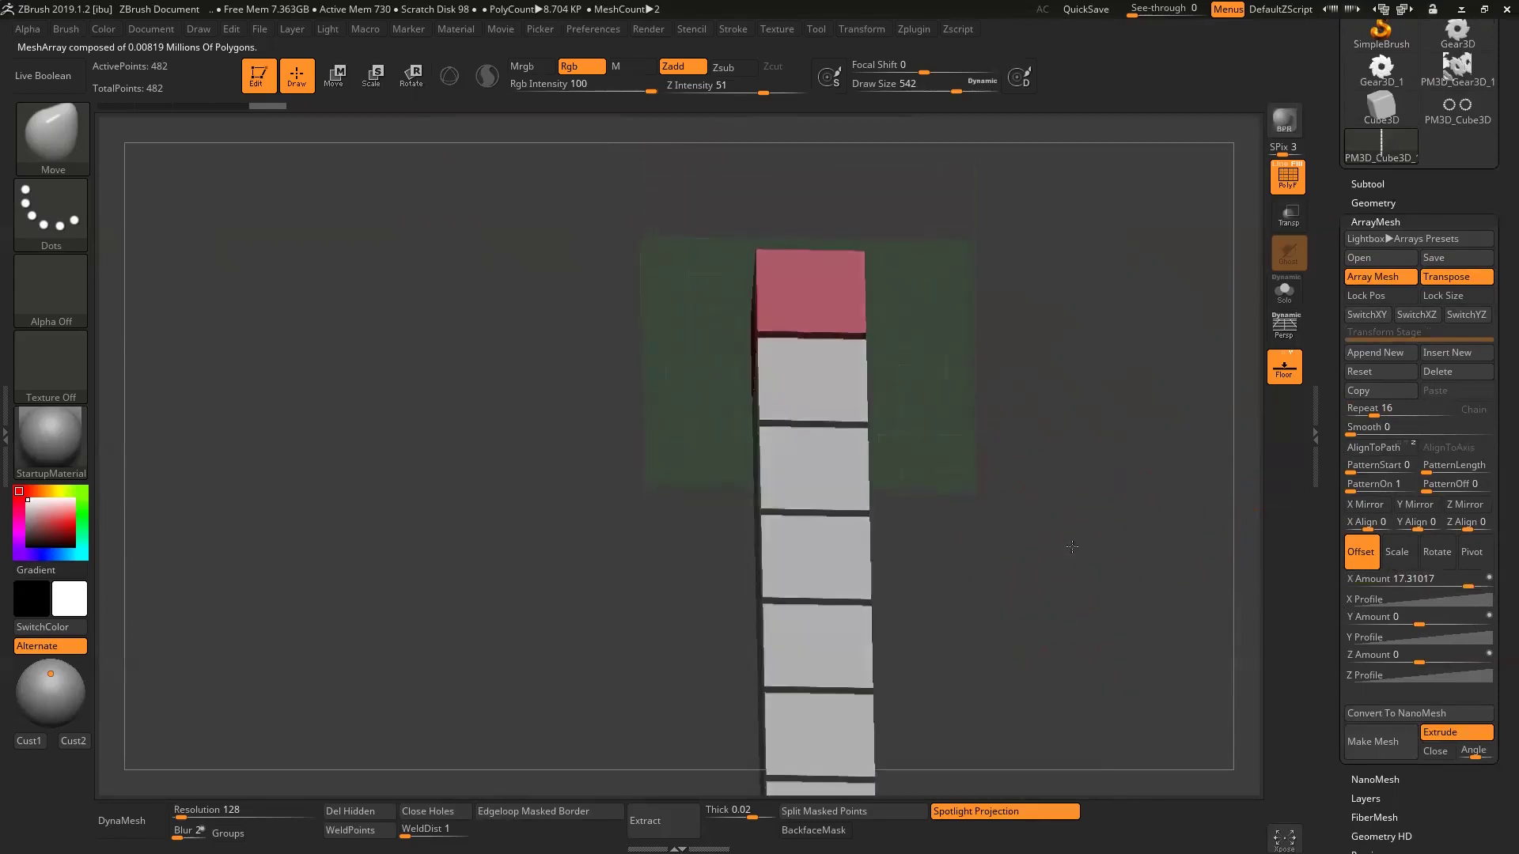
pyautogui.press('f')
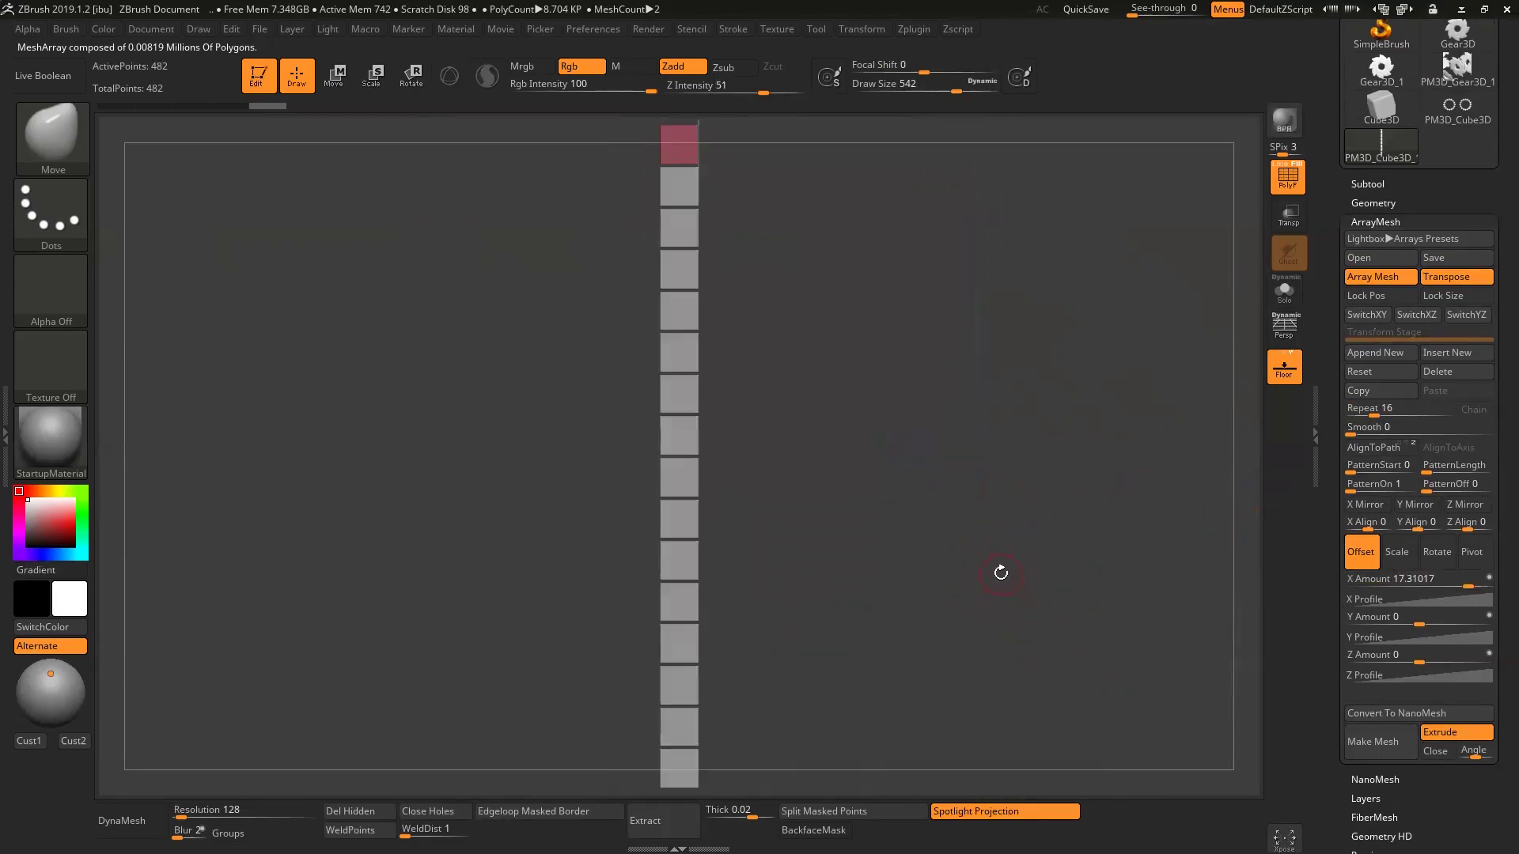
pyautogui.click(1471, 552)
pyautogui.moveTo(1420, 621); pyautogui.dragTo(1445, 622)
pyautogui.press('w')
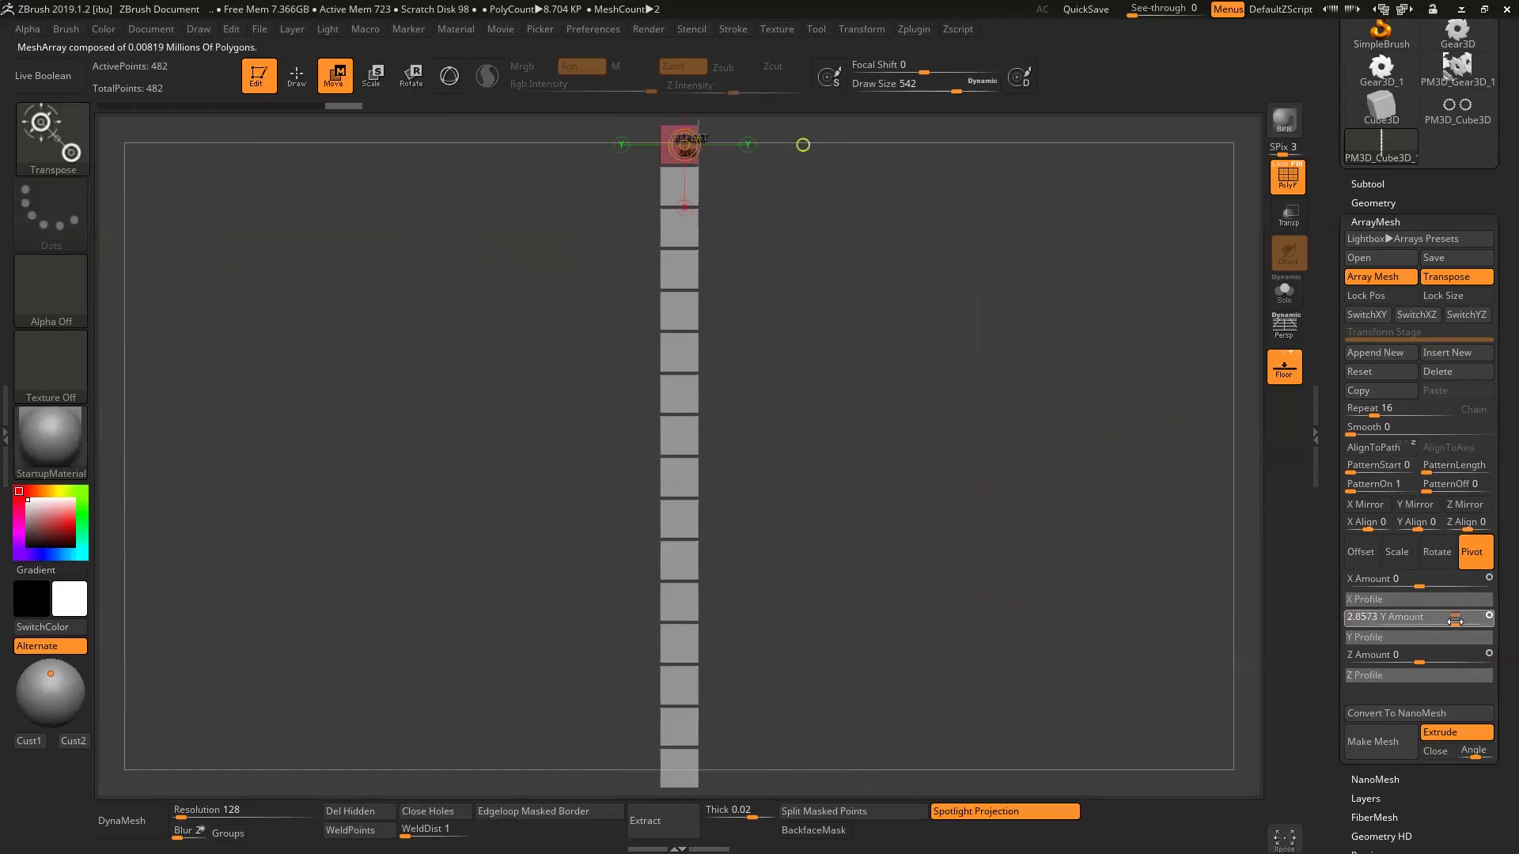
pyautogui.moveTo(1454, 622); pyautogui.dragTo(1456, 622)
# - Test rotating copies around X and Y, shorten the X offset, then undo to the sculpted cube row
pyautogui.click(1436, 553)
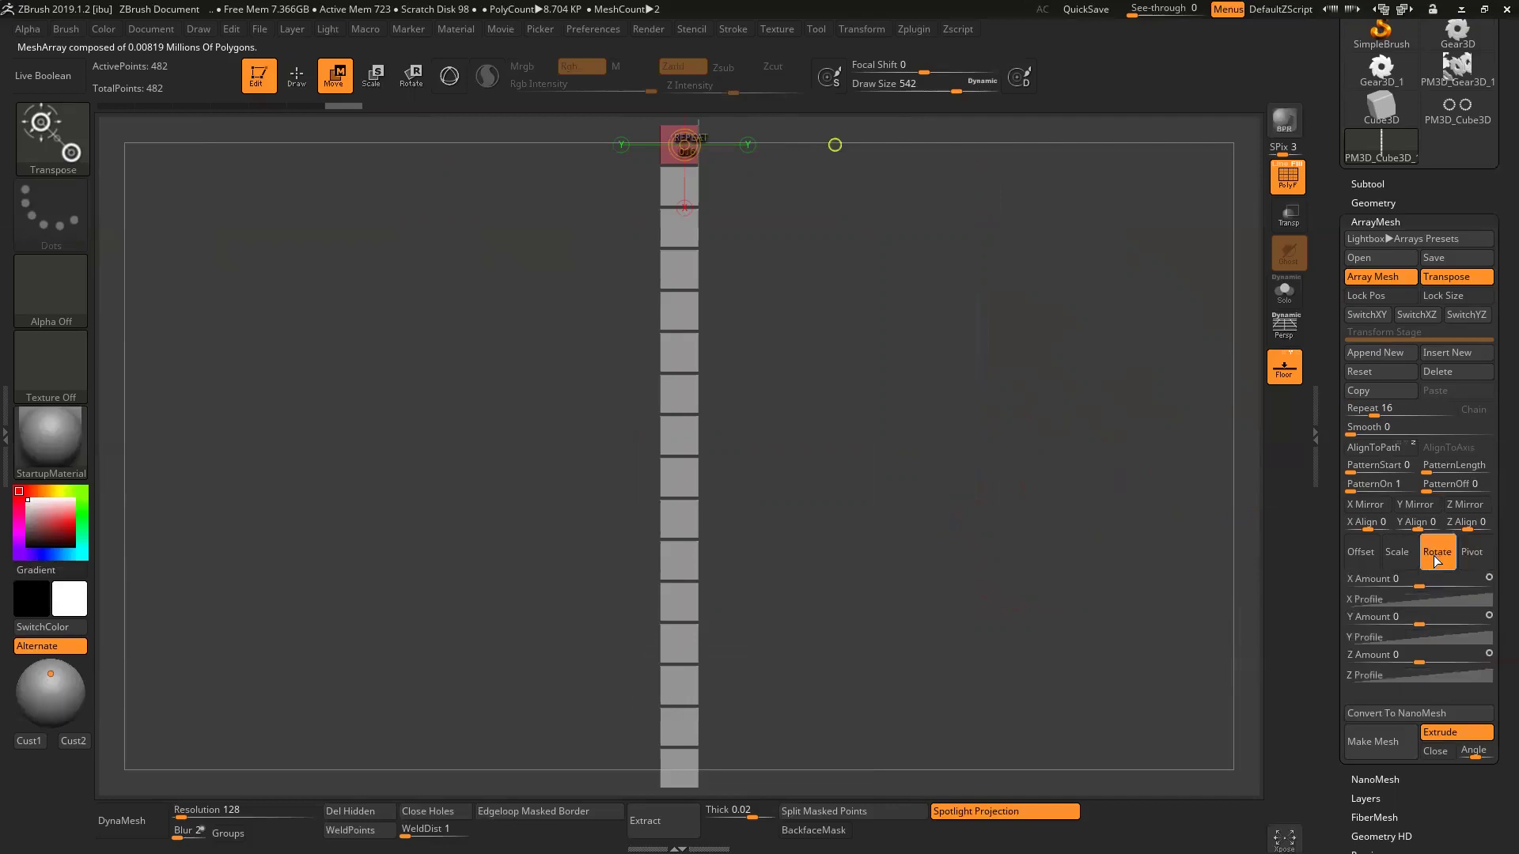
pyautogui.moveTo(1431, 586)
pyautogui.mouseDown()
pyautogui.moveTo(1470, 591)
pyautogui.moveTo(1420, 586)
pyautogui.mouseUp()
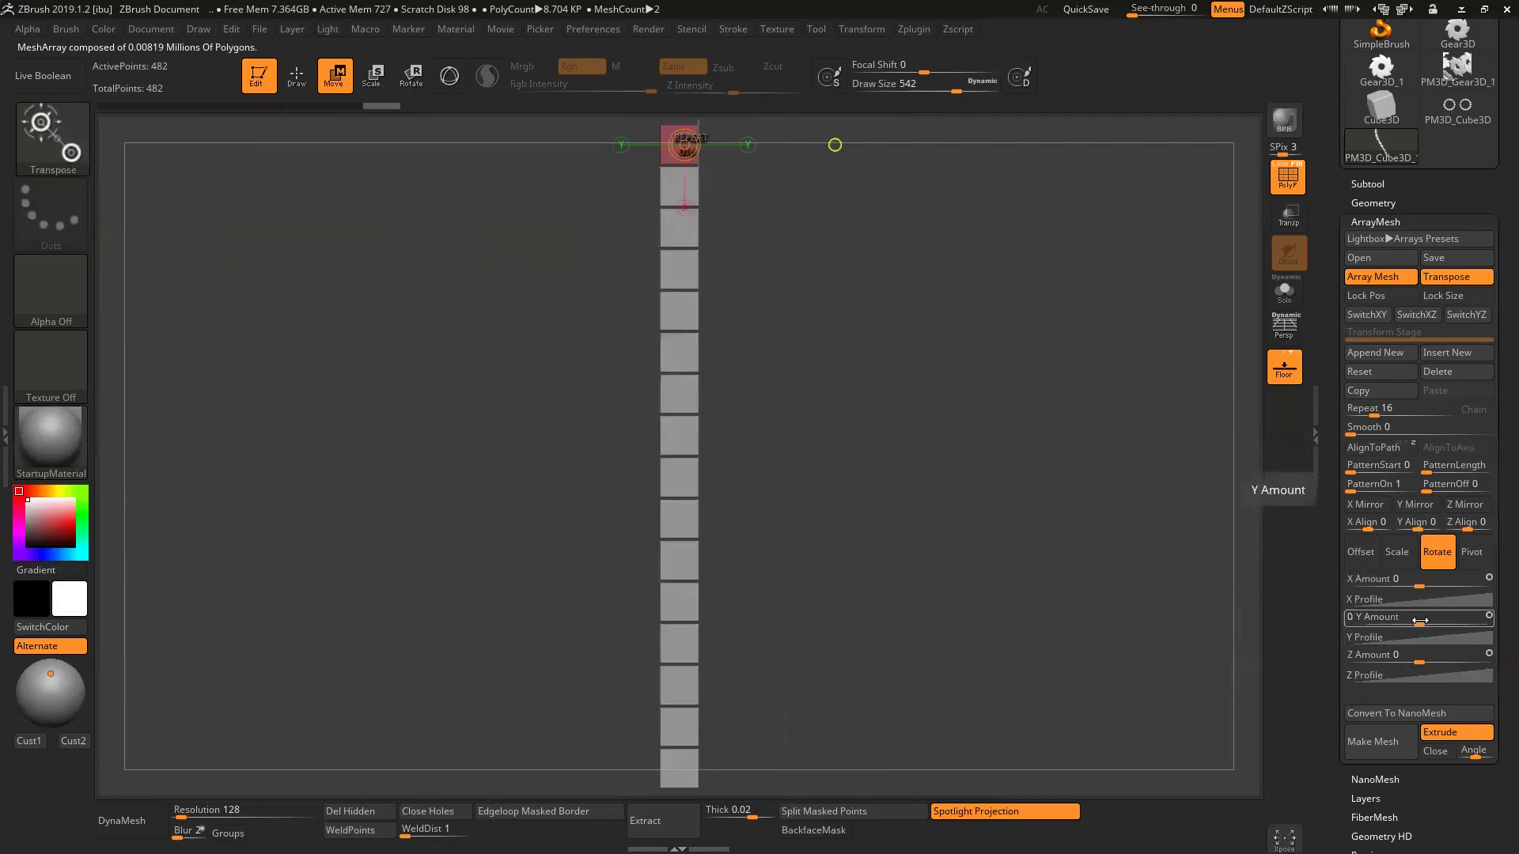
pyautogui.moveTo(1420, 618)
pyautogui.mouseDown()
pyautogui.moveTo(1462, 619)
pyautogui.moveTo(1420, 619)
pyautogui.moveTo(1472, 662)
pyautogui.moveTo(1420, 662)
pyautogui.mouseUp()
pyautogui.click(1360, 551)
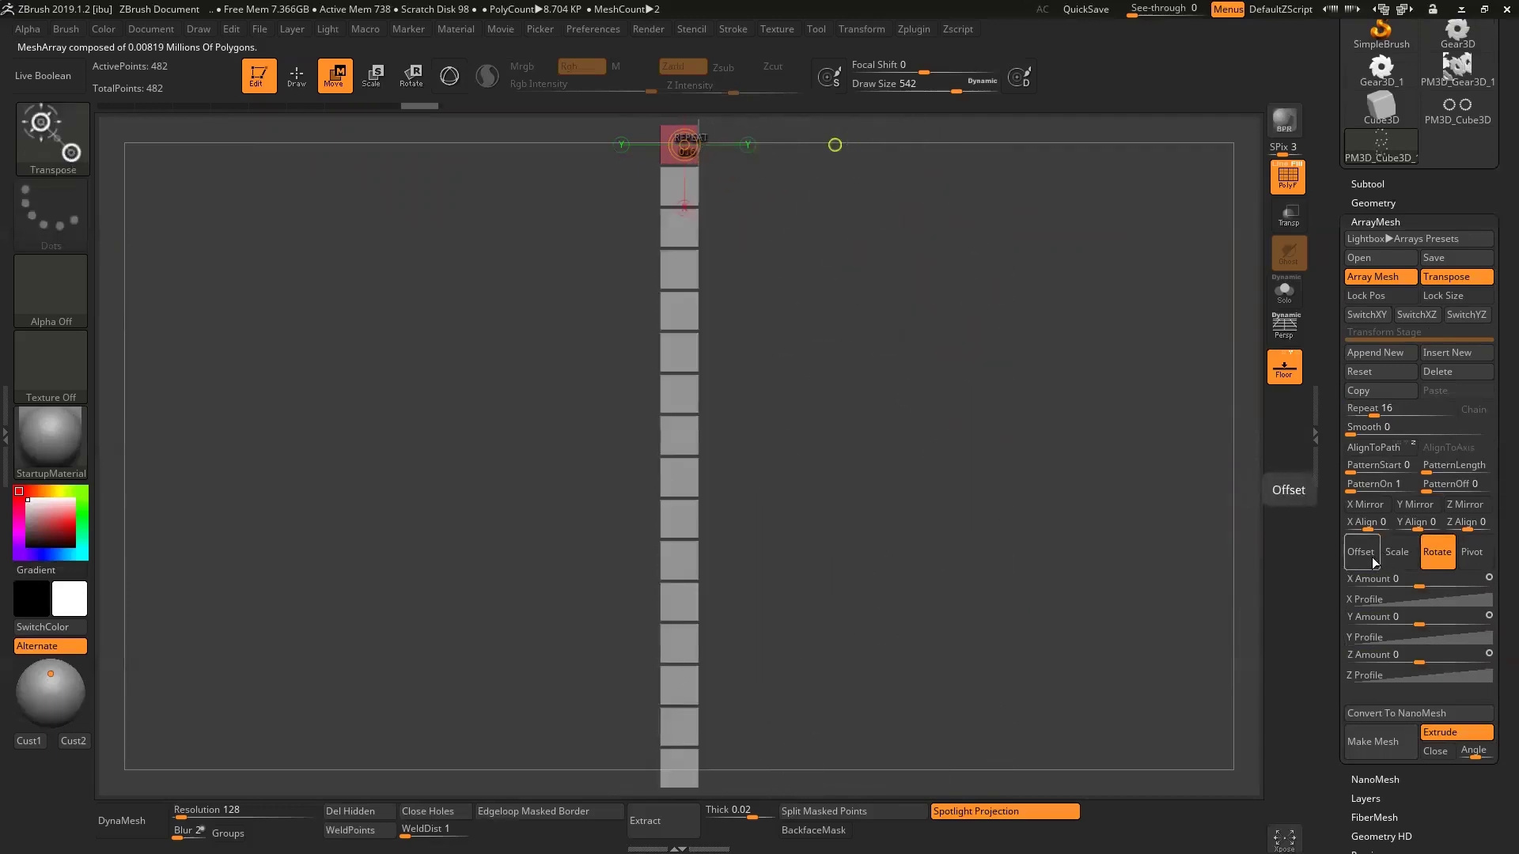
pyautogui.moveTo(1464, 585); pyautogui.dragTo(1419, 581)
pyautogui.moveTo(1468, 195); pyautogui.dragTo(1468, 352)
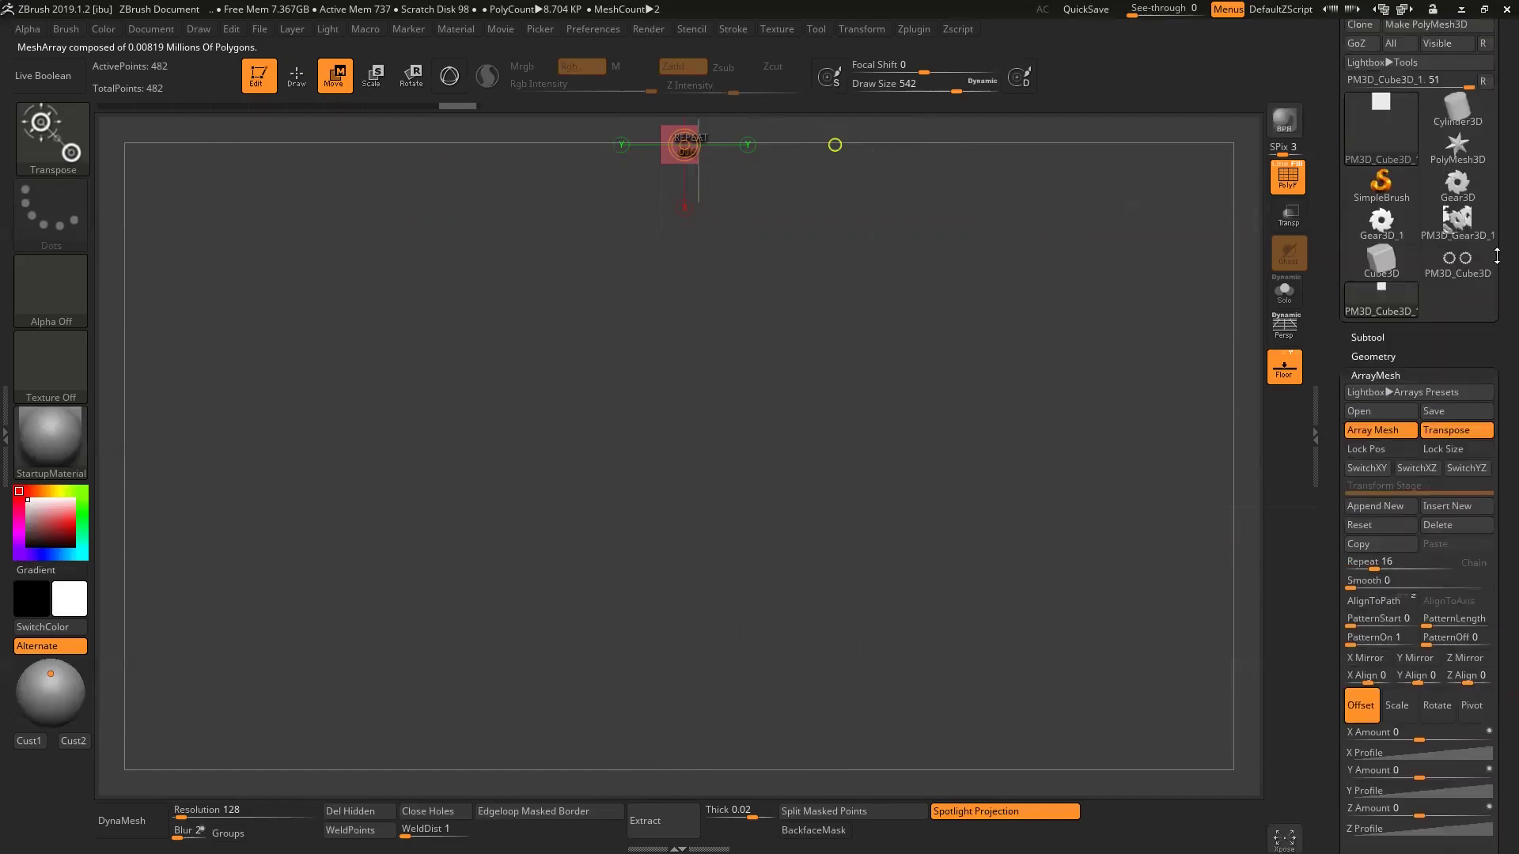
pyautogui.hotkey('ctrl', 'z')
pyautogui.moveTo(1496, 616)
pyautogui.mouseDown()
pyautogui.moveTo(1463, 519)
pyautogui.moveTo(1497, 508)
pyautogui.mouseUp()
# - Reselect the new cube array and raise its pivot Y Amount to 5.04639
pyautogui.click(1365, 582)
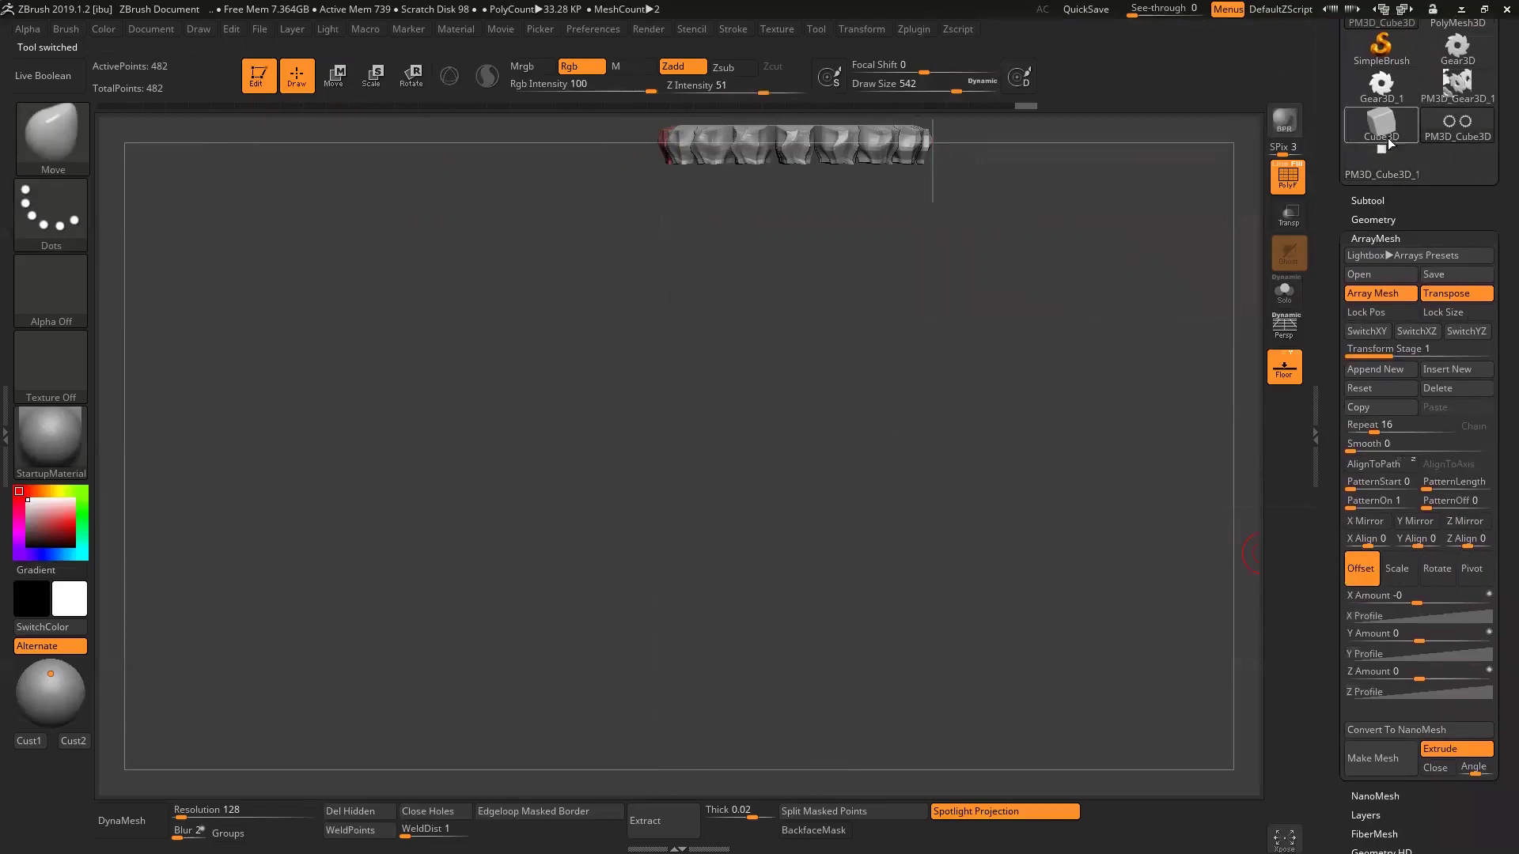
pyautogui.click(1405, 597)
pyautogui.click(1471, 568)
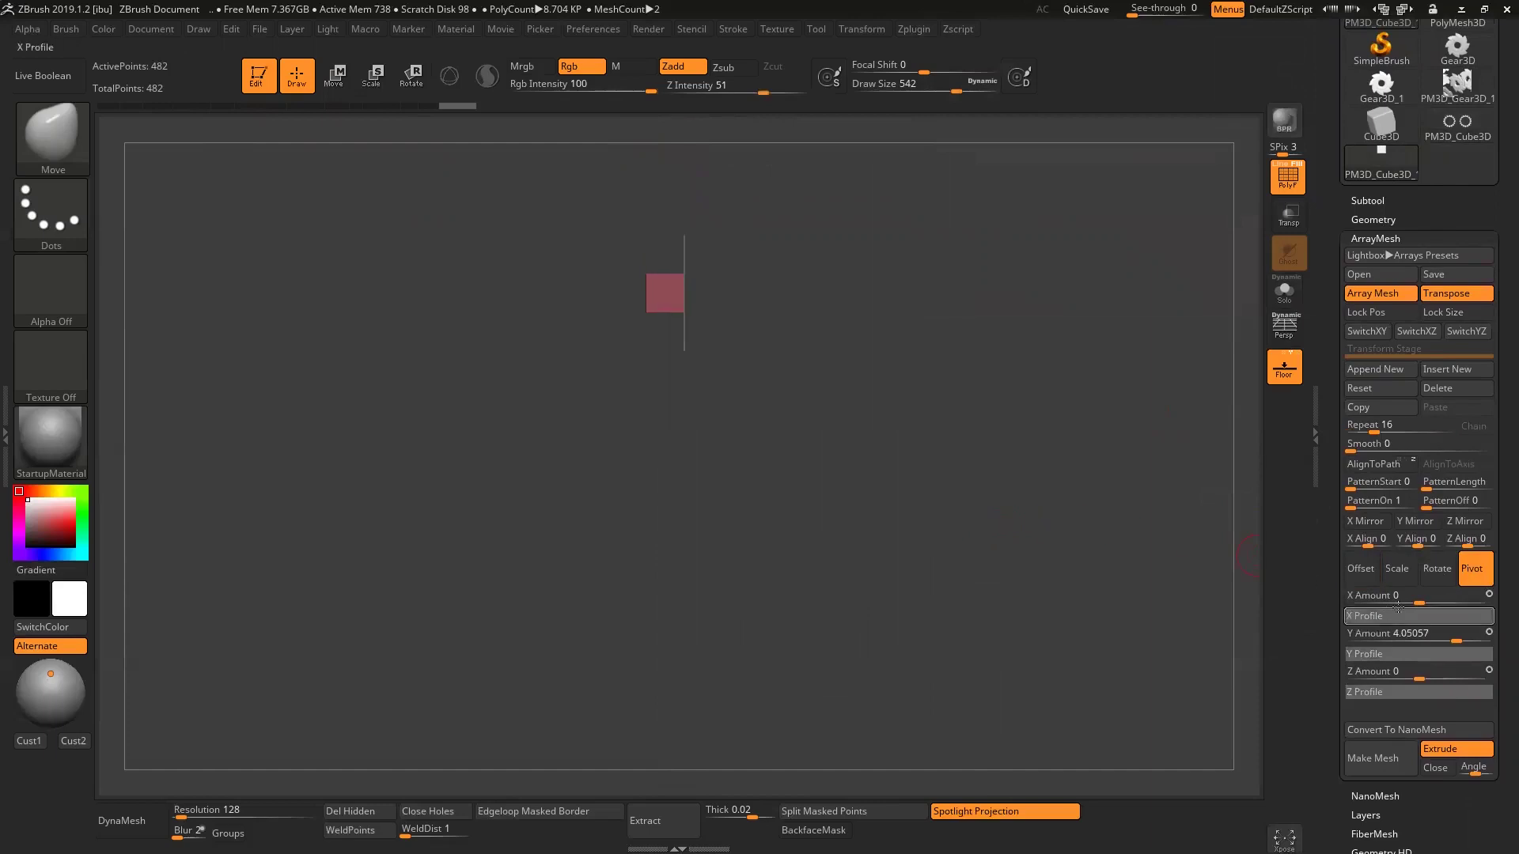
pyautogui.moveTo(1451, 638); pyautogui.dragTo(1456, 638)
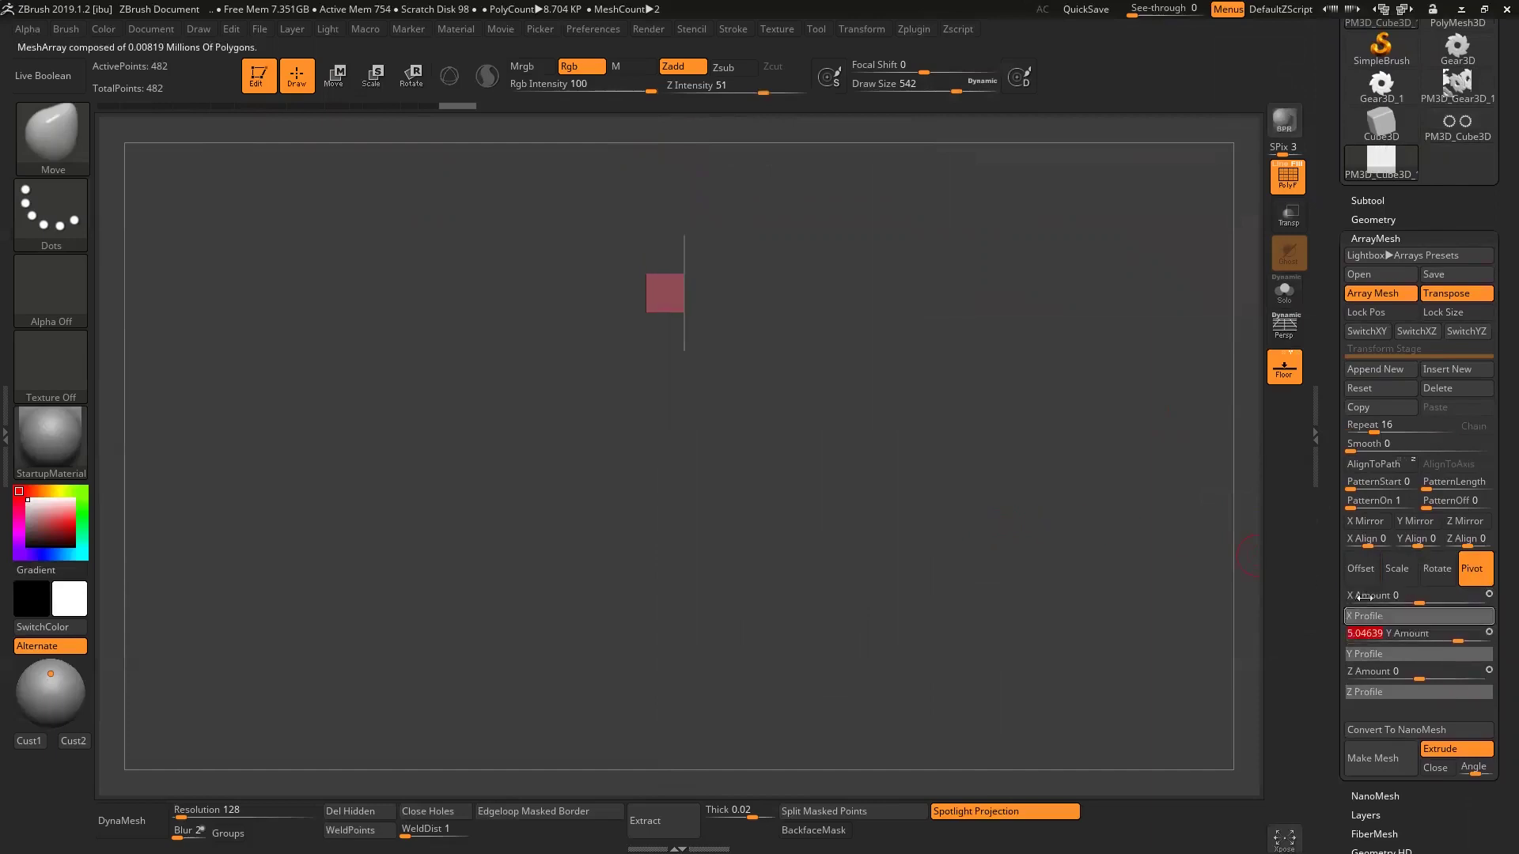
pyautogui.keyDown('shift'); pyautogui.moveTo(1012, 306); pyautogui.dragTo(1002, 413); pyautogui.keyUp('shift')
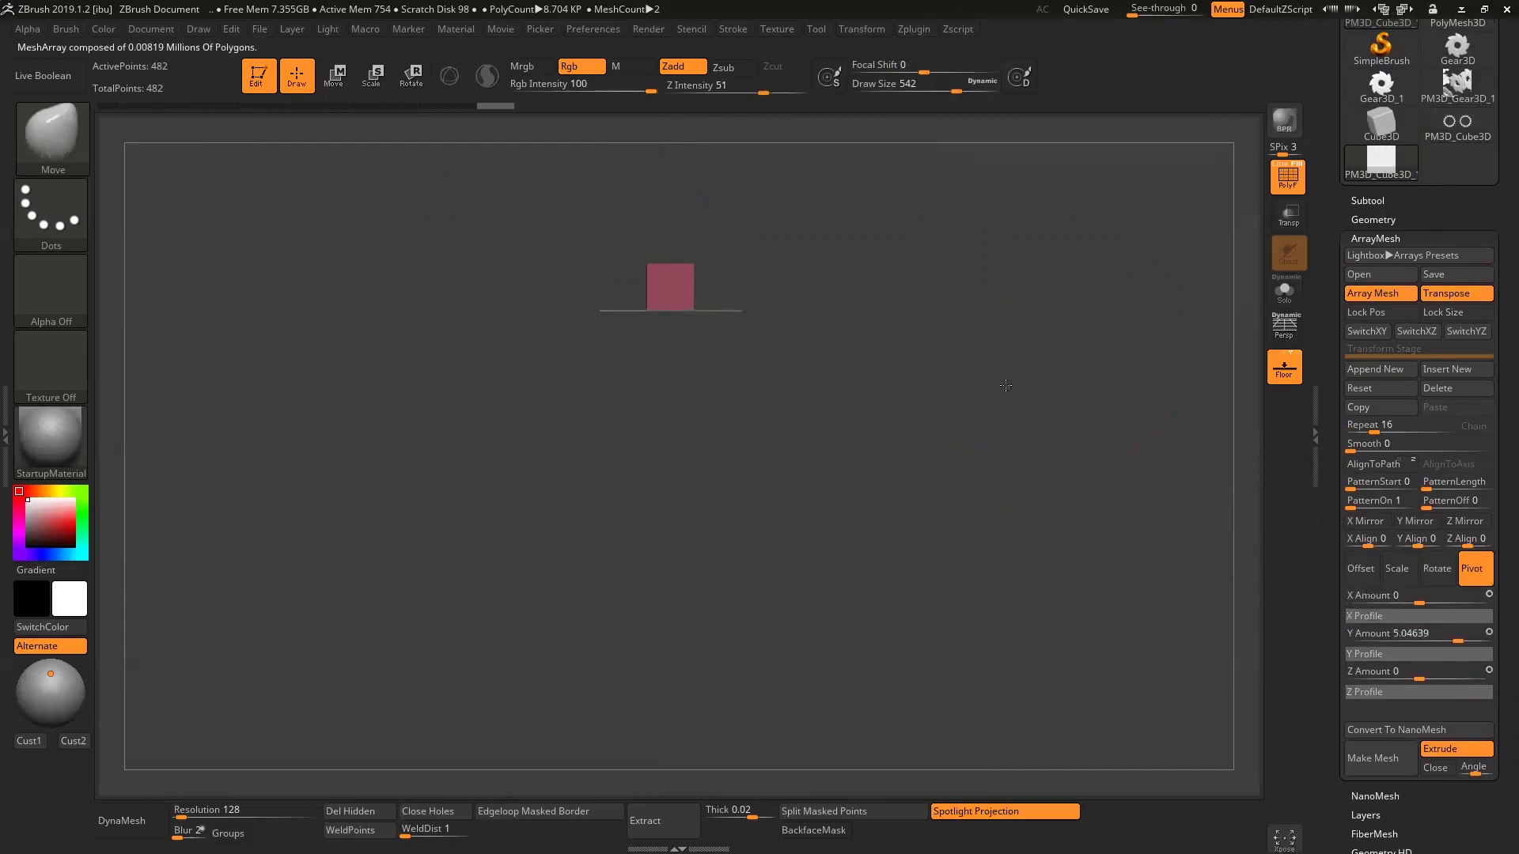
pyautogui.keyDown('shift'); pyautogui.moveTo(1005, 464); pyautogui.dragTo(1049, 429); pyautogui.keyUp('shift')
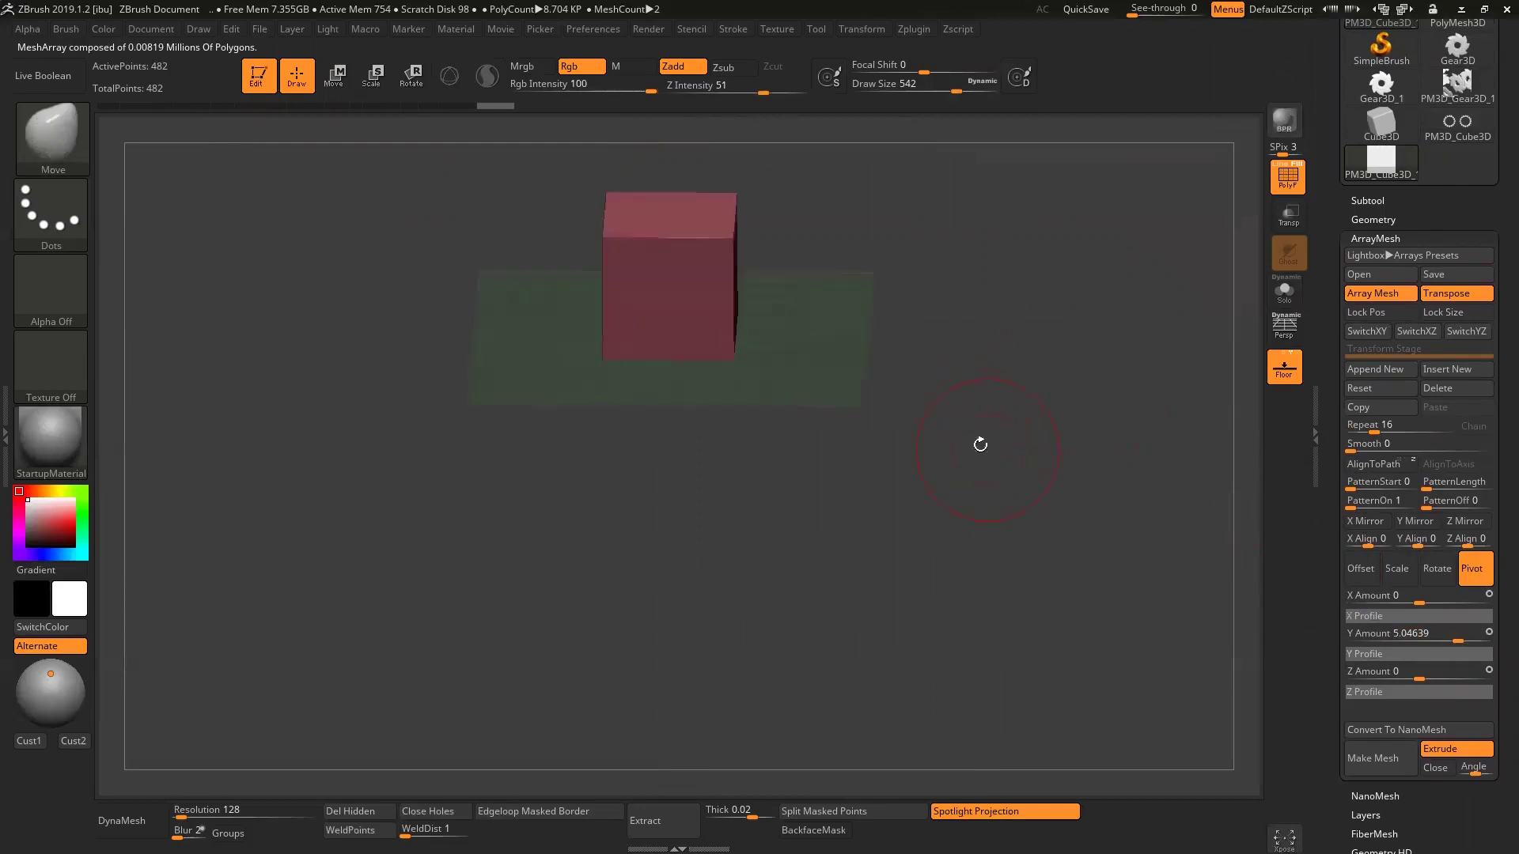
# - In Rotate mode, set X Amount to 360 and Repeat to 29, orbiting to check the closed ring
pyautogui.click(1438, 570)
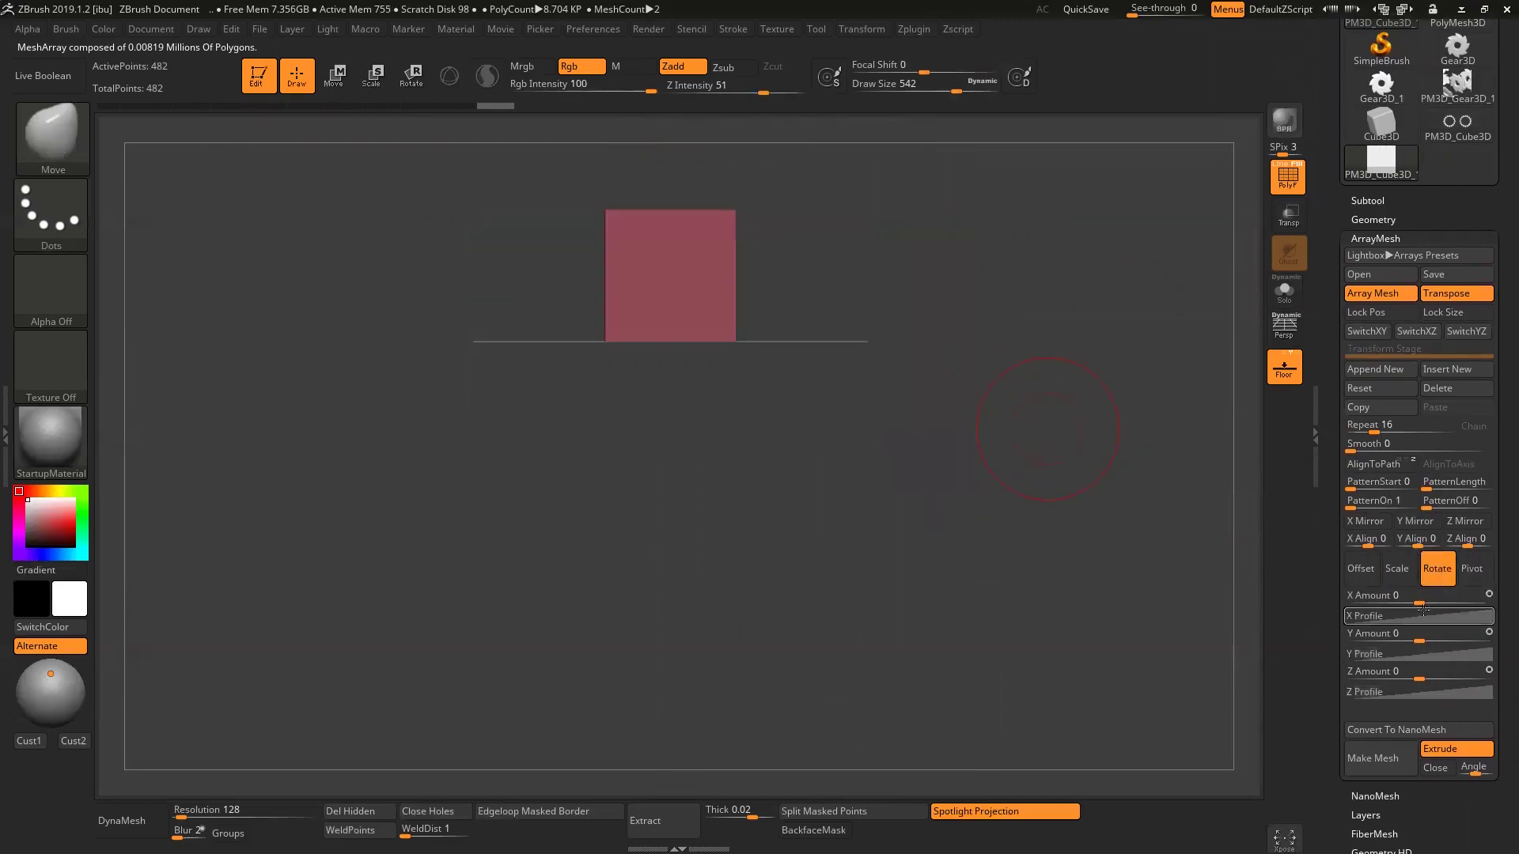
pyautogui.moveTo(1448, 601); pyautogui.dragTo(1460, 601)
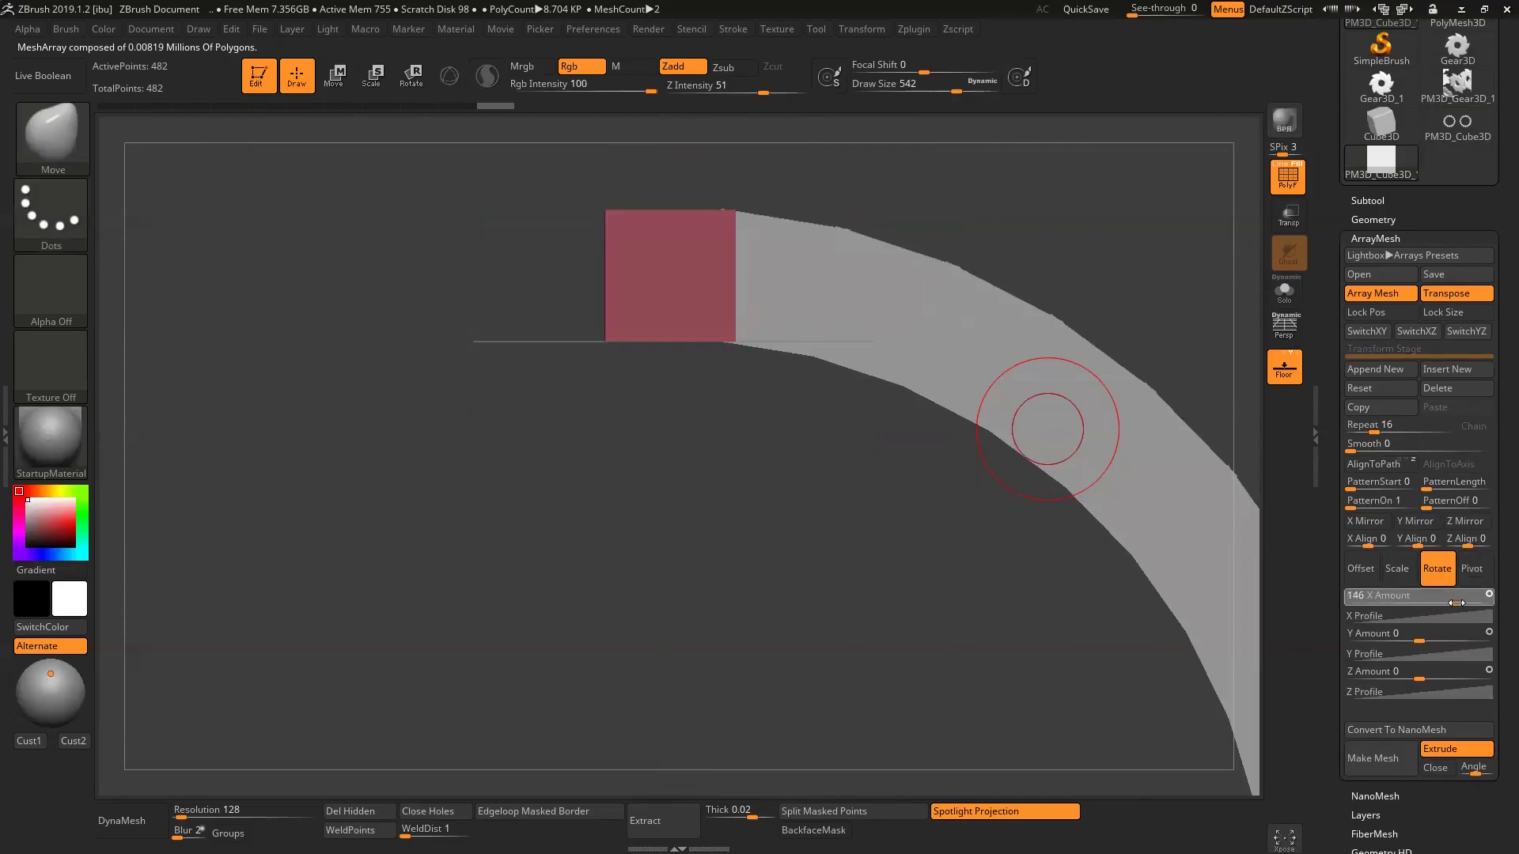
pyautogui.moveTo(1031, 593)
pyautogui.mouseDown()
pyautogui.moveTo(1020, 545)
pyautogui.moveTo(793, 475)
pyautogui.mouseUp()
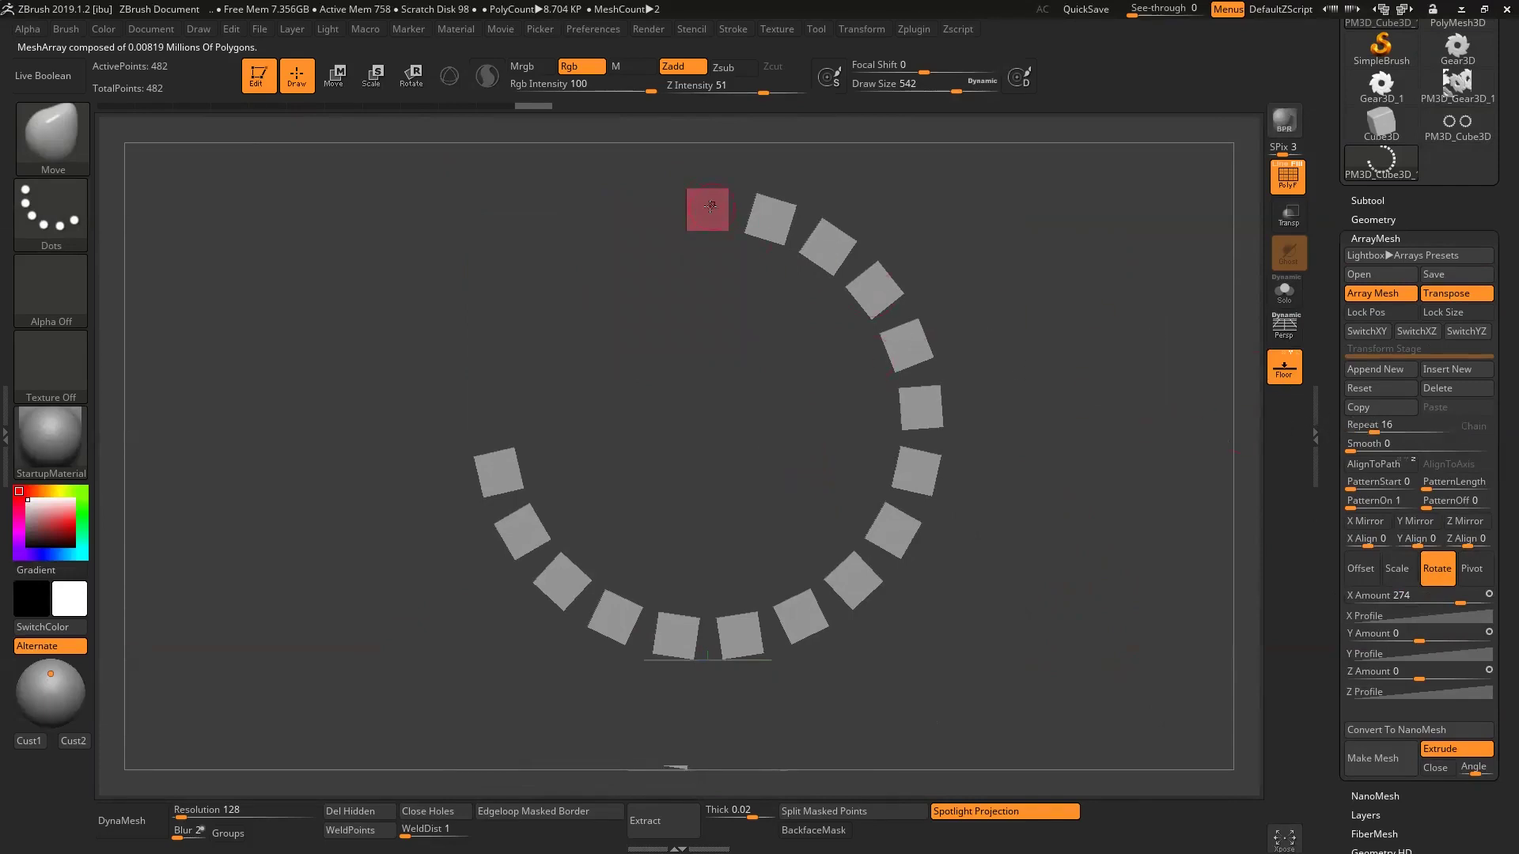
pyautogui.moveTo(1374, 428); pyautogui.dragTo(1382, 428)
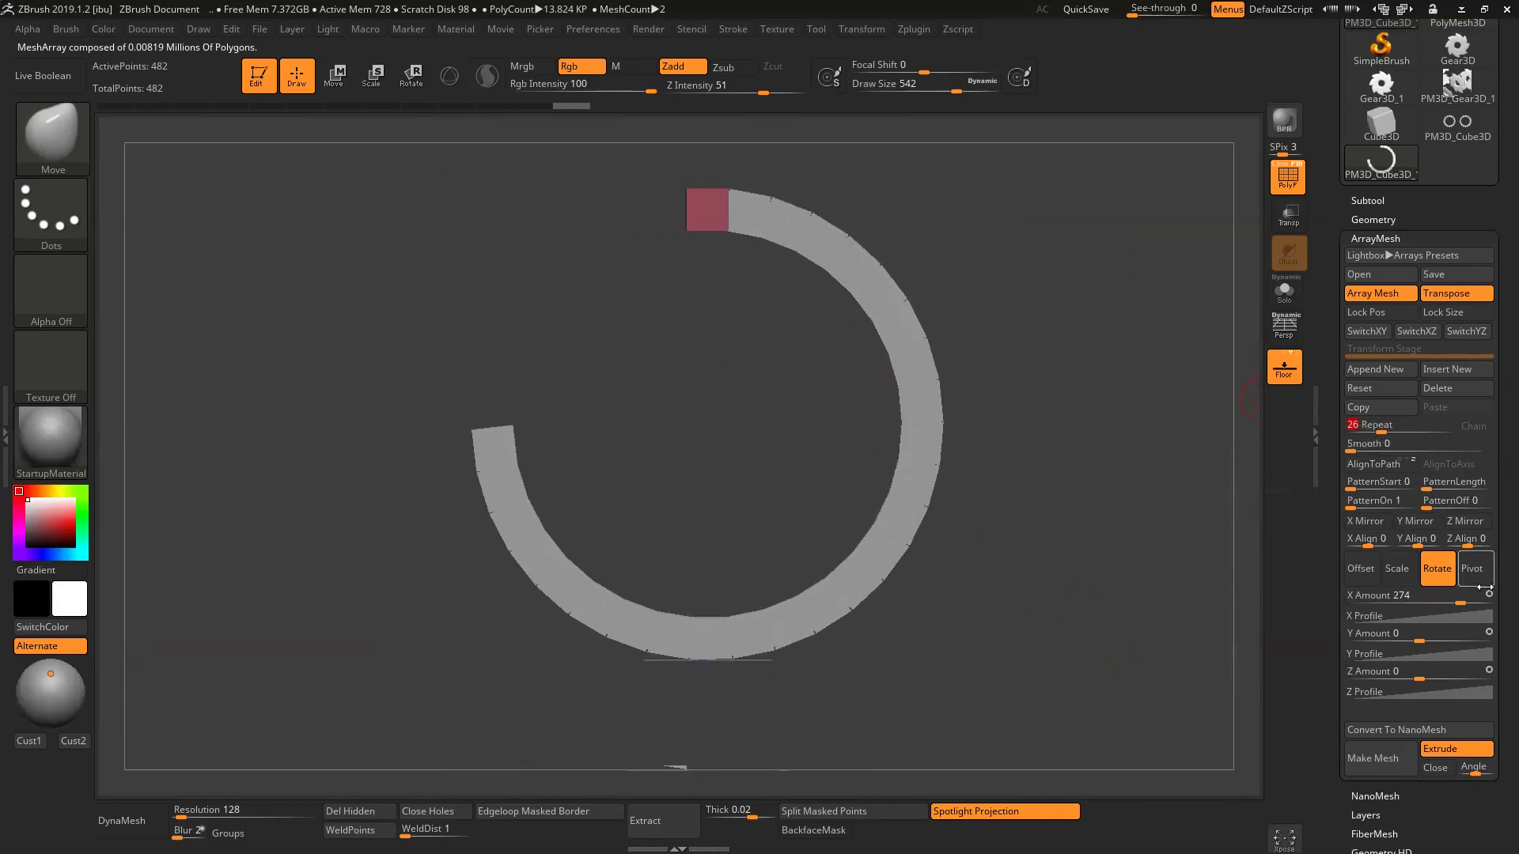
pyautogui.moveTo(1459, 602); pyautogui.dragTo(1463, 602)
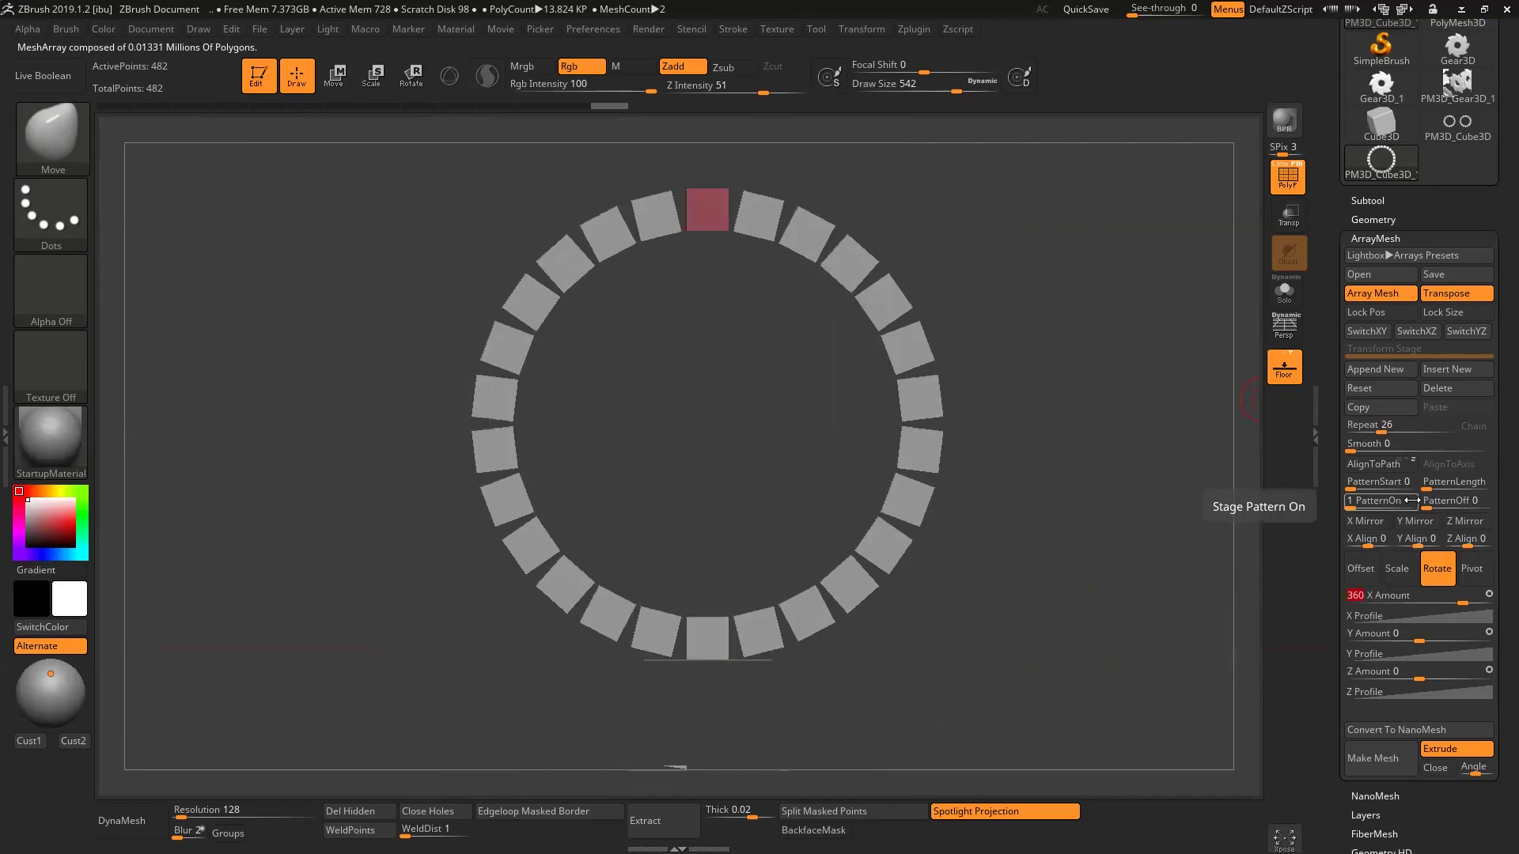
pyautogui.click(1379, 428)
pyautogui.moveTo(1379, 427); pyautogui.dragTo(1382, 432)
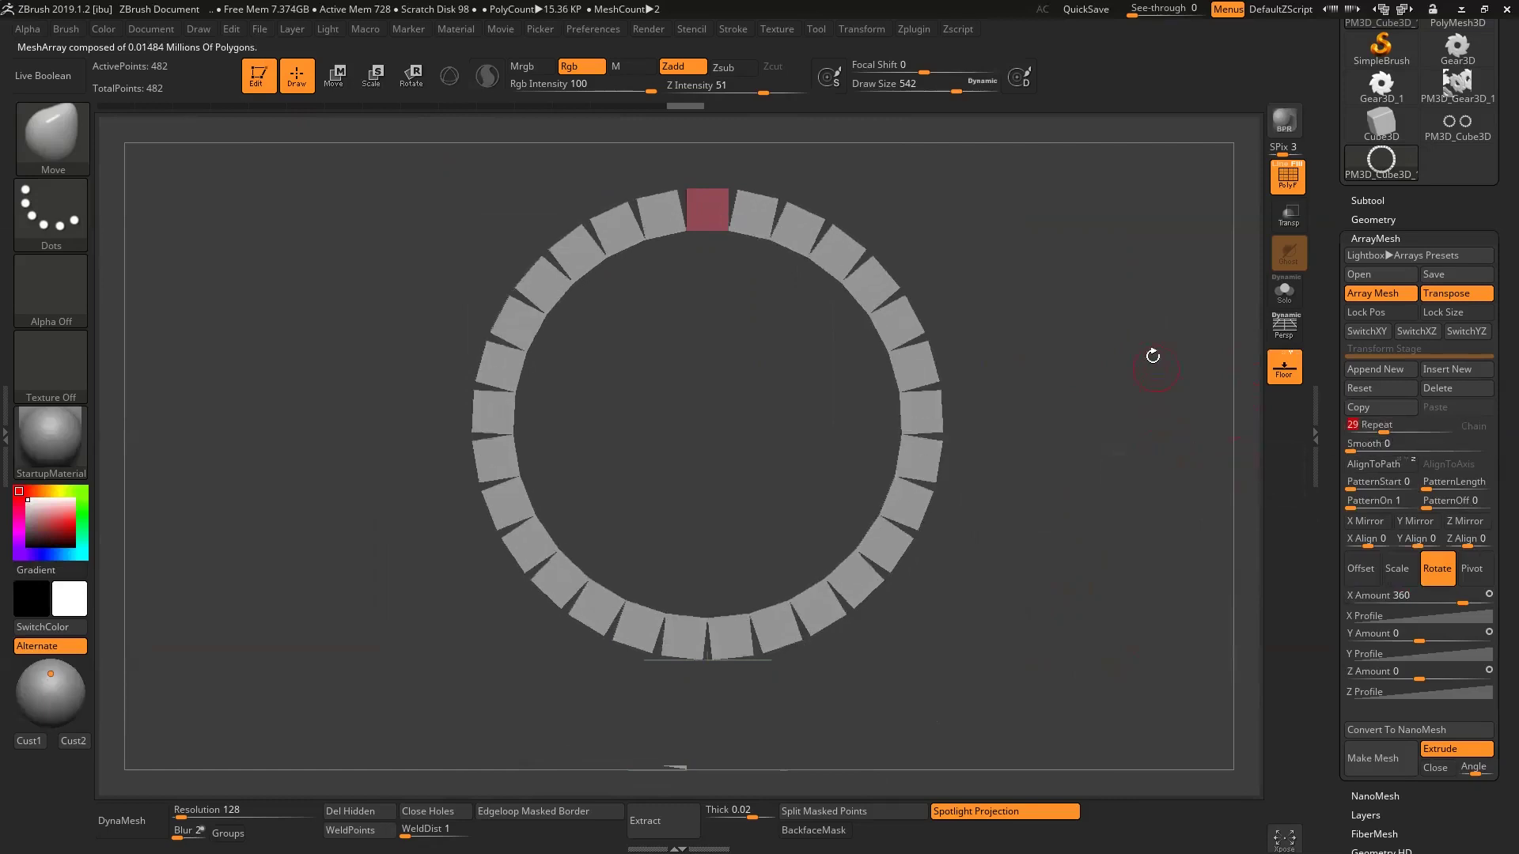
pyautogui.moveTo(1047, 376)
pyautogui.mouseDown()
pyautogui.moveTo(1042, 420)
pyautogui.moveTo(1068, 413)
pyautogui.moveTo(997, 383)
pyautogui.mouseUp()
pyautogui.moveTo(993, 441)
pyautogui.keyDown('shift'); pyautogui.mouseDown()
pyautogui.moveTo(994, 475)
pyautogui.moveTo(996, 418)
pyautogui.moveTo(1032, 471)
pyautogui.mouseUp(); pyautogui.keyUp('shift')
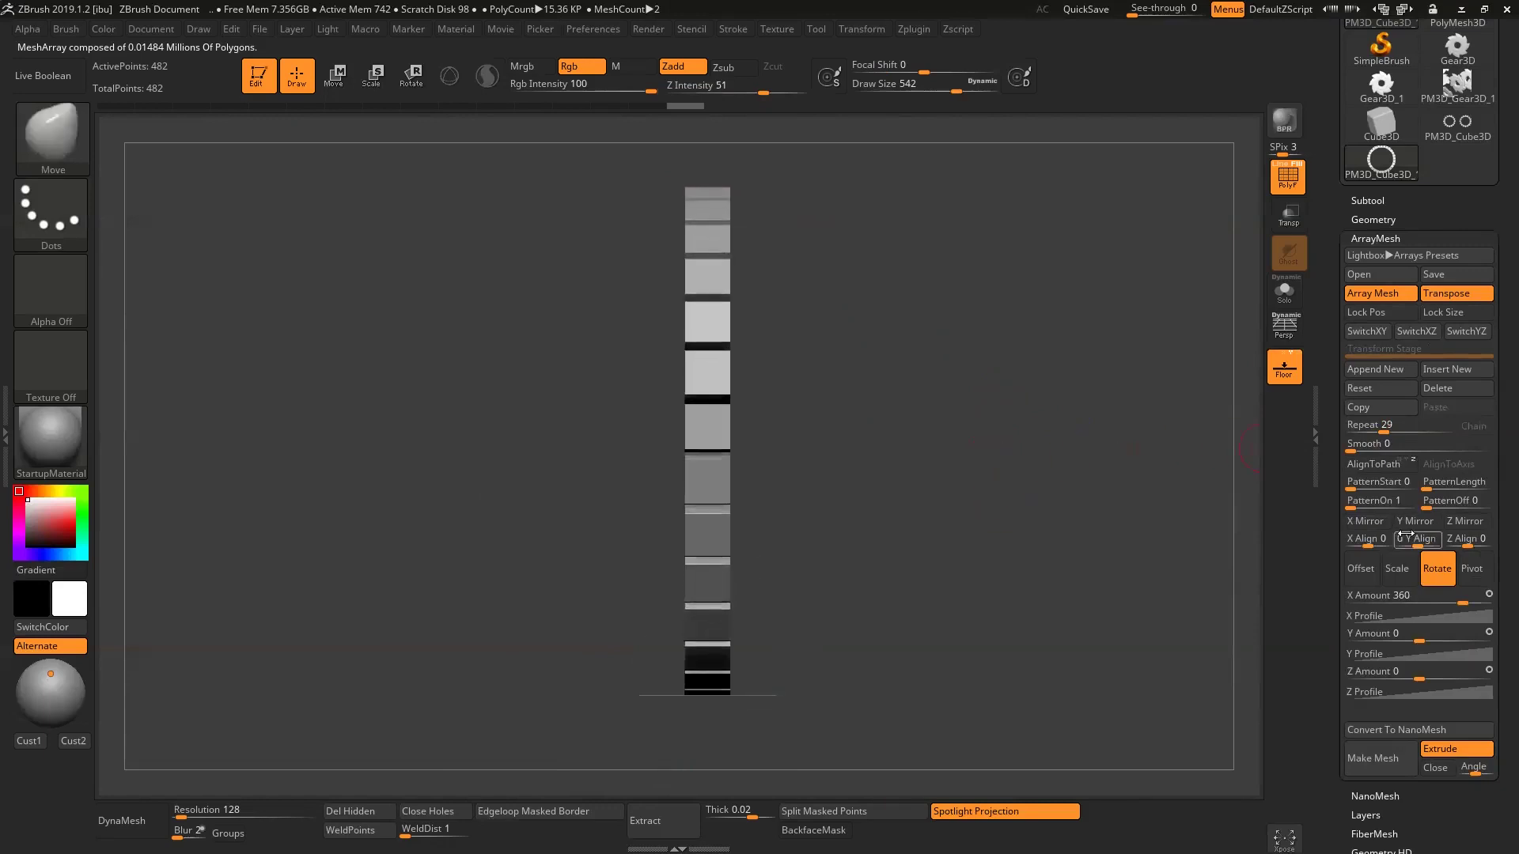
# - Give the ring copies an Offset of Y 5.04639 and Z 0.25027, then orbit to view the spiral
pyautogui.click(1361, 580)
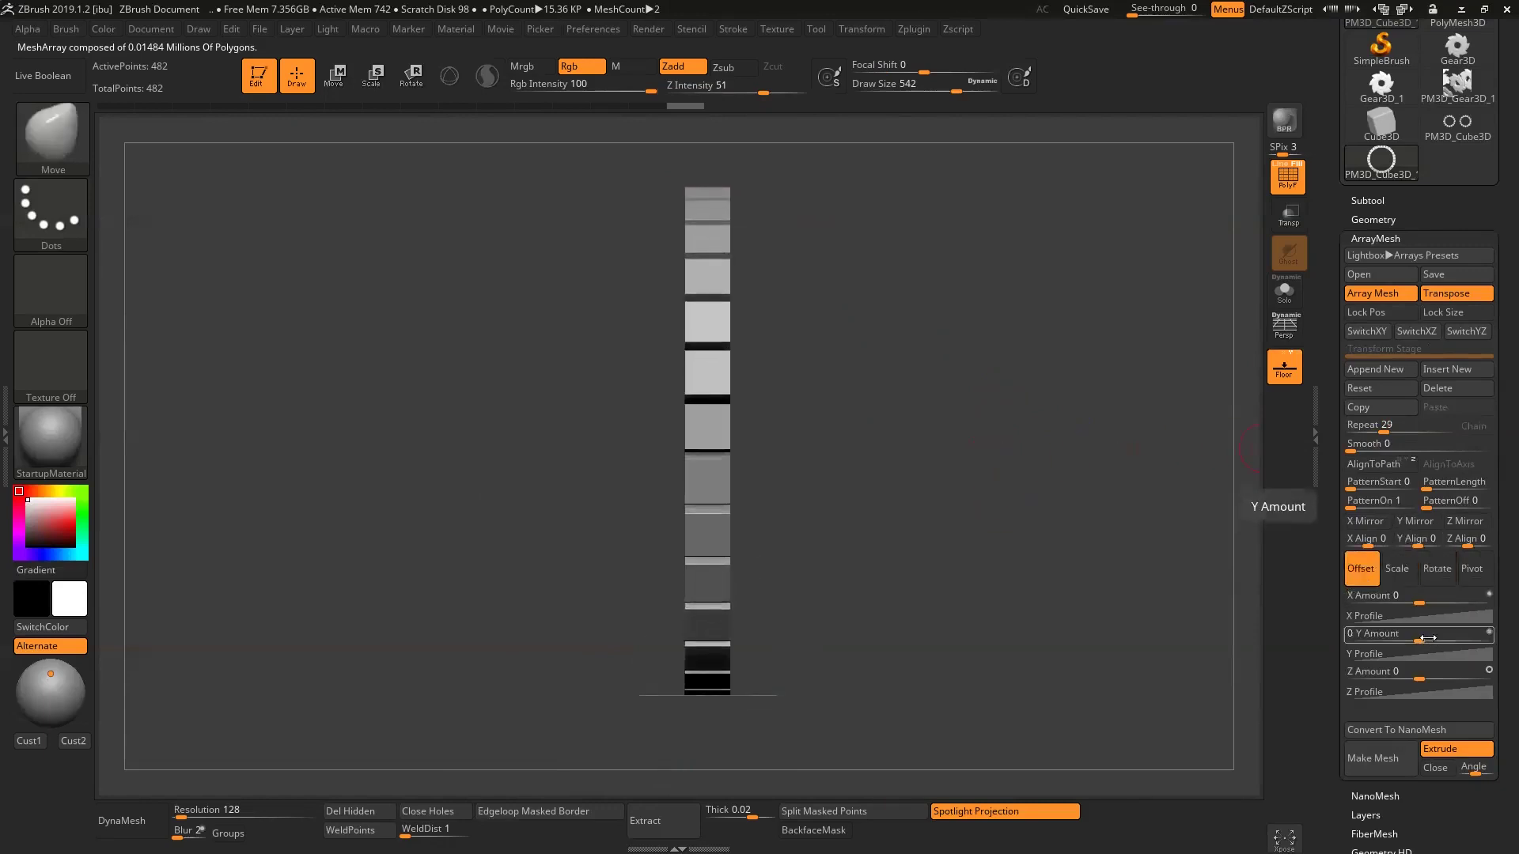
pyautogui.moveTo(1420, 642); pyautogui.dragTo(1457, 649)
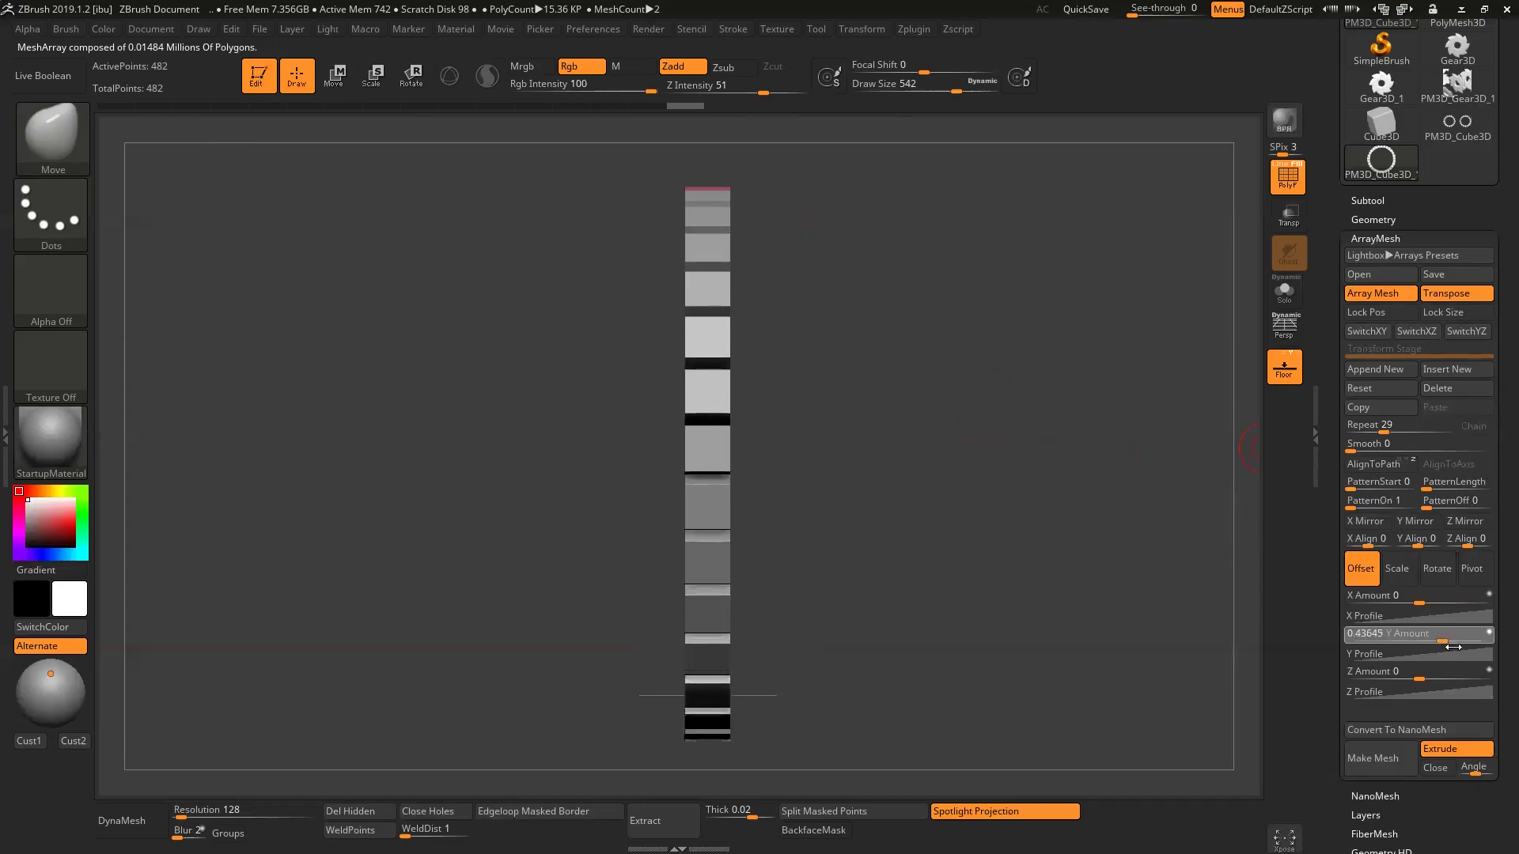
pyautogui.moveTo(1169, 567); pyautogui.dragTo(1176, 597)
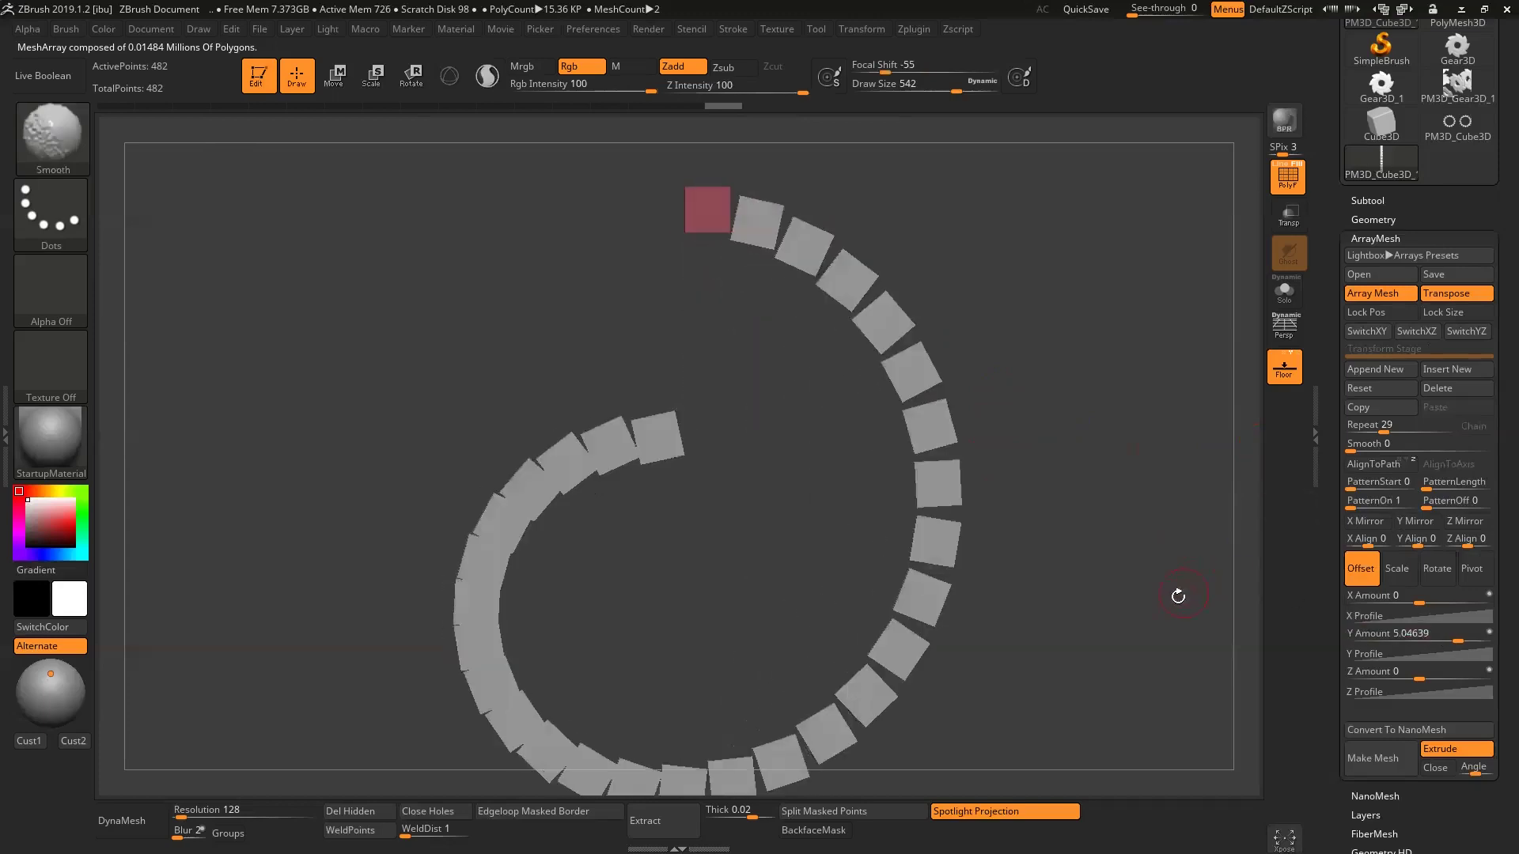
pyautogui.moveTo(1177, 512); pyautogui.dragTo(1190, 541)
pyautogui.click(1420, 672)
pyautogui.moveTo(1420, 674); pyautogui.dragTo(1442, 674)
pyautogui.moveTo(1000, 589)
pyautogui.mouseDown()
pyautogui.moveTo(1021, 581)
pyautogui.moveTo(1014, 565)
pyautogui.mouseUp()
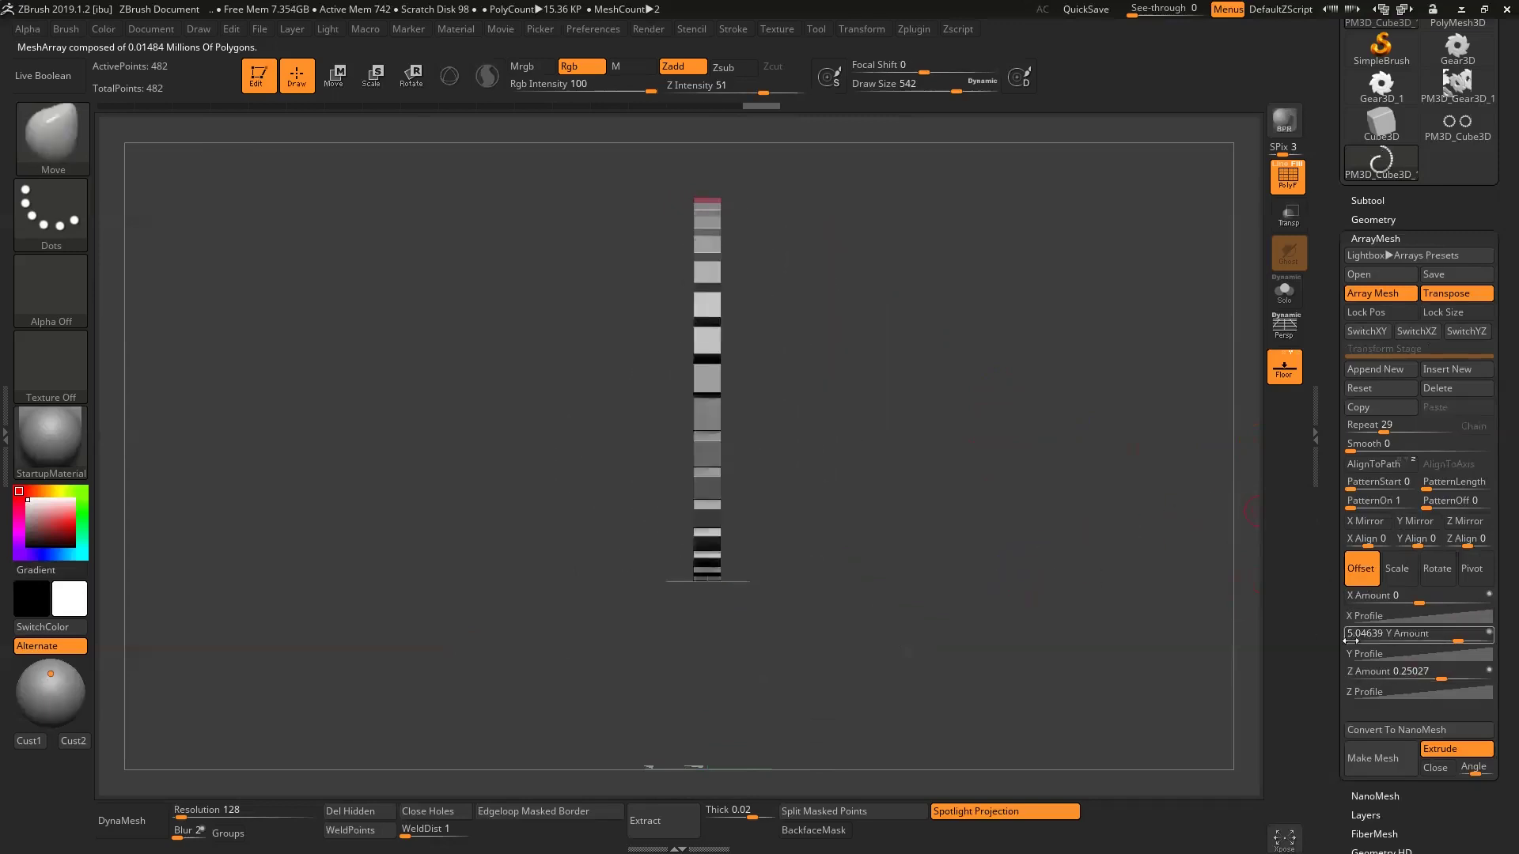
pyautogui.moveTo(1084, 475)
pyautogui.mouseDown()
pyautogui.moveTo(979, 414)
pyautogui.moveTo(974, 542)
pyautogui.moveTo(1024, 366)
pyautogui.mouseUp()
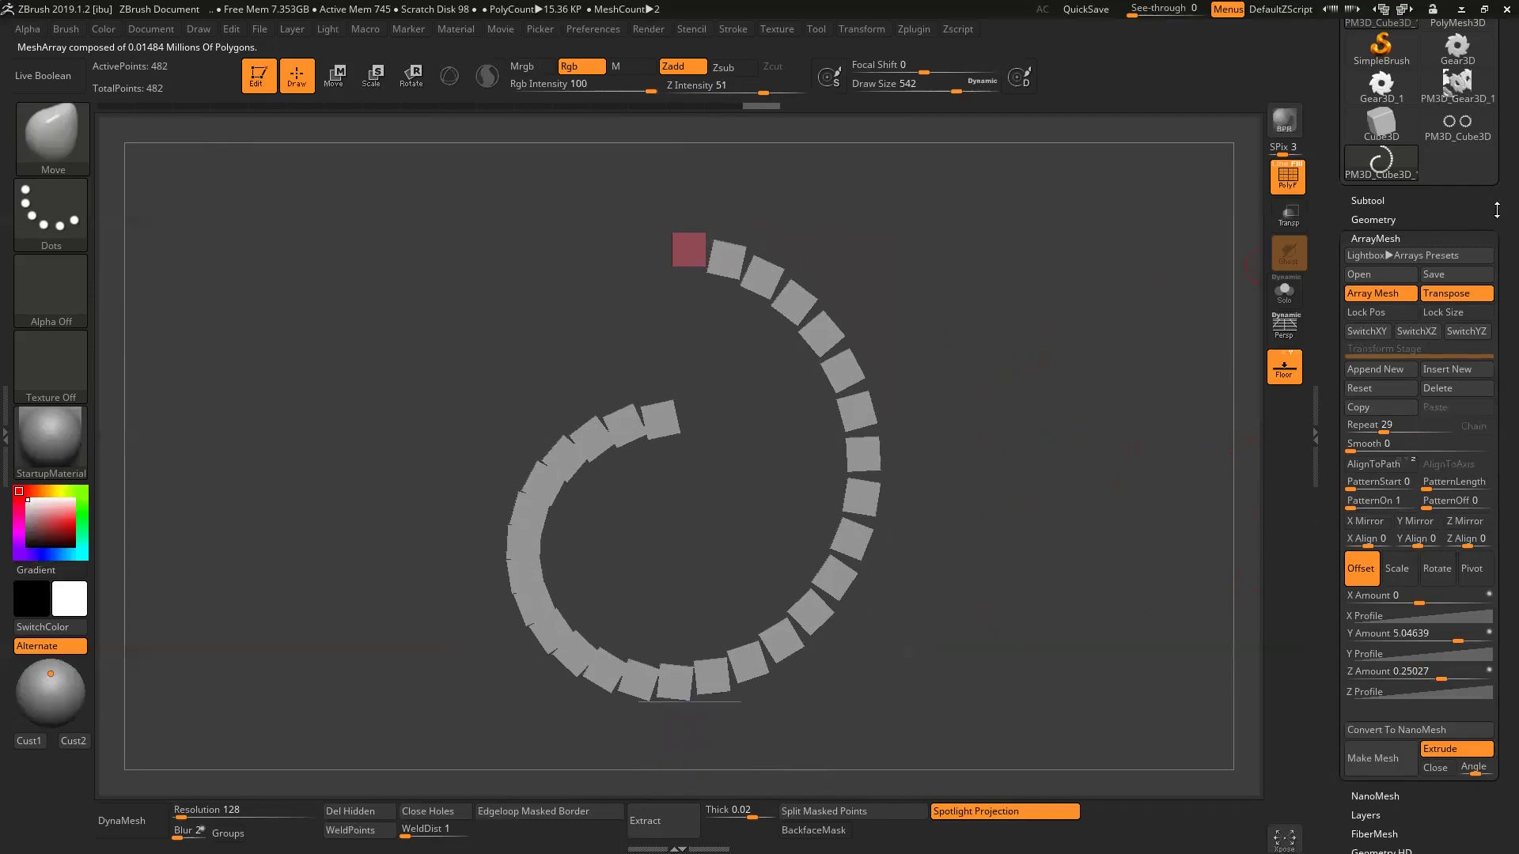
pyautogui.scroll(3, 1497, 210)
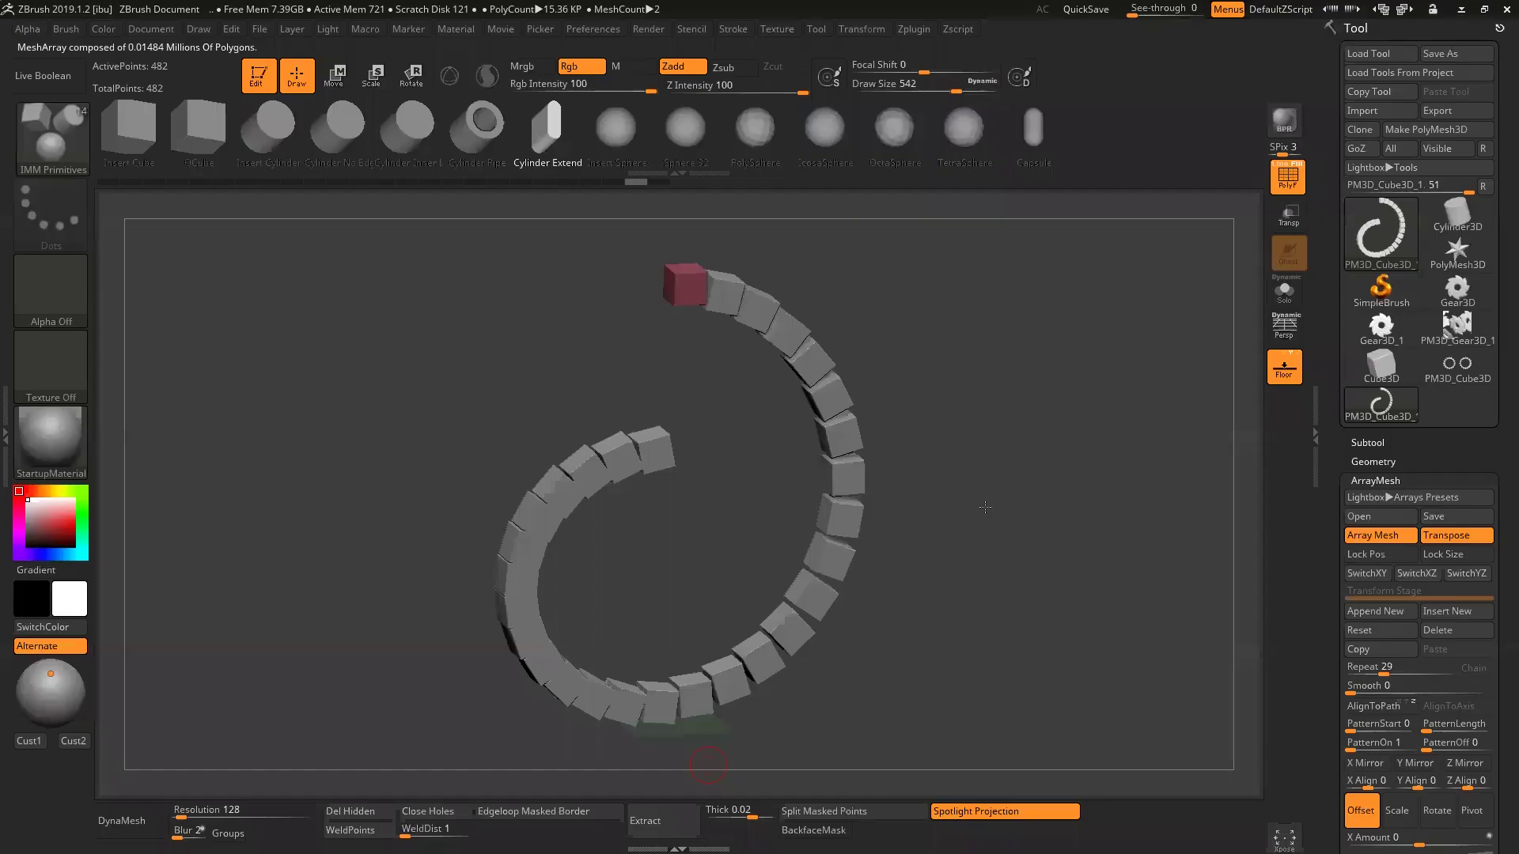
# - Orbit the spiral, then turn on AlignToPath so the blocks follow the curve
pyautogui.moveTo(1061, 482); pyautogui.dragTo(1042, 483)
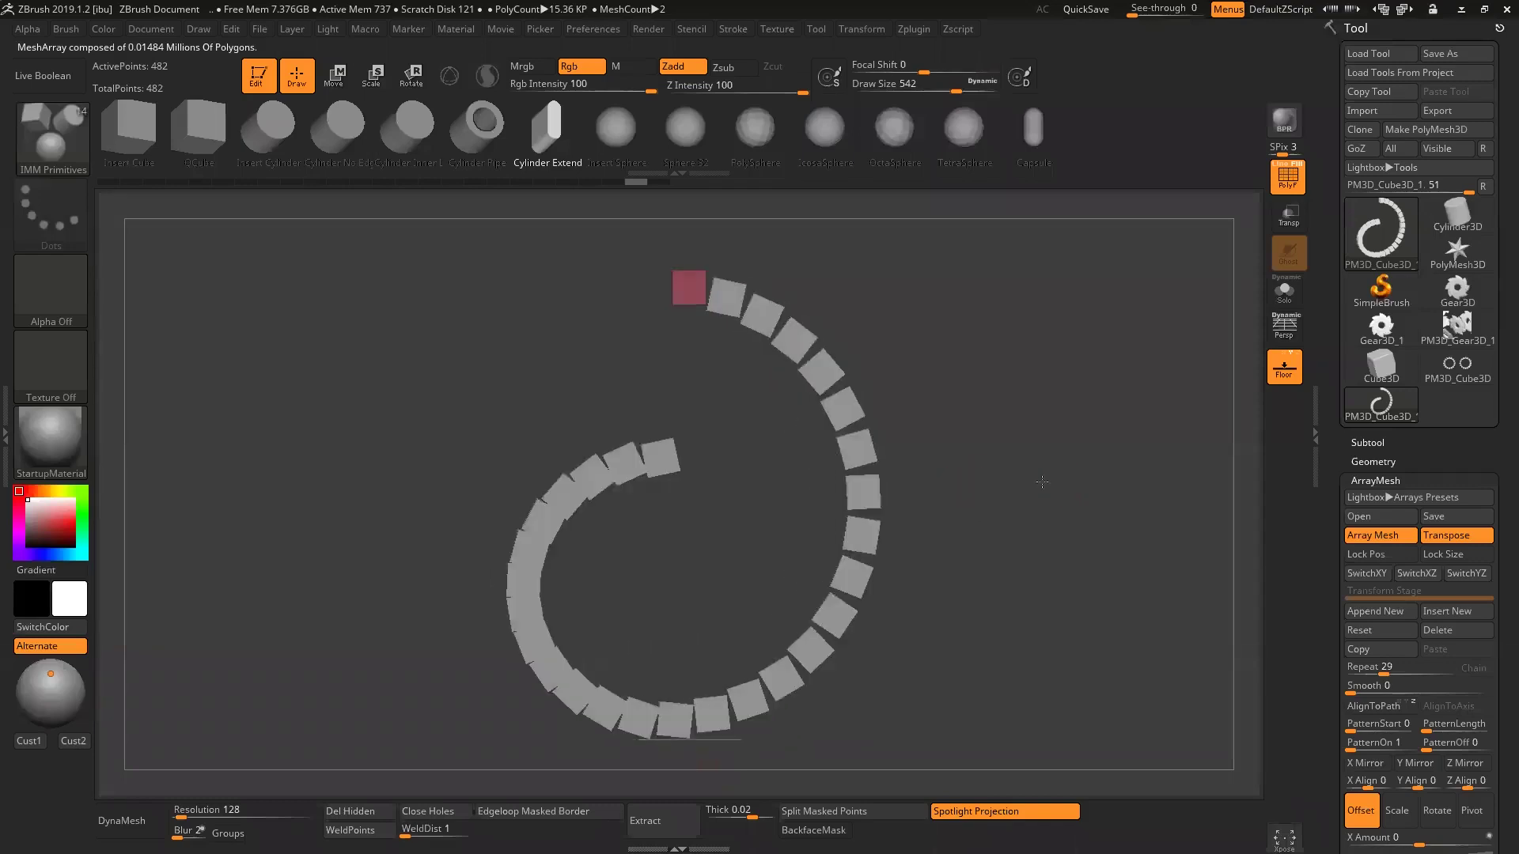
pyautogui.moveTo(942, 491)
pyautogui.mouseDown()
pyautogui.moveTo(1003, 491)
pyautogui.moveTo(919, 488)
pyautogui.moveTo(1003, 496)
pyautogui.mouseUp()
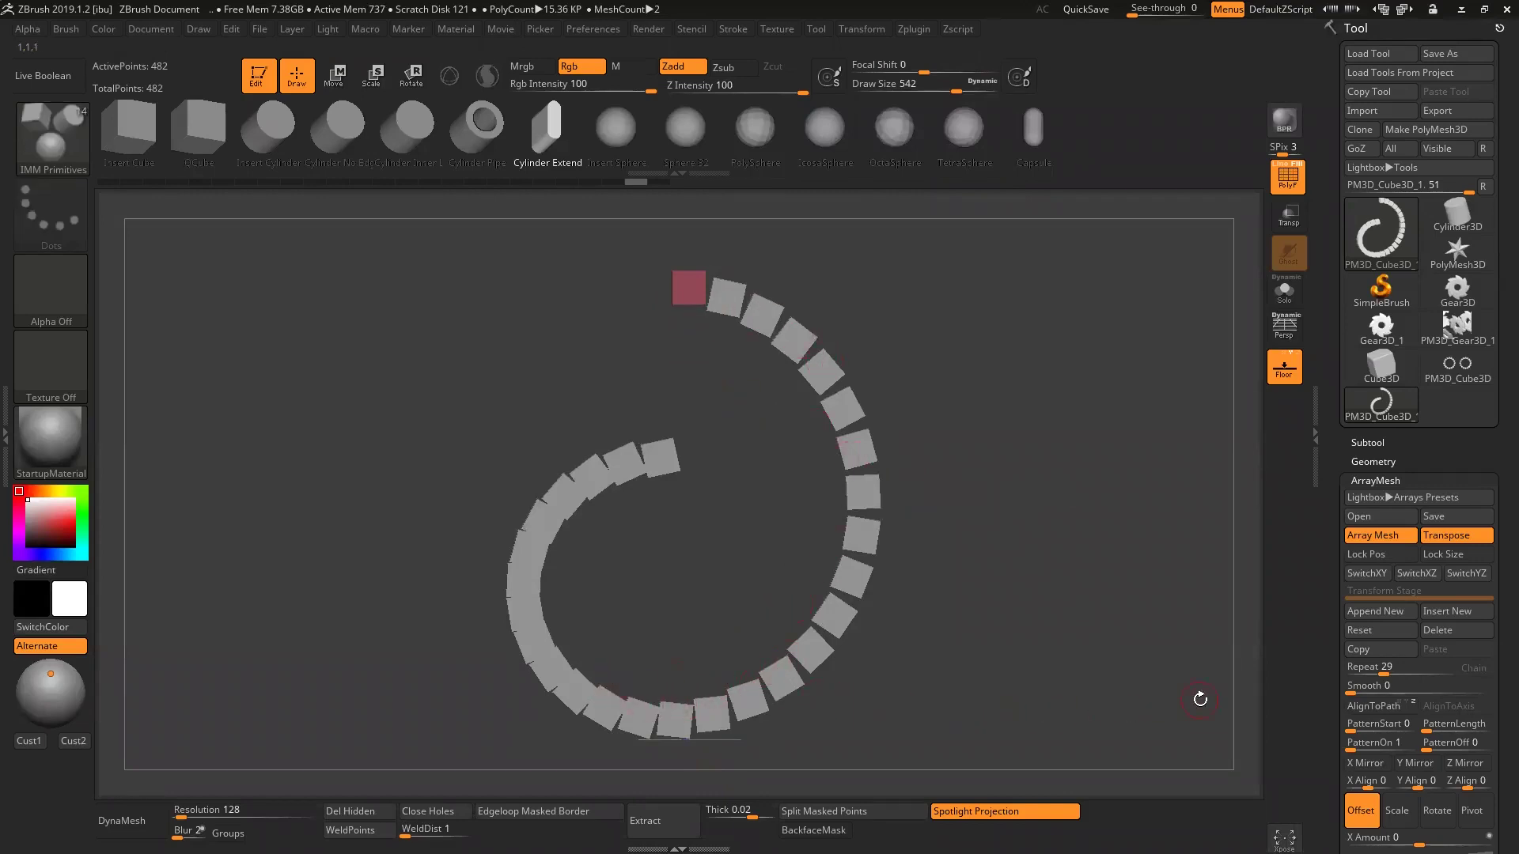
pyautogui.click(1368, 715)
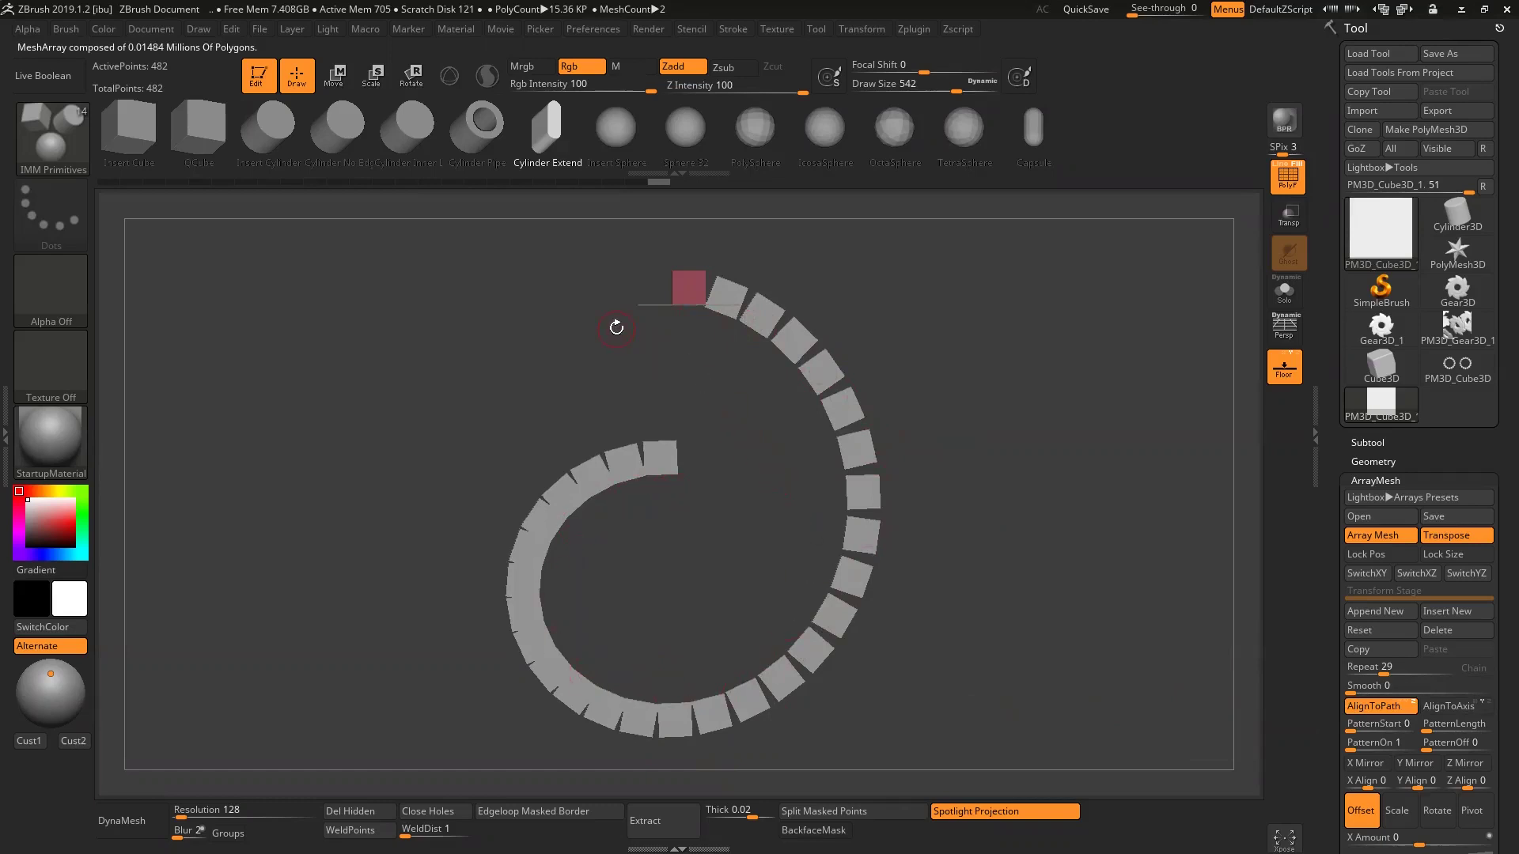
# - Select the IMM PrimitivesH brush with the H OctaSphere mesh, orbiting the spiral edge-on and back
pyautogui.press('b')
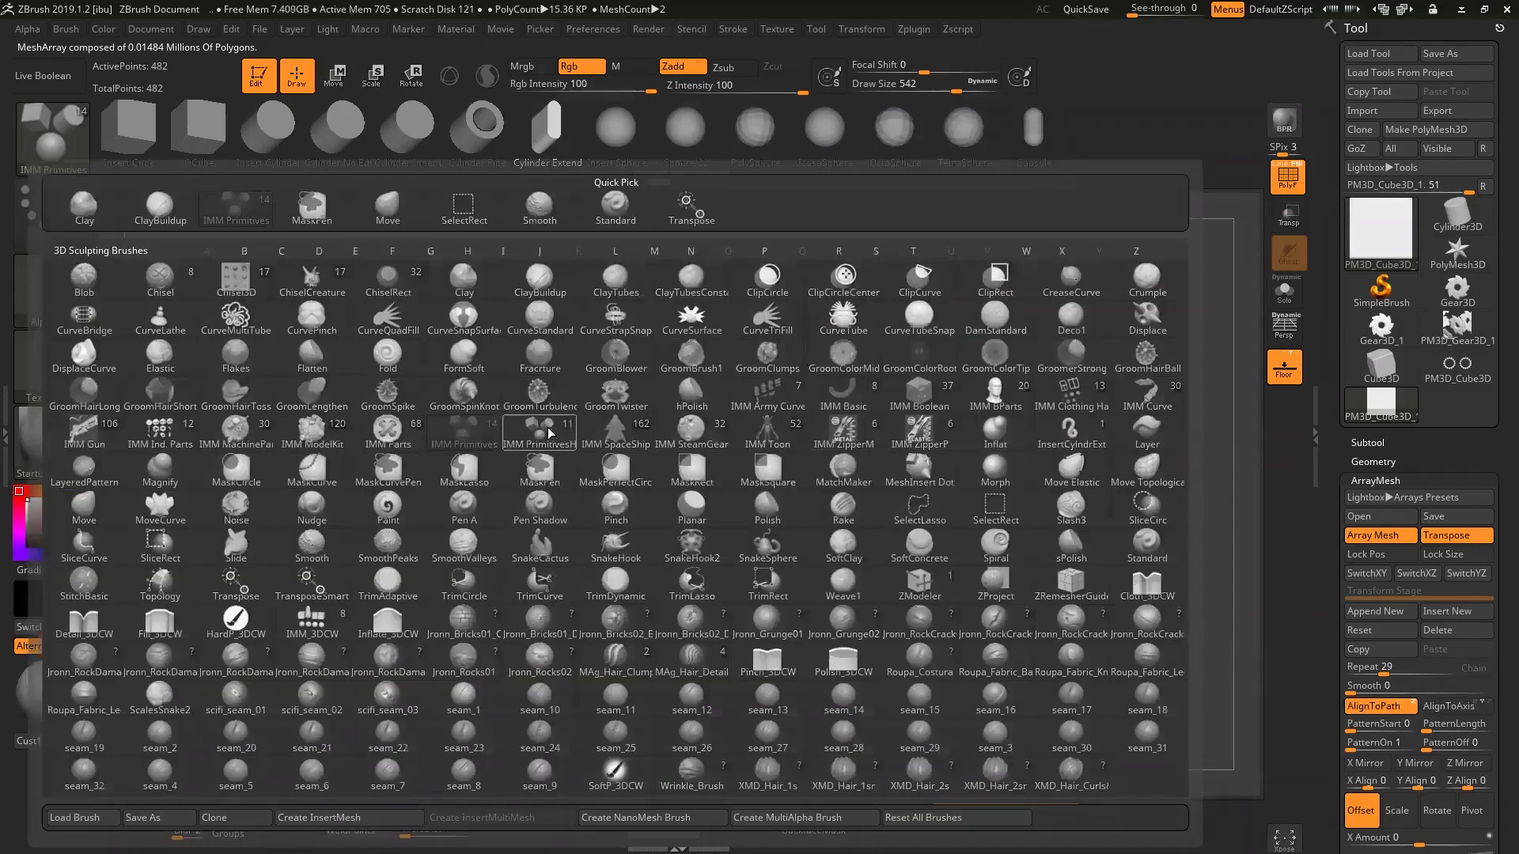
pyautogui.click(551, 433)
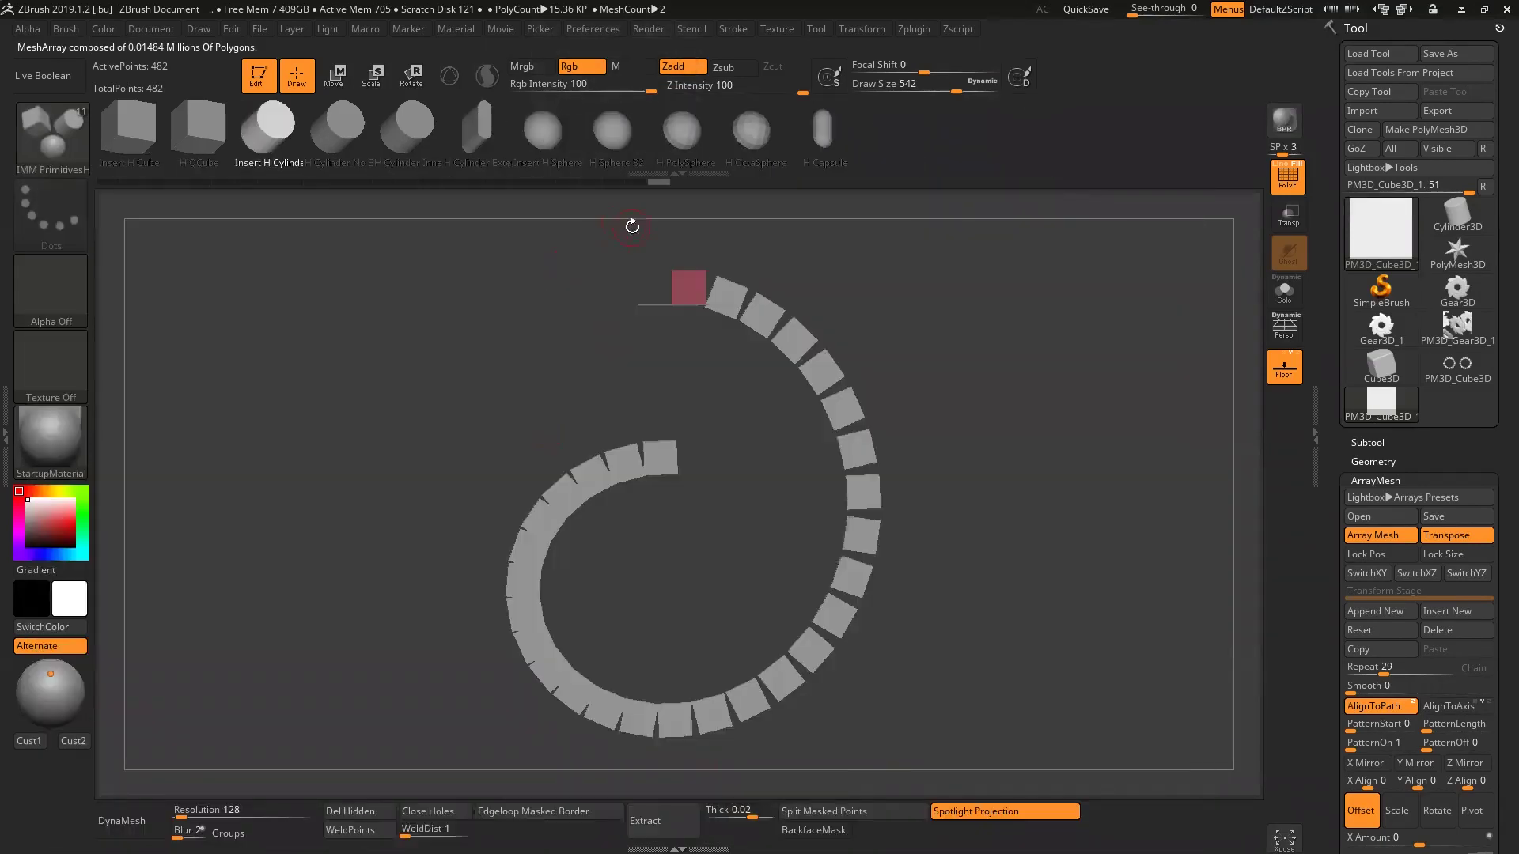
pyautogui.click(754, 130)
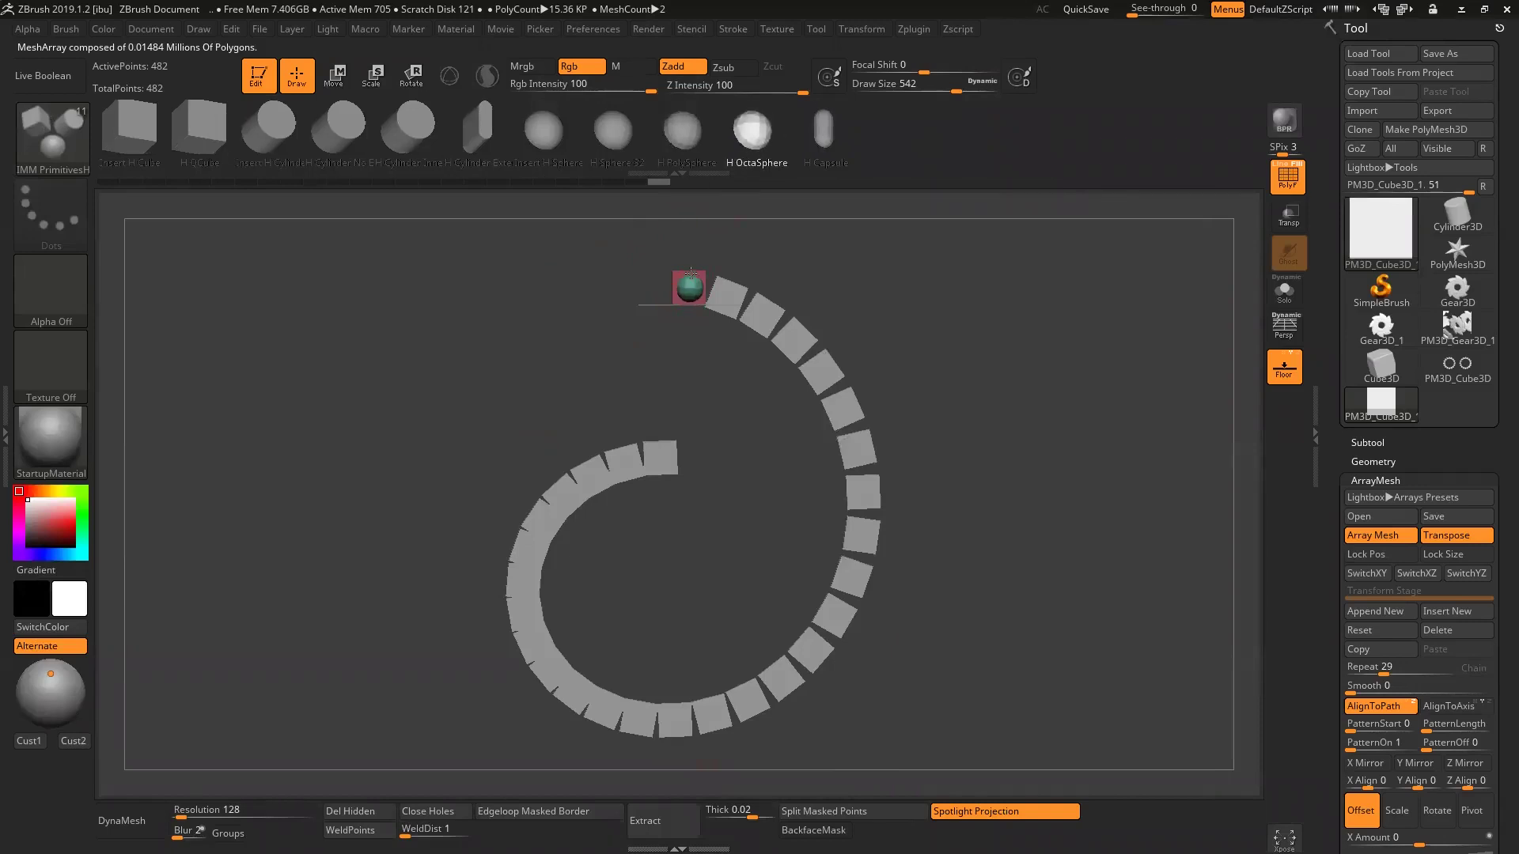
pyautogui.moveTo(877, 296); pyautogui.dragTo(687, 350)
pyautogui.moveTo(844, 312)
pyautogui.mouseDown()
pyautogui.moveTo(939, 343)
pyautogui.moveTo(884, 329)
pyautogui.moveTo(953, 325)
pyautogui.mouseUp()
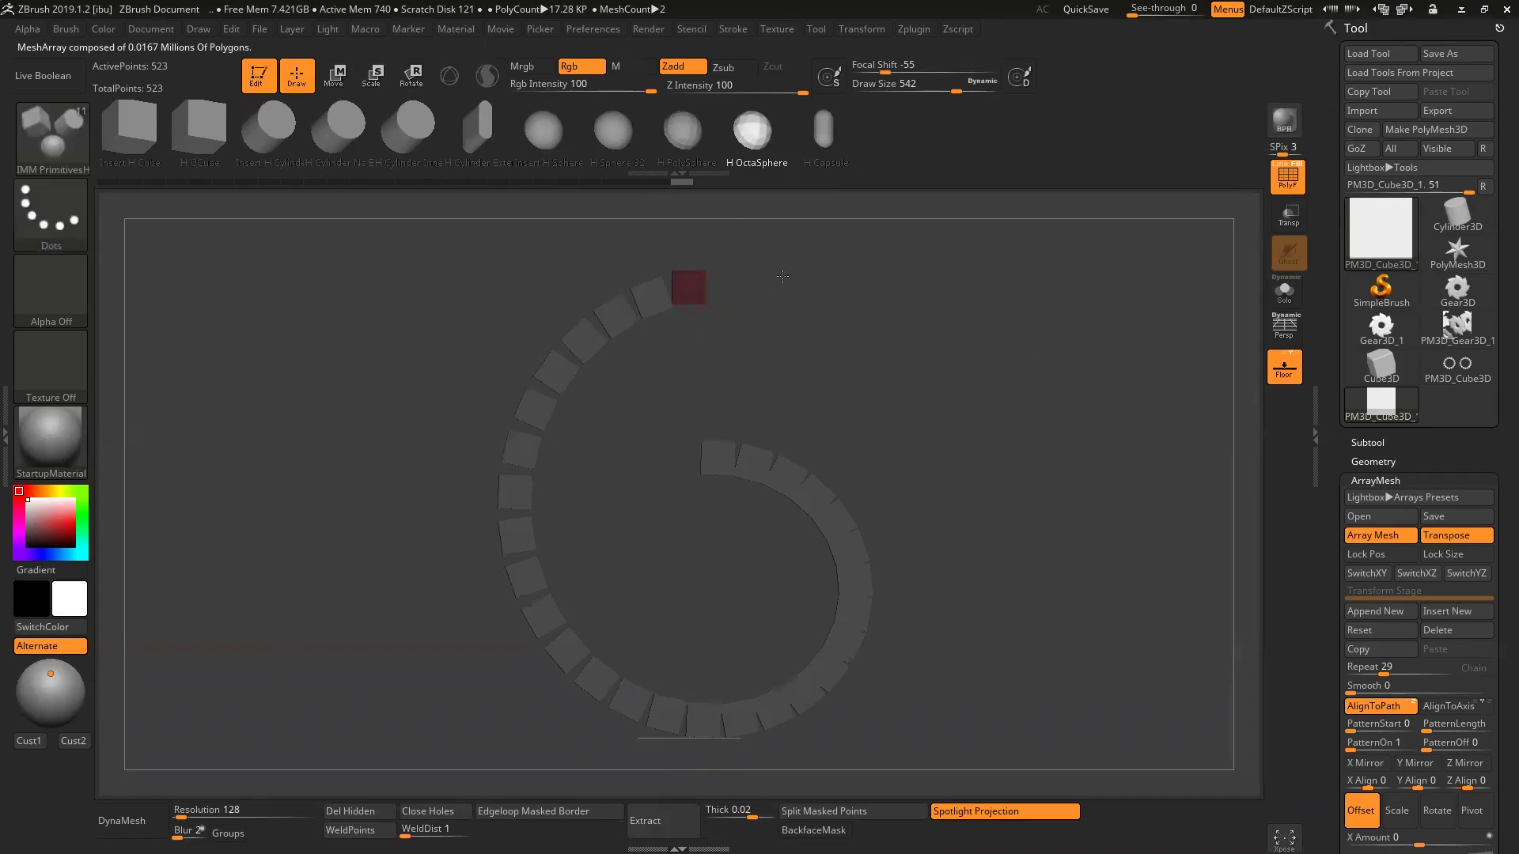
# - Insert an octa-sphere onto the red cube, then isolate and swap visibility to hide the spheres
pyautogui.click(686, 281)
pyautogui.moveTo(831, 289)
pyautogui.mouseDown()
pyautogui.moveTo(830, 312)
pyautogui.moveTo(773, 323)
pyautogui.moveTo(910, 377)
pyautogui.moveTo(1068, 314)
pyautogui.mouseUp()
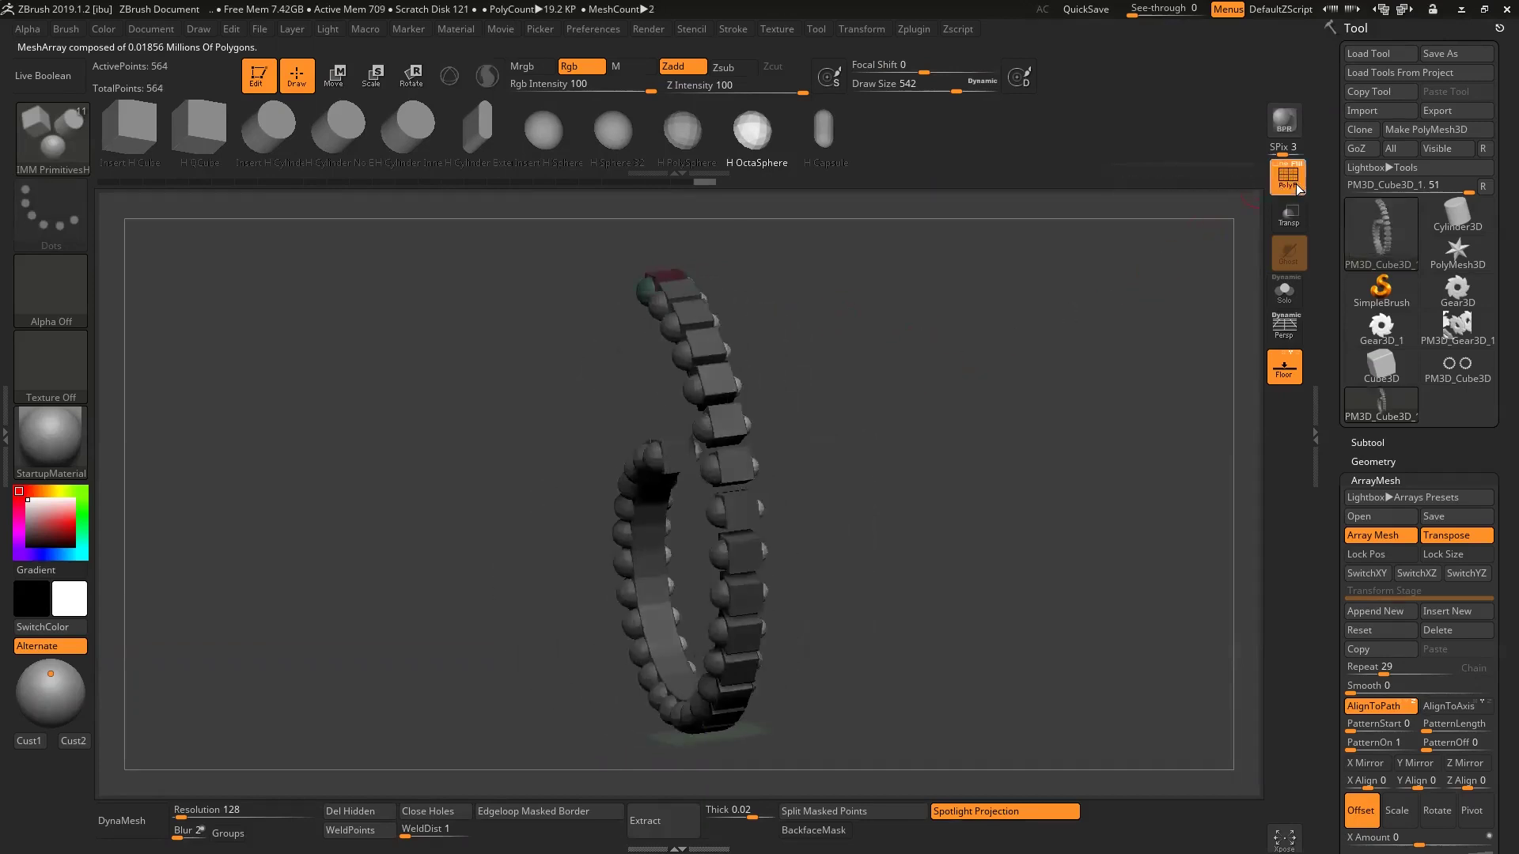
pyautogui.moveTo(1010, 278)
pyautogui.mouseDown()
pyautogui.moveTo(966, 379)
pyautogui.moveTo(673, 281)
pyautogui.mouseUp()
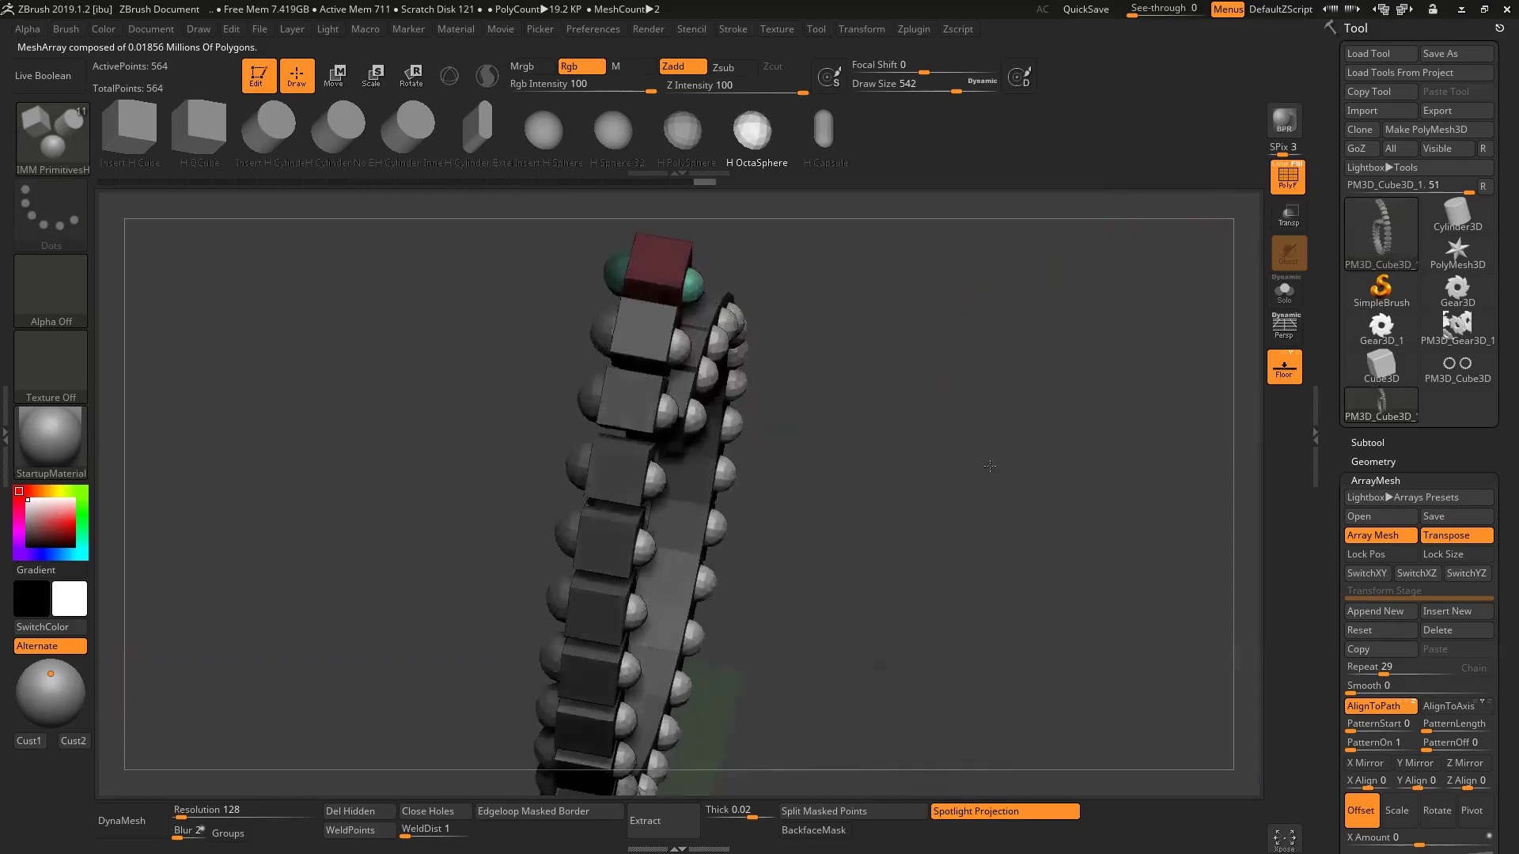
pyautogui.keyDown('ctrl'); pyautogui.keyDown('shift'); pyautogui.click(672, 280); pyautogui.keyUp('shift'); pyautogui.keyUp('ctrl')
pyautogui.moveTo(821, 315)
pyautogui.mouseDown()
pyautogui.moveTo(938, 402)
pyautogui.moveTo(904, 420)
pyautogui.mouseUp()
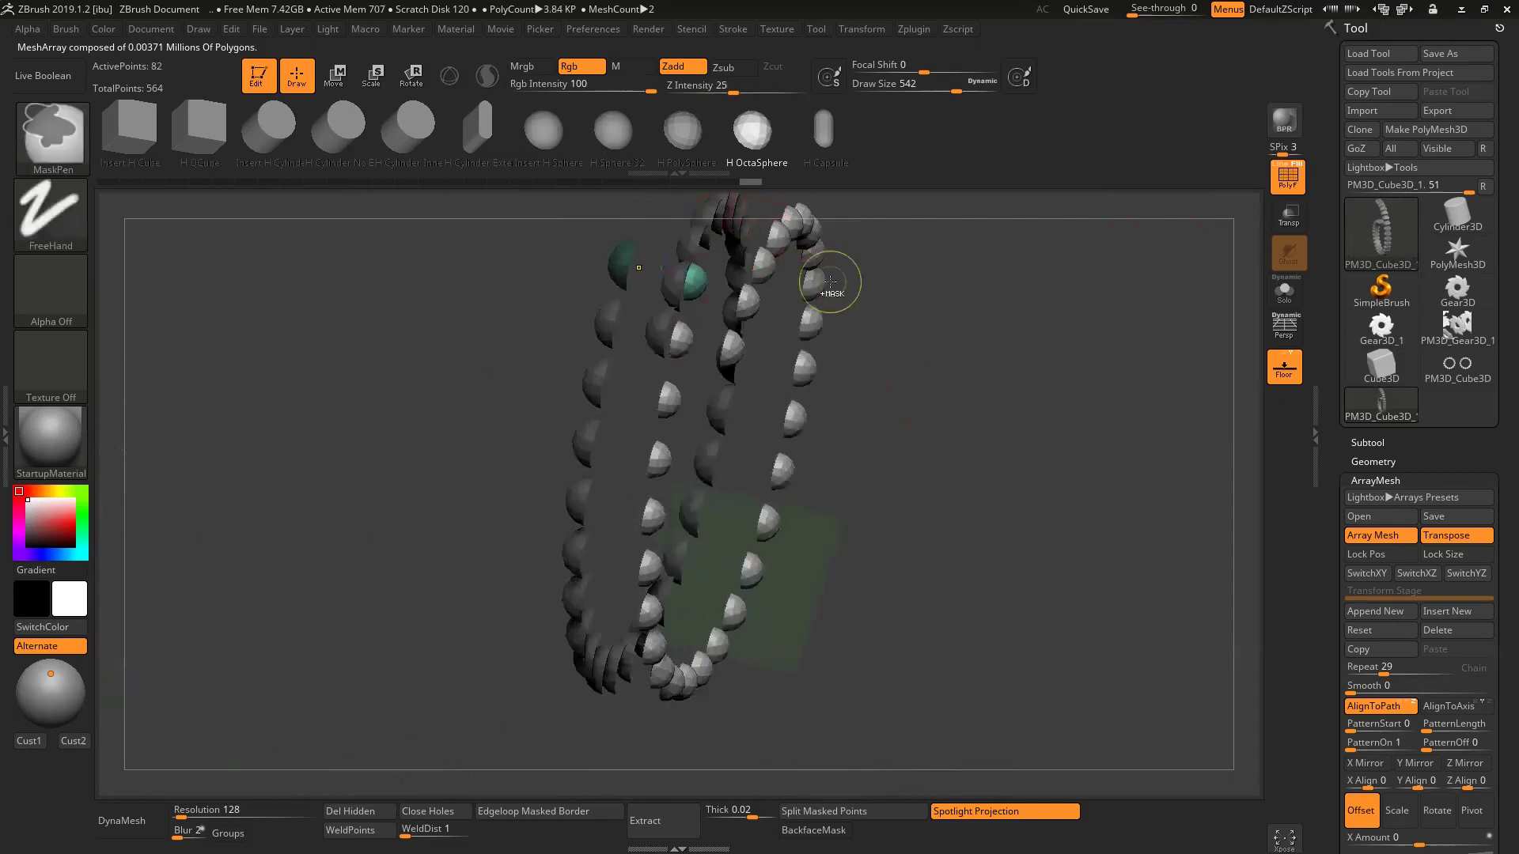
pyautogui.keyDown('ctrl'); pyautogui.keyDown('shift'); pyautogui.click(815, 271); pyautogui.keyUp('shift'); pyautogui.keyUp('ctrl')
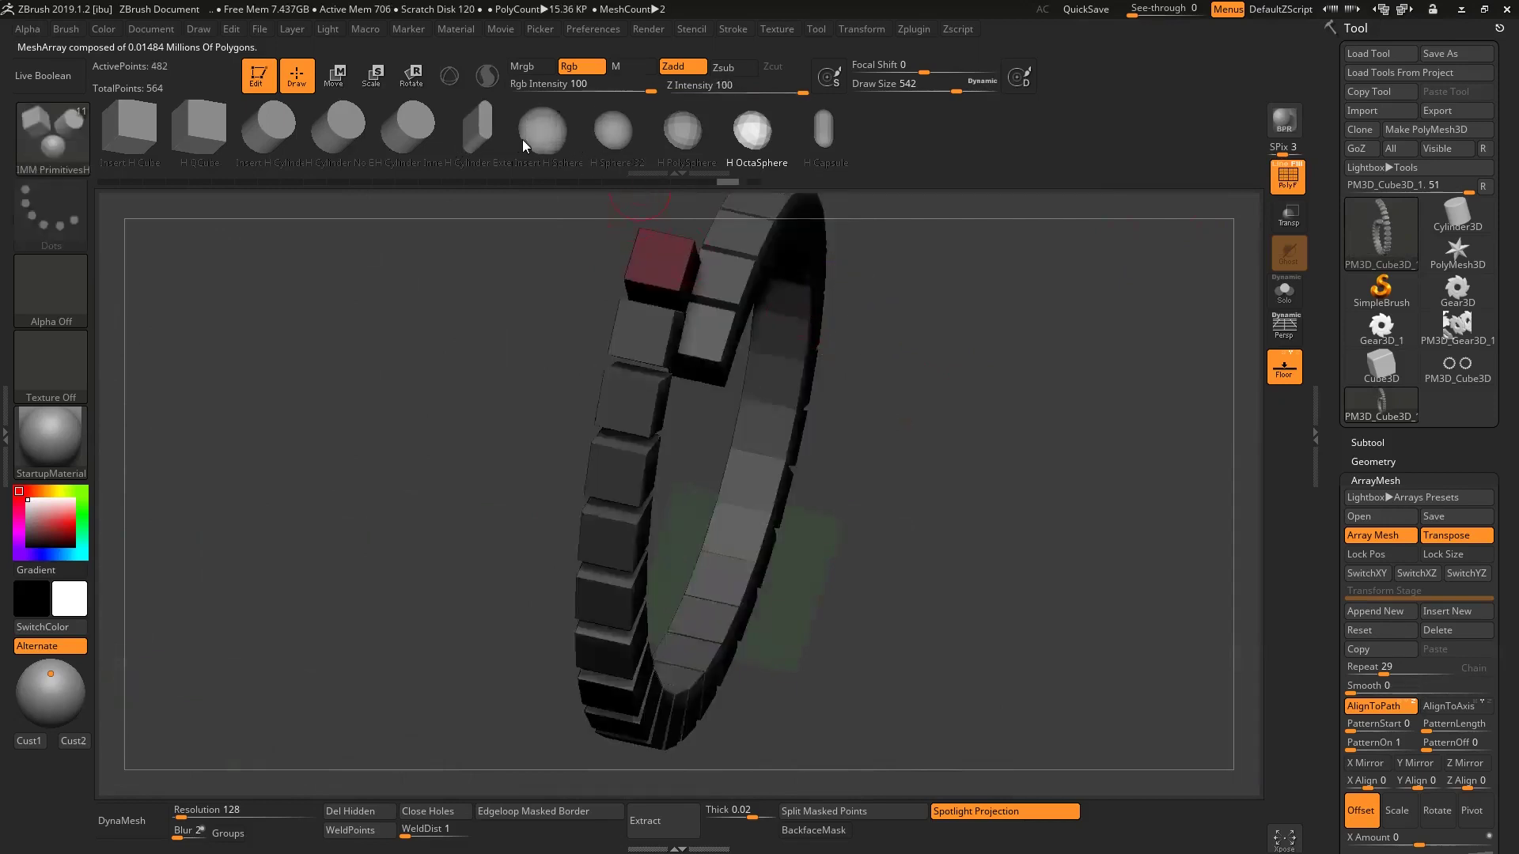
# - Choose the IMM brush, insert a sphere on the red cube and hide the cube column
pyautogui.press('b')
pyautogui.press('i')
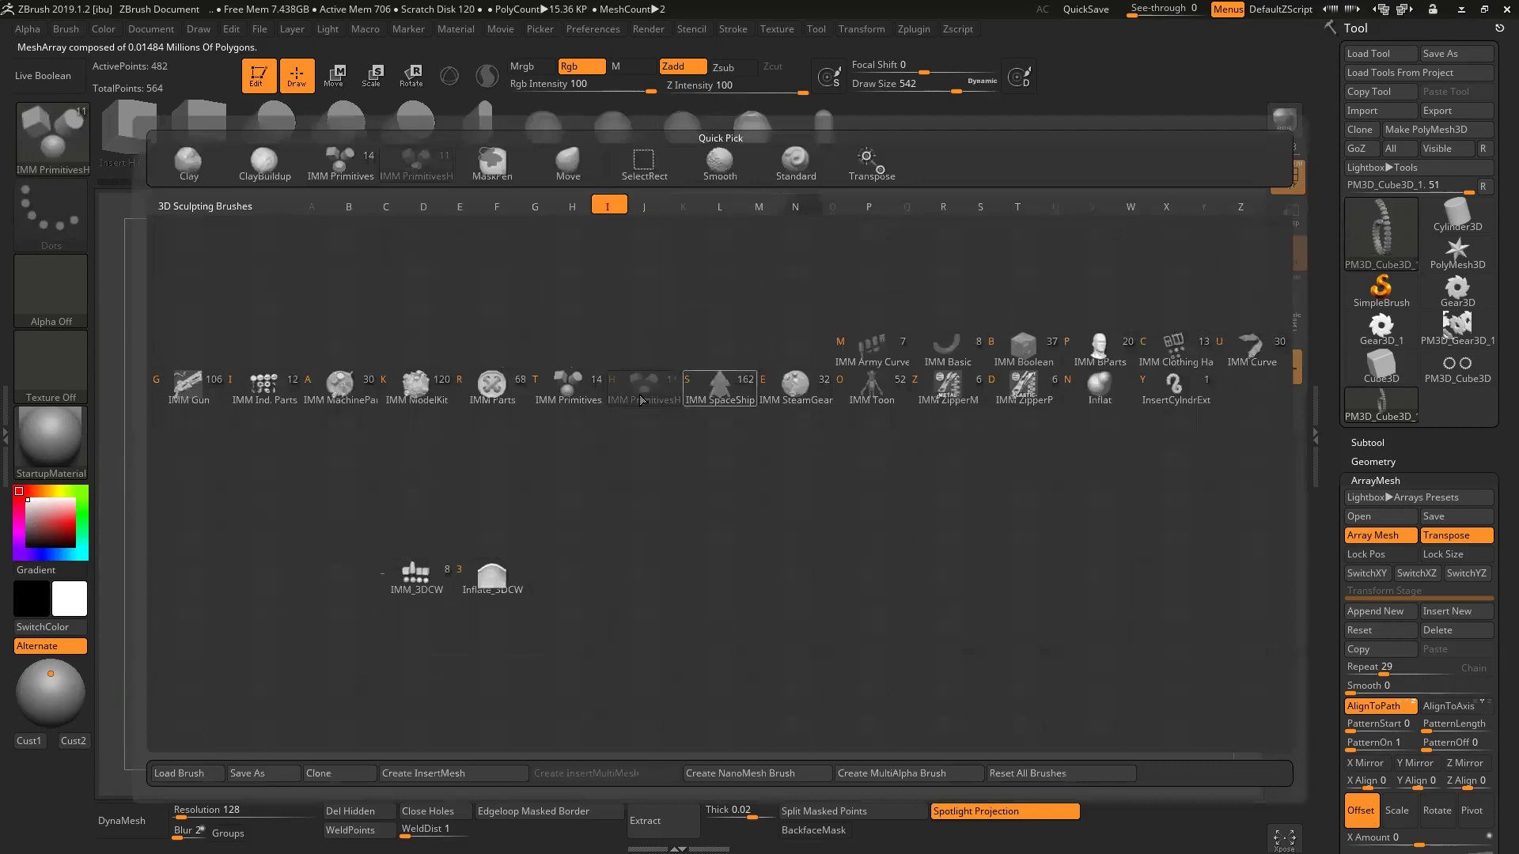
pyautogui.press('t')
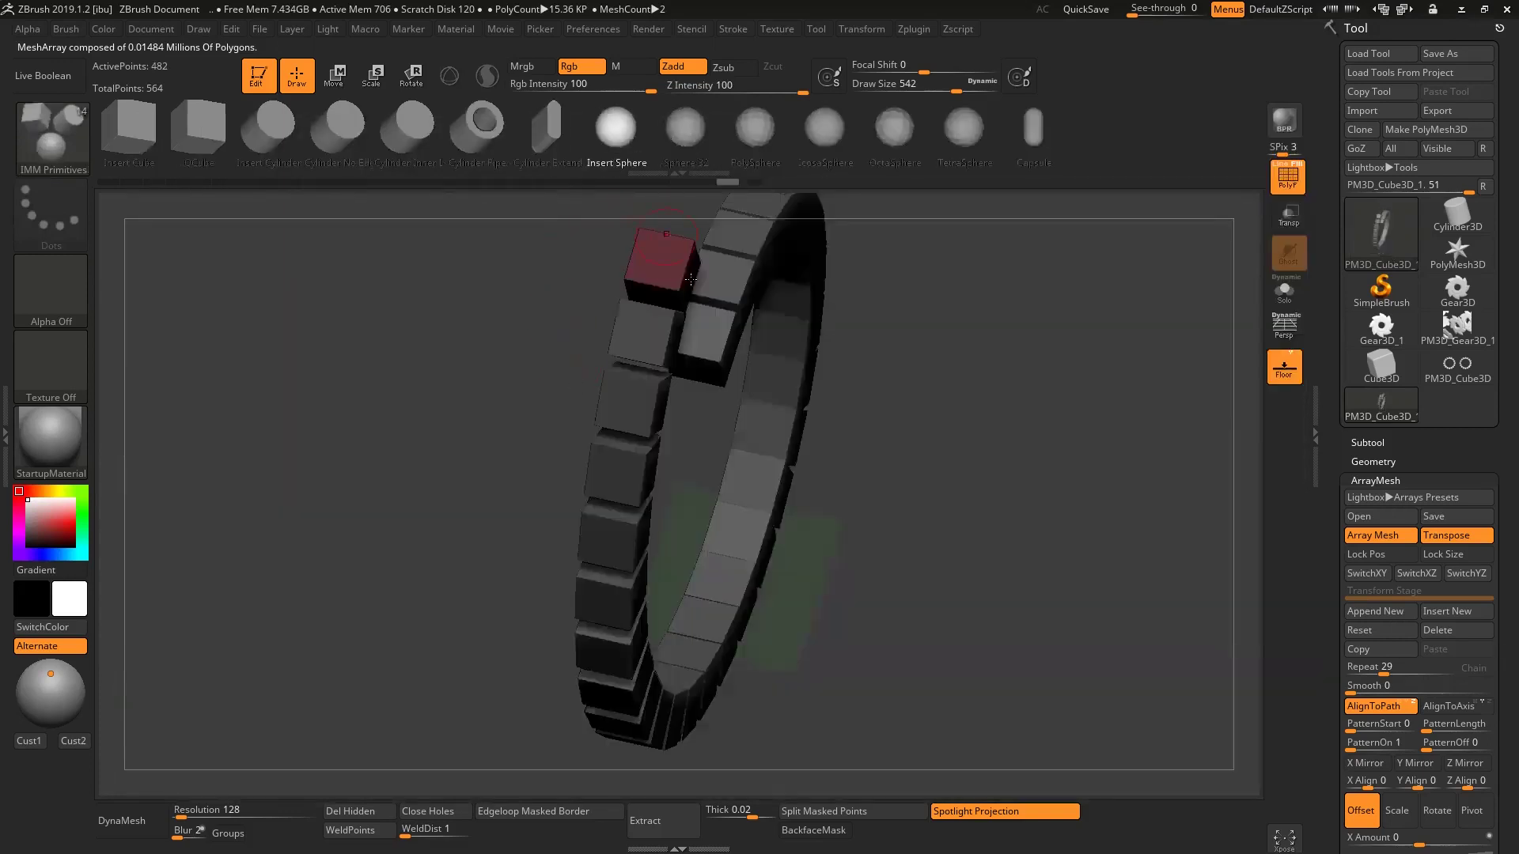
pyautogui.keyDown('shift'); pyautogui.moveTo(944, 317); pyautogui.dragTo(631, 260); pyautogui.keyUp('shift')
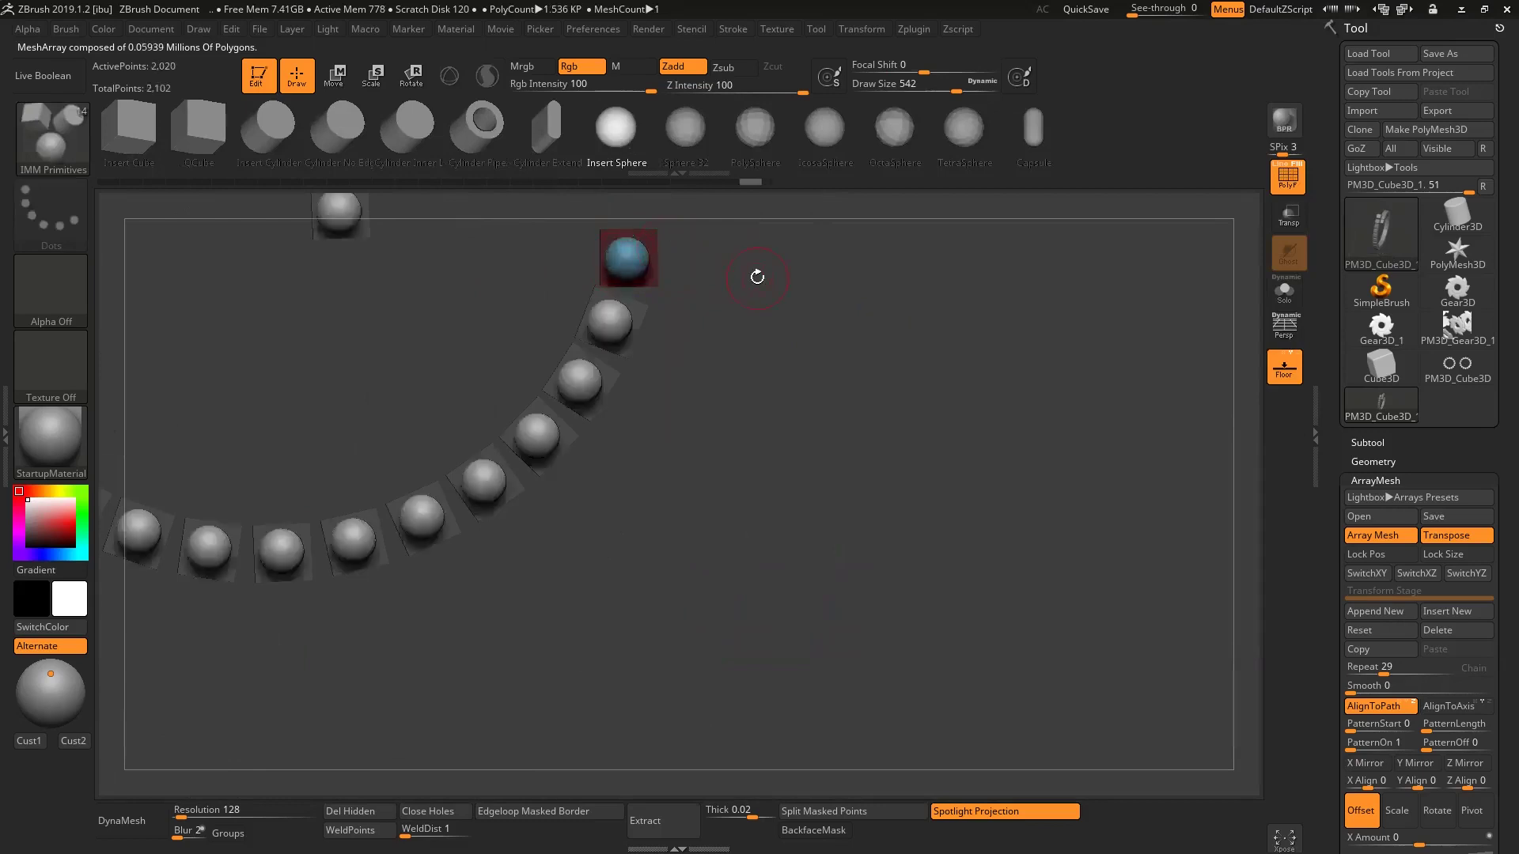
pyautogui.keyDown('shift'); pyautogui.moveTo(753, 272); pyautogui.dragTo(649, 274); pyautogui.keyUp('shift')
pyautogui.keyDown('ctrl'); pyautogui.keyDown('alt'); pyautogui.keyDown('shift'); pyautogui.click(672, 278); pyautogui.keyUp('shift'); pyautogui.keyUp('alt'); pyautogui.keyUp('ctrl')
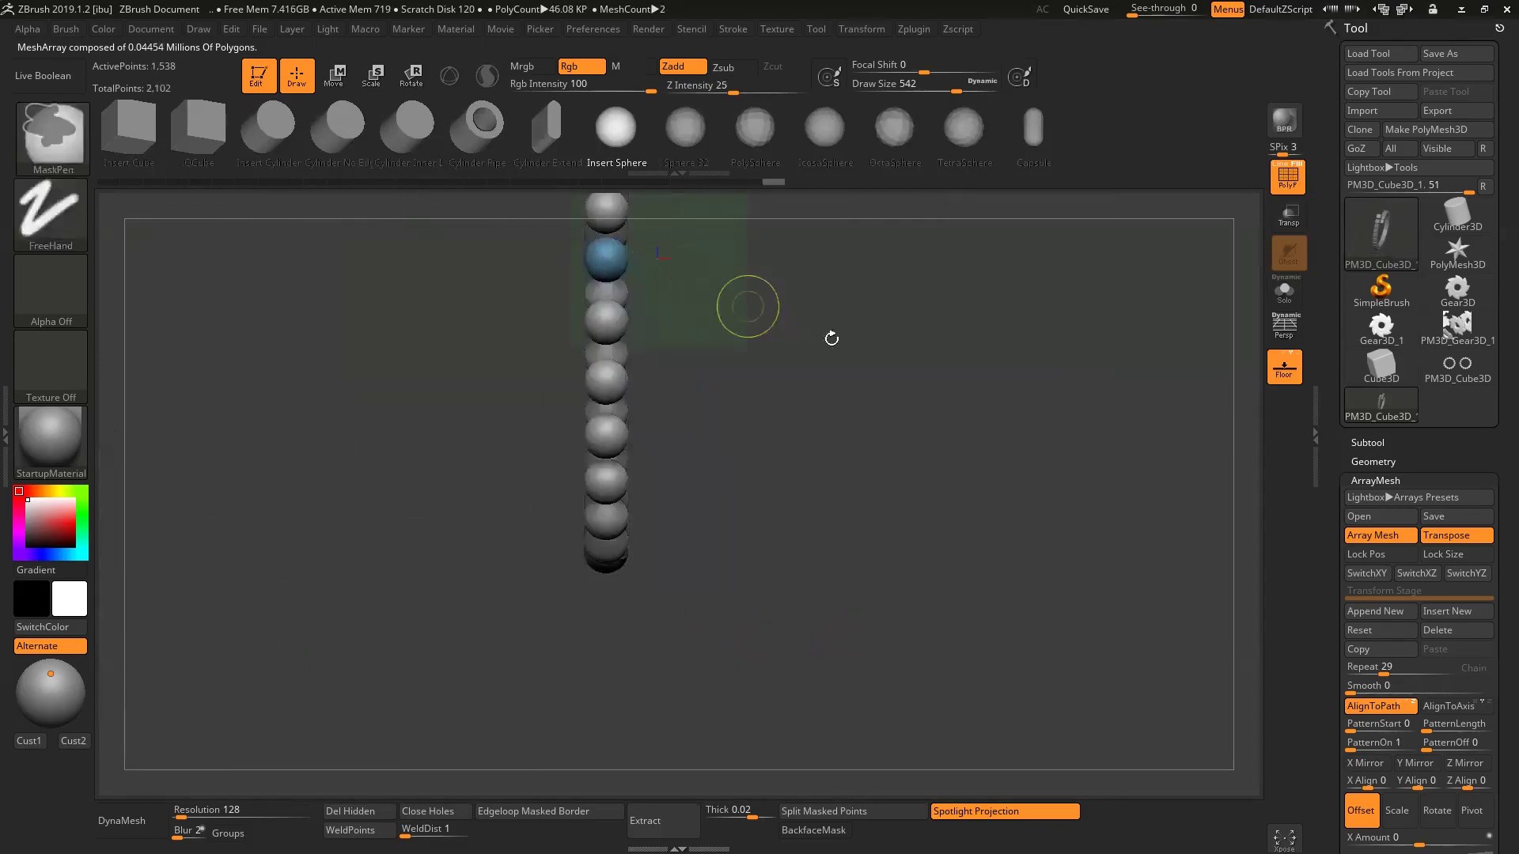
# - Delete the hidden cubes with Del Hidden and orbit to face the sphere spiral
pyautogui.click(337, 810)
pyautogui.moveTo(678, 617)
pyautogui.keyDown('shift'); pyautogui.mouseDown()
pyautogui.moveTo(746, 595)
pyautogui.moveTo(570, 411)
pyautogui.mouseUp(); pyautogui.keyUp('shift')
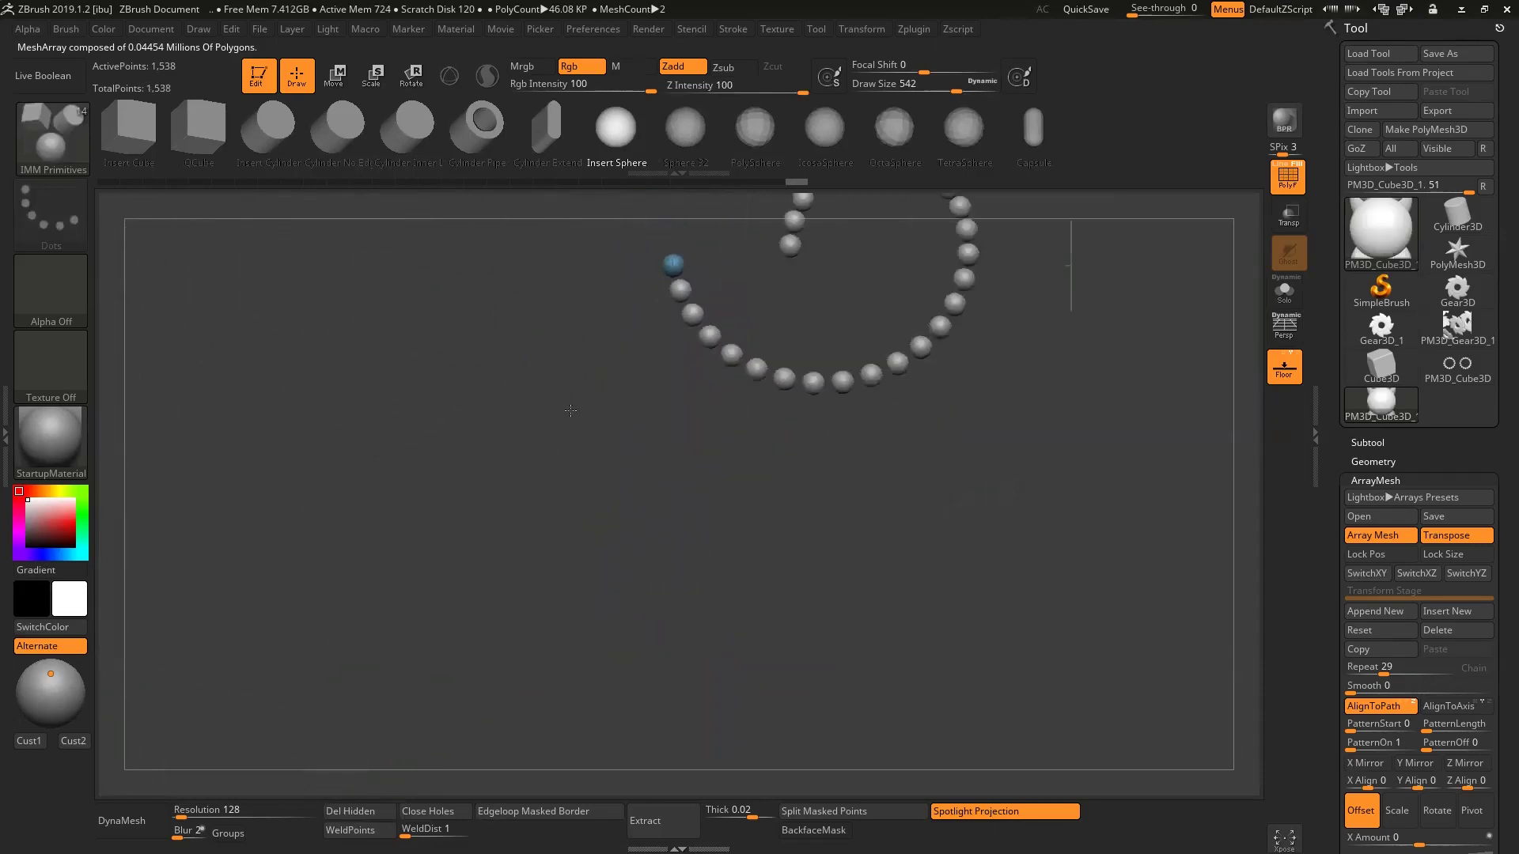
pyautogui.moveTo(827, 461); pyautogui.dragTo(797, 638)
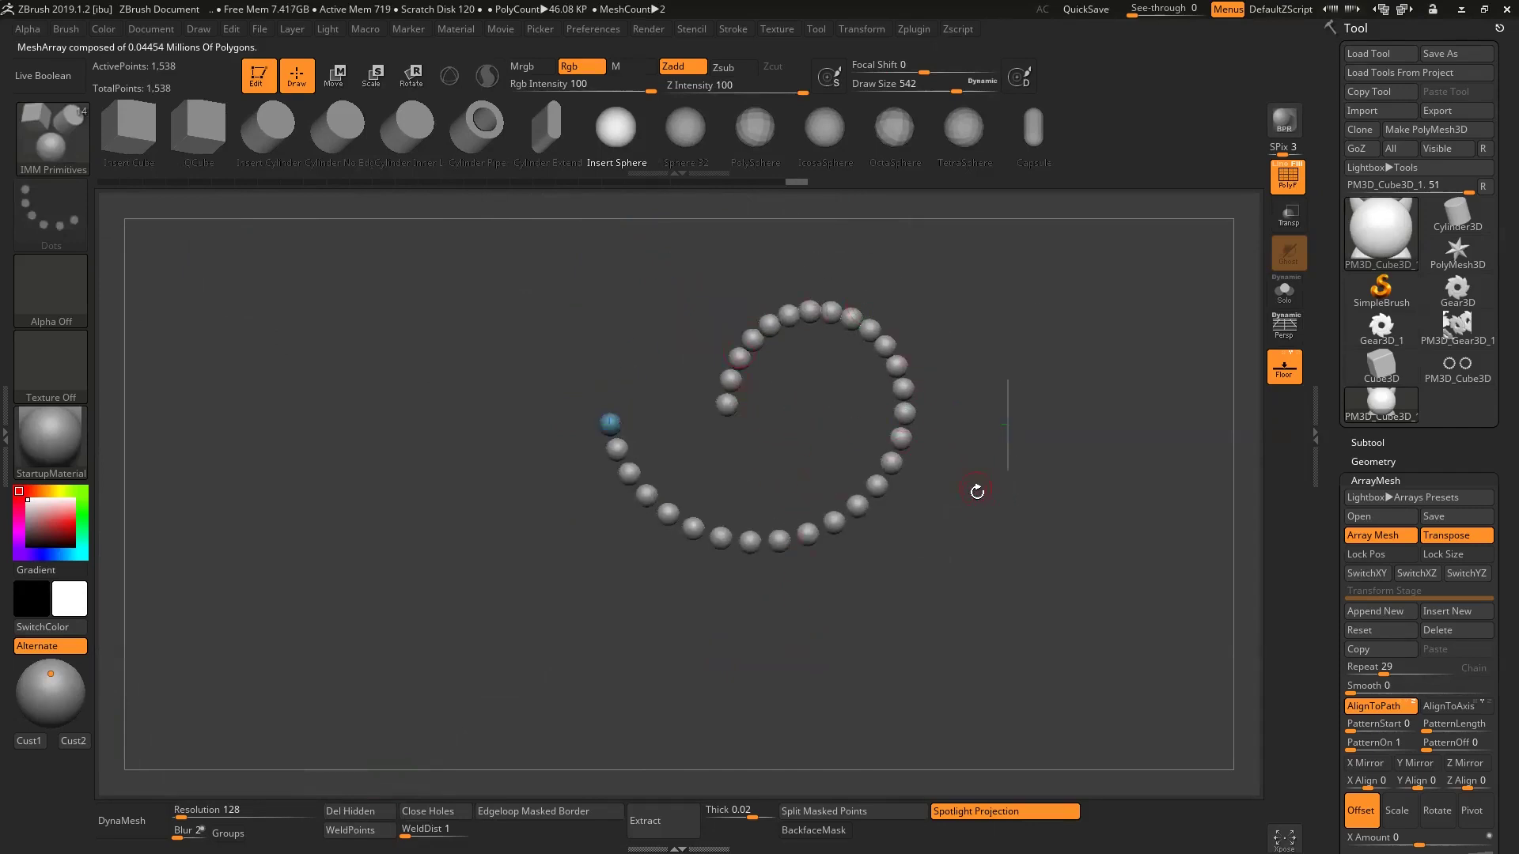
pyautogui.moveTo(1042, 525)
pyautogui.mouseDown()
pyautogui.moveTo(956, 549)
pyautogui.moveTo(855, 617)
pyautogui.mouseUp()
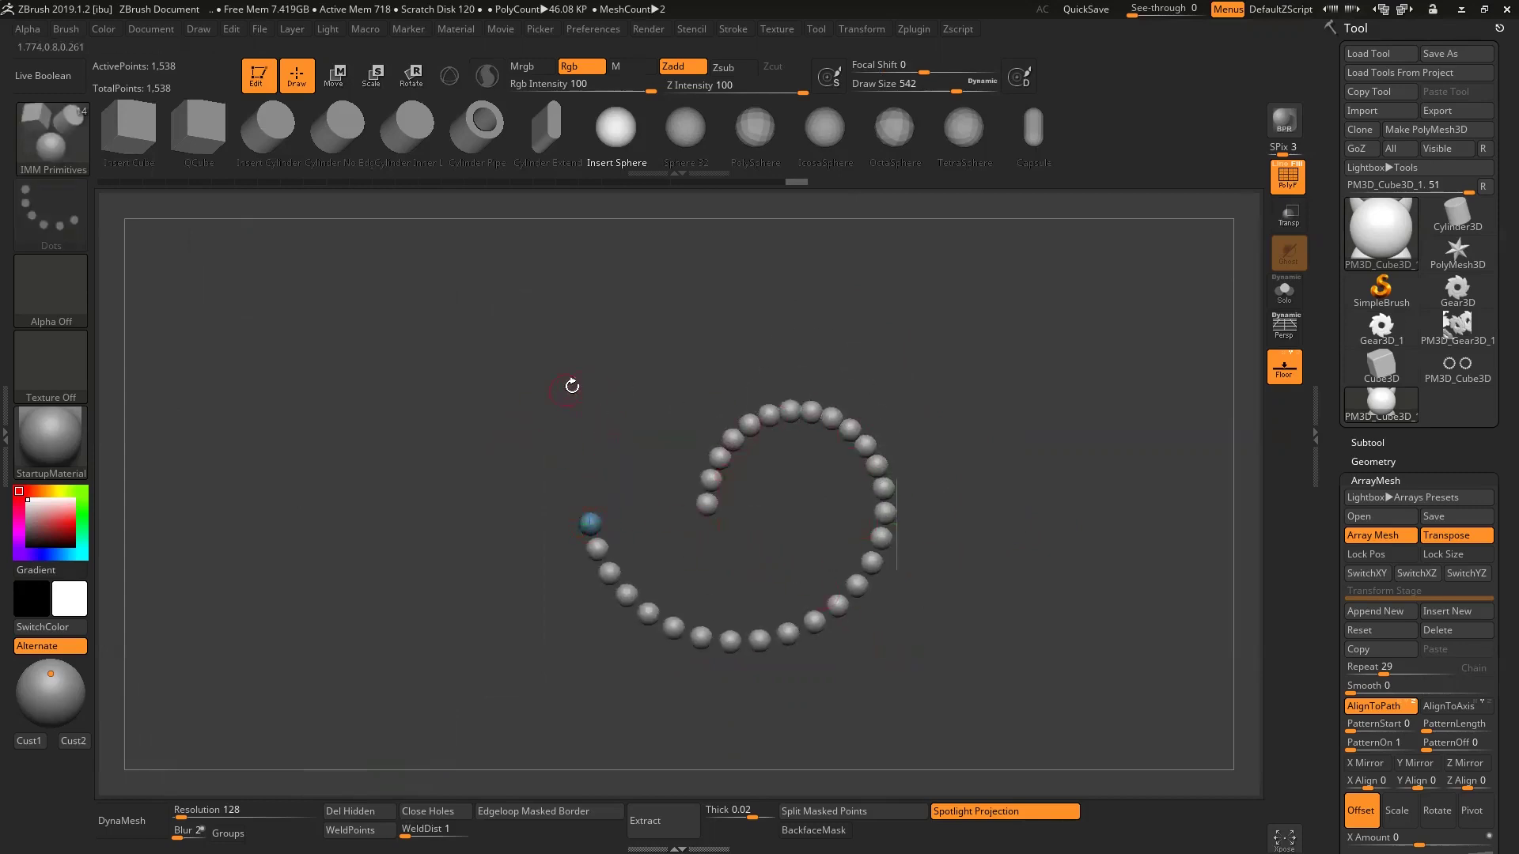
# - Append a new array stage with Repeat 2 and a Rotate Y Amount of 360
pyautogui.click(1384, 615)
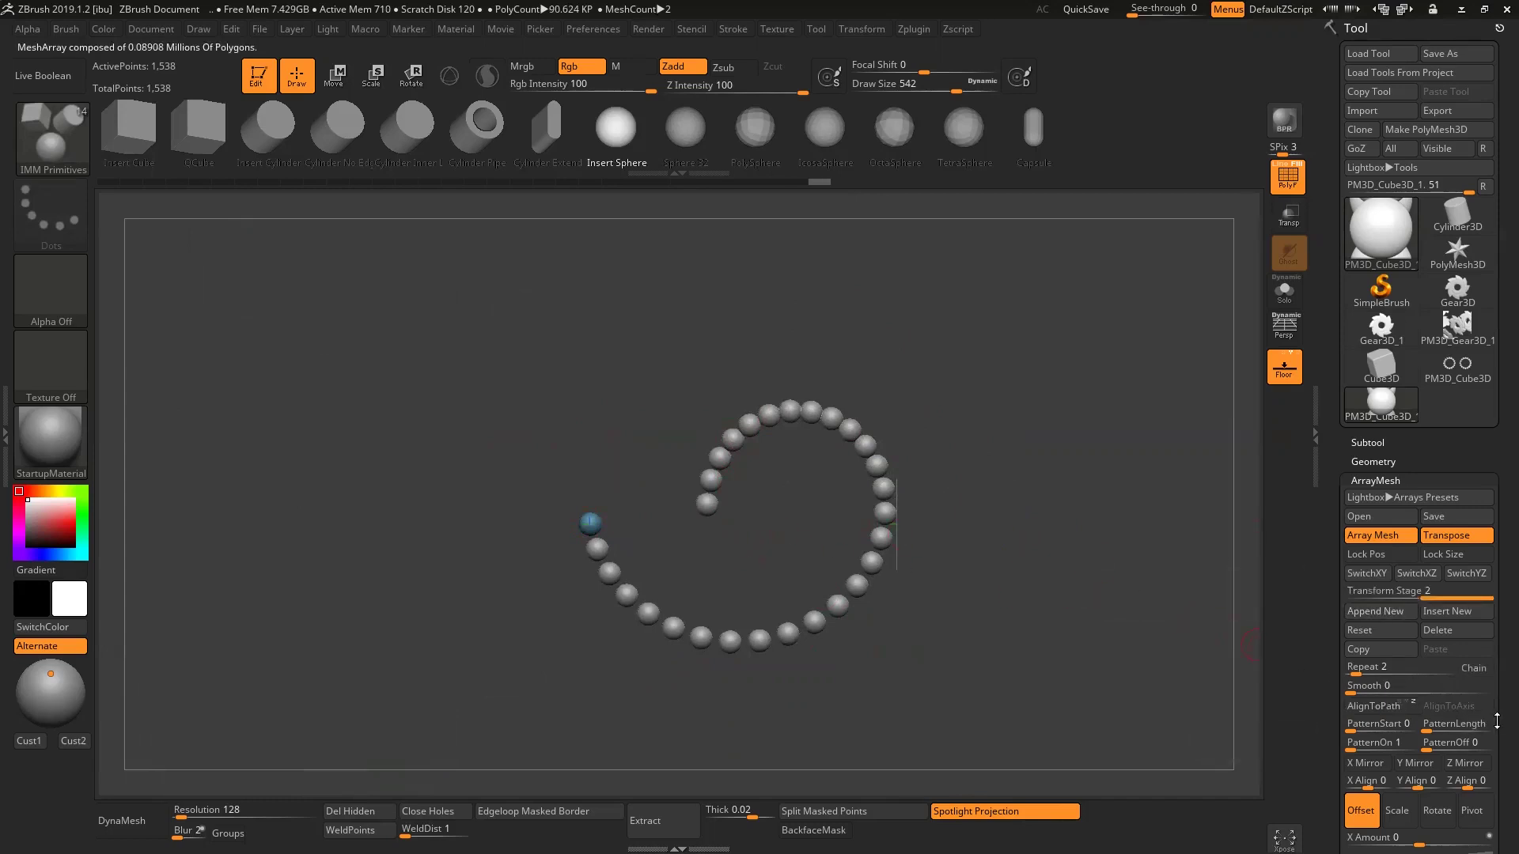
pyautogui.moveTo(1496, 723); pyautogui.dragTo(1497, 584)
pyautogui.click(1472, 424)
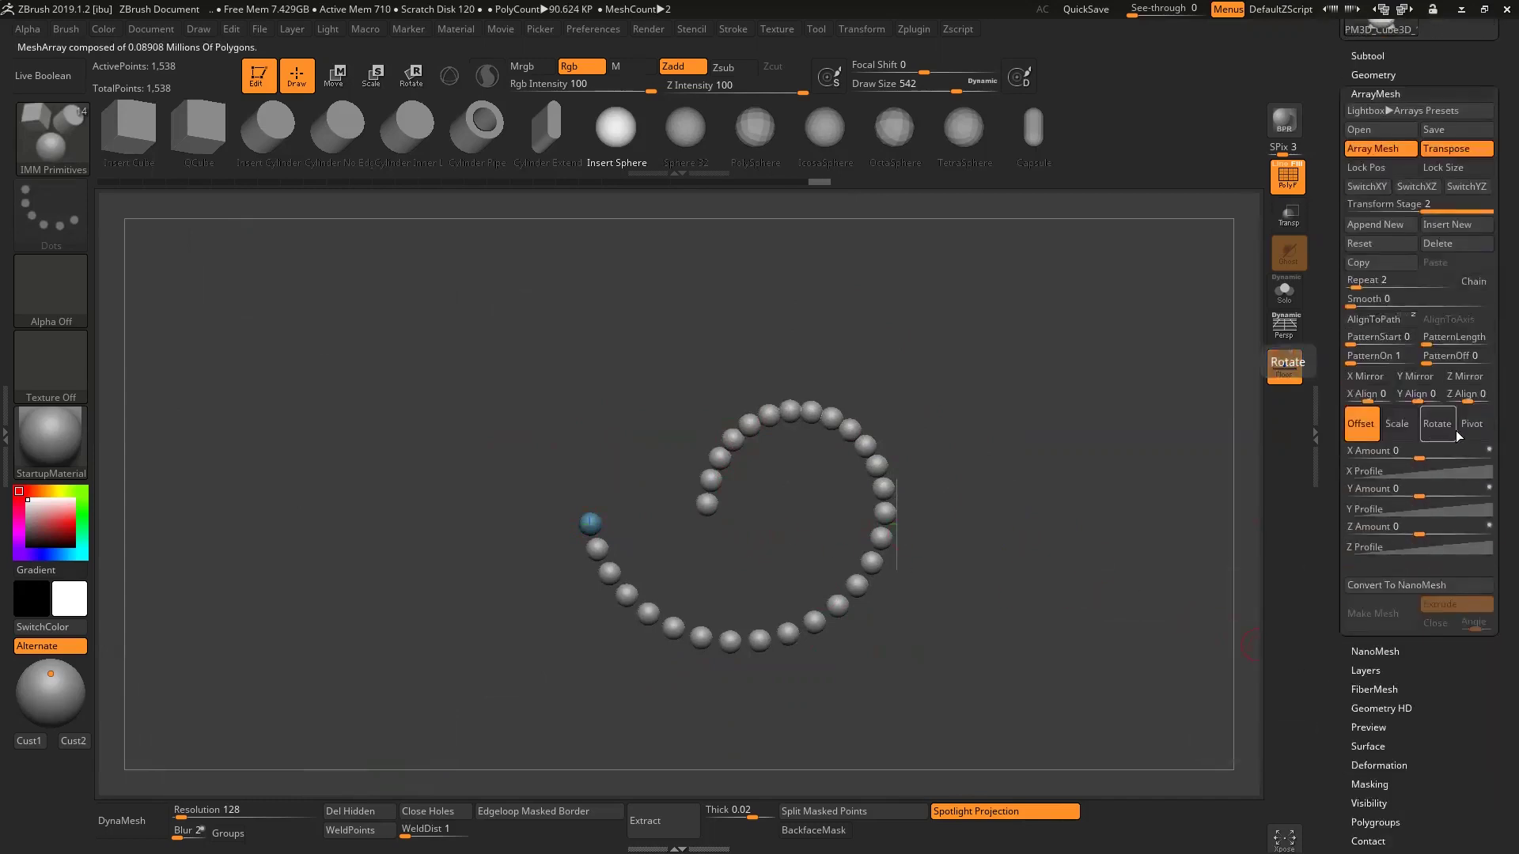
pyautogui.press('w')
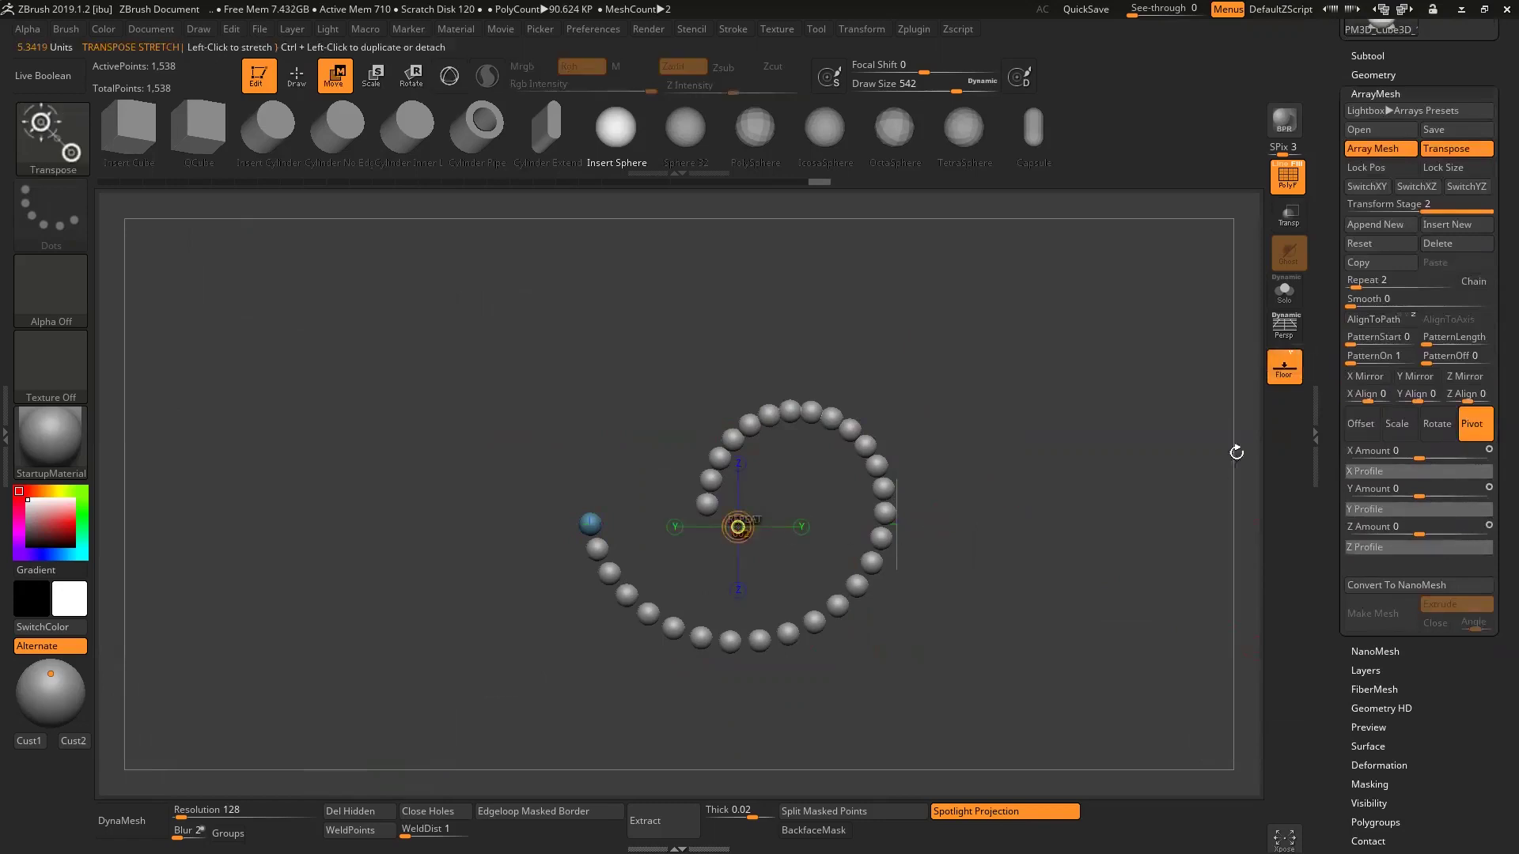
pyautogui.click(1449, 434)
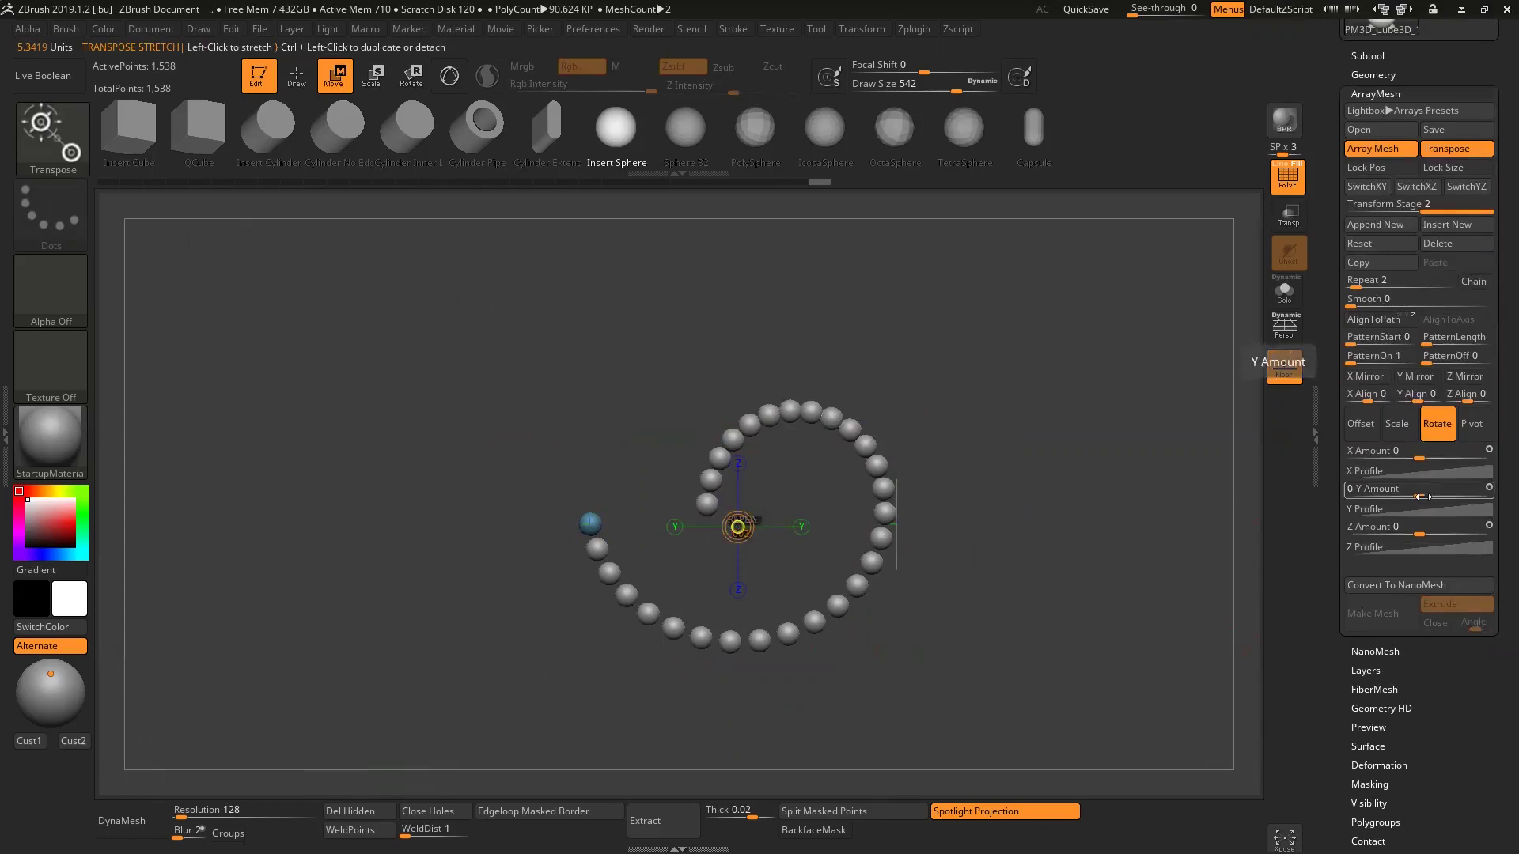
pyautogui.moveTo(1433, 497); pyautogui.dragTo(1450, 494)
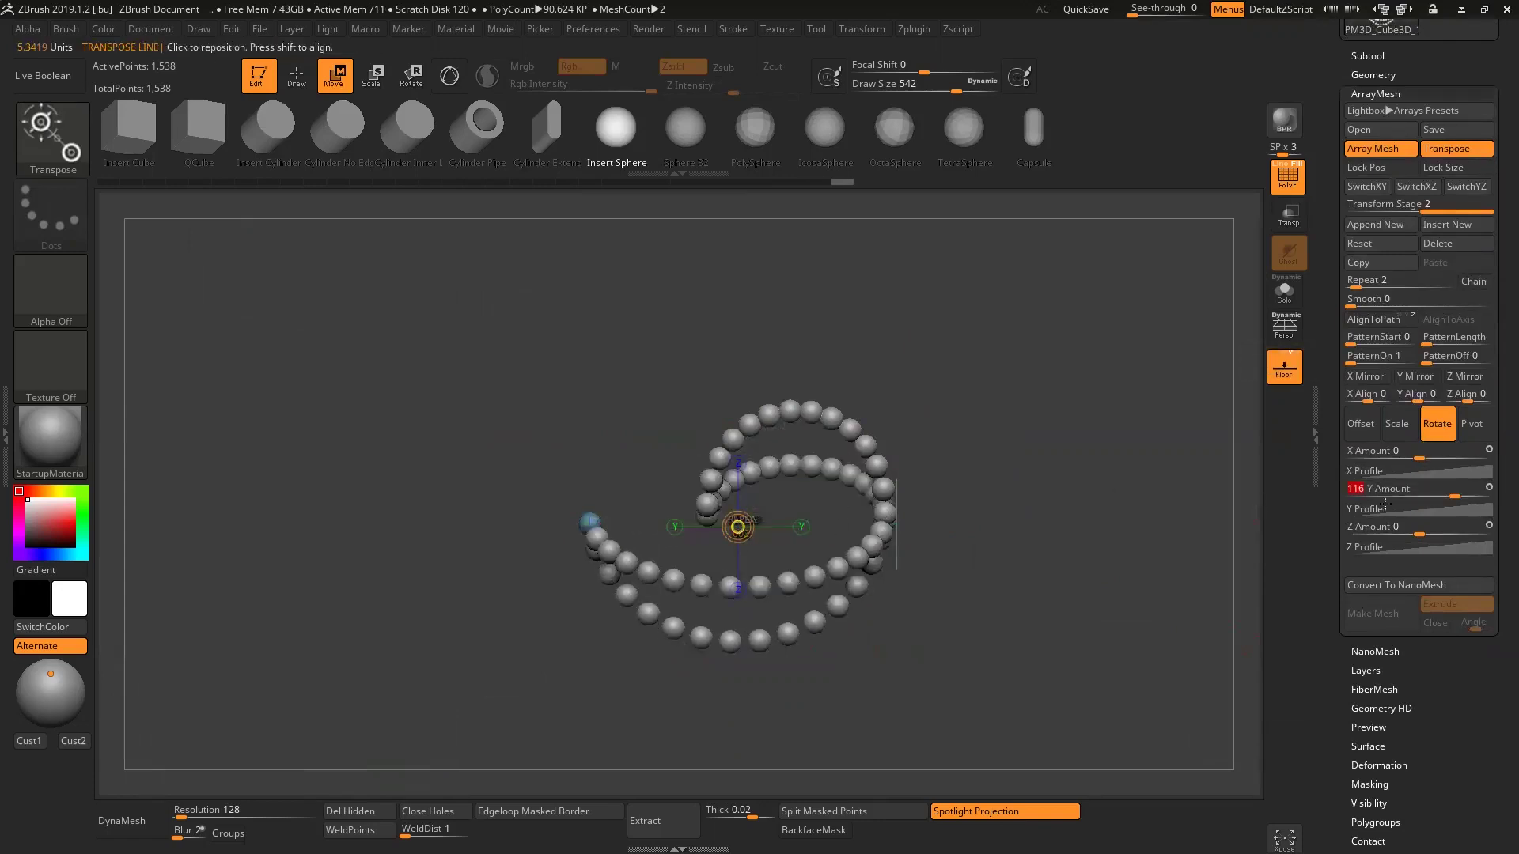
pyautogui.moveTo(1463, 492); pyautogui.dragTo(1473, 492)
pyautogui.click(1473, 492)
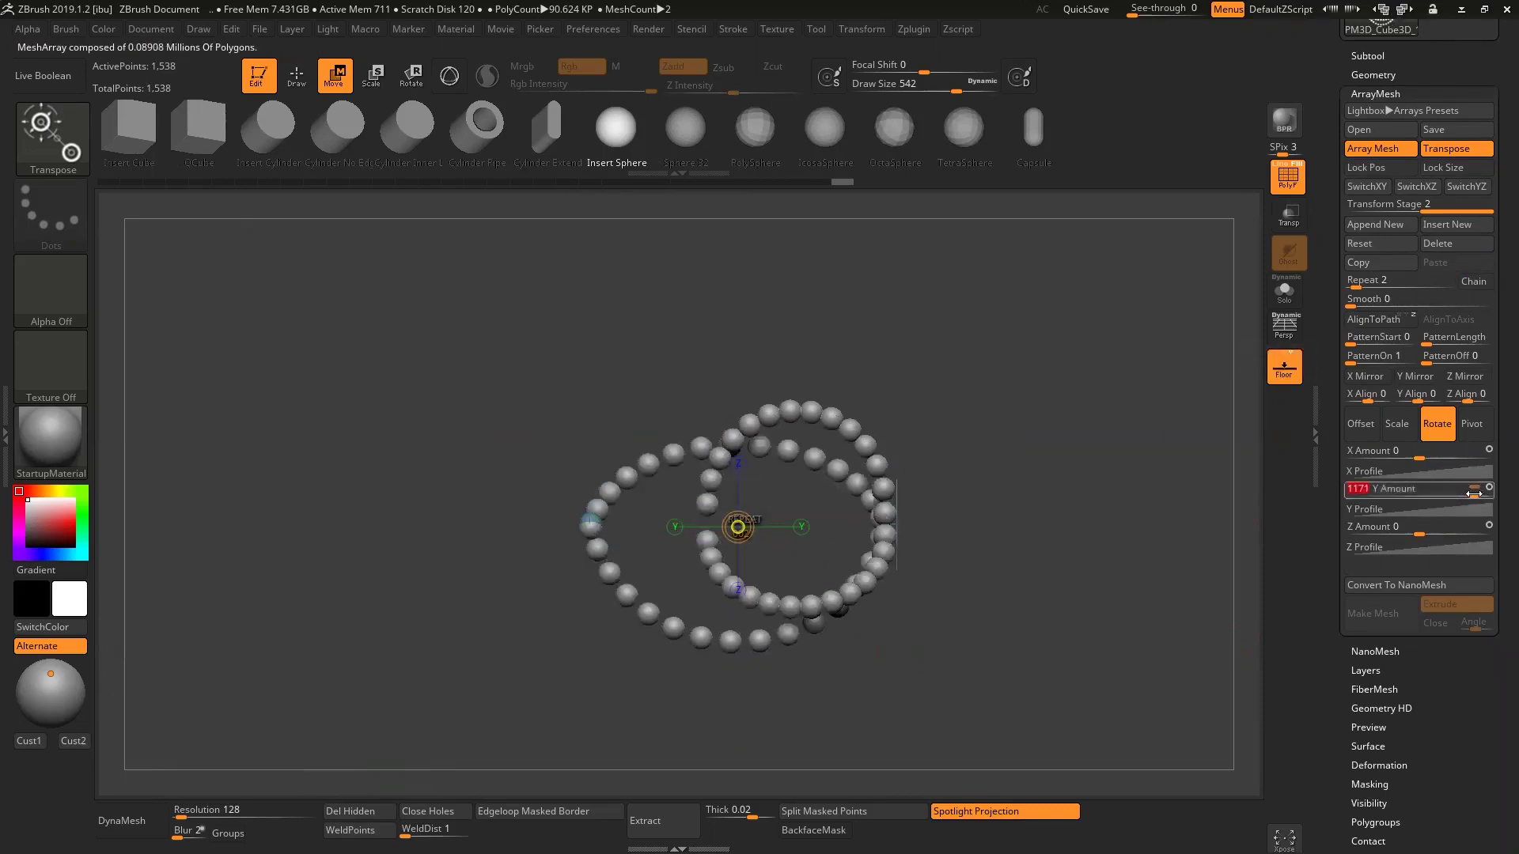
pyautogui.write('360')
pyautogui.press('Return')
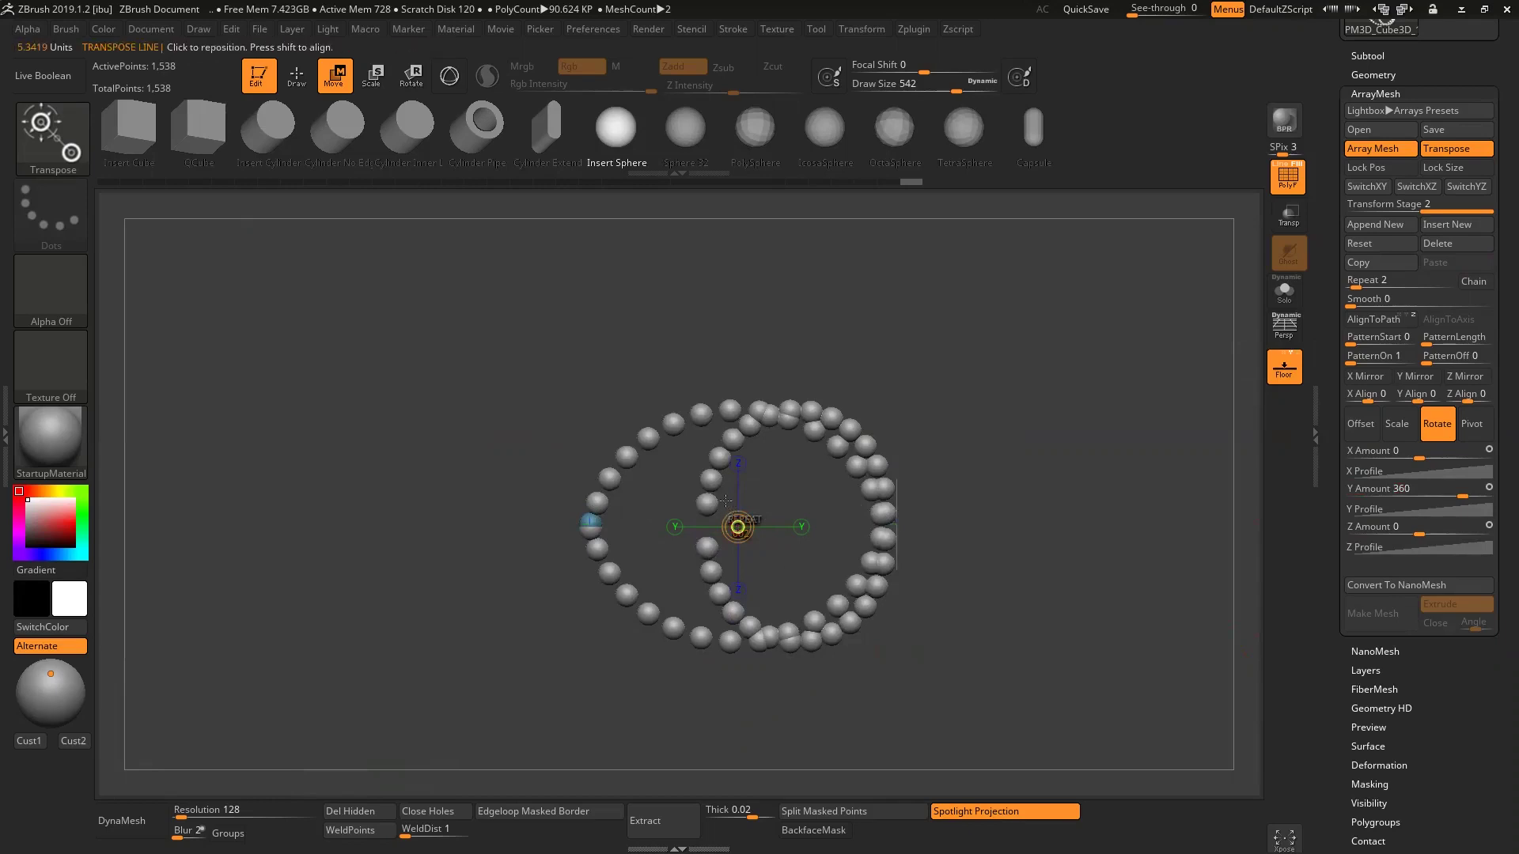
# - Experiment with moving and twisting the second ring using Transpose, then undo the twist
pyautogui.moveTo(1020, 503); pyautogui.dragTo(982, 537)
pyautogui.moveTo(764, 518)
pyautogui.mouseDown()
pyautogui.moveTo(702, 387)
pyautogui.moveTo(807, 538)
pyautogui.moveTo(786, 499)
pyautogui.mouseUp()
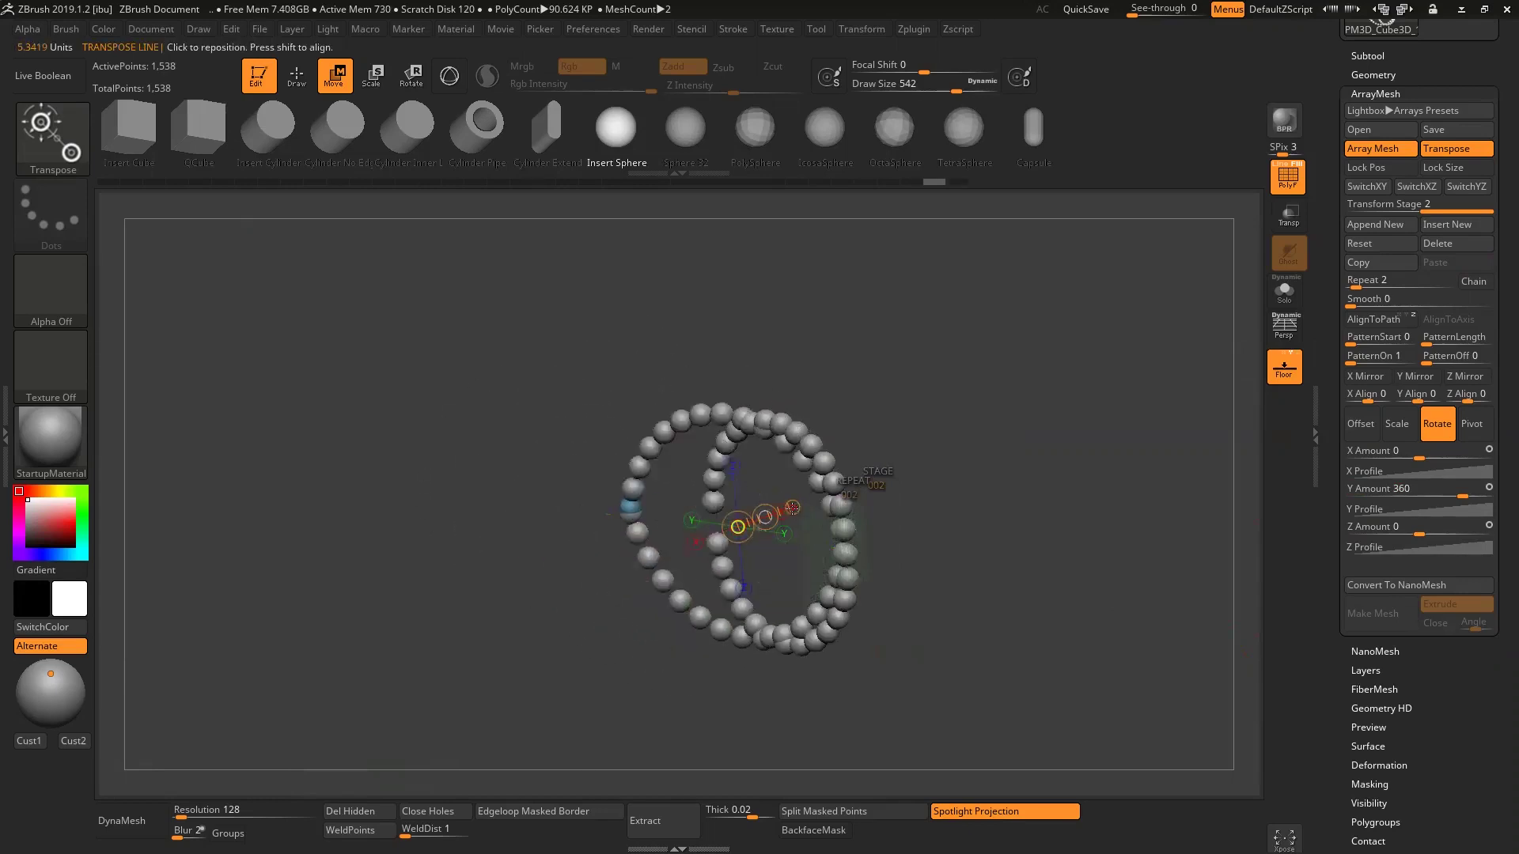
pyautogui.press('r')
pyautogui.moveTo(792, 506); pyautogui.dragTo(653, 382)
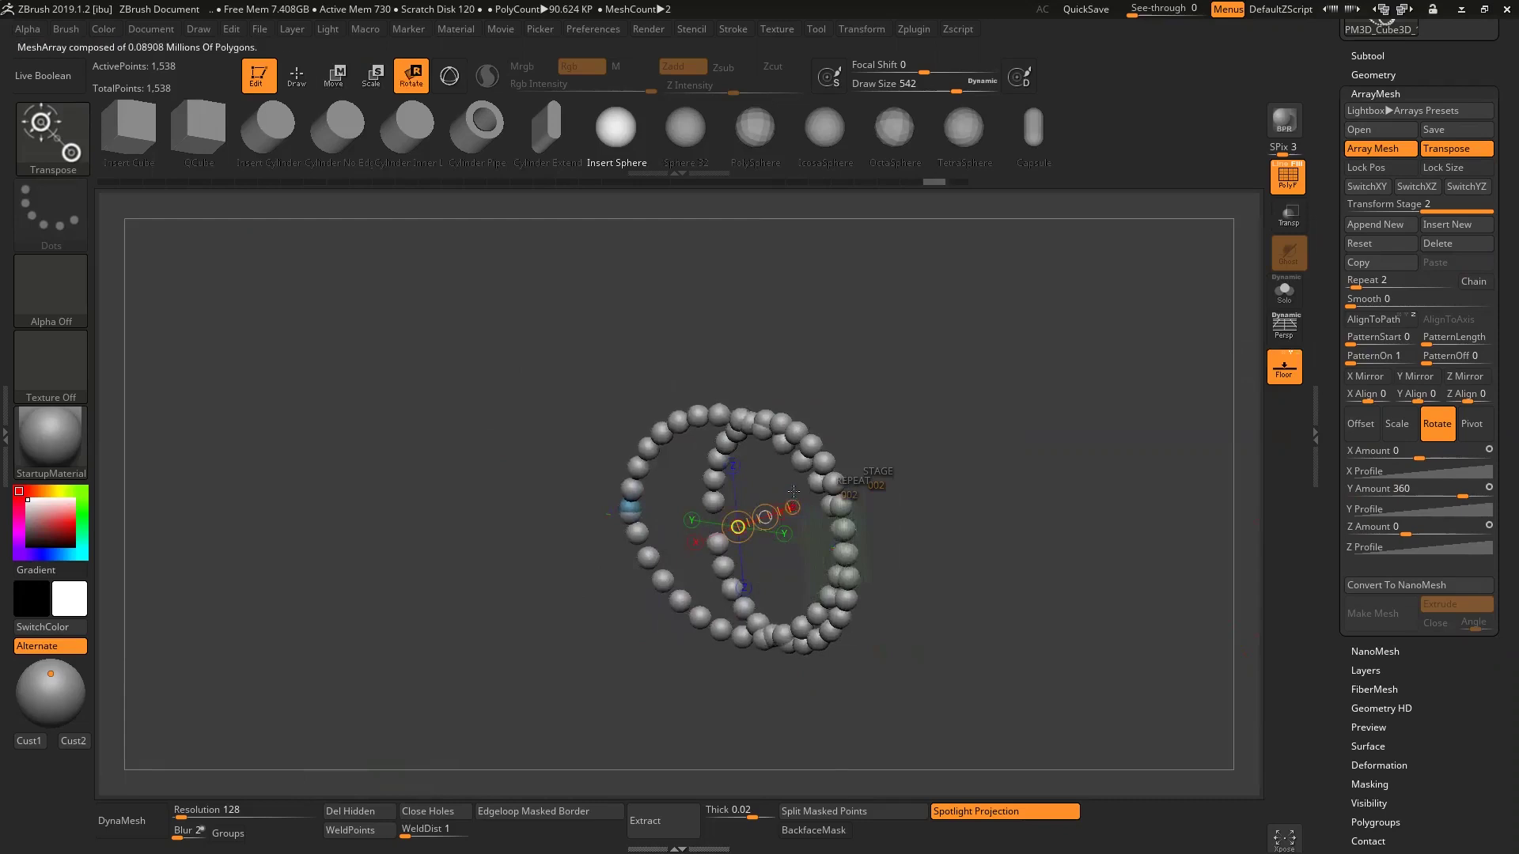
pyautogui.hotkey('ctrl', 'z')
pyautogui.hotkey('ctrl', 'z')
pyautogui.press('w')
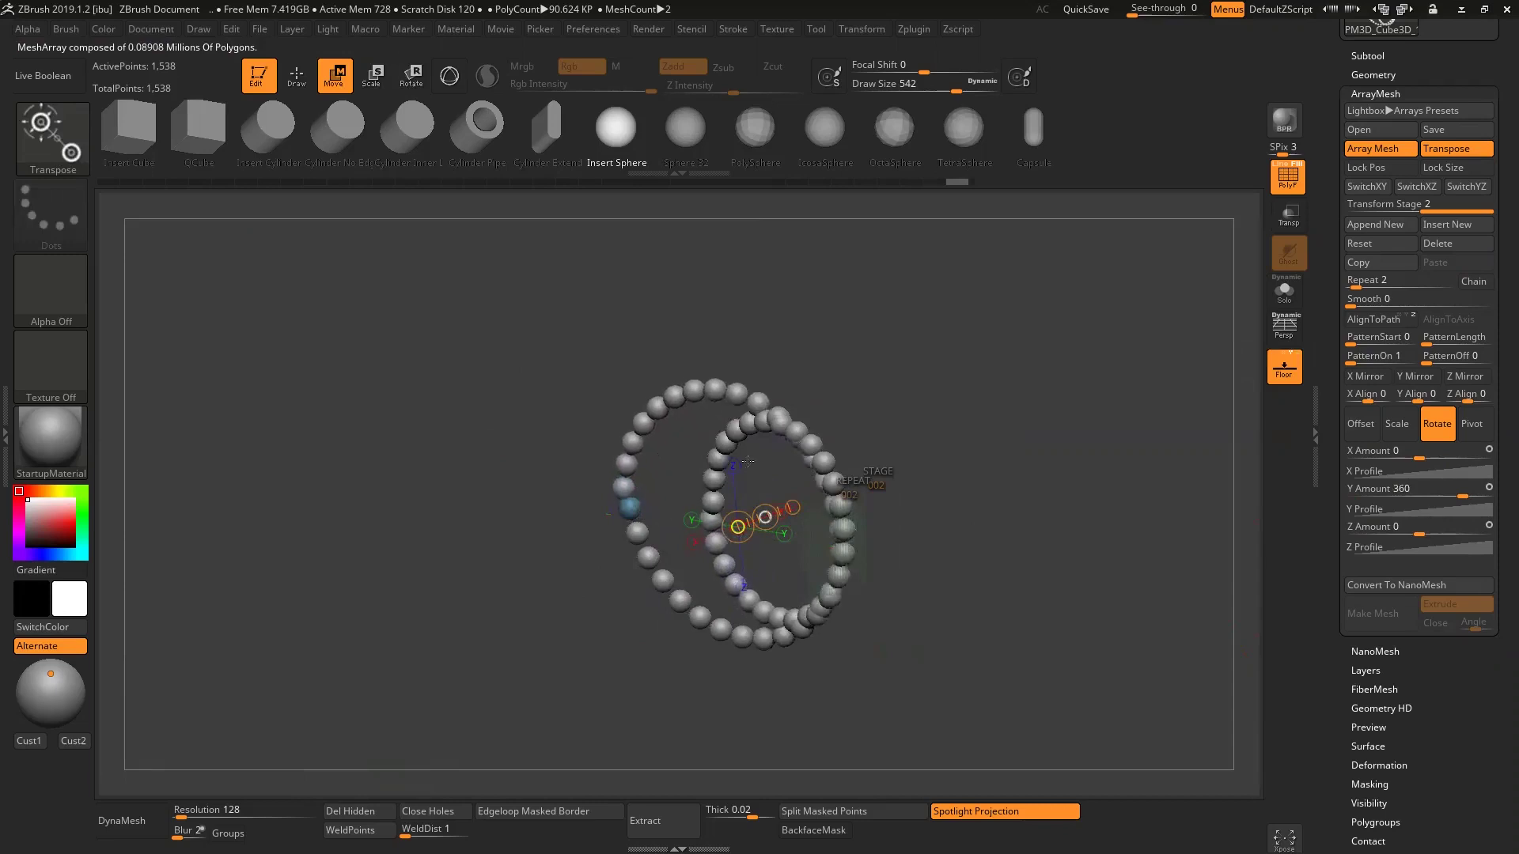
# - Slide and rotate the sphere chain with Transpose, undoing the final rotation back to upright
pyautogui.moveTo(764, 516)
pyautogui.mouseDown()
pyautogui.moveTo(686, 273)
pyautogui.moveTo(591, 189)
pyautogui.moveTo(600, 198)
pyautogui.mouseUp()
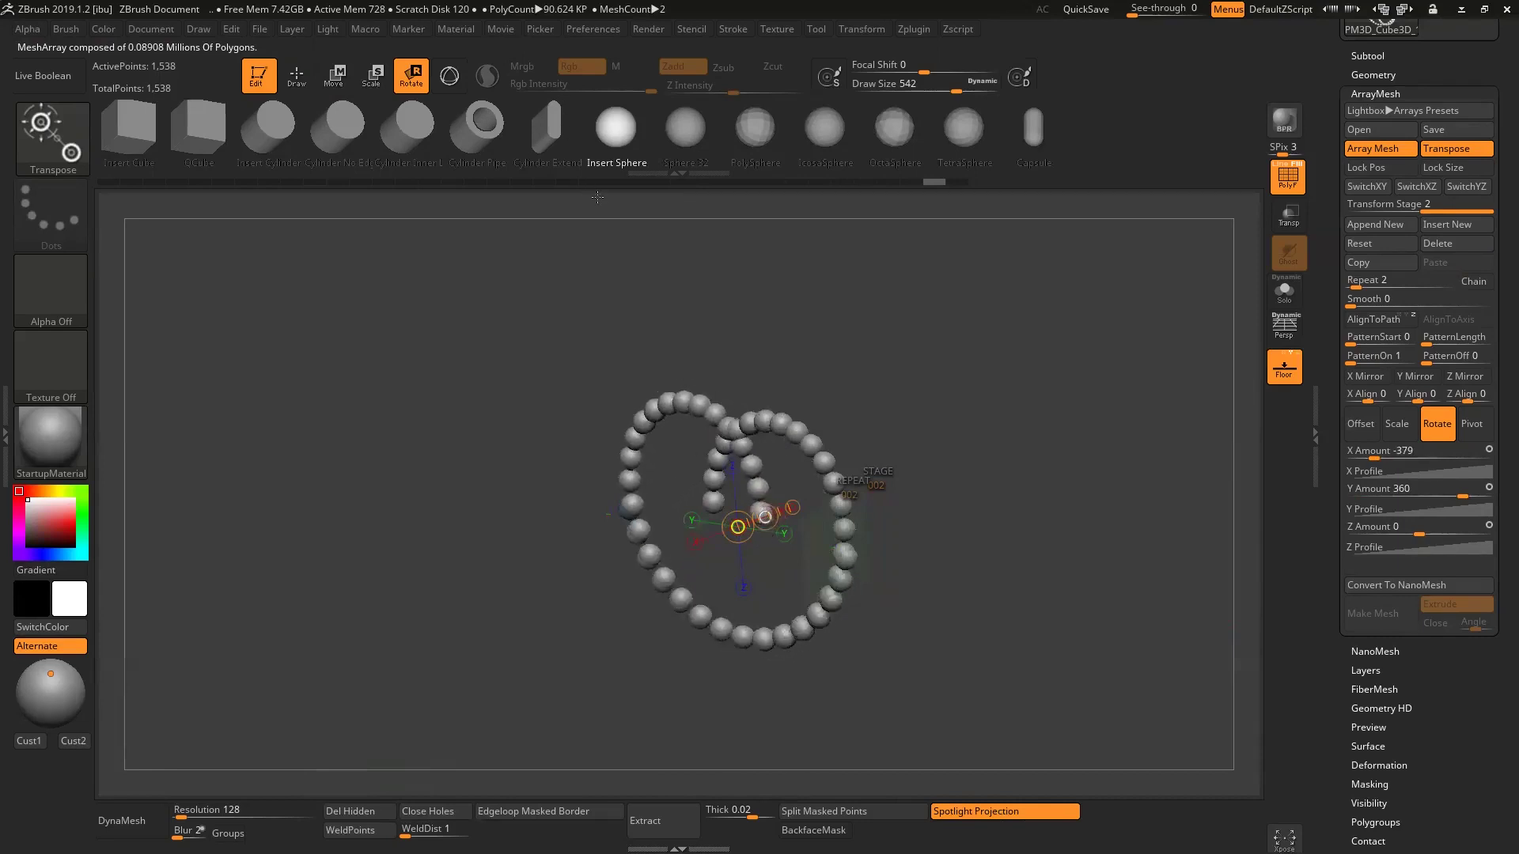
pyautogui.keyDown('shift'); pyautogui.moveTo(858, 349); pyautogui.dragTo(962, 393); pyautogui.keyUp('shift')
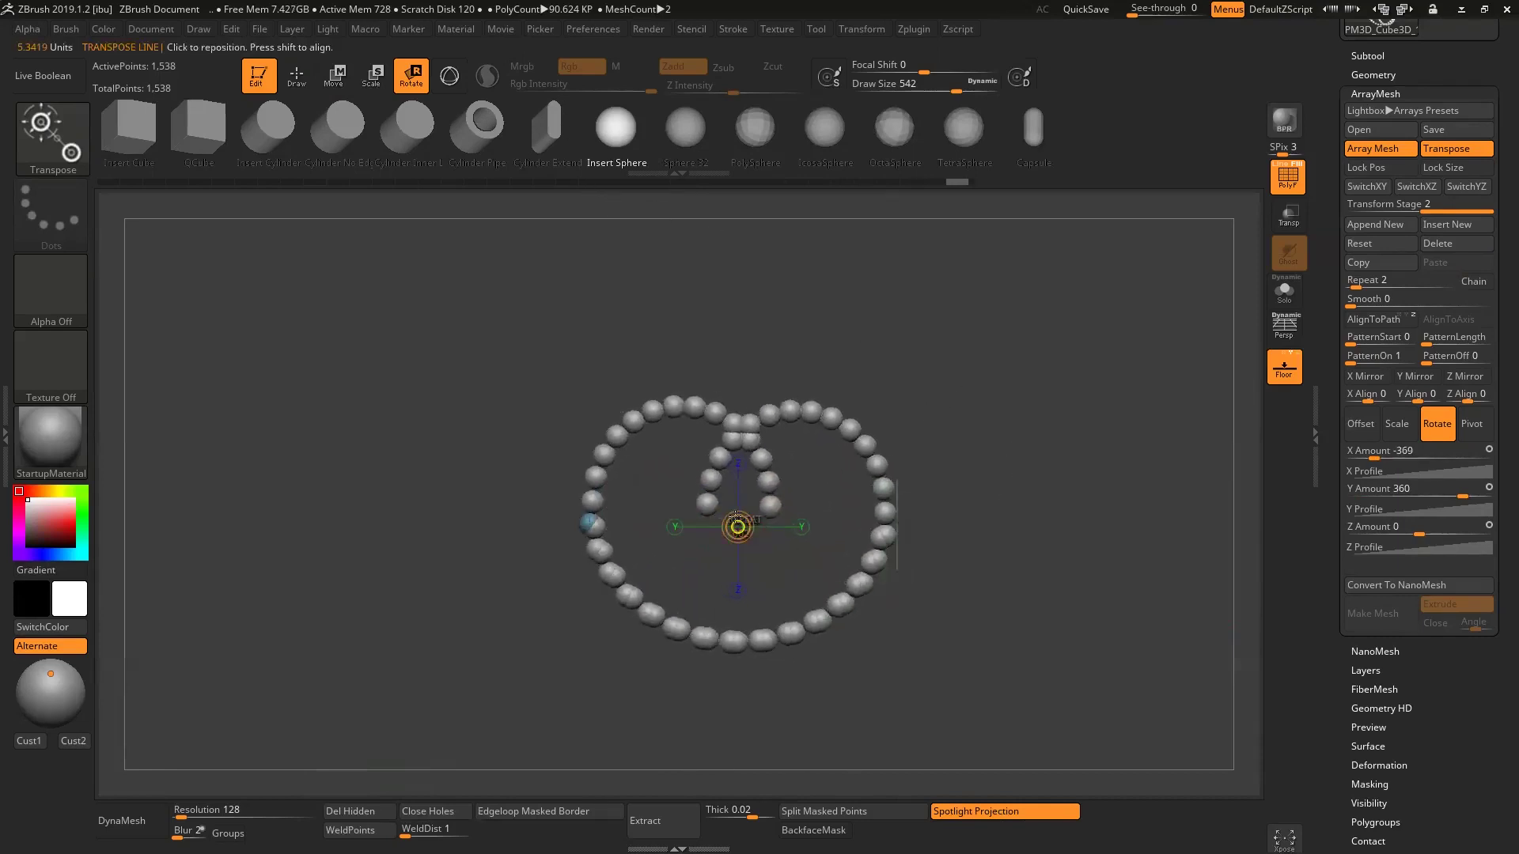
pyautogui.press('w')
pyautogui.moveTo(736, 520)
pyautogui.mouseDown()
pyautogui.moveTo(785, 514)
pyautogui.moveTo(315, 403)
pyautogui.moveTo(711, 287)
pyautogui.mouseUp()
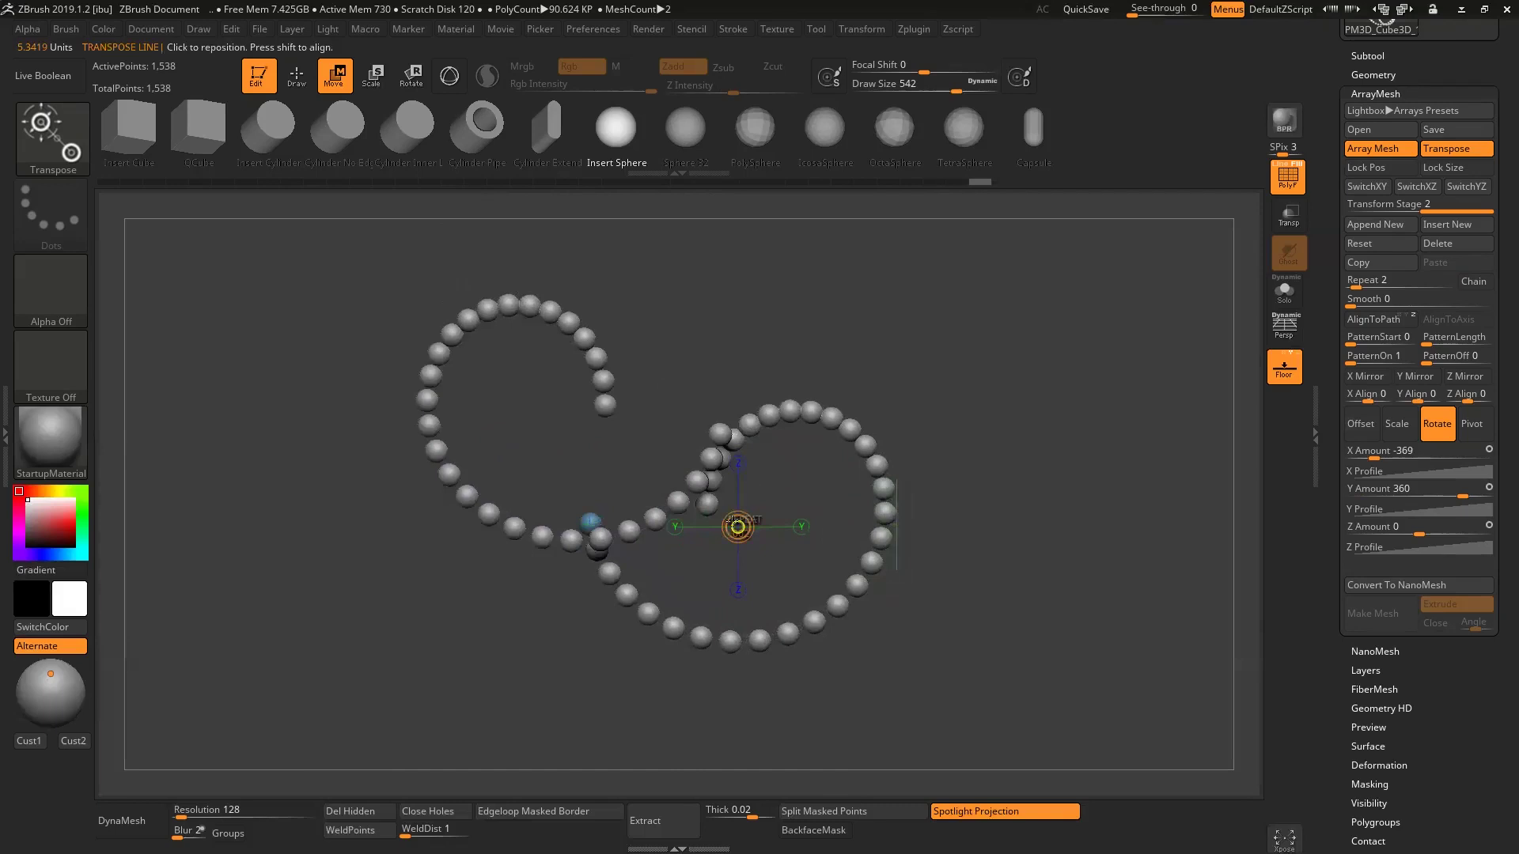
pyautogui.press('r')
pyautogui.moveTo(737, 526)
pyautogui.mouseDown()
pyautogui.moveTo(570, 369)
pyautogui.moveTo(945, 455)
pyautogui.mouseUp()
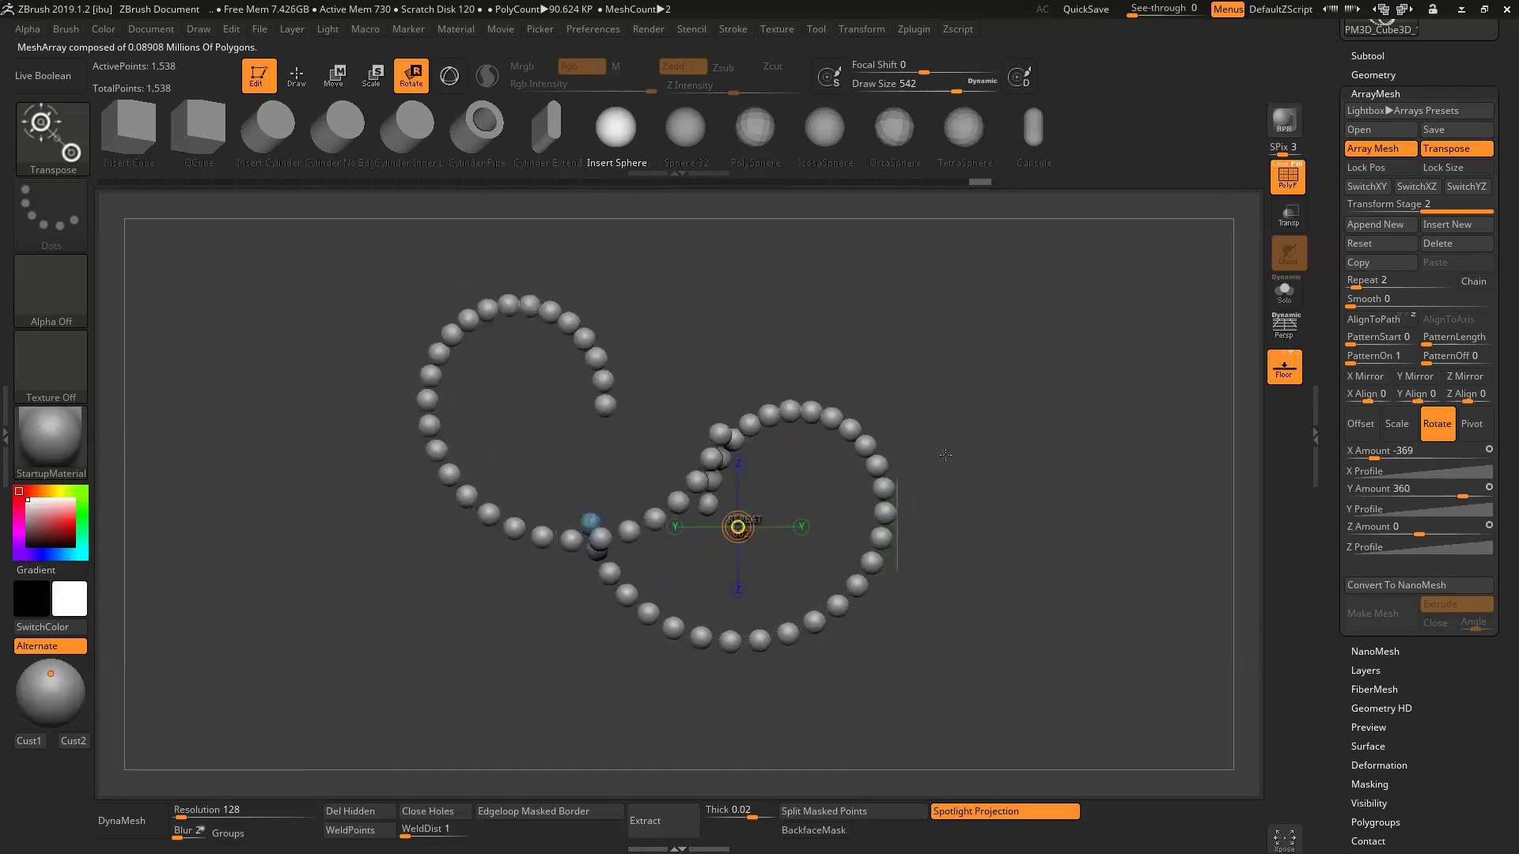
pyautogui.hotkey('ctrl', 'z')
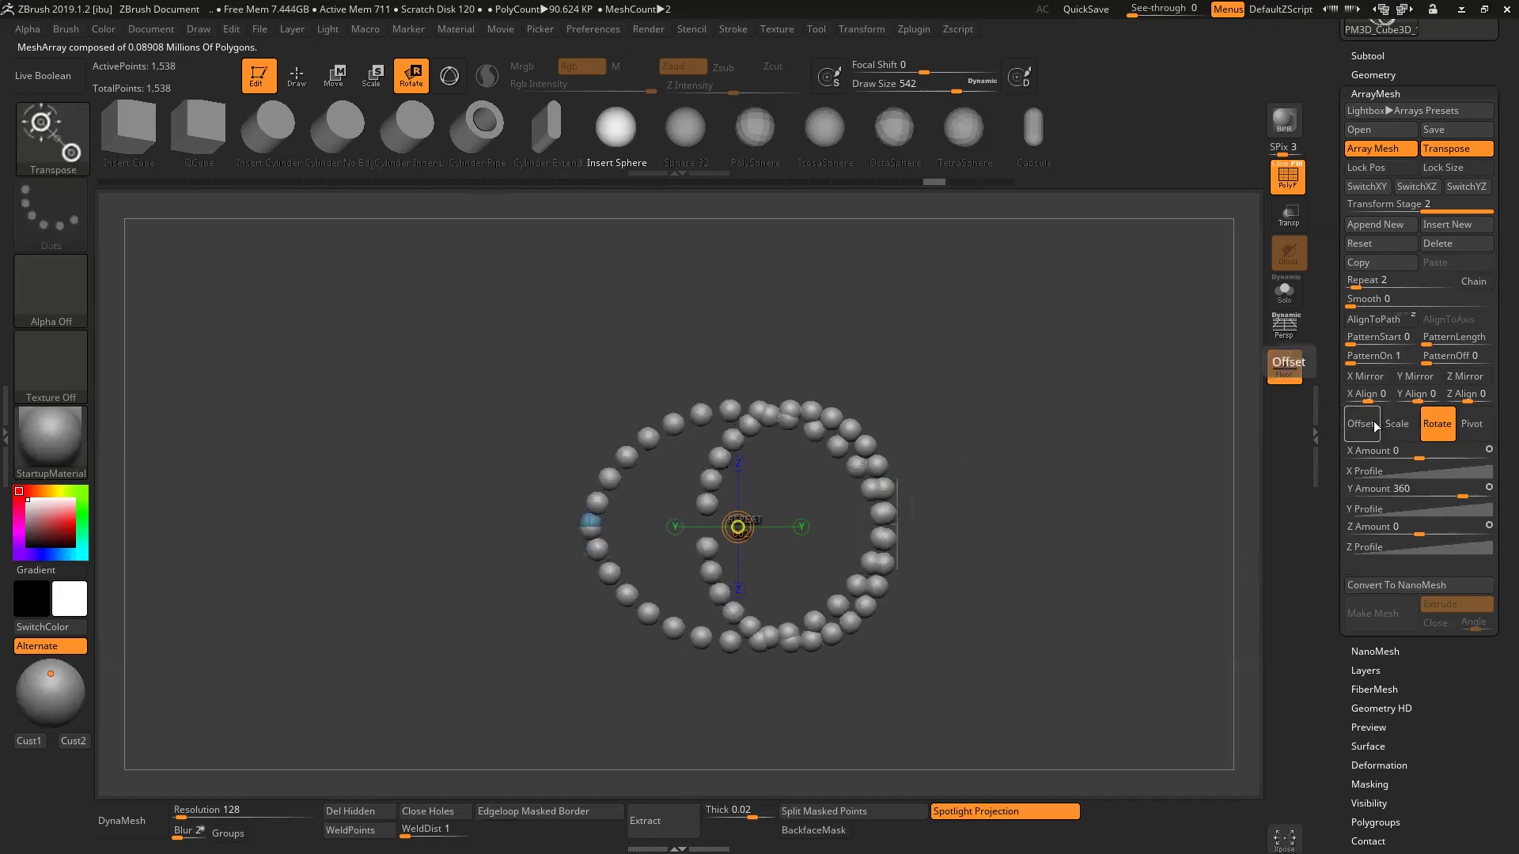
# - Set the second stage's Pivot to Y Amount 0 and Z Amount -0.25027
pyautogui.click(1469, 429)
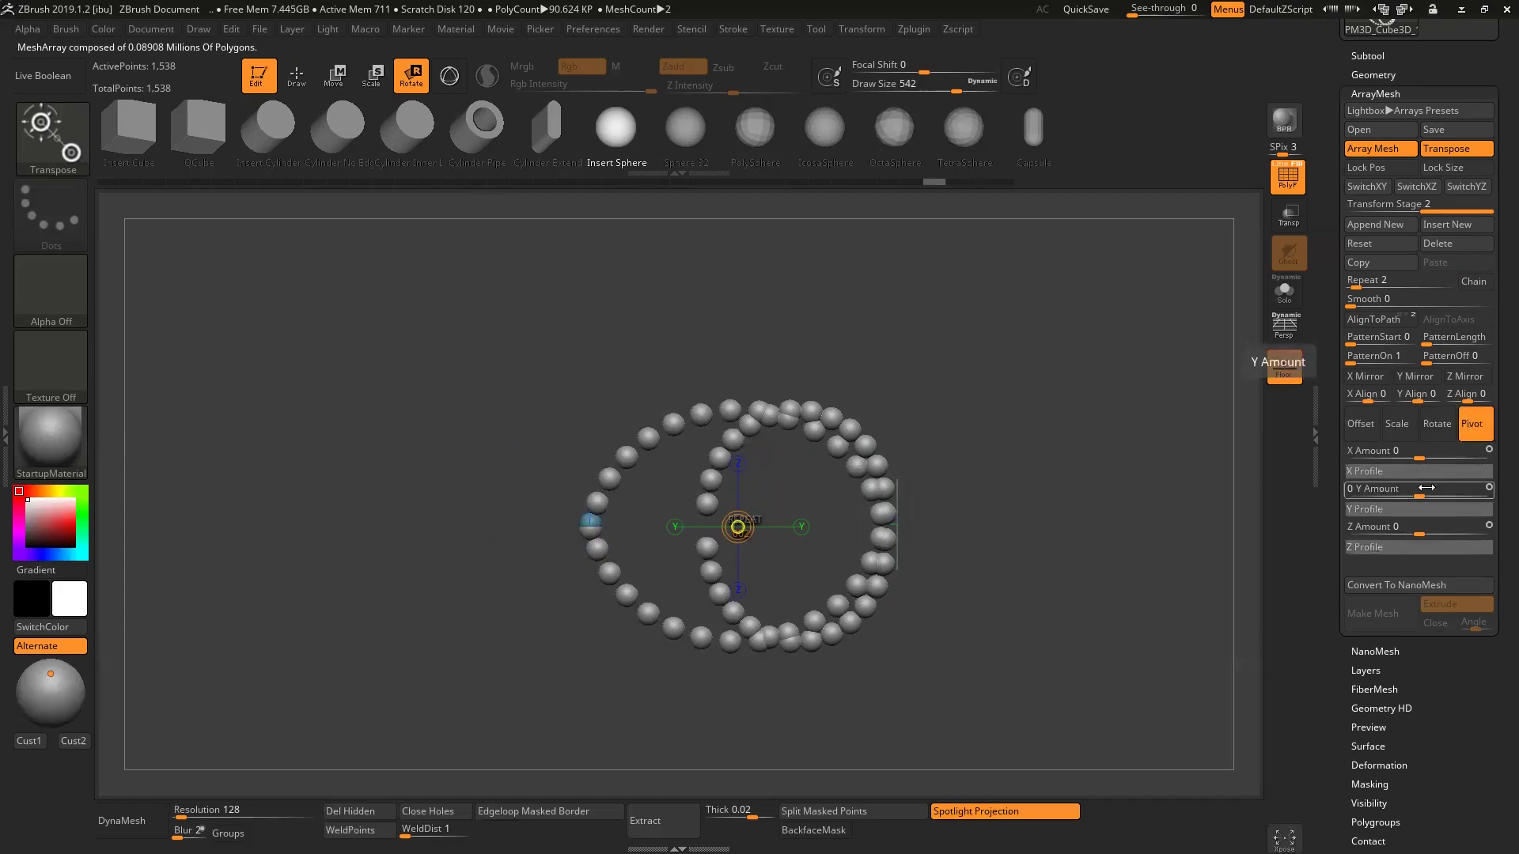
pyautogui.moveTo(1420, 493); pyautogui.dragTo(1442, 494)
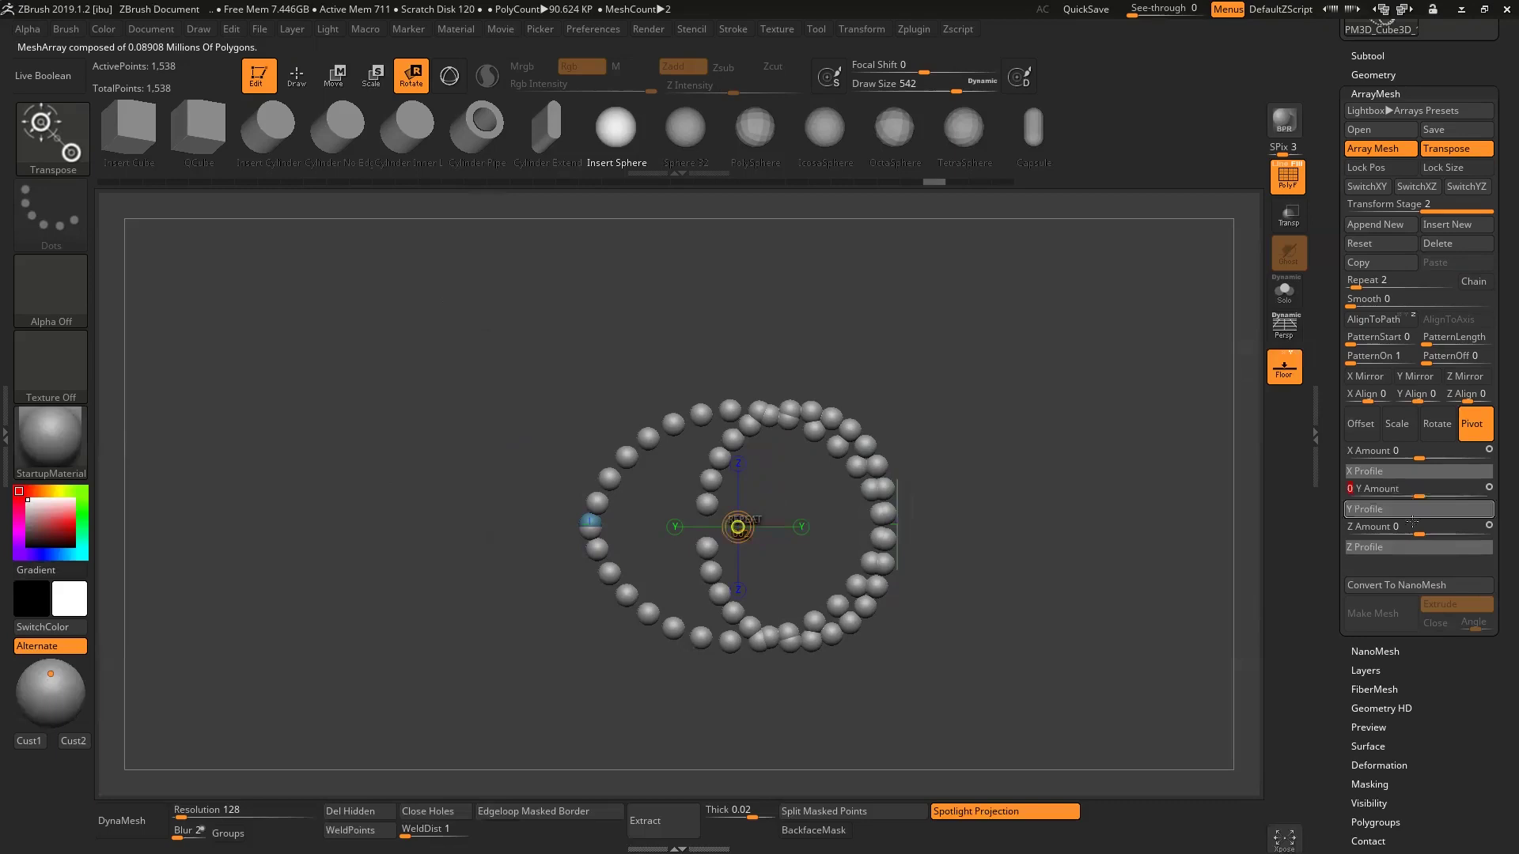
pyautogui.moveTo(1420, 527); pyautogui.dragTo(1396, 526)
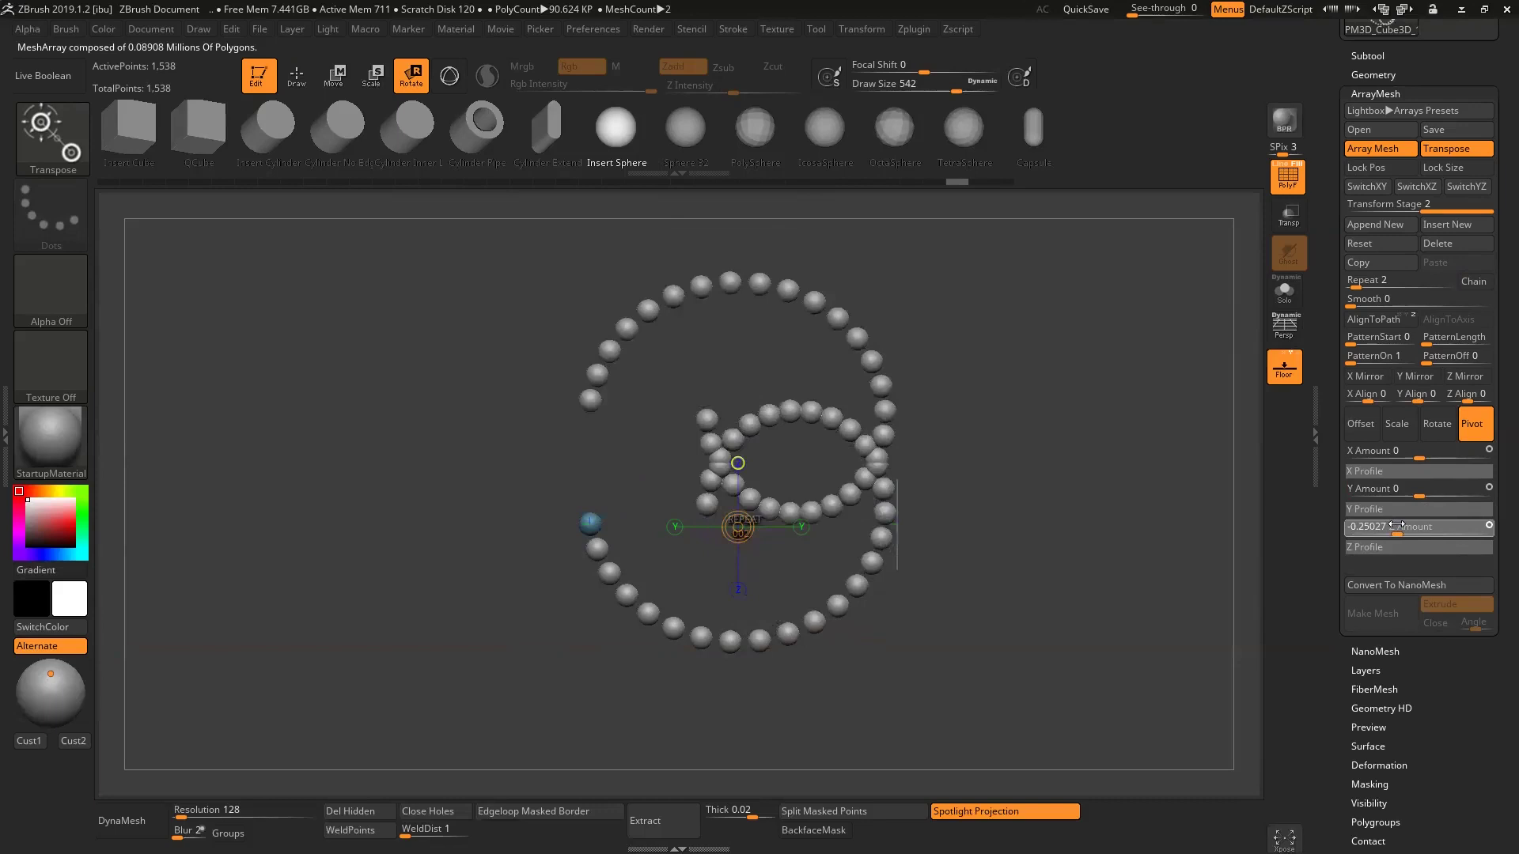
pyautogui.click(1436, 424)
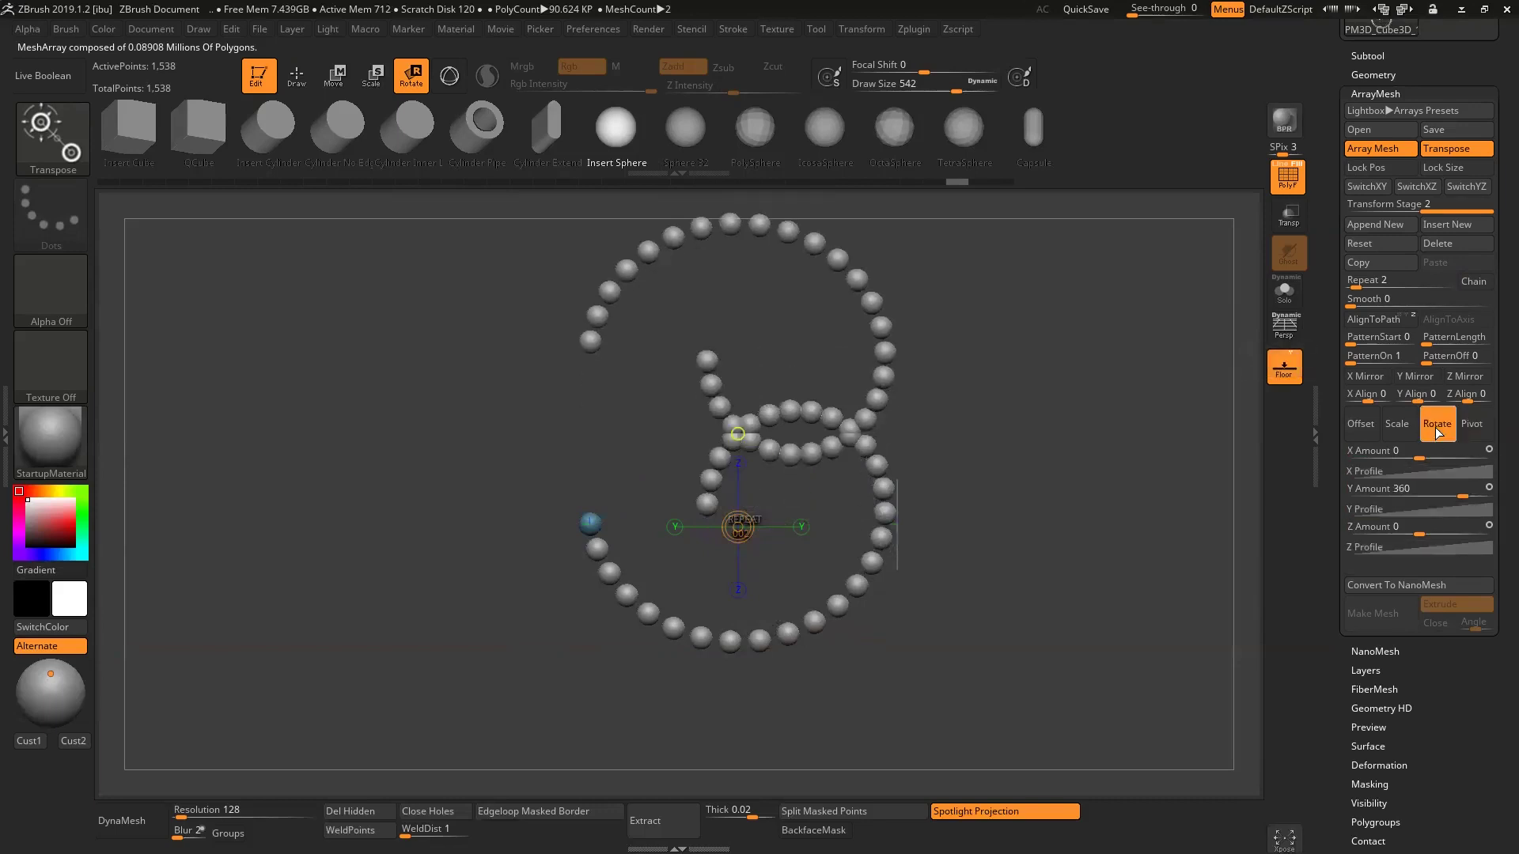
# - Try a Z rotation and undo it, then set X Amount to 116 and orbit to inspect
pyautogui.moveTo(1465, 494); pyautogui.dragTo(1465, 495)
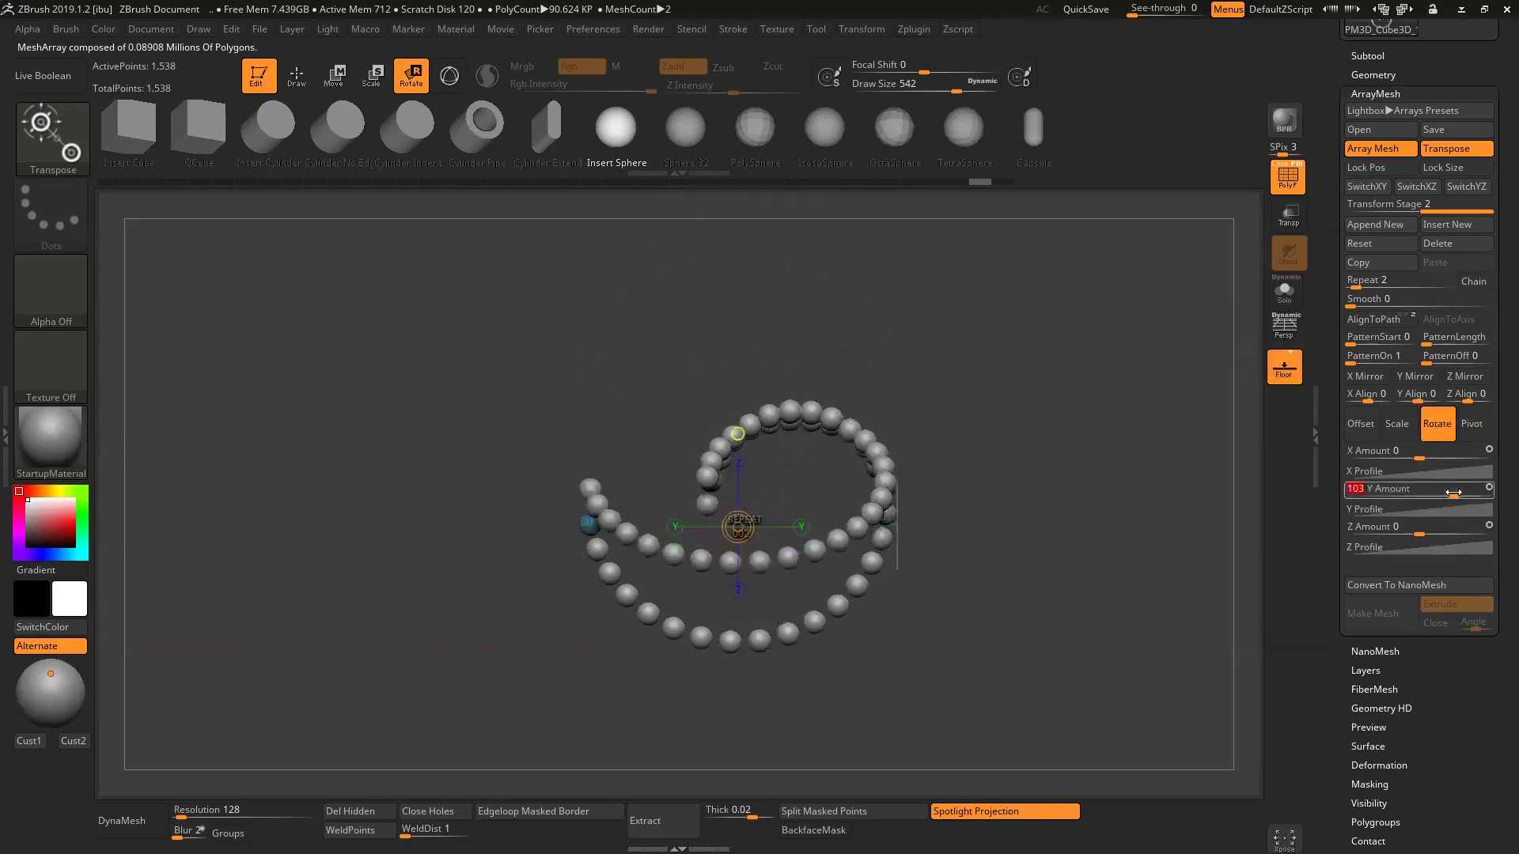
pyautogui.moveTo(1416, 526); pyautogui.dragTo(1384, 516)
pyautogui.hotkey('ctrl', 'z')
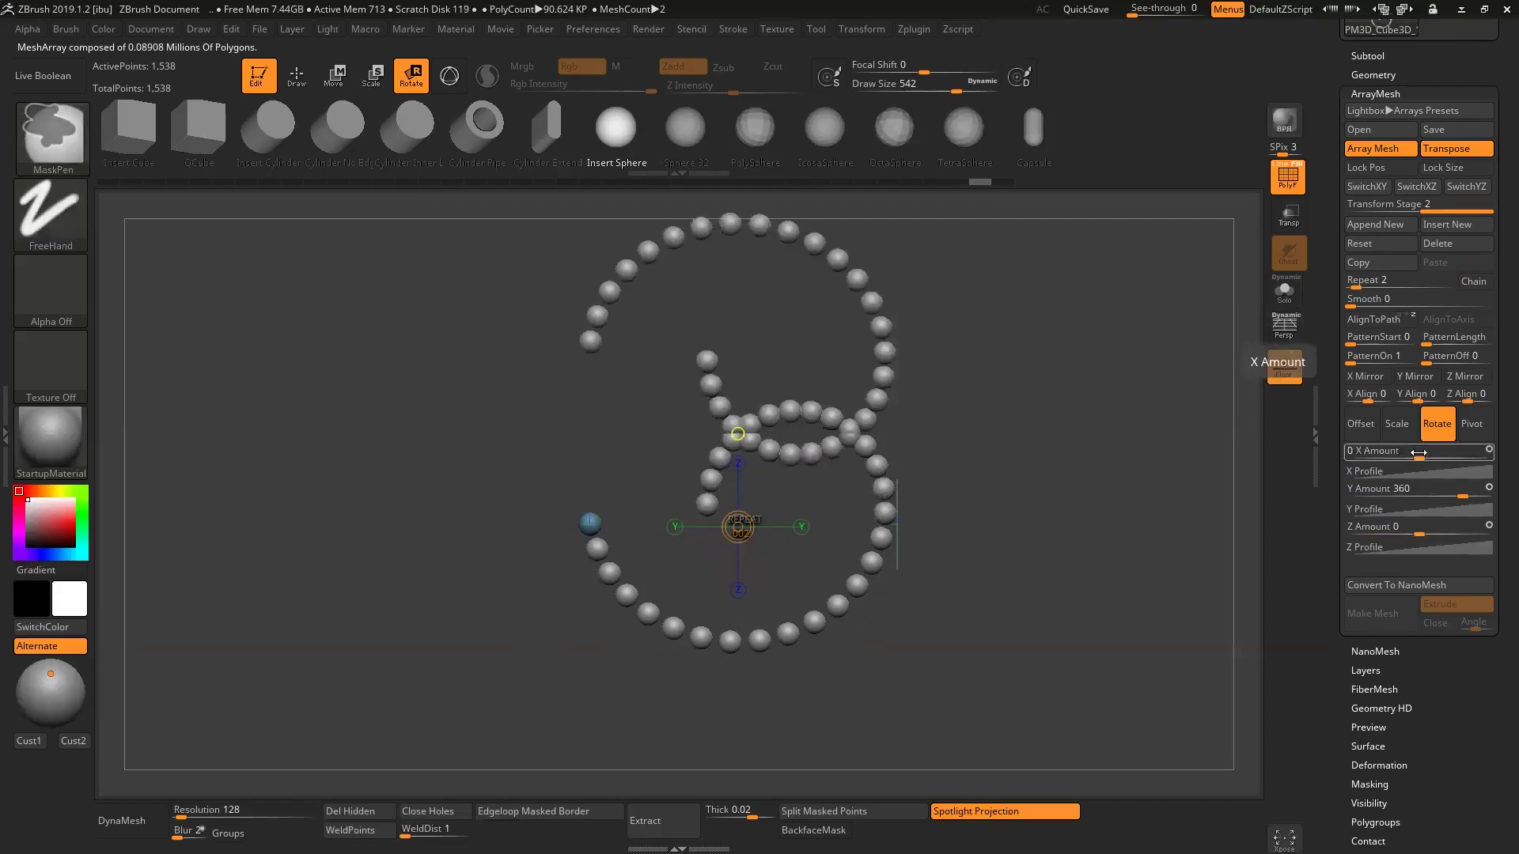
pyautogui.moveTo(1420, 453); pyautogui.dragTo(1454, 459)
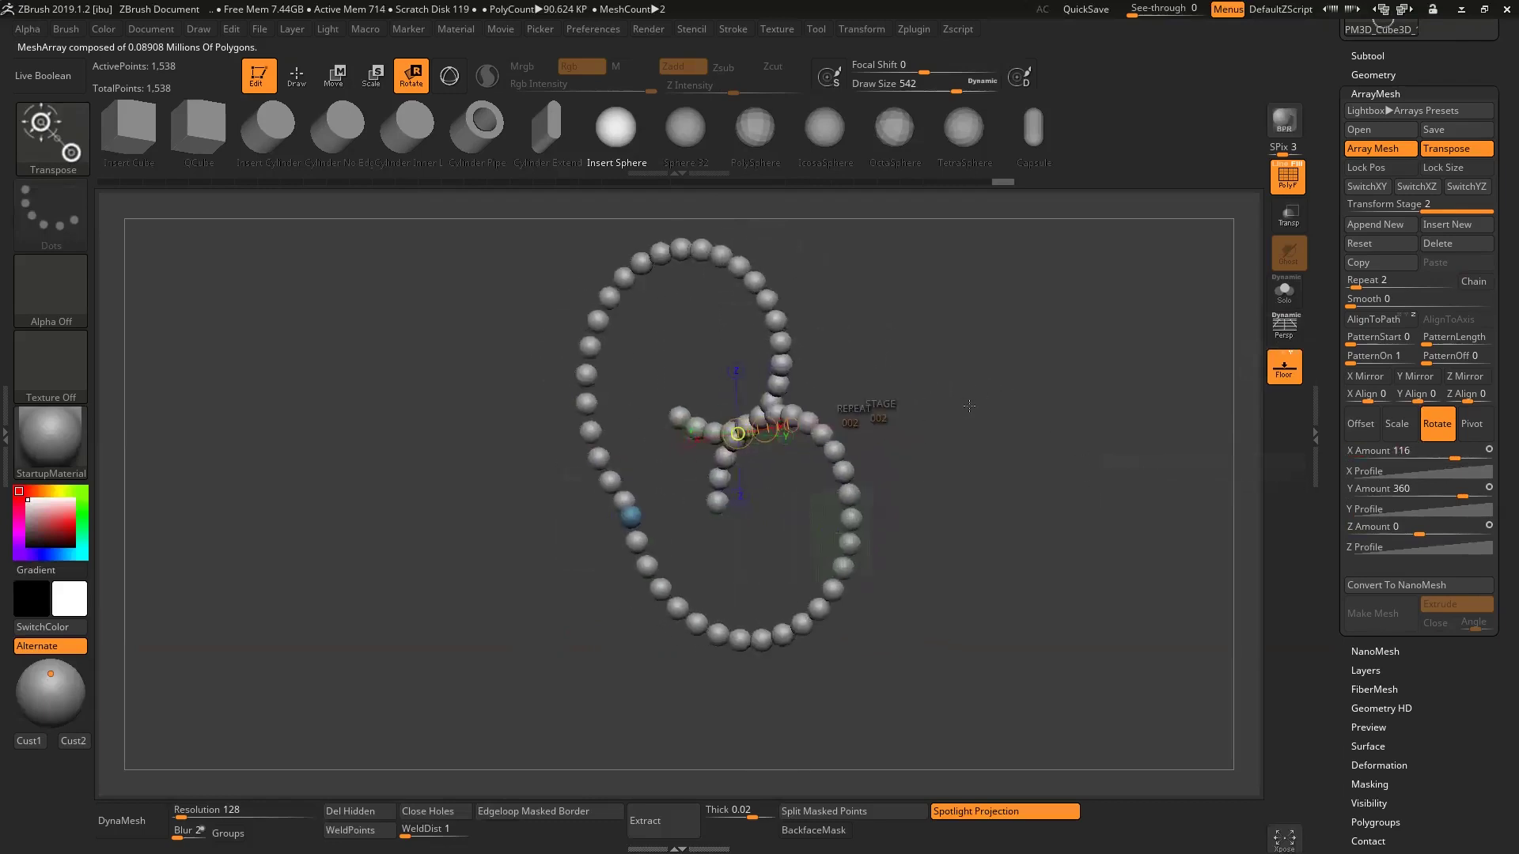
pyautogui.keyDown('alt'); pyautogui.moveTo(978, 398); pyautogui.dragTo(971, 507); pyautogui.keyUp('alt')
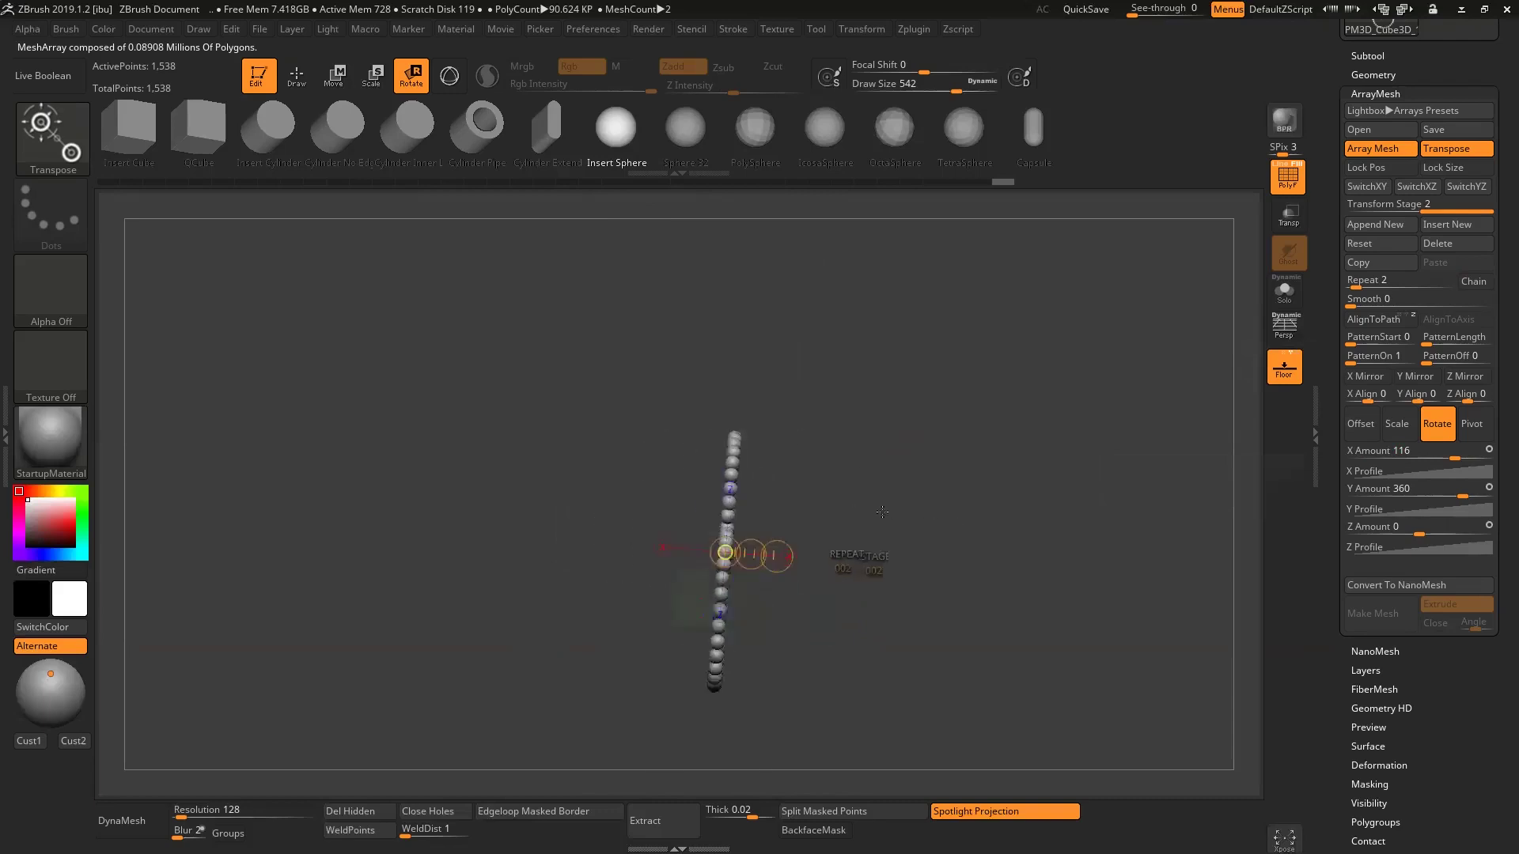
pyautogui.moveTo(950, 511)
pyautogui.mouseDown()
pyautogui.moveTo(926, 546)
pyautogui.moveTo(899, 486)
pyautogui.moveTo(823, 416)
pyautogui.mouseUp()
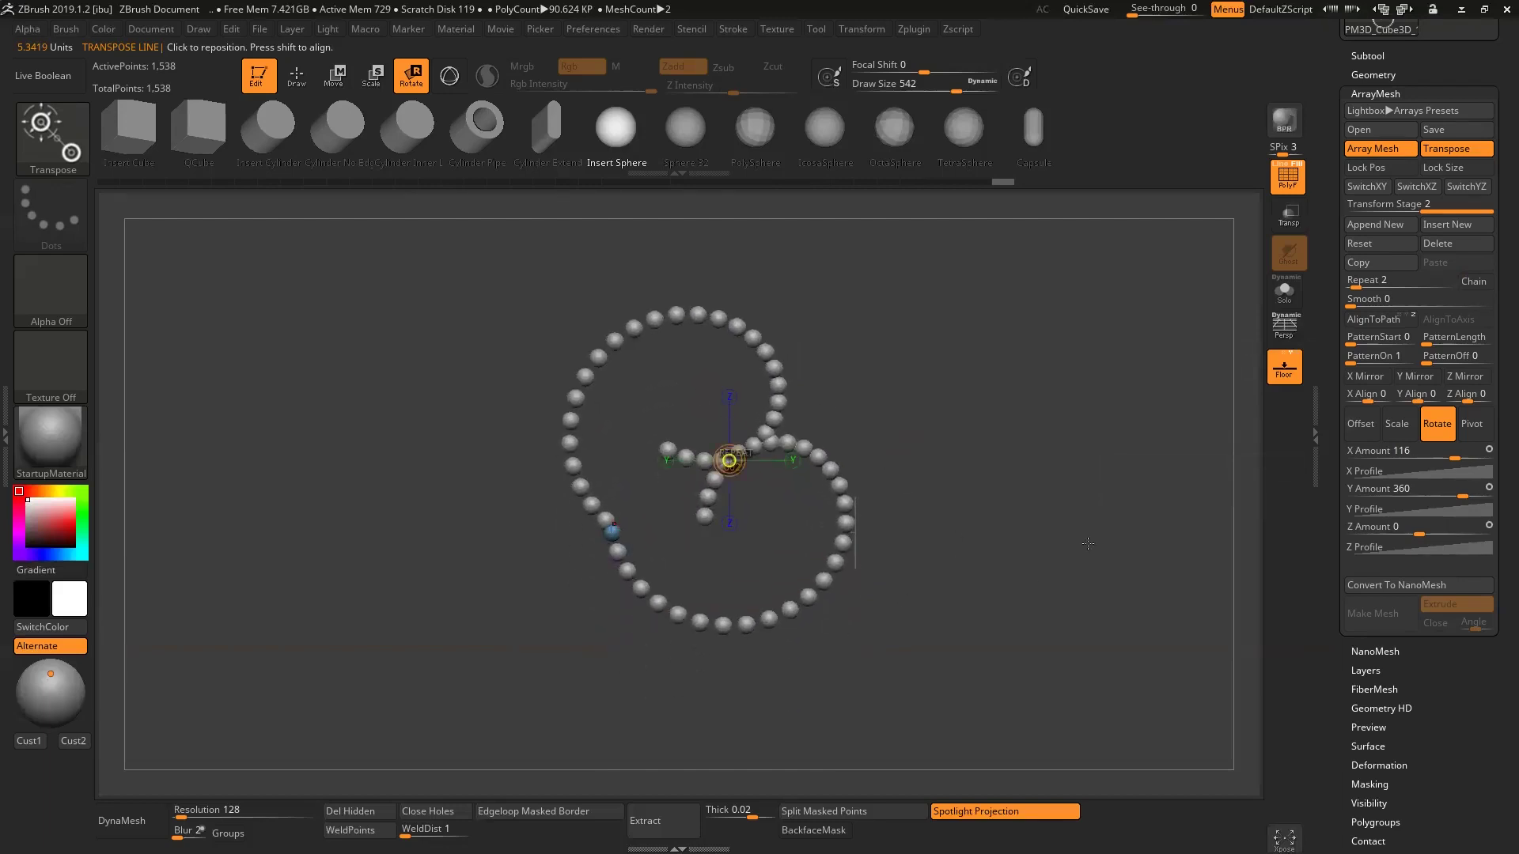
pyautogui.moveTo(999, 520)
pyautogui.mouseDown()
pyautogui.moveTo(969, 561)
pyautogui.moveTo(1061, 496)
pyautogui.mouseUp()
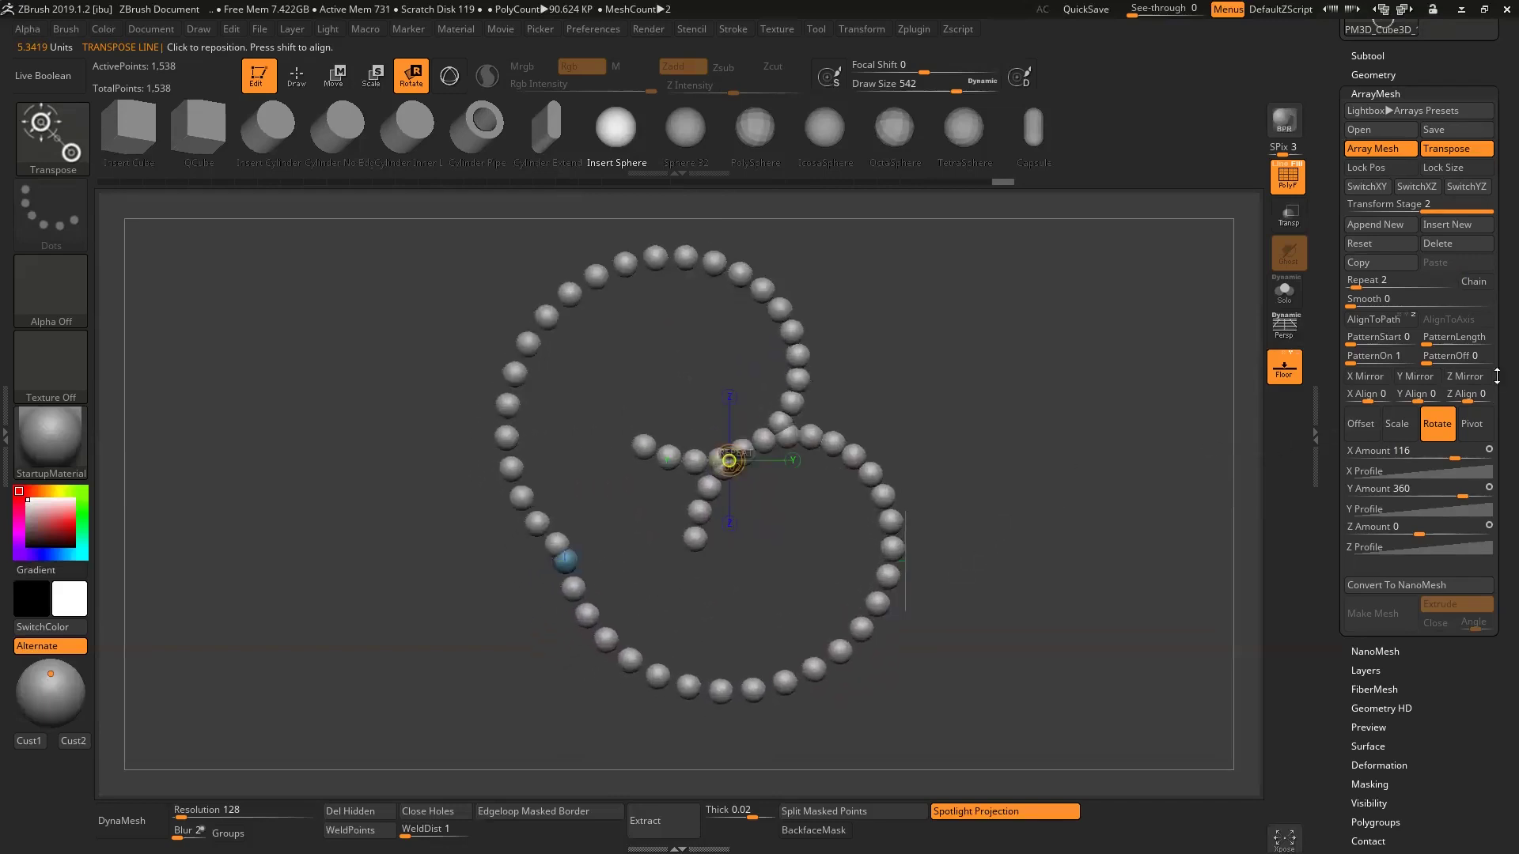
pyautogui.moveTo(1497, 409); pyautogui.dragTo(1497, 438)
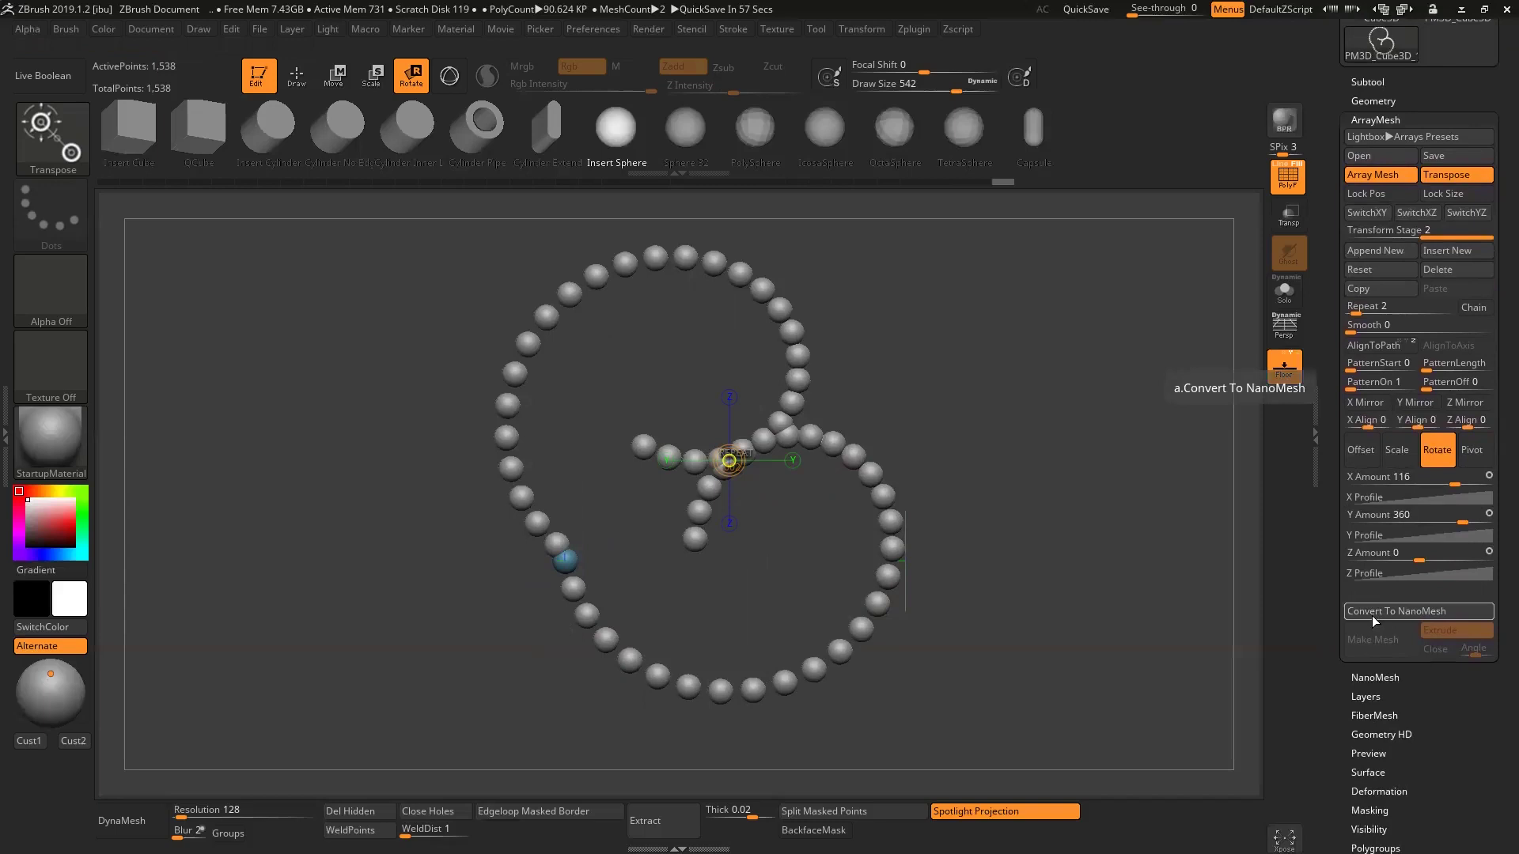
# - Enable Lock Pos and Lock Size, then convert the array to a NanoMesh of 58 instances
pyautogui.click(1365, 194)
pyautogui.click(1448, 193)
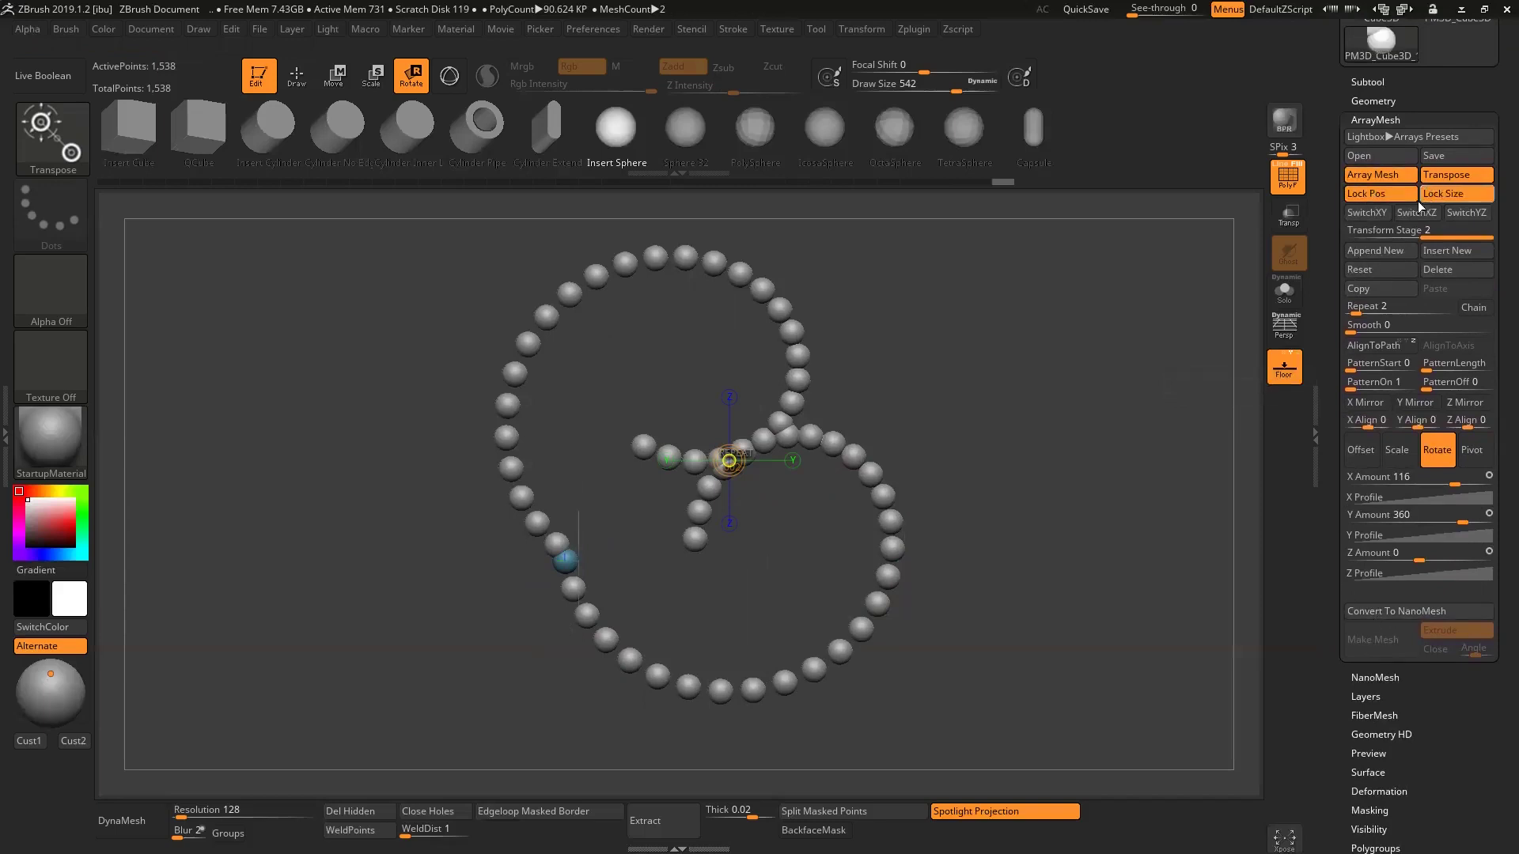
pyautogui.click(1386, 614)
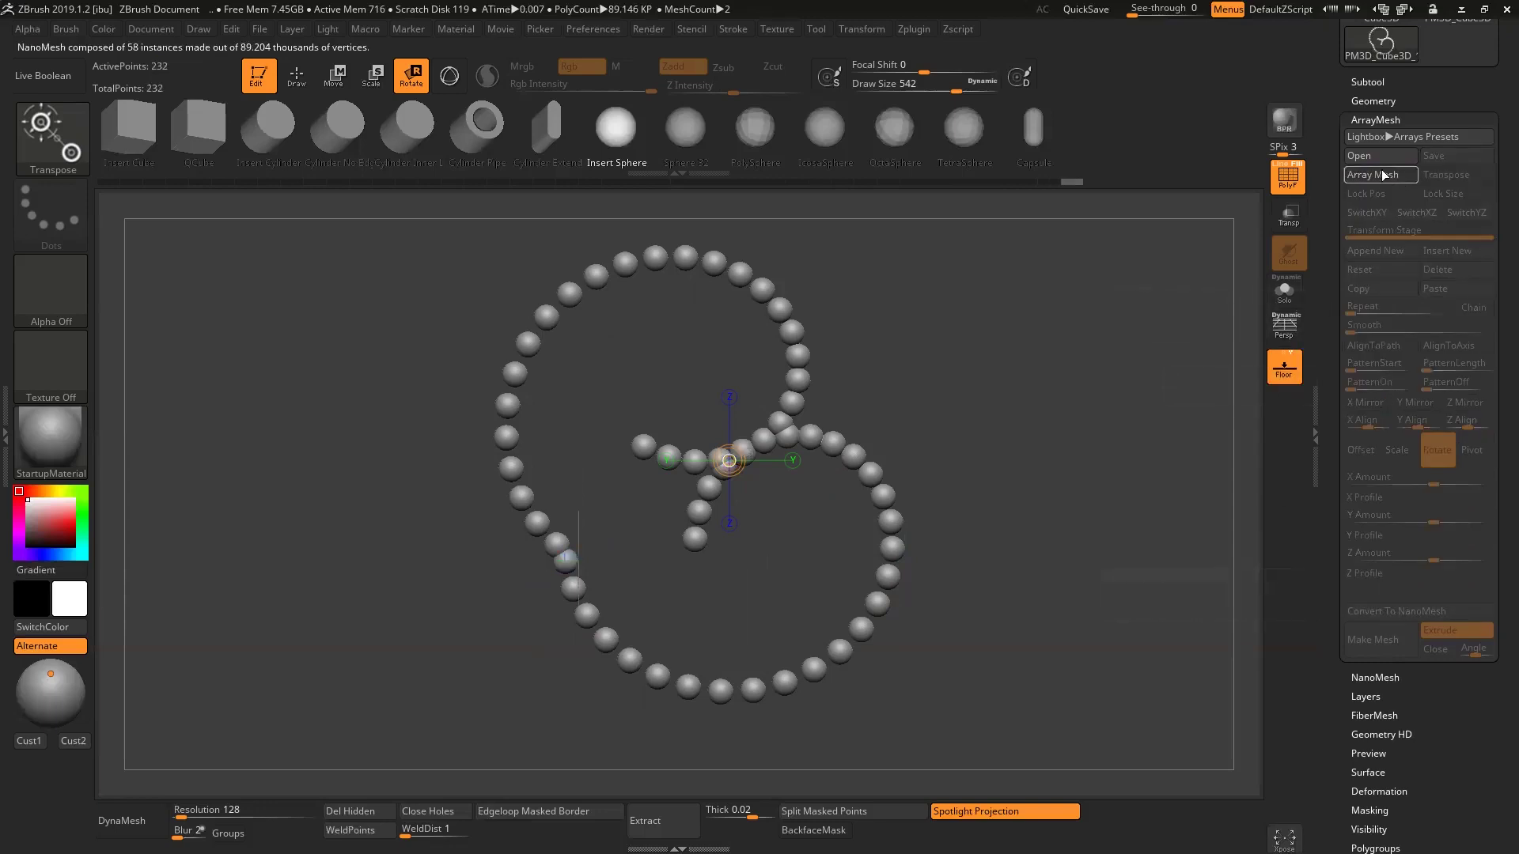
pyautogui.click(1361, 136)
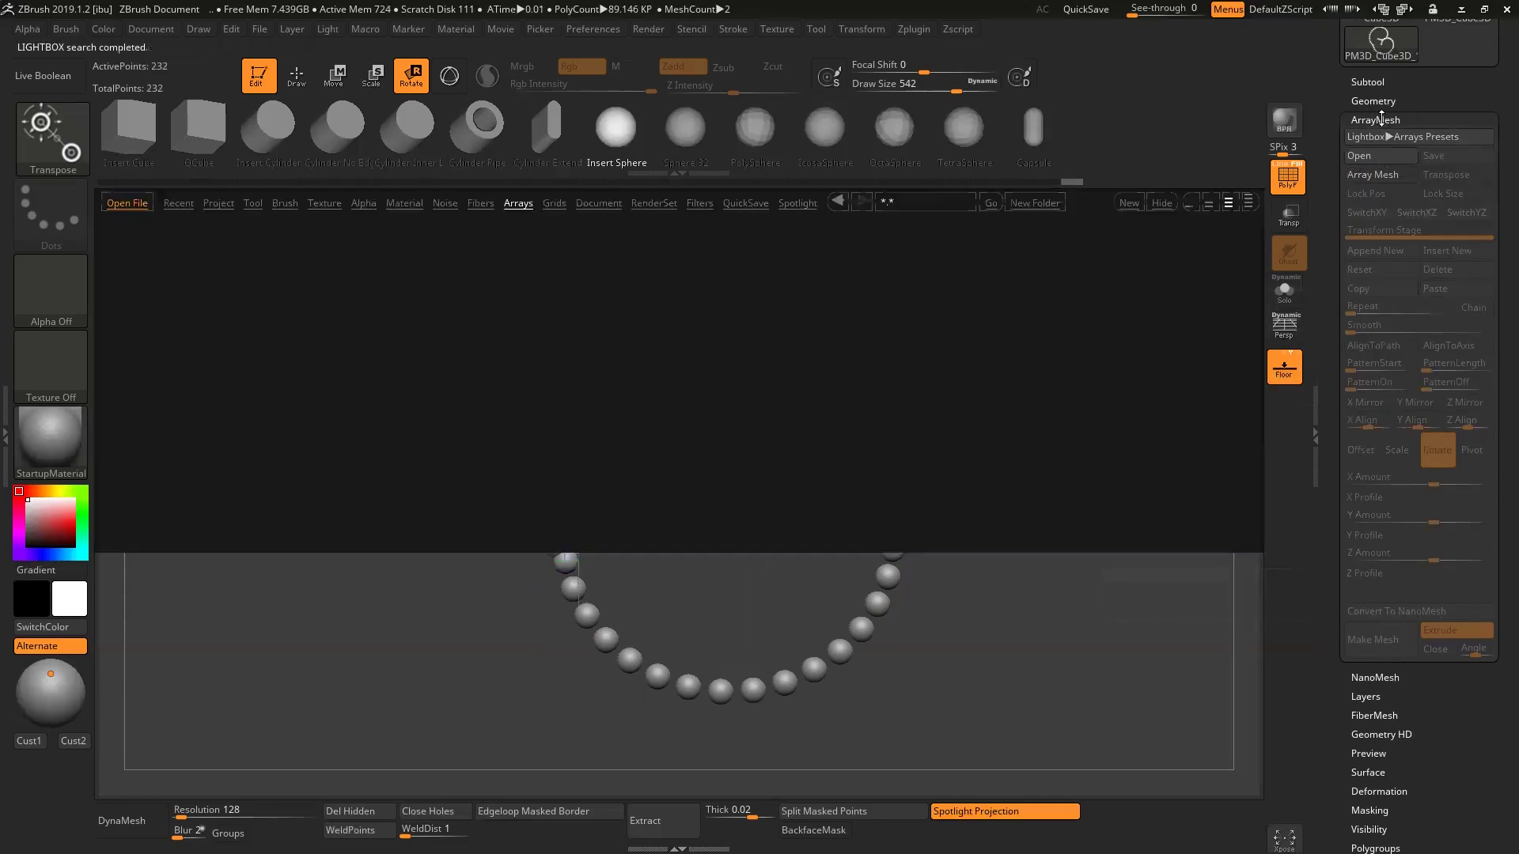
pyautogui.click(1375, 119)
pyautogui.click(1381, 139)
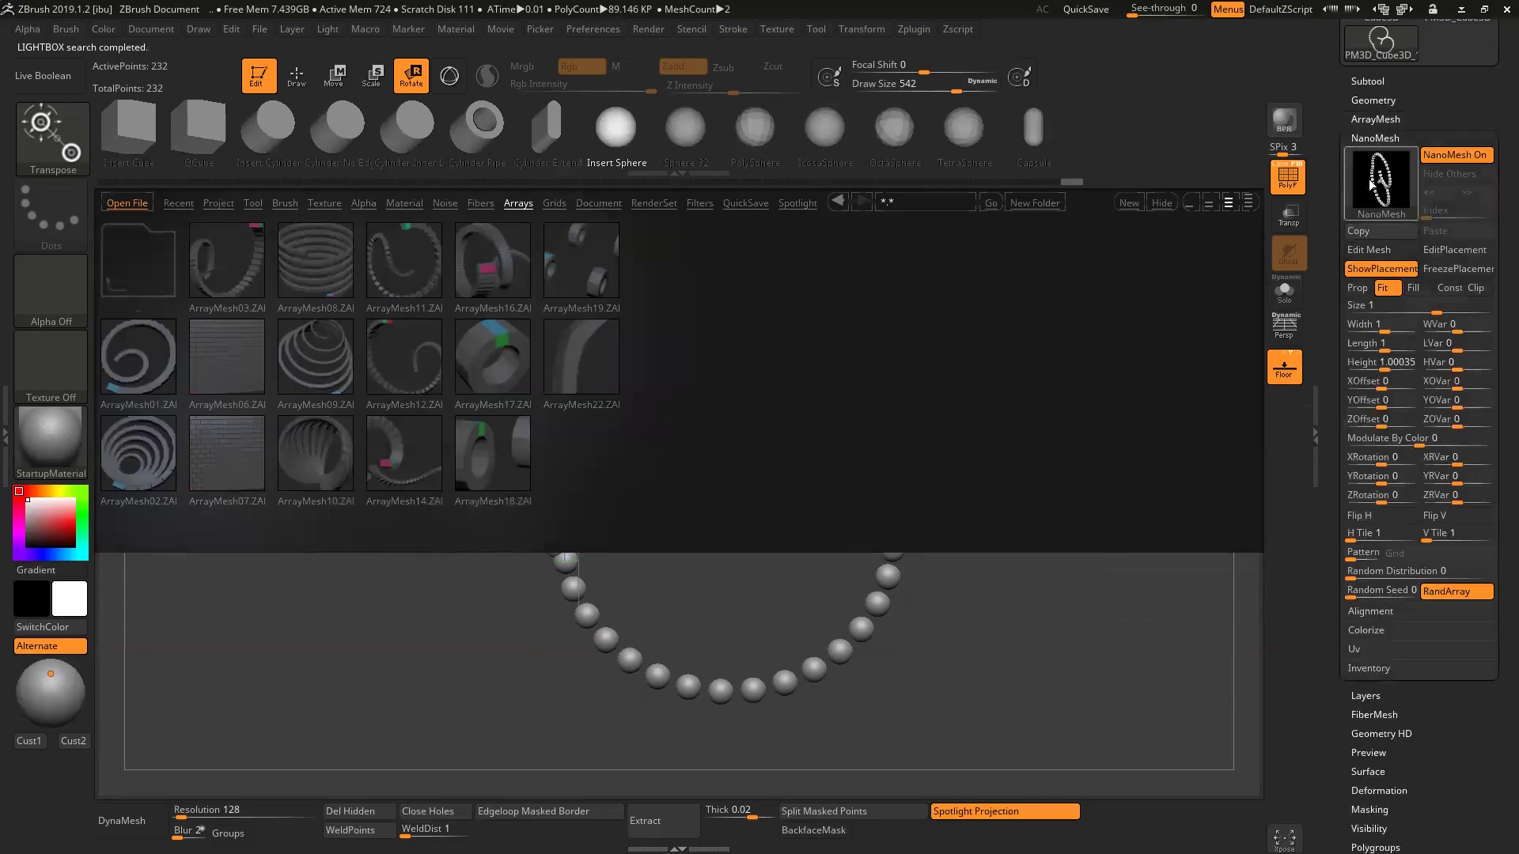
pyautogui.press(',')
# - Turn off ShowPlacement to hide the NanoMesh markers, orbiting to inspect the bead chain
pyautogui.moveTo(1128, 291)
pyautogui.mouseDown()
pyautogui.moveTo(1029, 356)
pyautogui.moveTo(808, 358)
pyautogui.mouseUp()
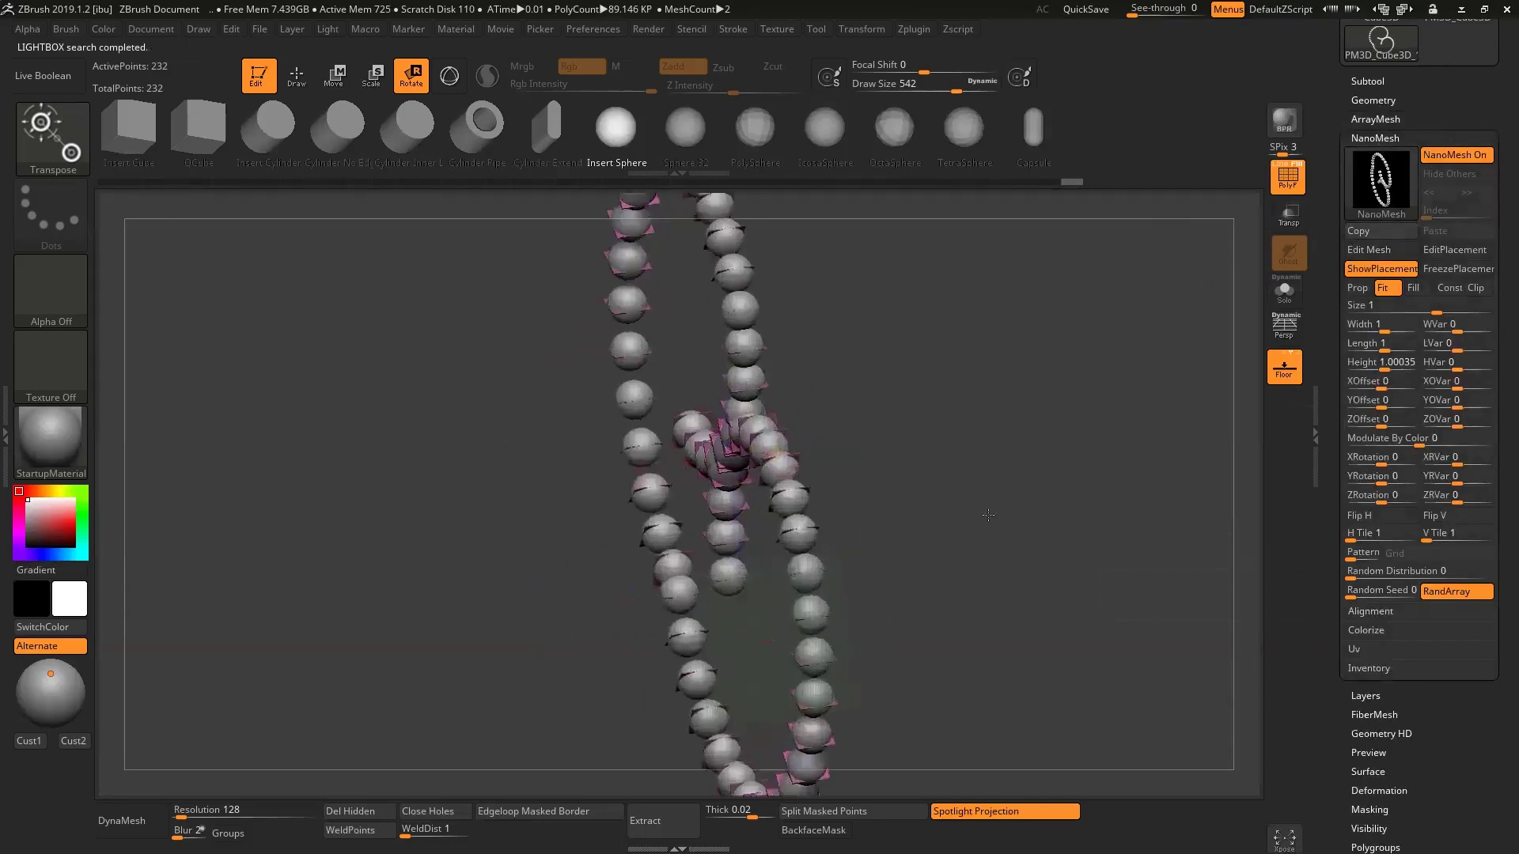
pyautogui.keyDown('shift'); pyautogui.moveTo(1095, 397); pyautogui.dragTo(1167, 362); pyautogui.keyUp('shift')
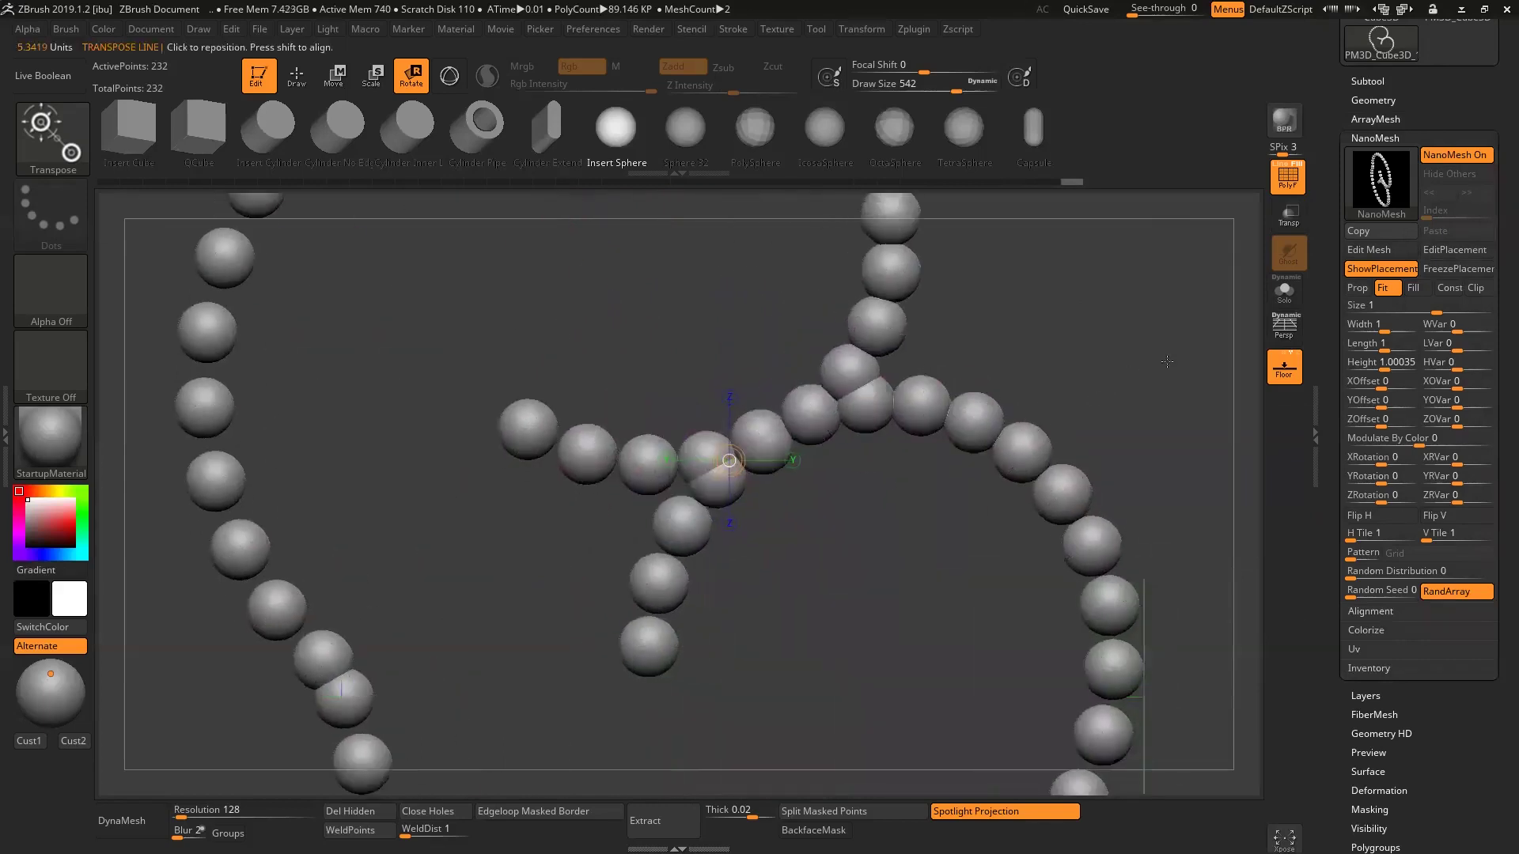
pyautogui.click(1366, 273)
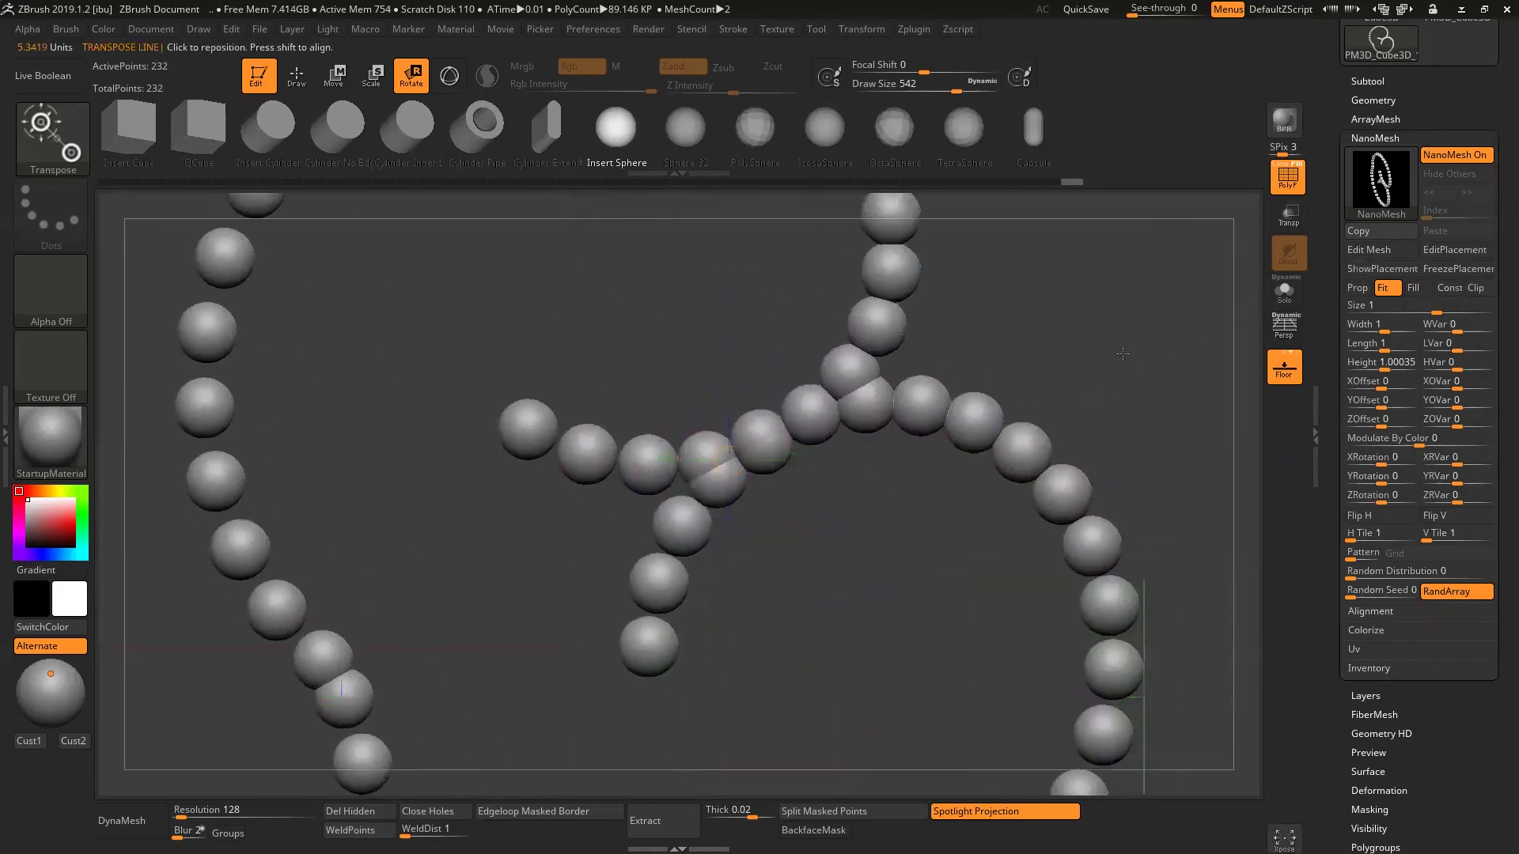
pyautogui.moveTo(1123, 353); pyautogui.dragTo(1030, 341)
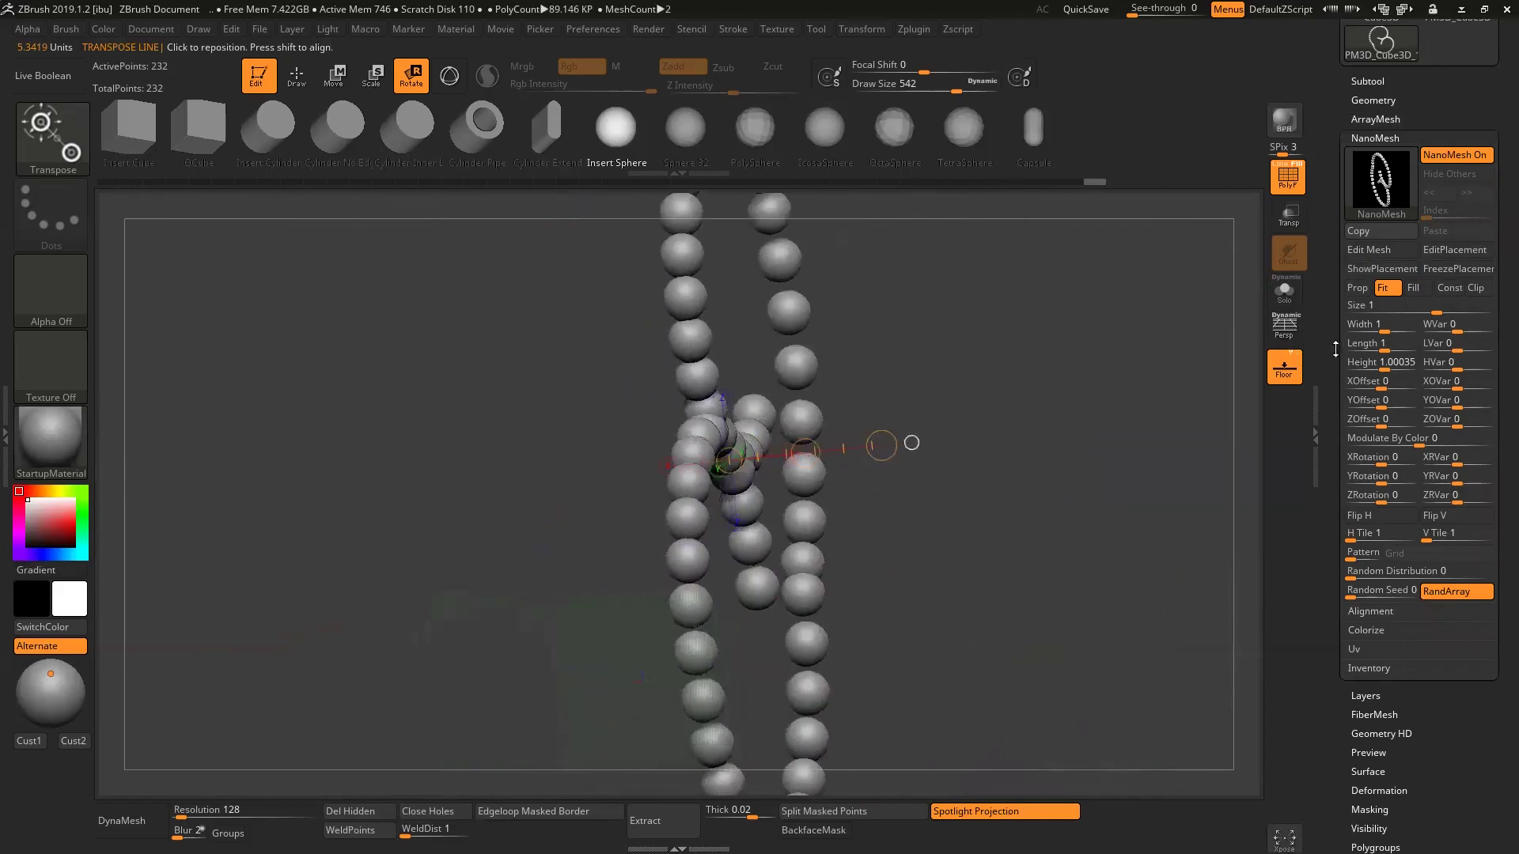
pyautogui.moveTo(1387, 318)
pyautogui.mouseDown()
pyautogui.moveTo(1416, 321)
pyautogui.moveTo(1373, 367)
pyautogui.moveTo(1414, 404)
pyautogui.moveTo(1383, 401)
pyautogui.mouseUp()
pyautogui.hotkey('ctrl', 'z')
pyautogui.hotkey('ctrl', 'z')
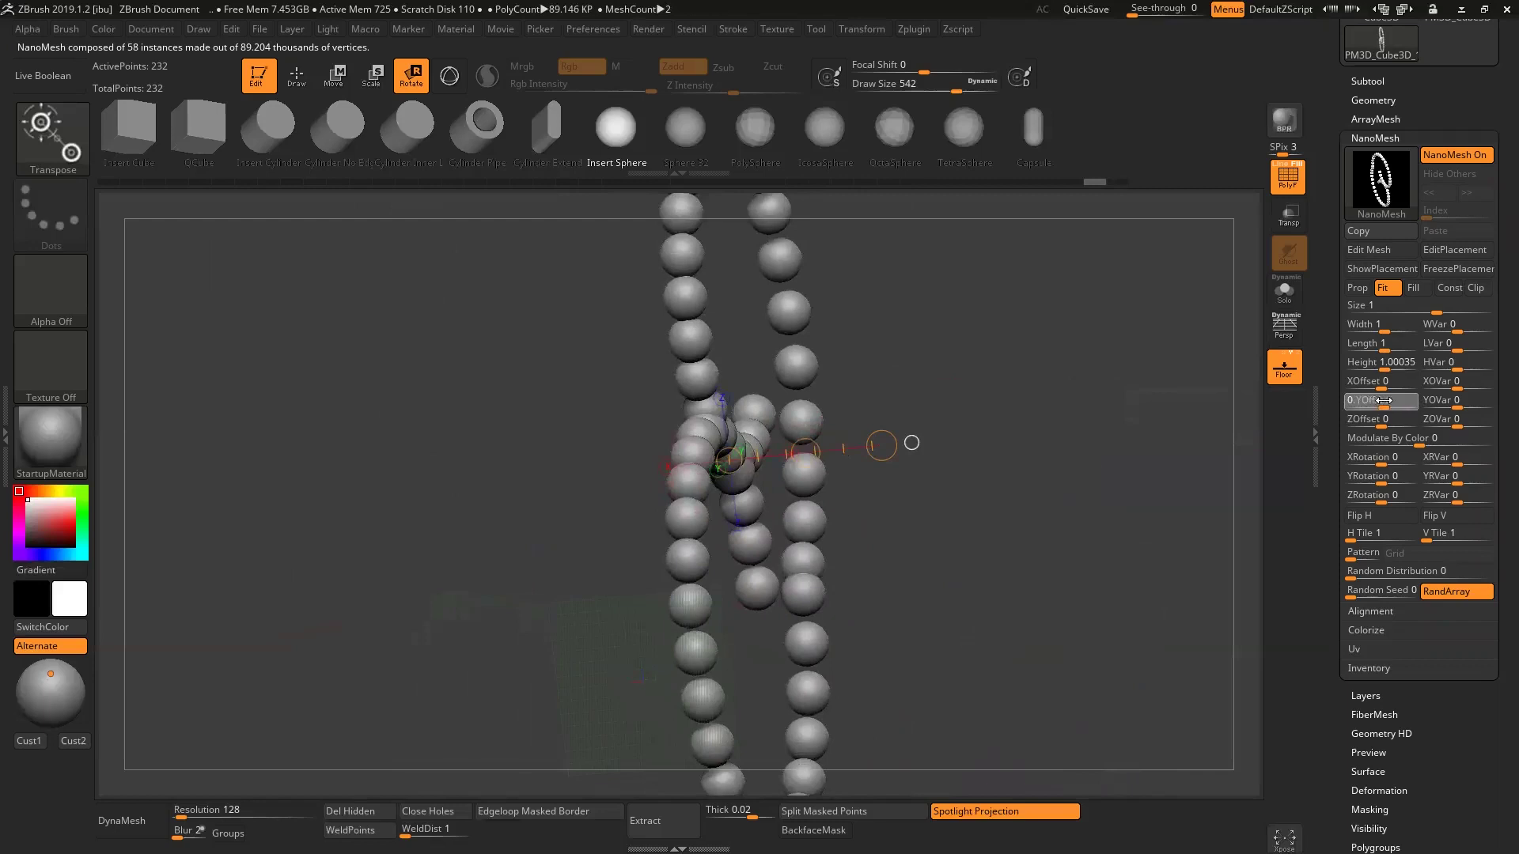
pyautogui.moveTo(989, 463); pyautogui.dragTo(1155, 469)
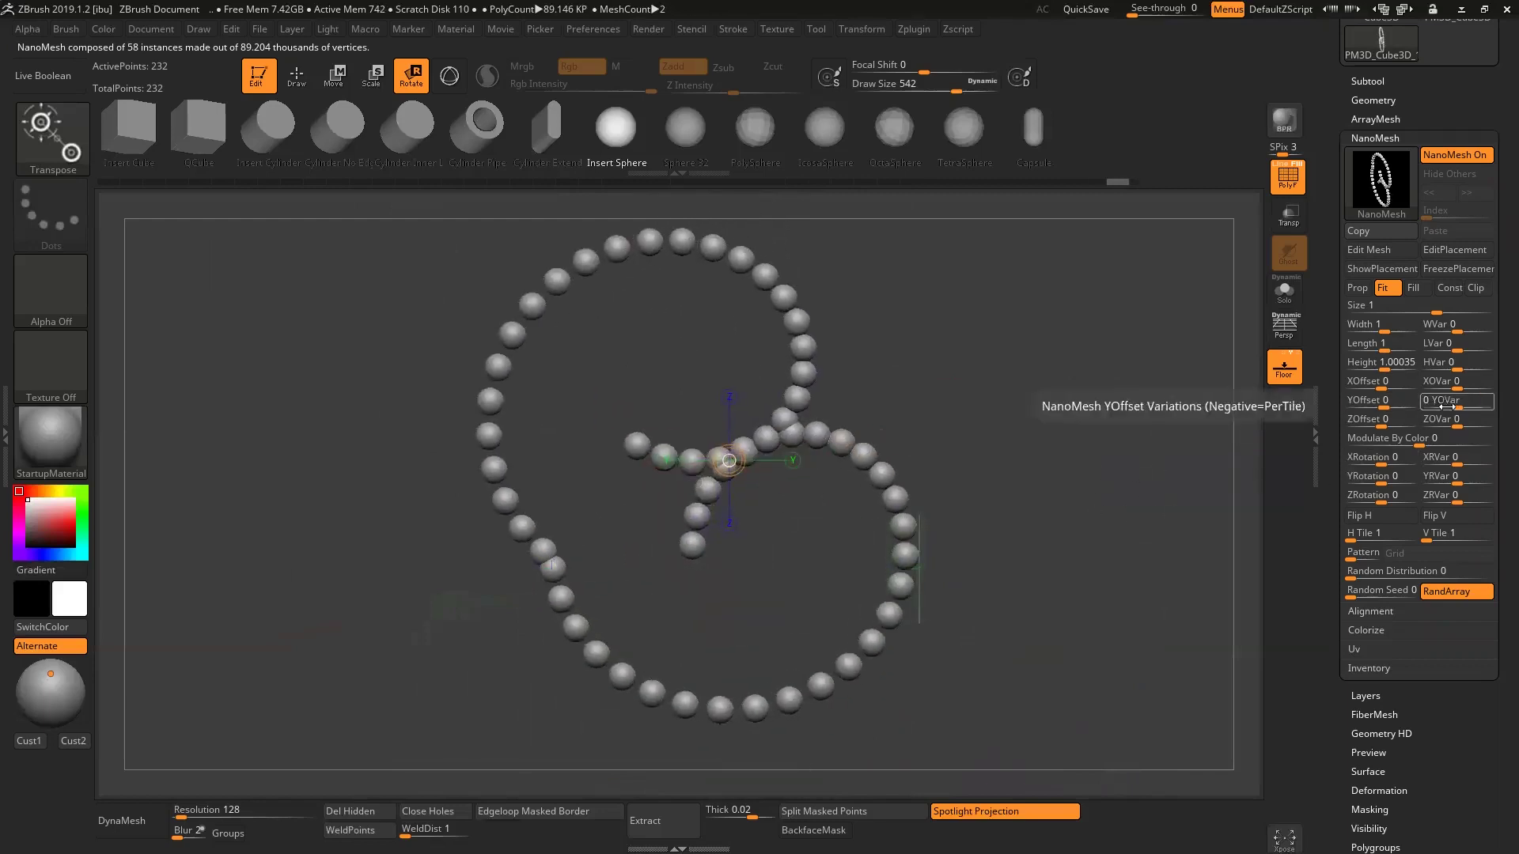
pyautogui.click(1378, 631)
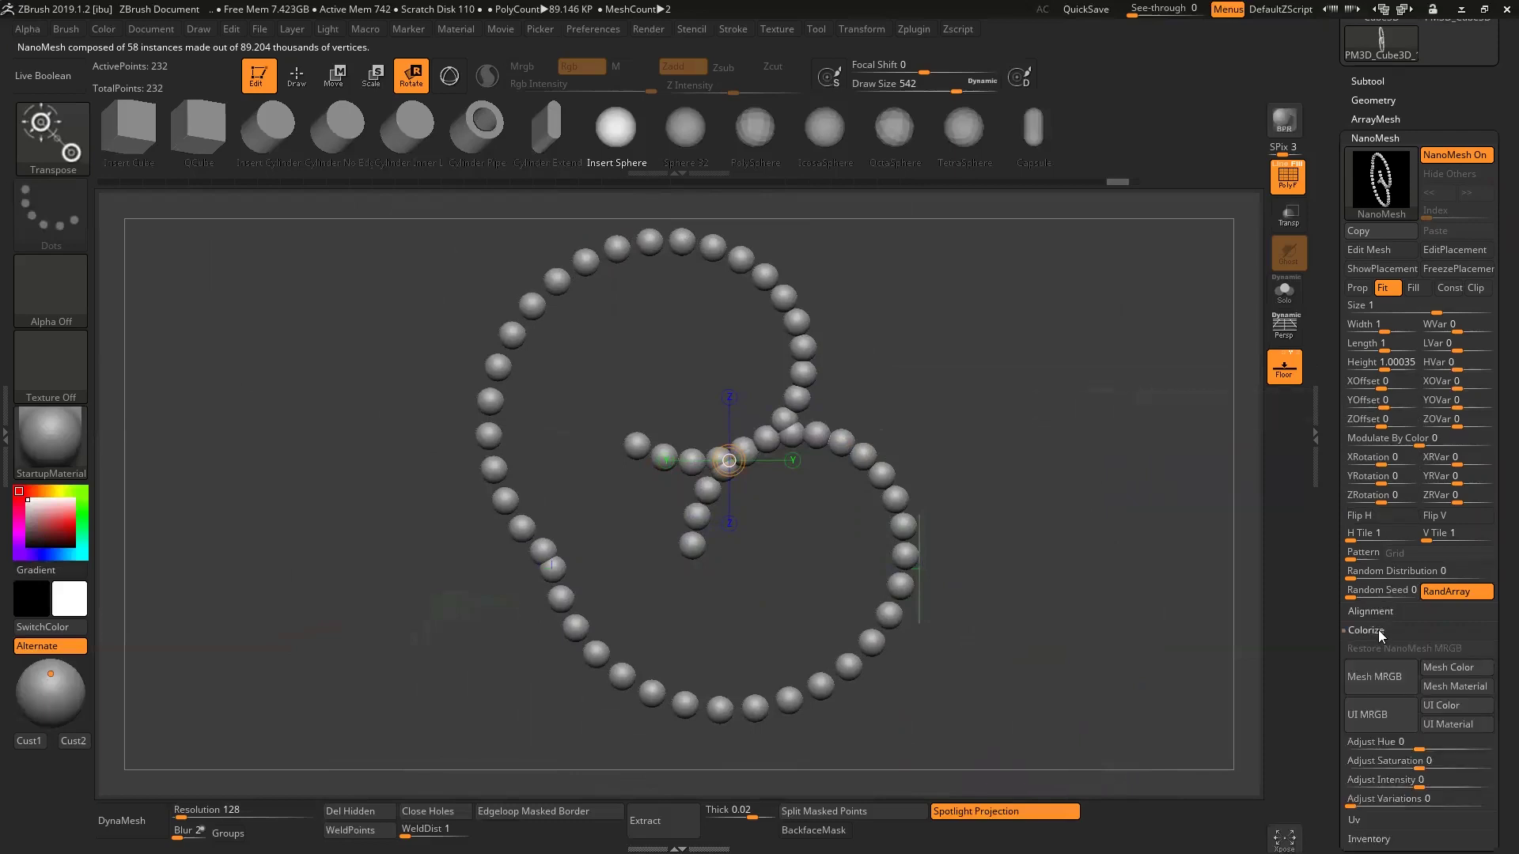
pyautogui.click(1378, 630)
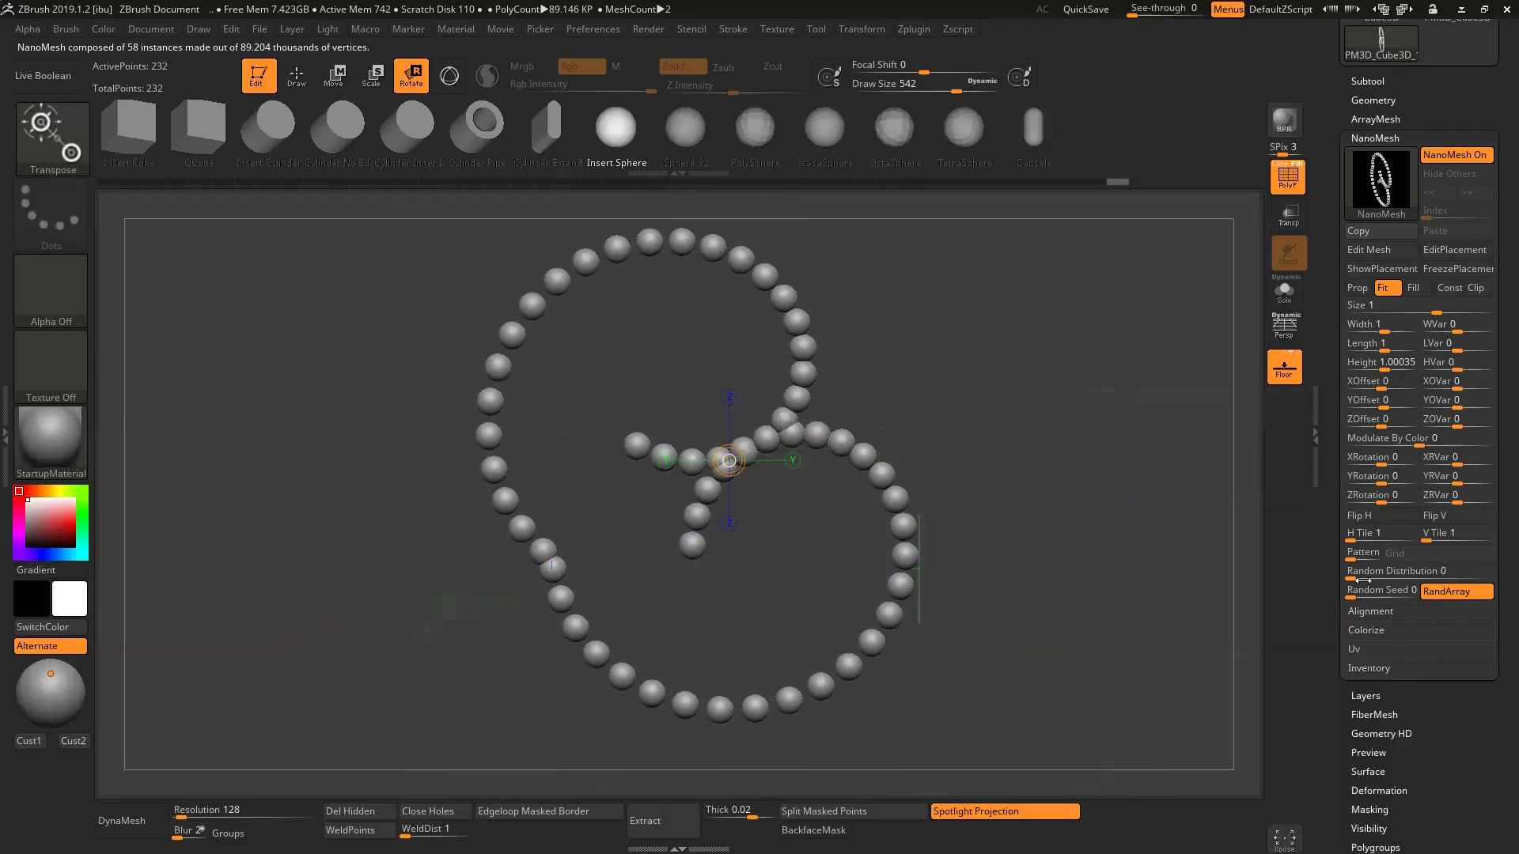
pyautogui.click(1414, 293)
pyautogui.click(1390, 290)
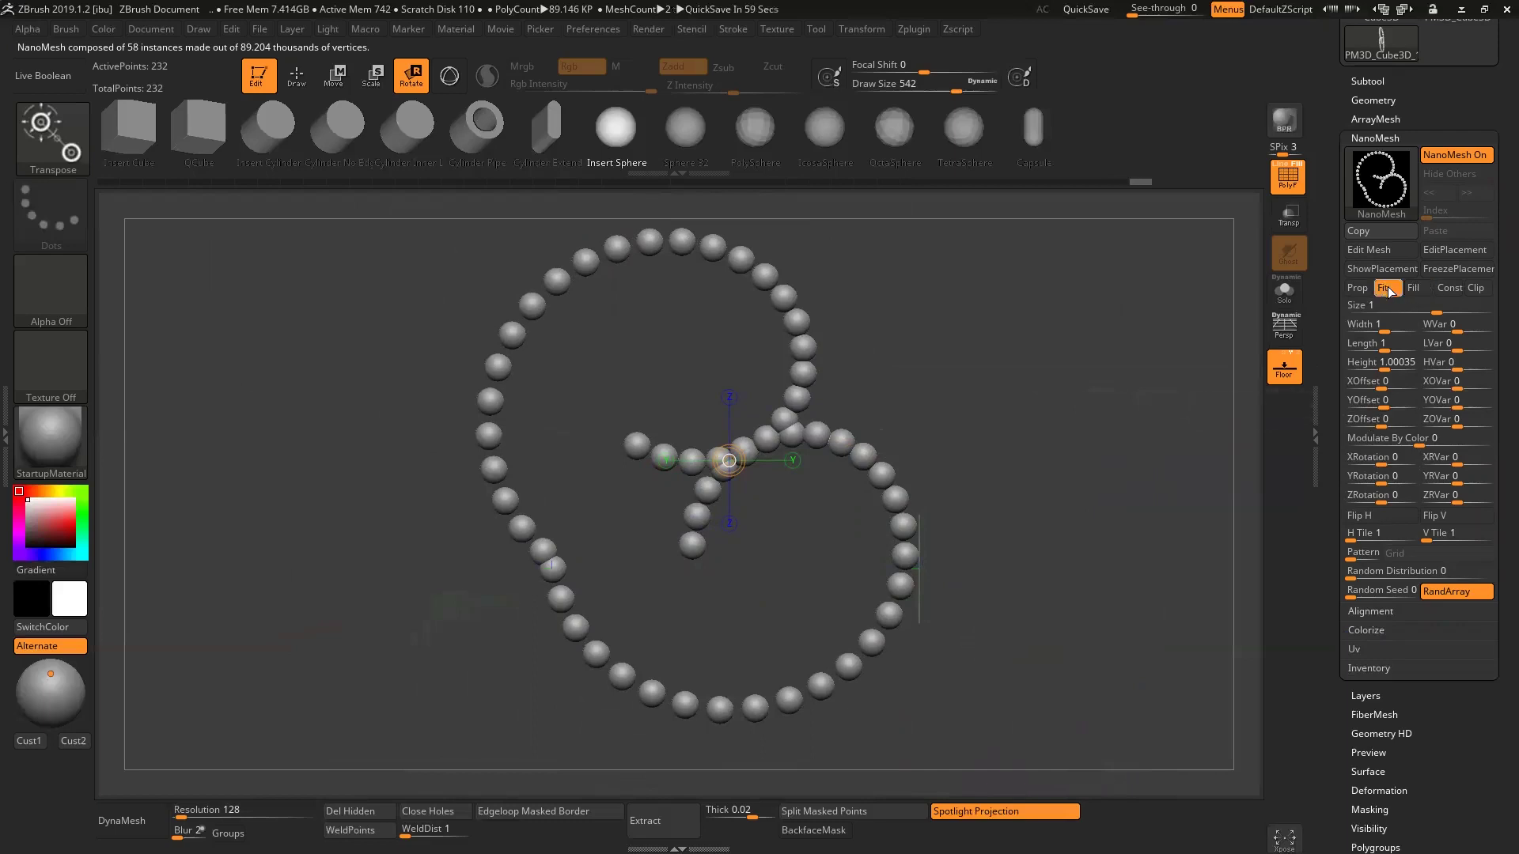
pyautogui.moveTo(1088, 447); pyautogui.dragTo(1197, 348)
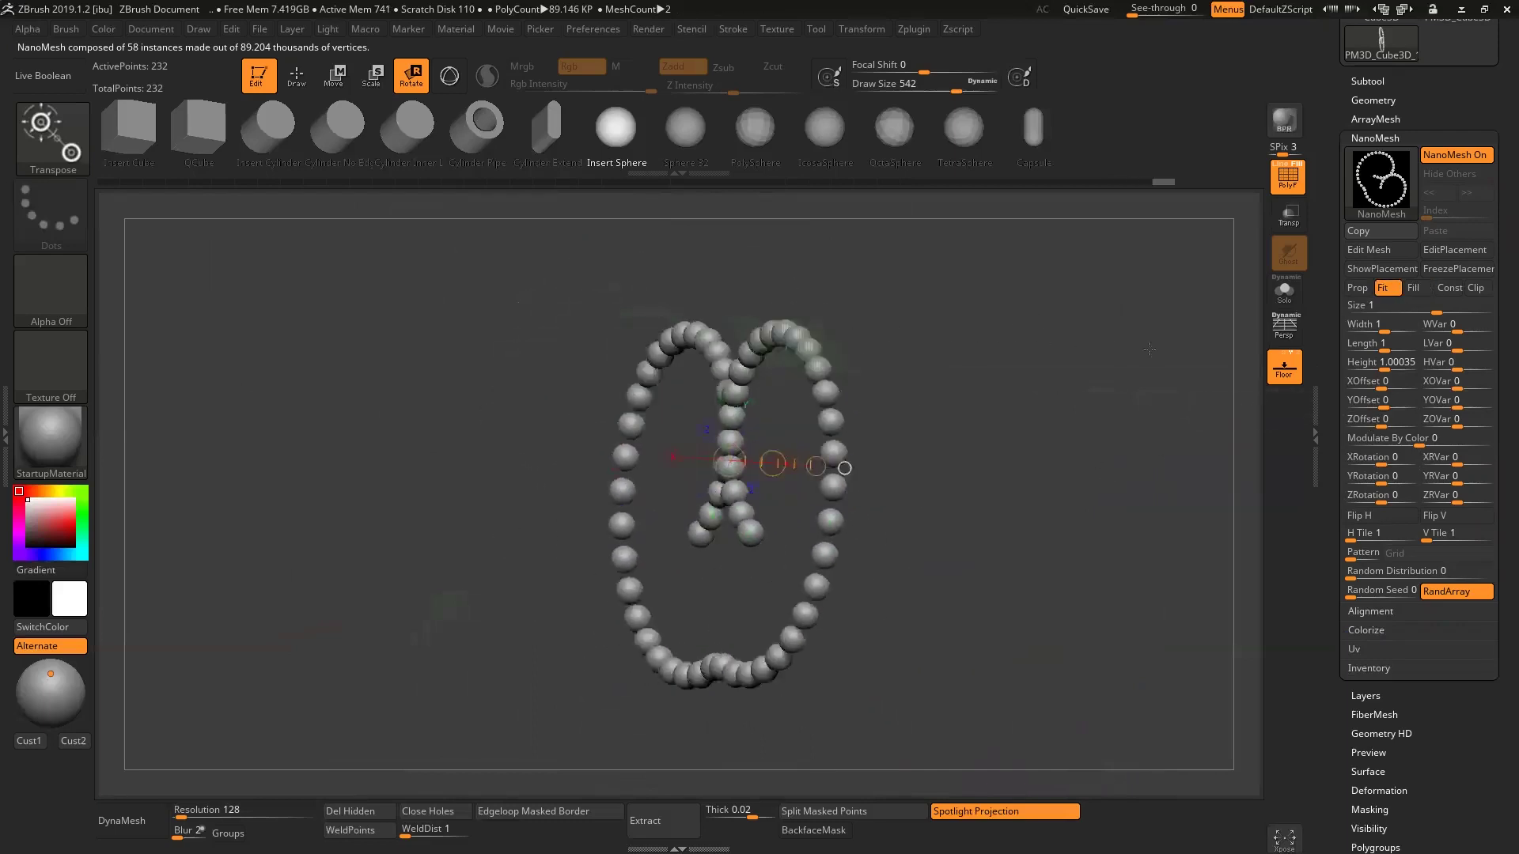
pyautogui.keyDown('shift'); pyautogui.moveTo(1077, 436); pyautogui.dragTo(960, 373); pyautogui.keyUp('shift')
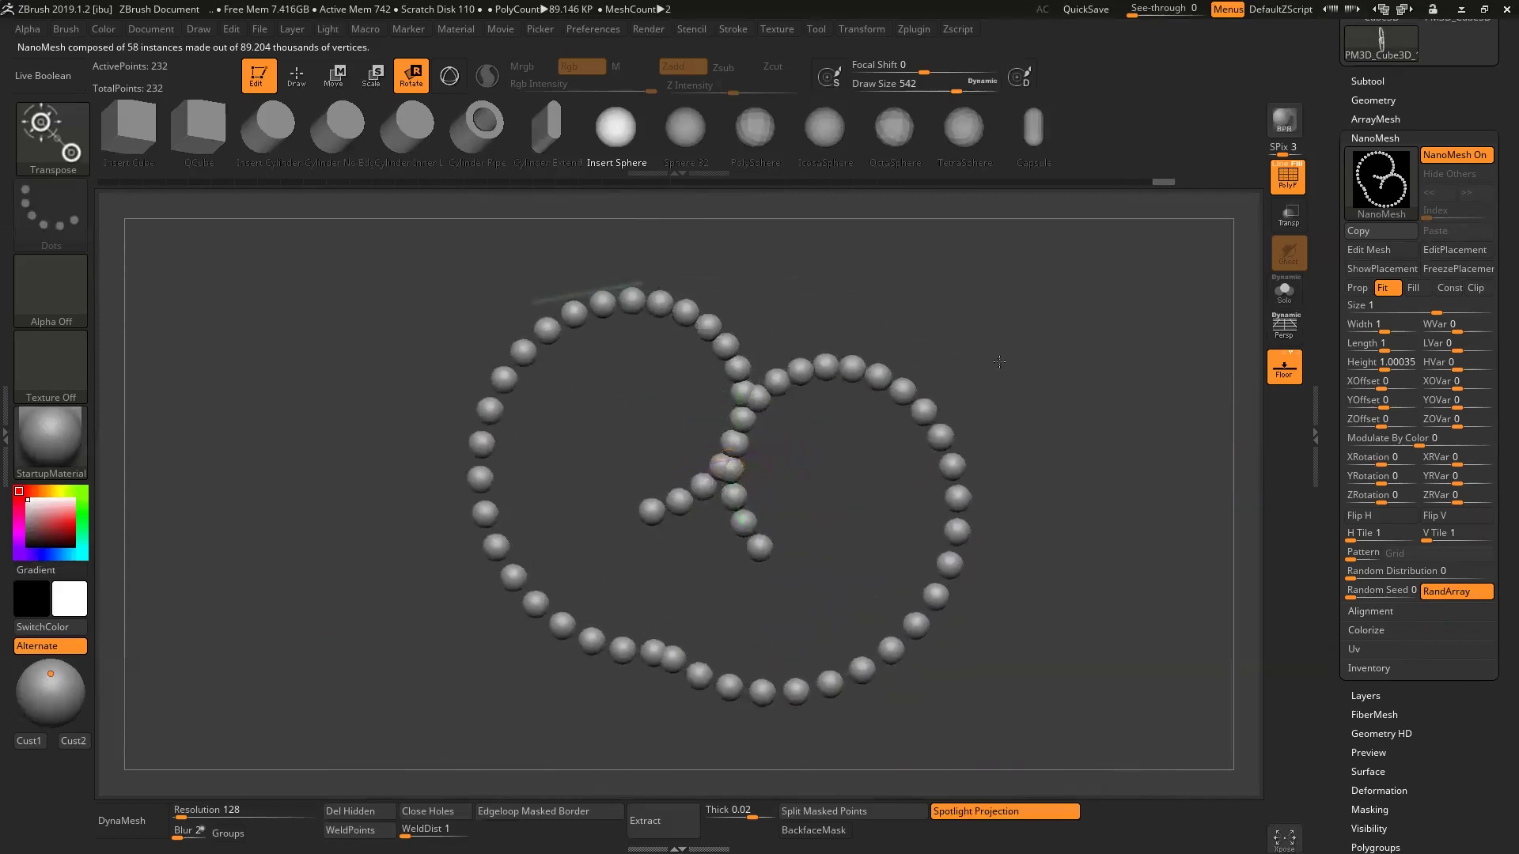
pyautogui.keyDown('shift'); pyautogui.moveTo(966, 488); pyautogui.dragTo(909, 485); pyautogui.keyUp('shift')
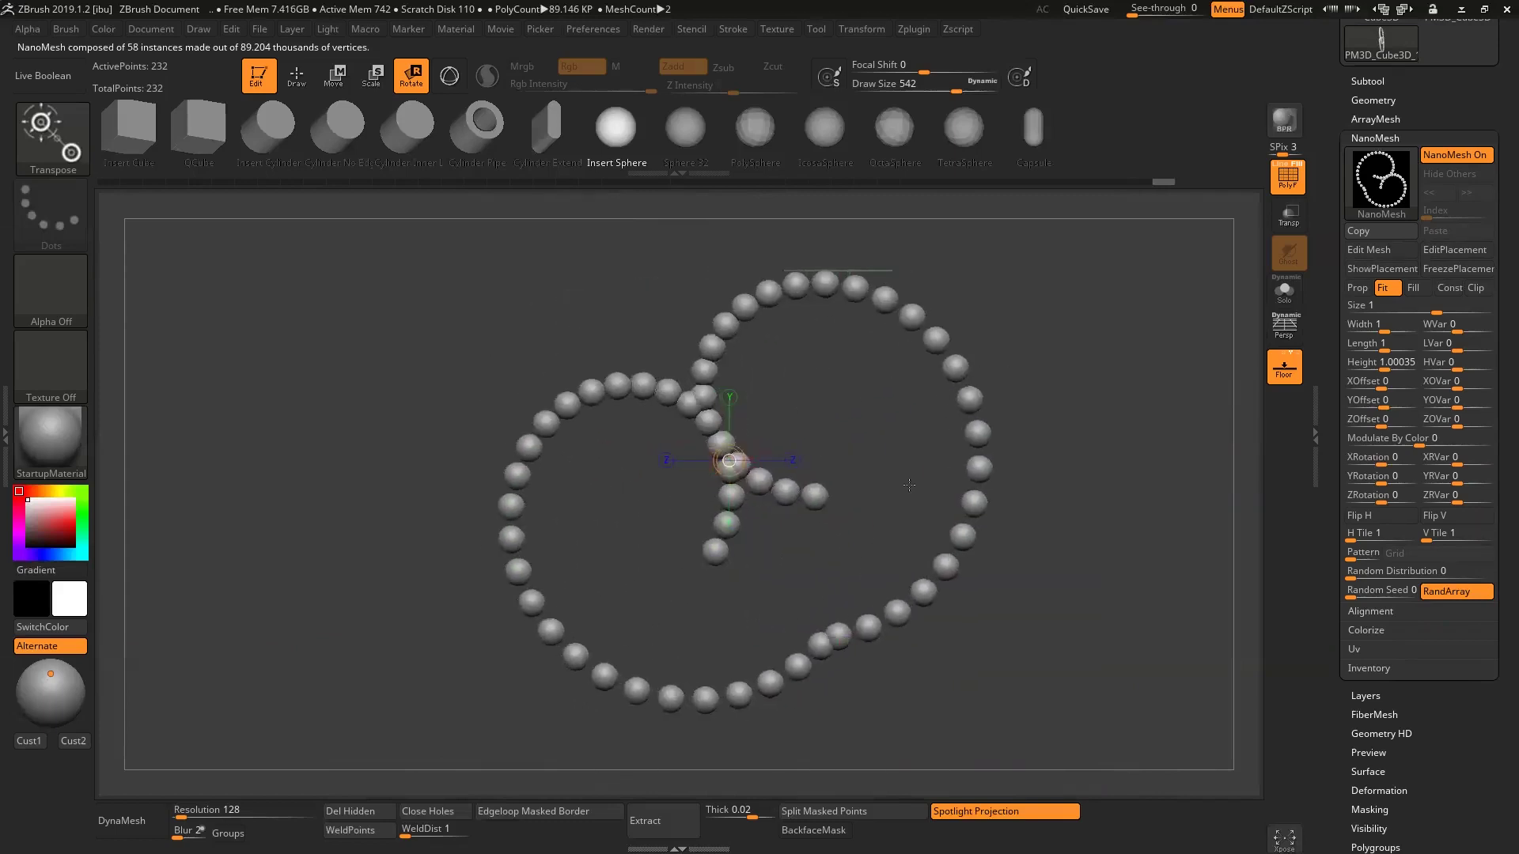
pyautogui.moveTo(969, 645); pyautogui.dragTo(1144, 616)
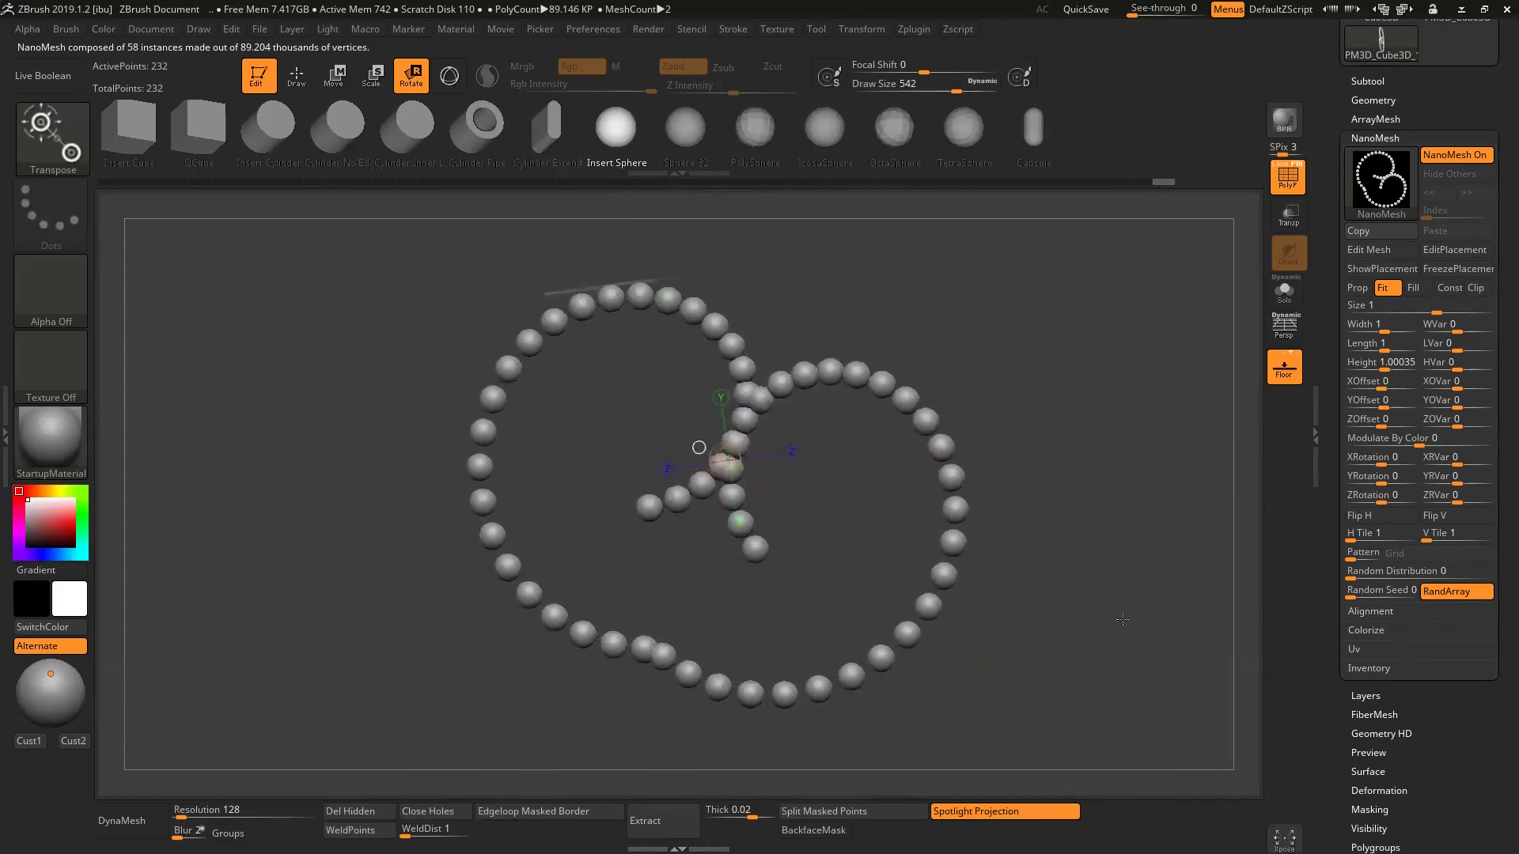
pyautogui.press('q')
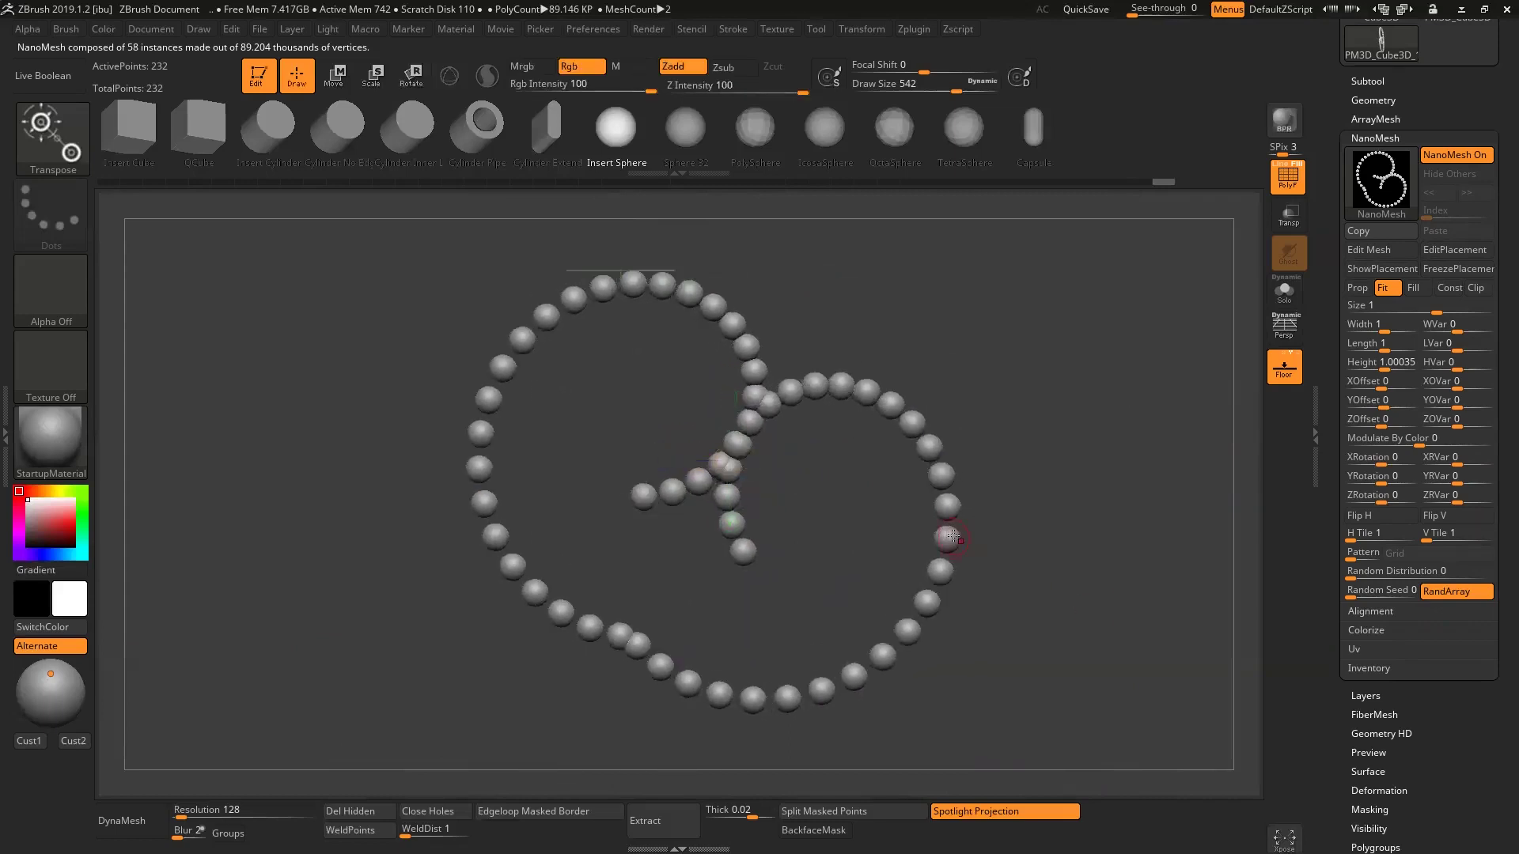
pyautogui.moveTo(1105, 535)
pyautogui.keyDown('alt'); pyautogui.mouseDown()
pyautogui.moveTo(1091, 424)
pyautogui.moveTo(997, 478)
pyautogui.mouseUp(); pyautogui.keyUp('alt')
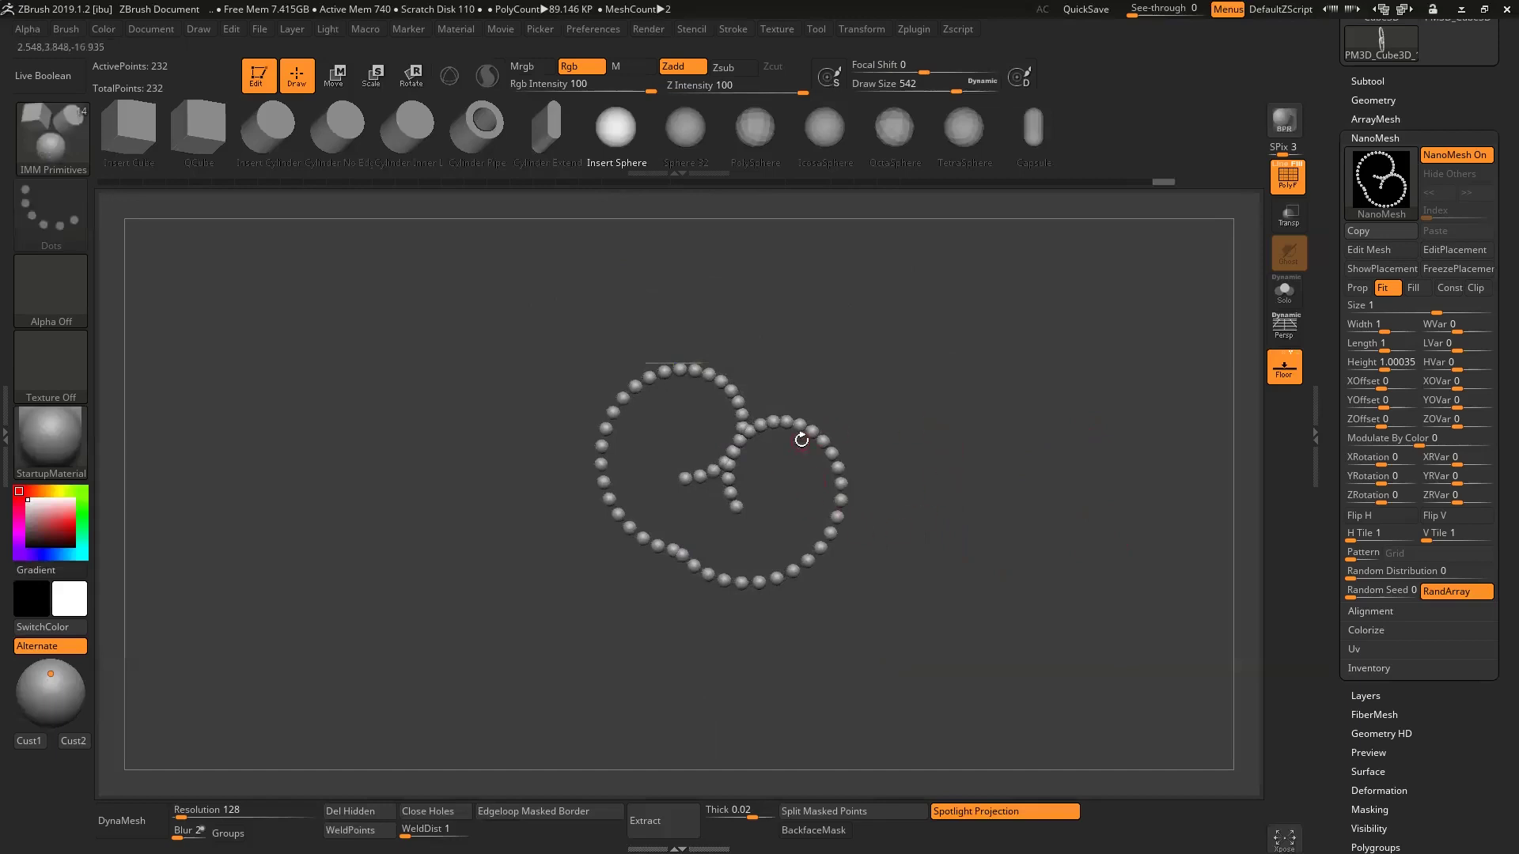
pyautogui.moveTo(1037, 533)
pyautogui.mouseDown()
pyautogui.moveTo(1074, 601)
pyautogui.moveTo(915, 530)
pyautogui.moveTo(963, 553)
pyautogui.moveTo(1020, 435)
pyautogui.moveTo(963, 562)
pyautogui.moveTo(1036, 681)
pyautogui.moveTo(1034, 607)
pyautogui.mouseUp()
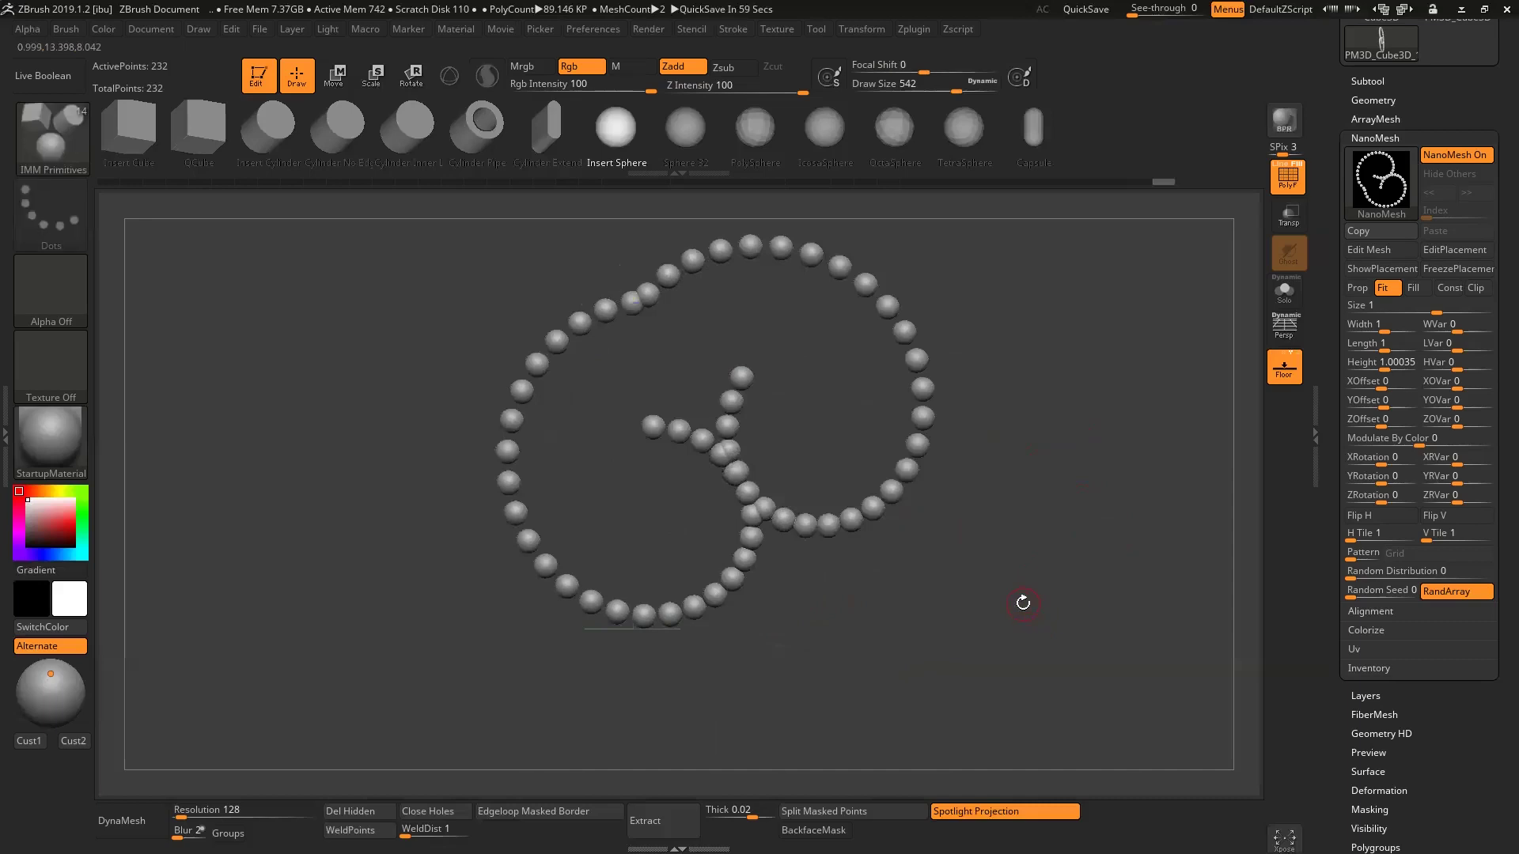
pyautogui.moveTo(982, 617); pyautogui.dragTo(948, 692)
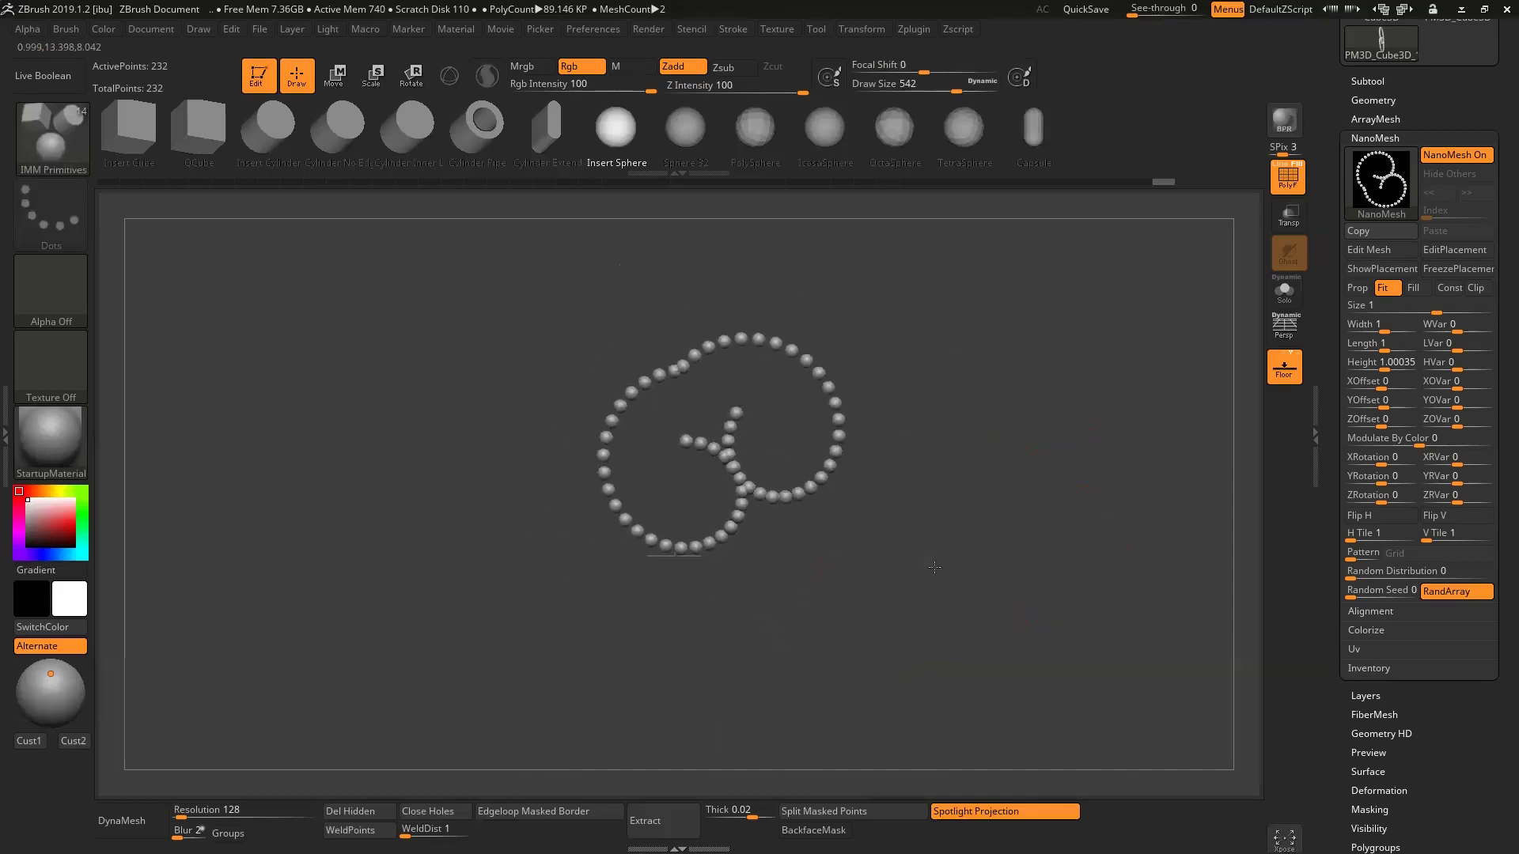
pyautogui.moveTo(922, 638)
pyautogui.mouseDown()
pyautogui.moveTo(993, 674)
pyautogui.moveTo(983, 644)
pyautogui.moveTo(1031, 630)
pyautogui.mouseUp()
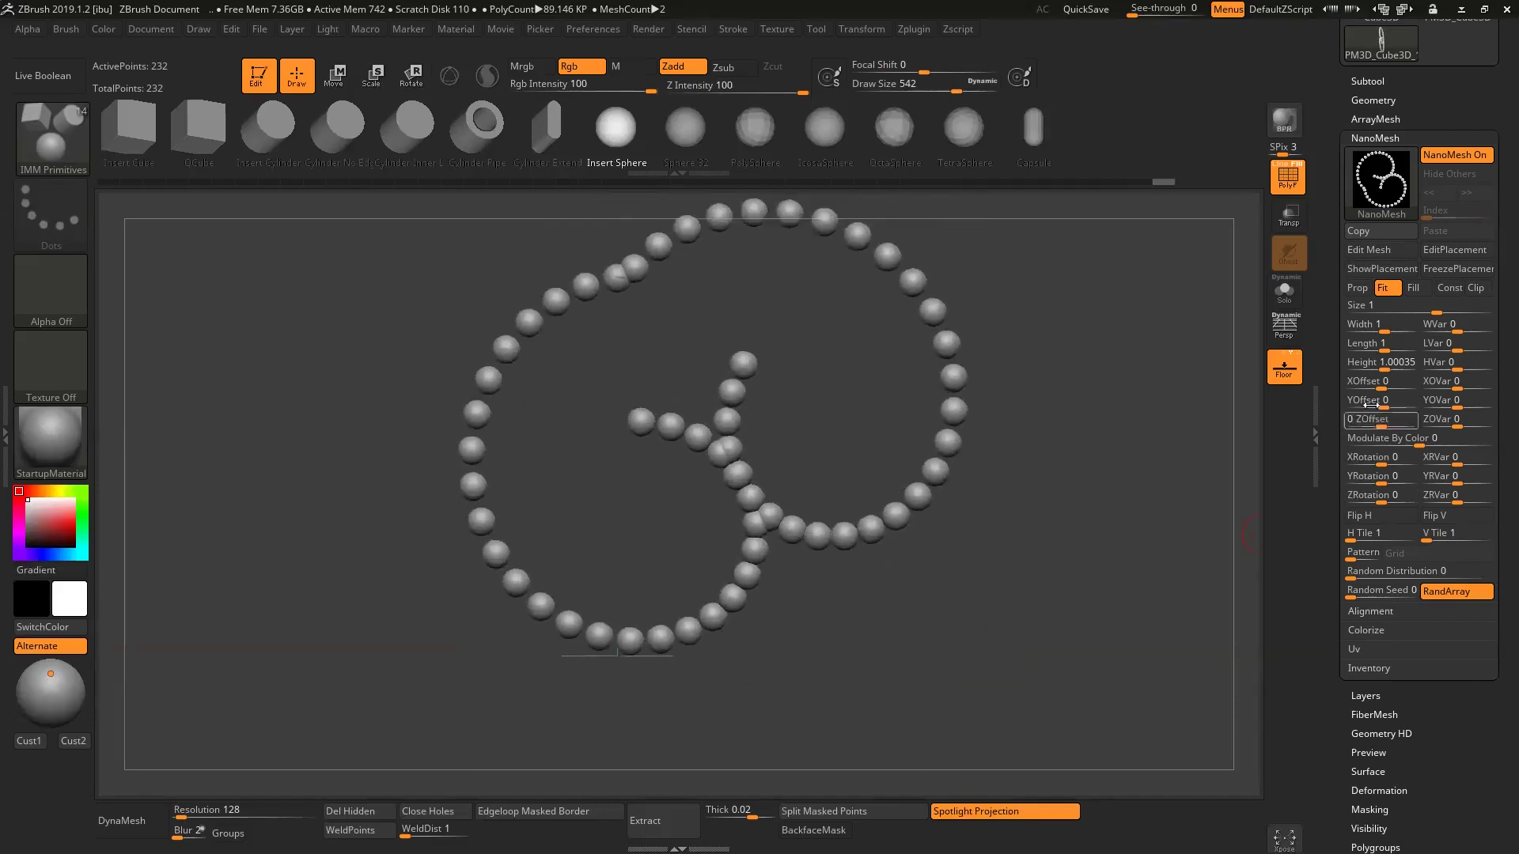
# - Add a new Array Mesh with Rotate X Amount 224, Lock Pos and Lock Size on, and pivot Y 0.36335
pyautogui.click(1394, 120)
pyautogui.click(1378, 174)
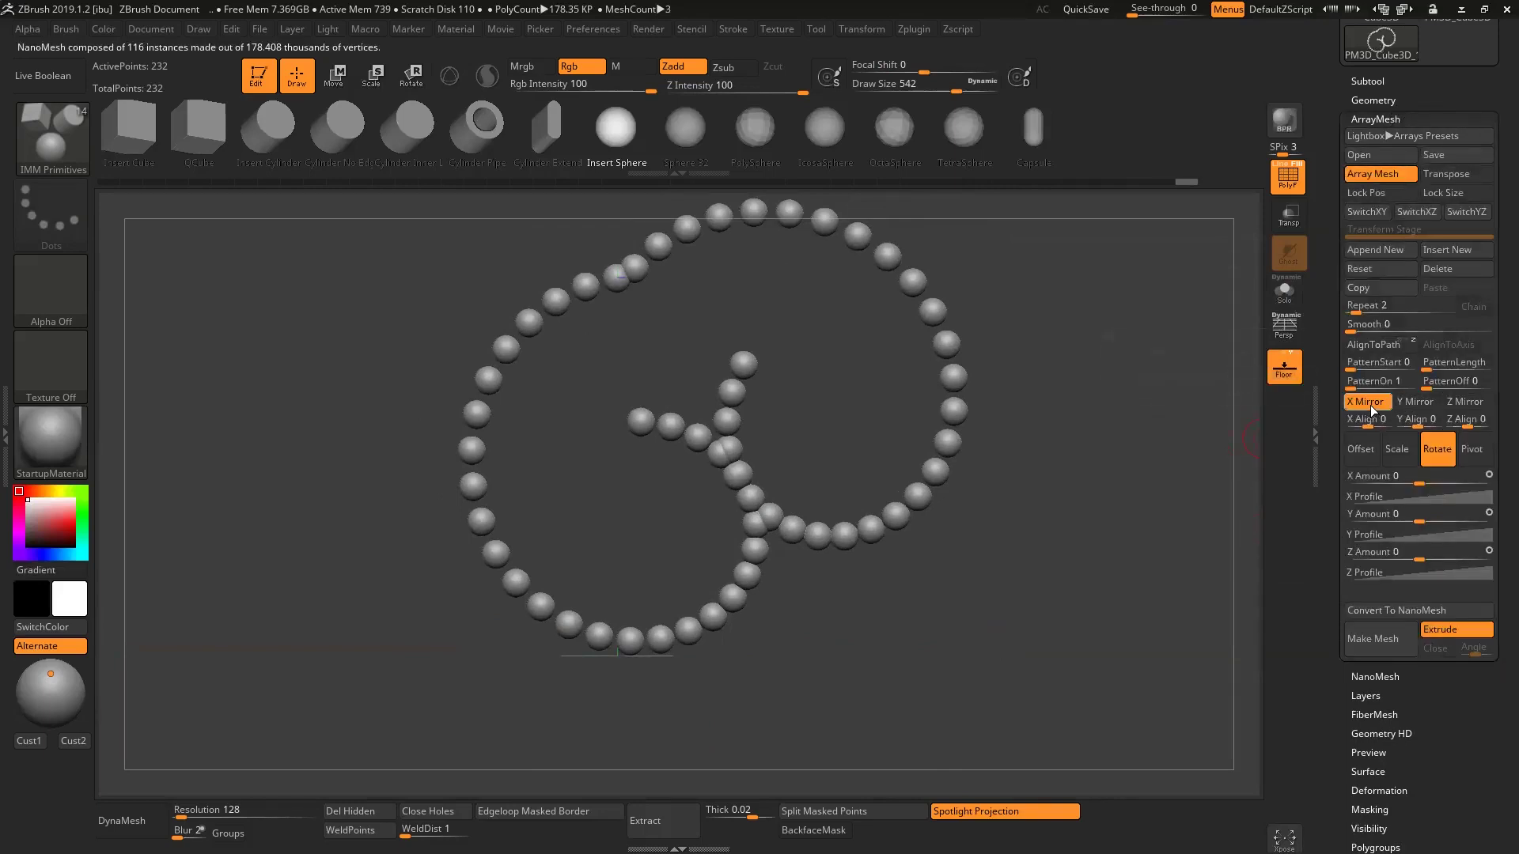
pyautogui.moveTo(1420, 480); pyautogui.dragTo(1464, 473)
pyautogui.click(1397, 192)
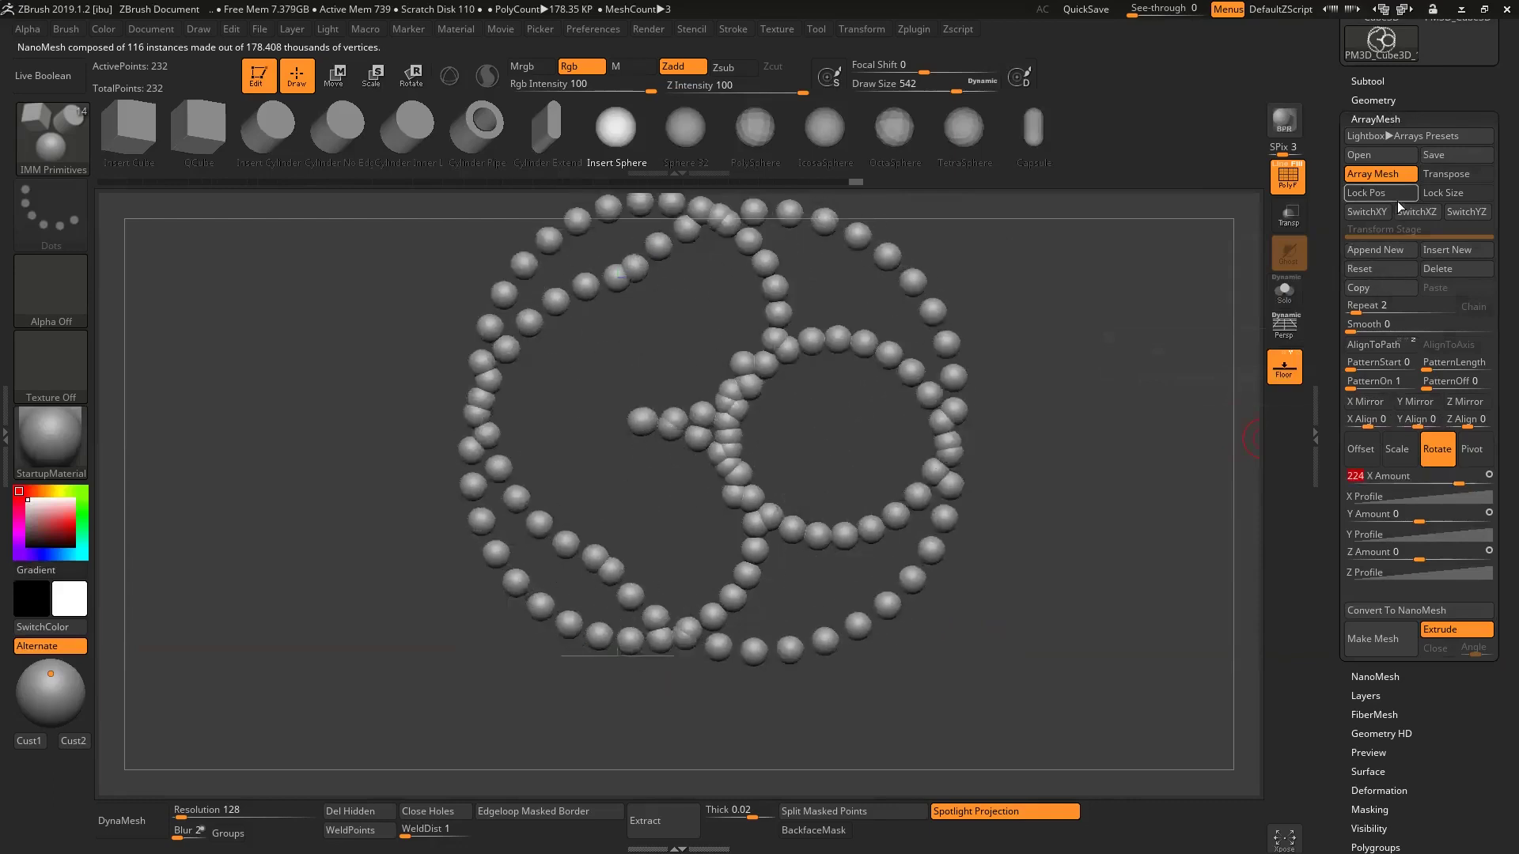
pyautogui.click(1444, 196)
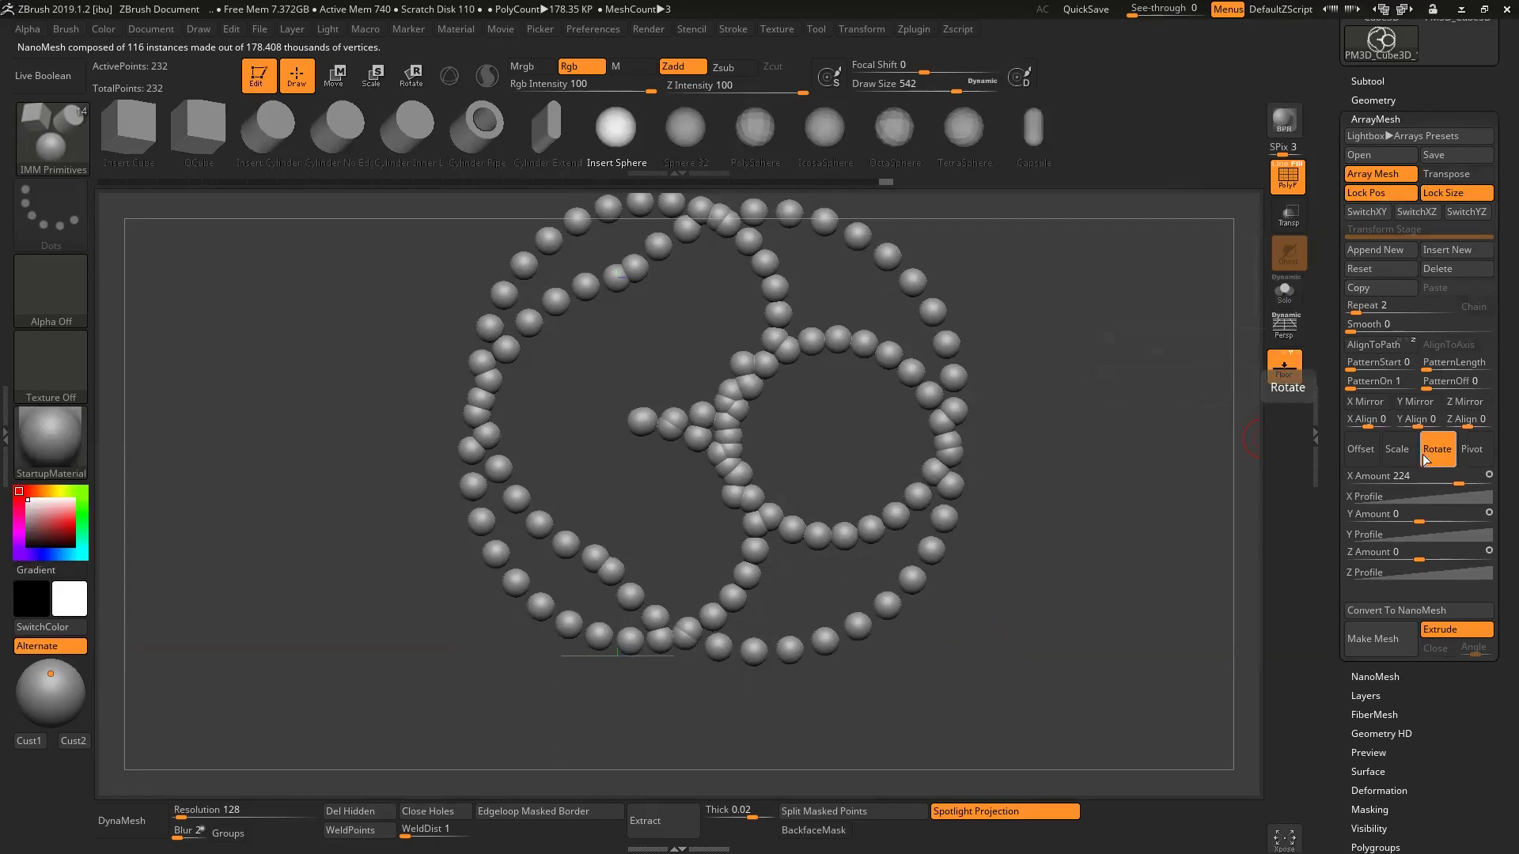
pyautogui.click(1462, 458)
pyautogui.moveTo(1420, 521); pyautogui.dragTo(1443, 515)
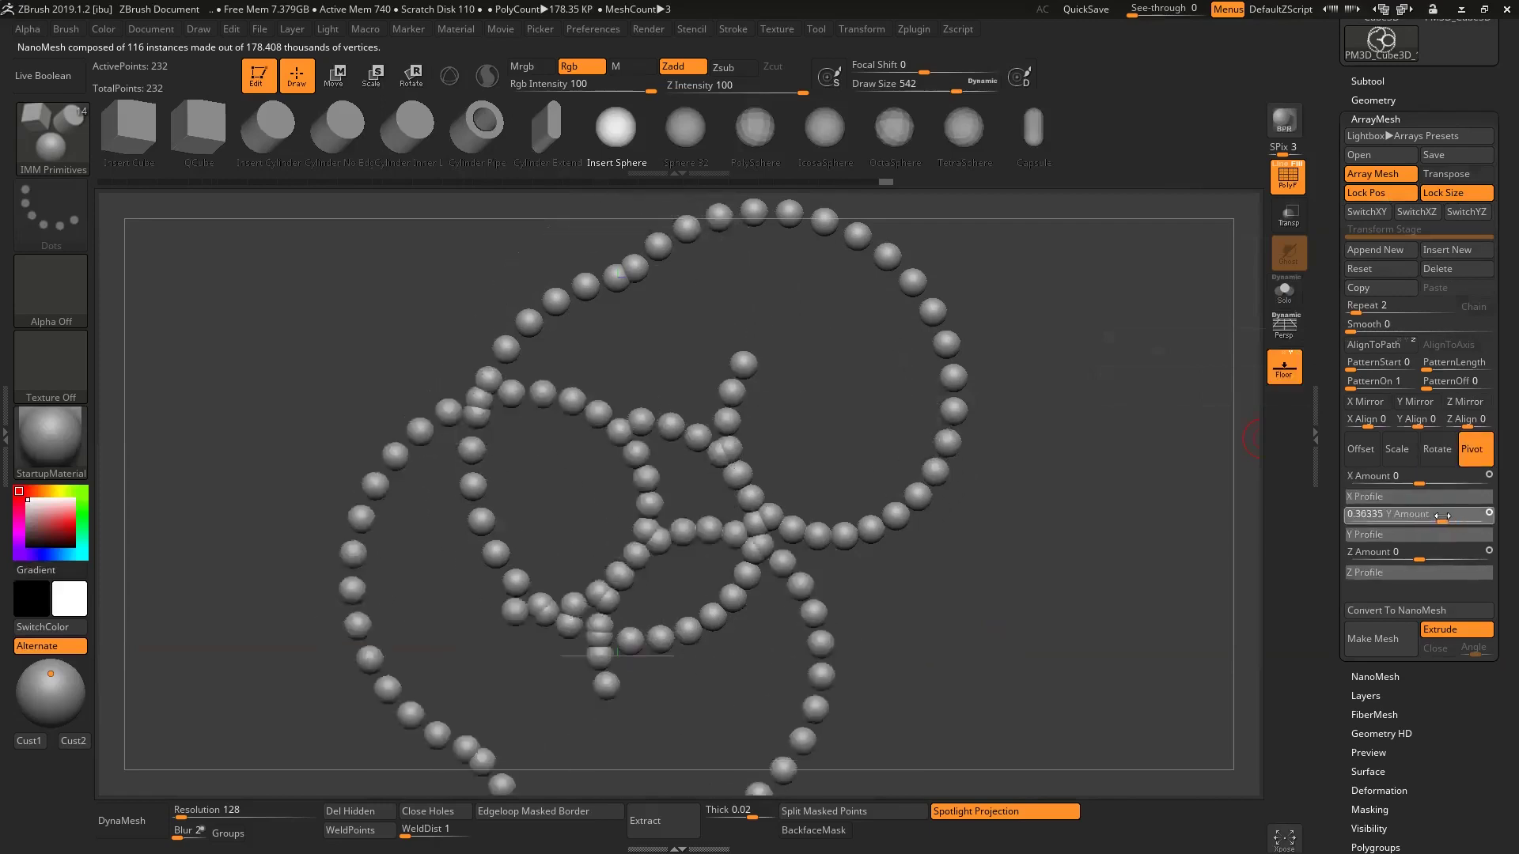
pyautogui.click(1443, 516)
pyautogui.moveTo(1090, 552)
pyautogui.mouseDown()
pyautogui.moveTo(998, 529)
pyautogui.moveTo(1017, 531)
pyautogui.mouseUp()
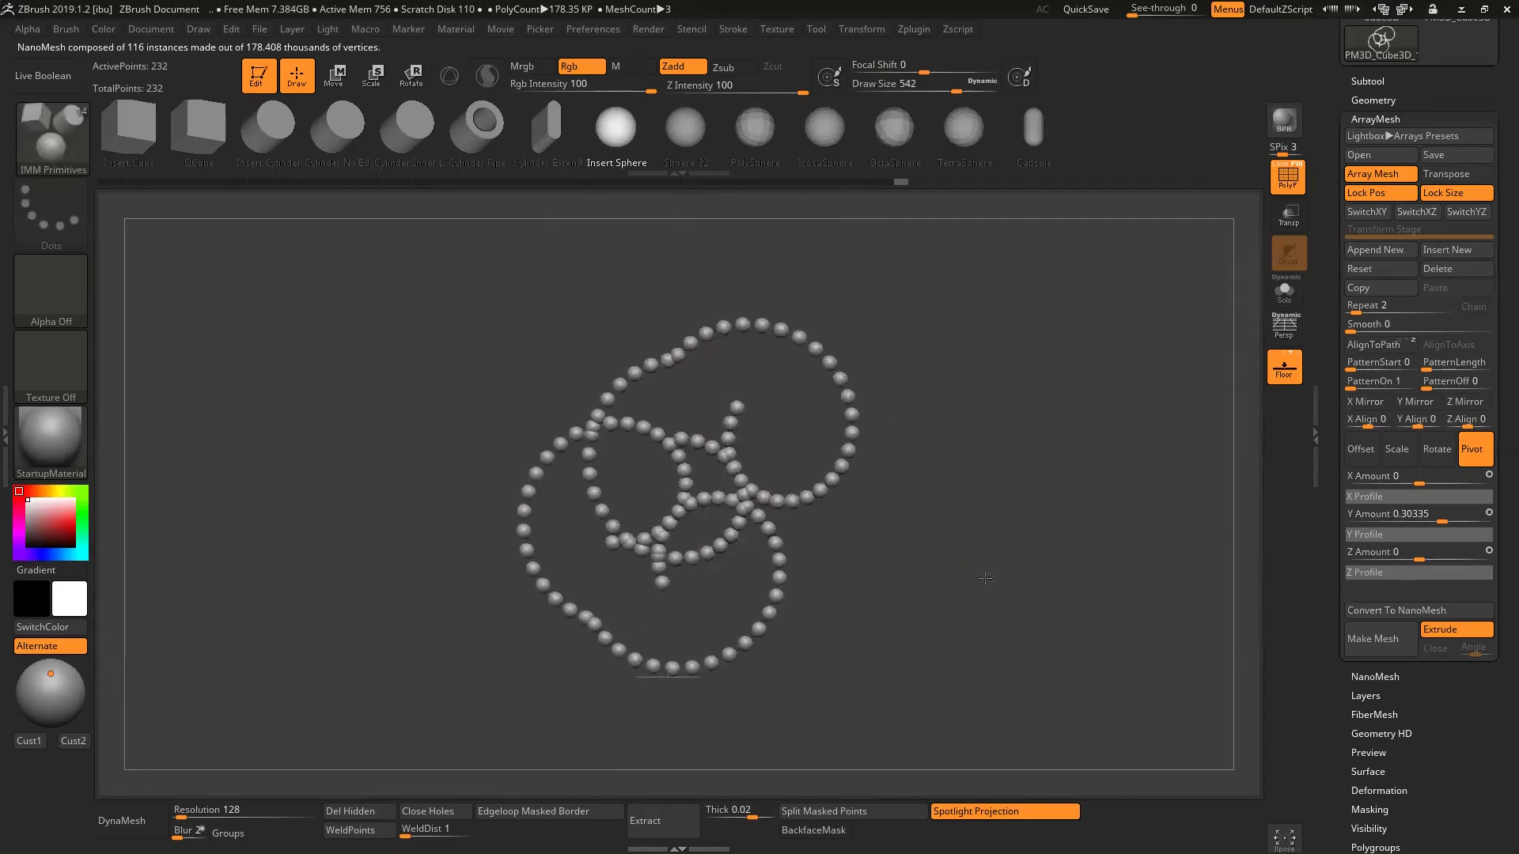
pyautogui.moveTo(1021, 583)
pyautogui.mouseDown()
pyautogui.moveTo(1061, 570)
pyautogui.moveTo(1072, 670)
pyautogui.moveTo(1065, 653)
pyautogui.mouseUp()
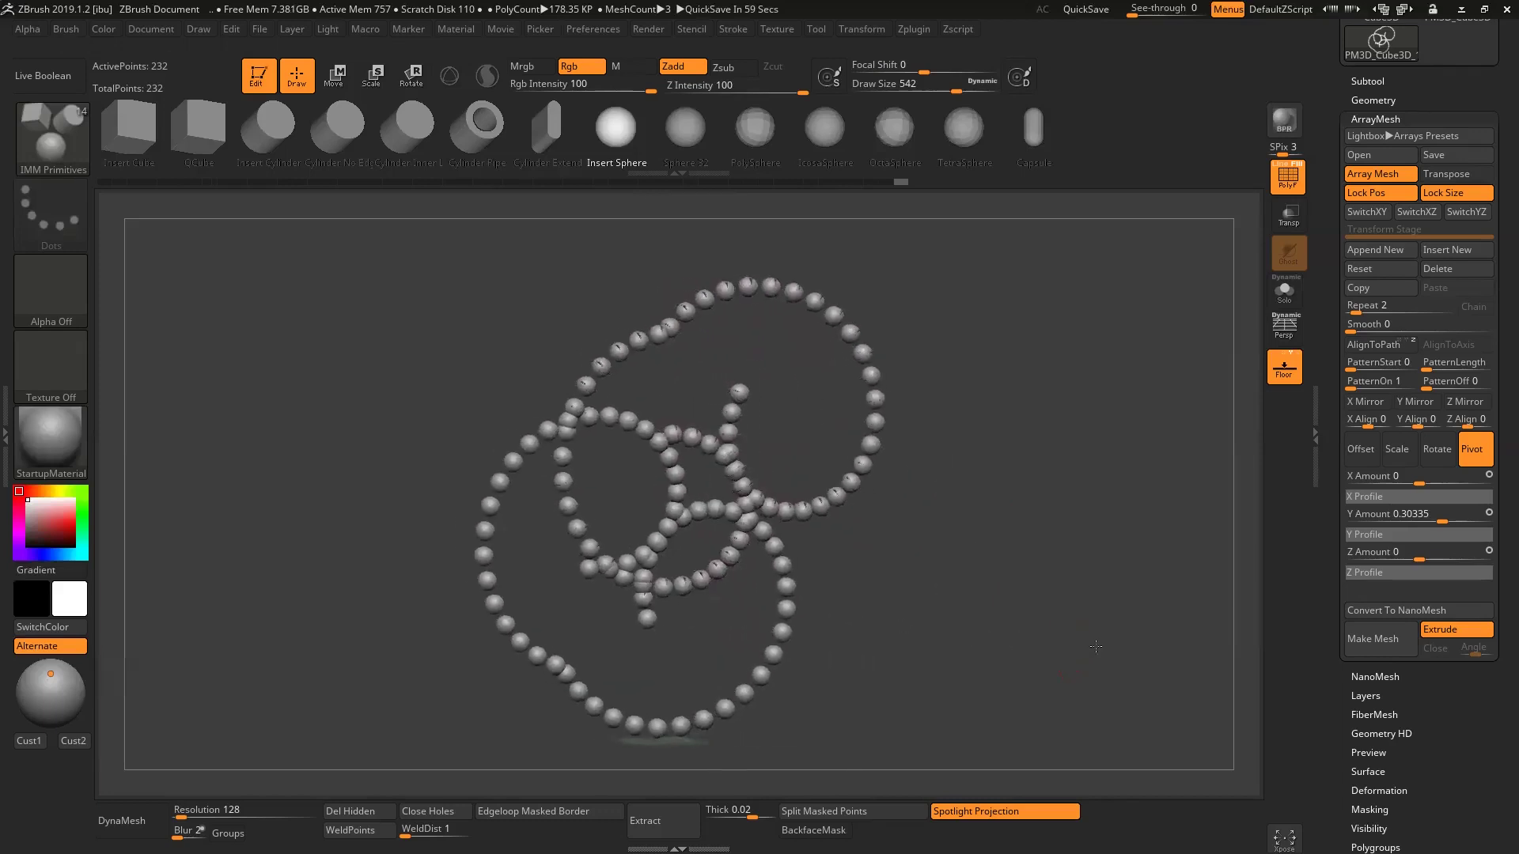
pyautogui.moveTo(952, 657)
pyautogui.mouseDown()
pyautogui.moveTo(950, 702)
pyautogui.moveTo(949, 673)
pyautogui.mouseUp()
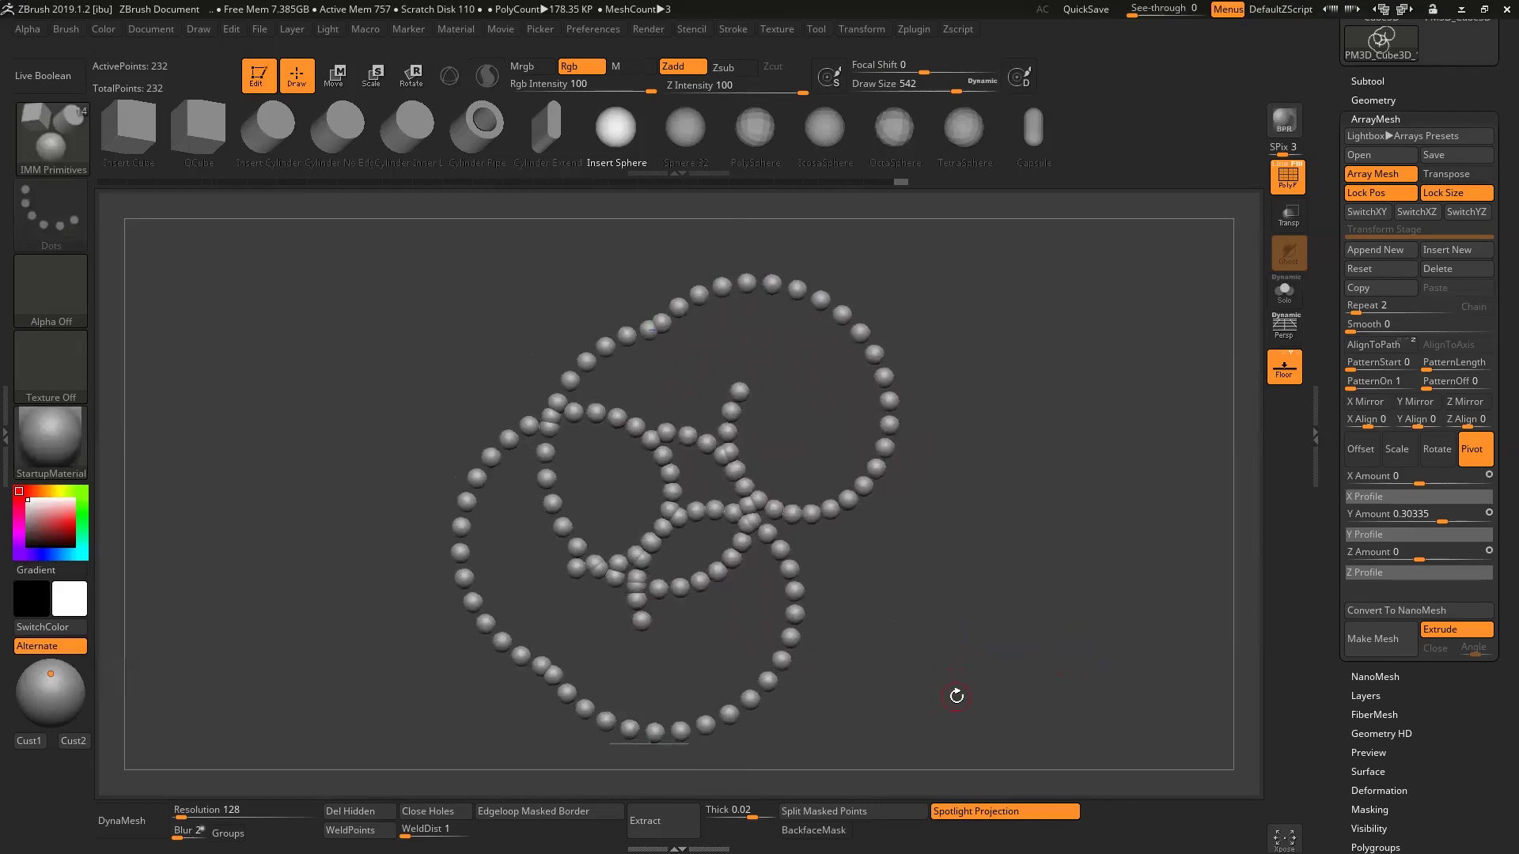
pyautogui.moveTo(972, 661)
pyautogui.mouseDown()
pyautogui.moveTo(964, 647)
pyautogui.moveTo(990, 633)
pyautogui.mouseUp()
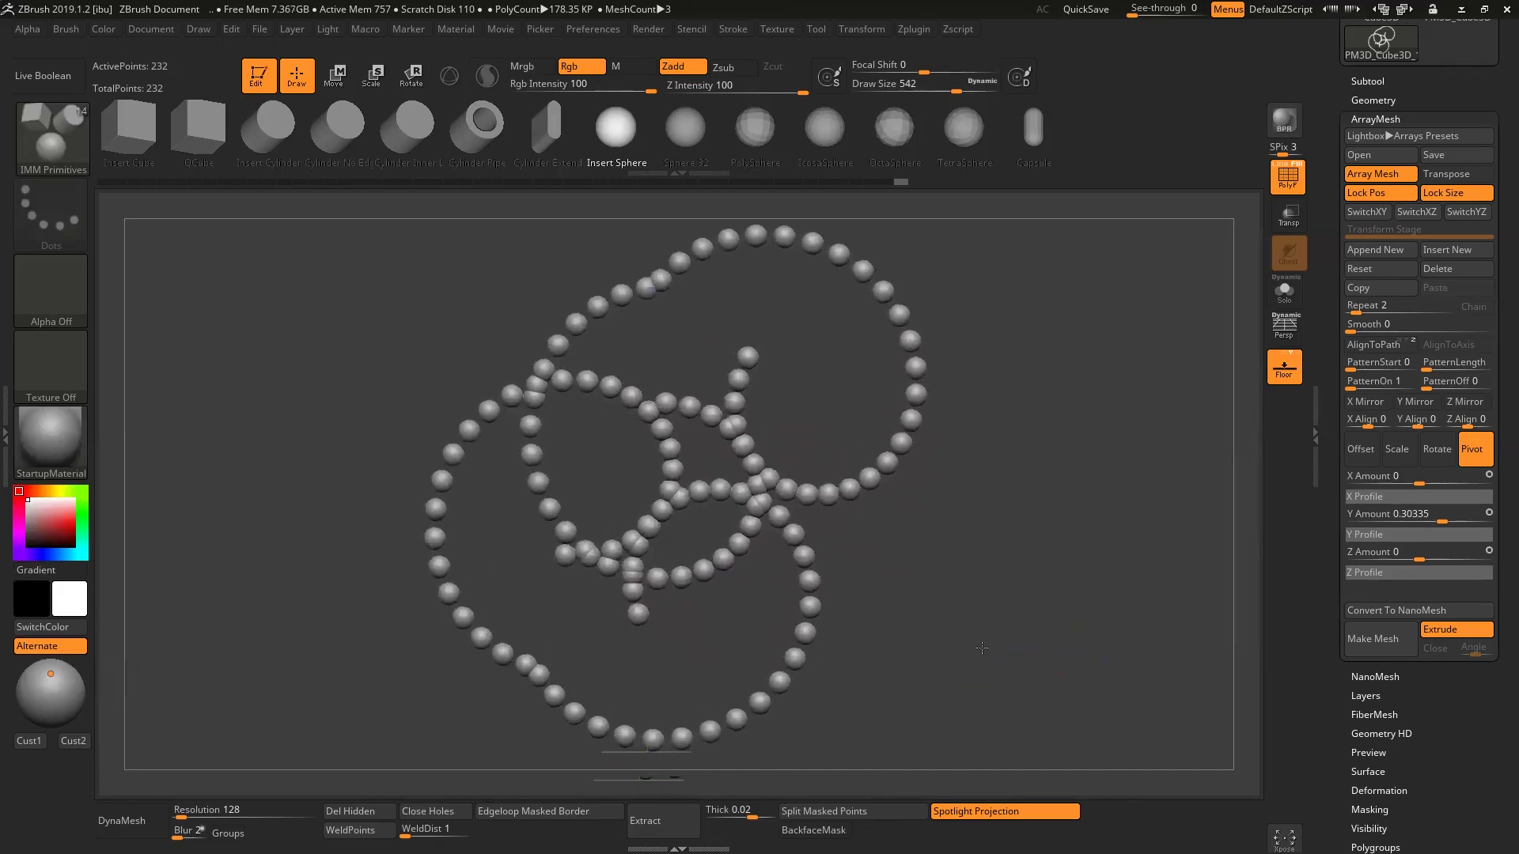